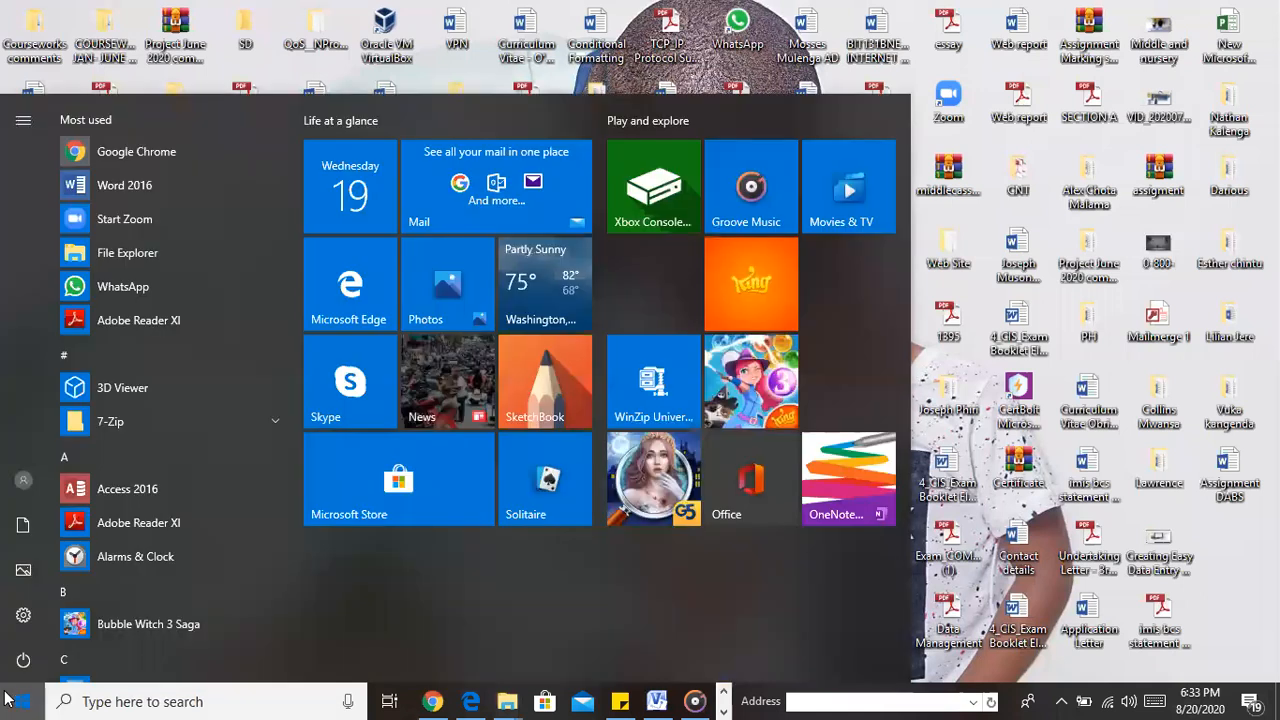
Launch OPNET Modeler 14.5 (64-Bit) and accept its restricted use agreement.
{"action": "left_click", "coordinate": [8, 698]}
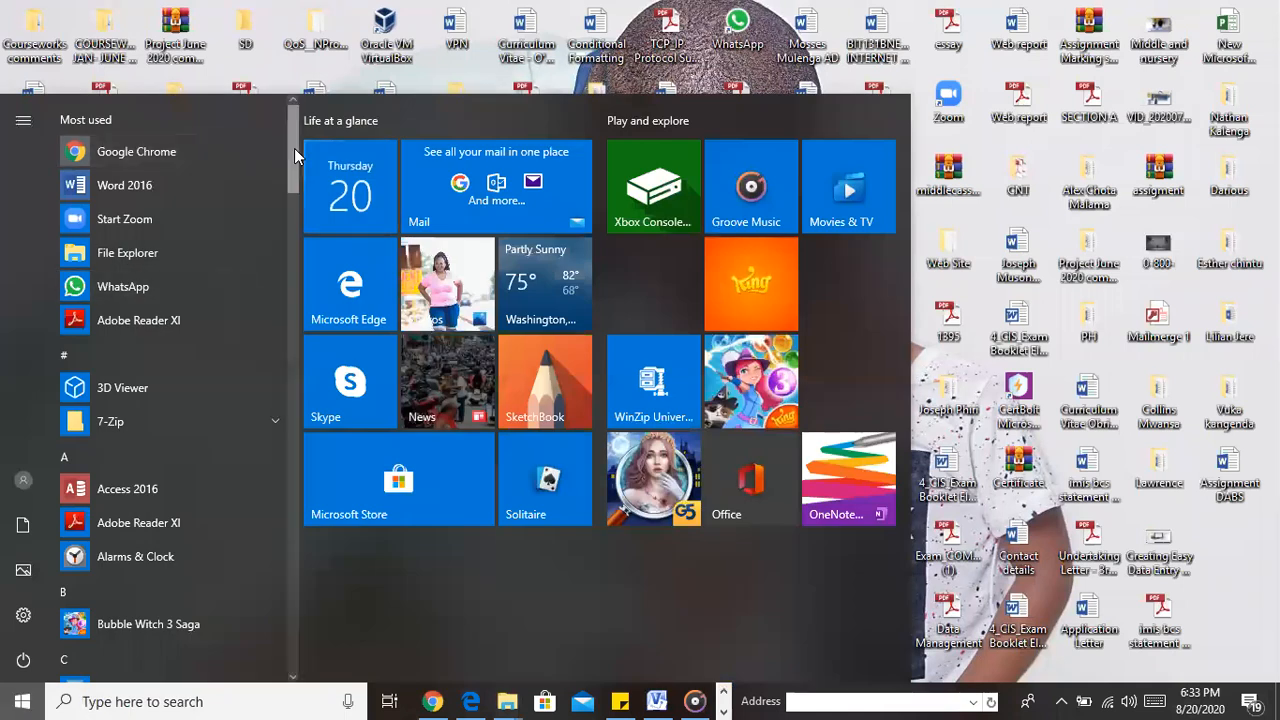
{"action": "left_click_drag", "start_coordinate": [294, 150], "coordinate": [307, 448]}
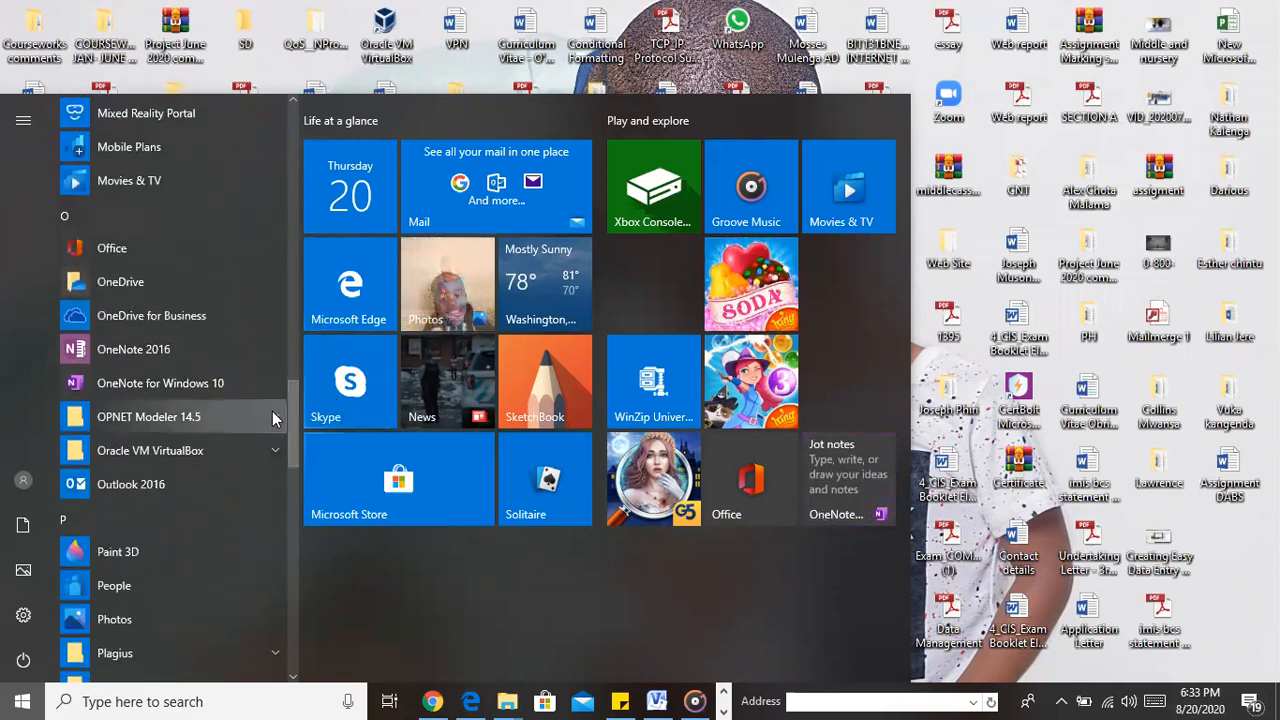
{"action": "left_click", "coordinate": [272, 412]}
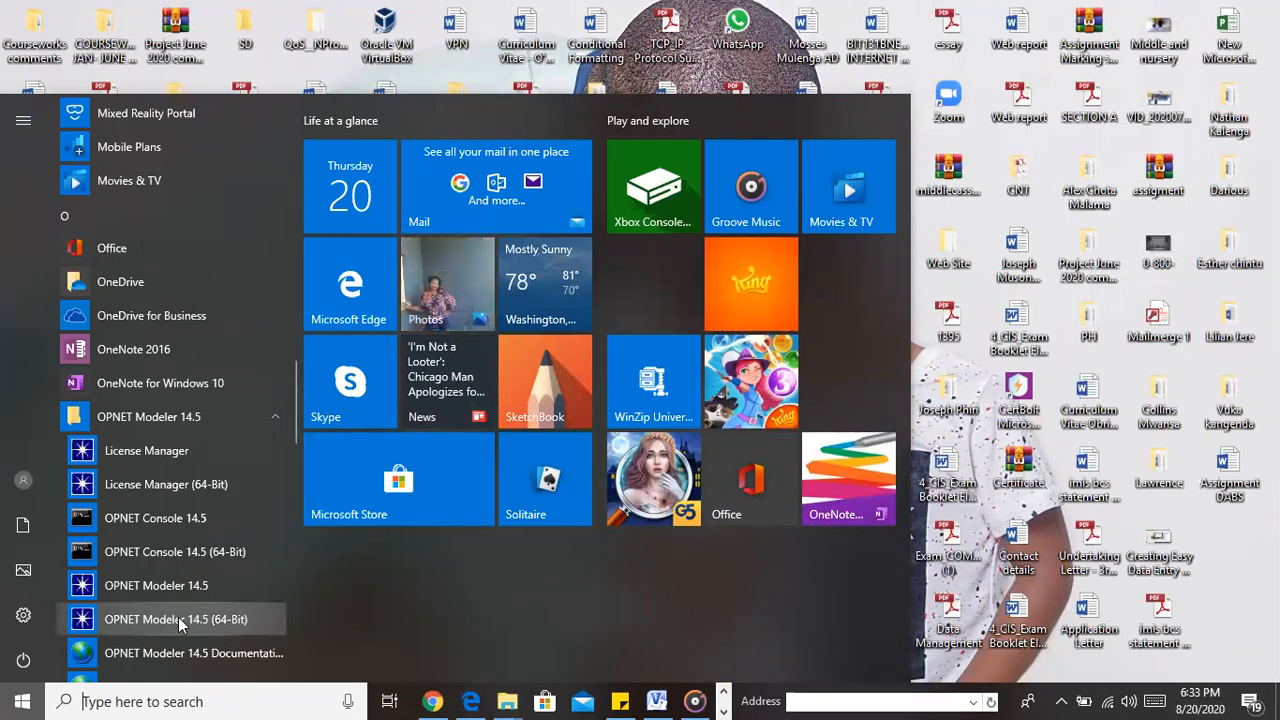
{"action": "right_click", "coordinate": [187, 620]}
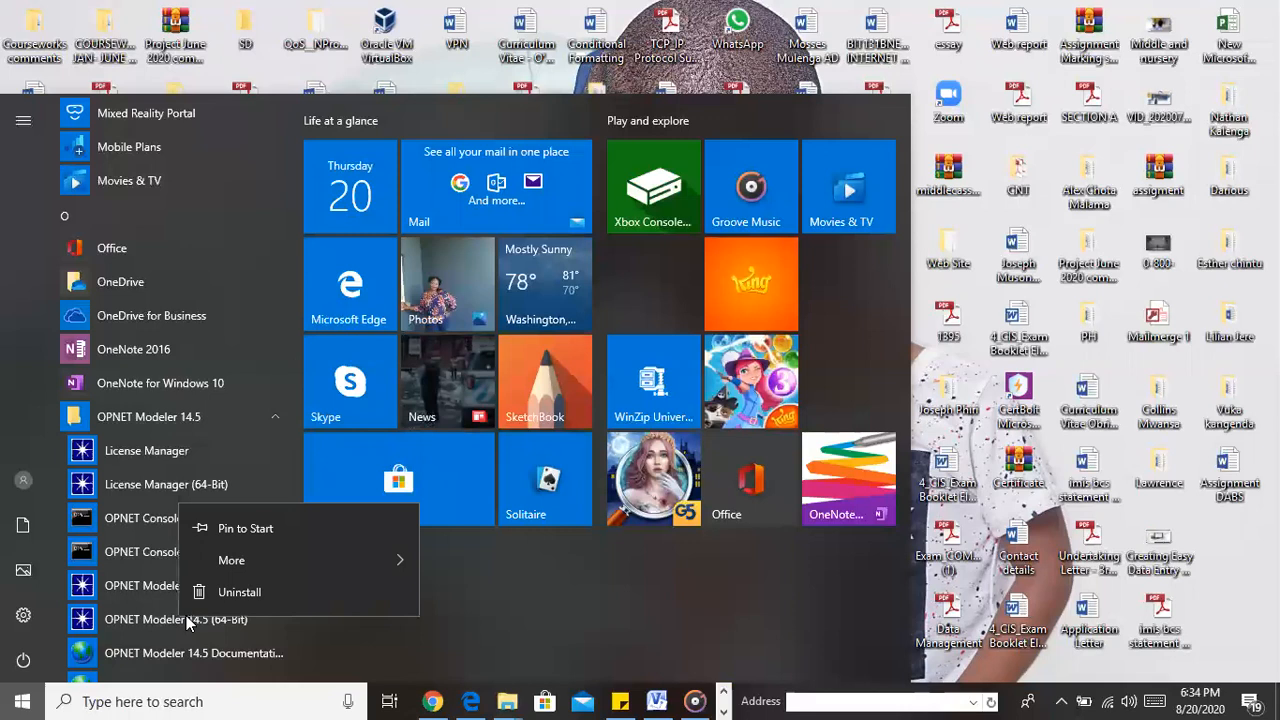
{"action": "mouse_move", "coordinate": [246, 560]}
{"action": "left_click", "coordinate": [490, 601]}
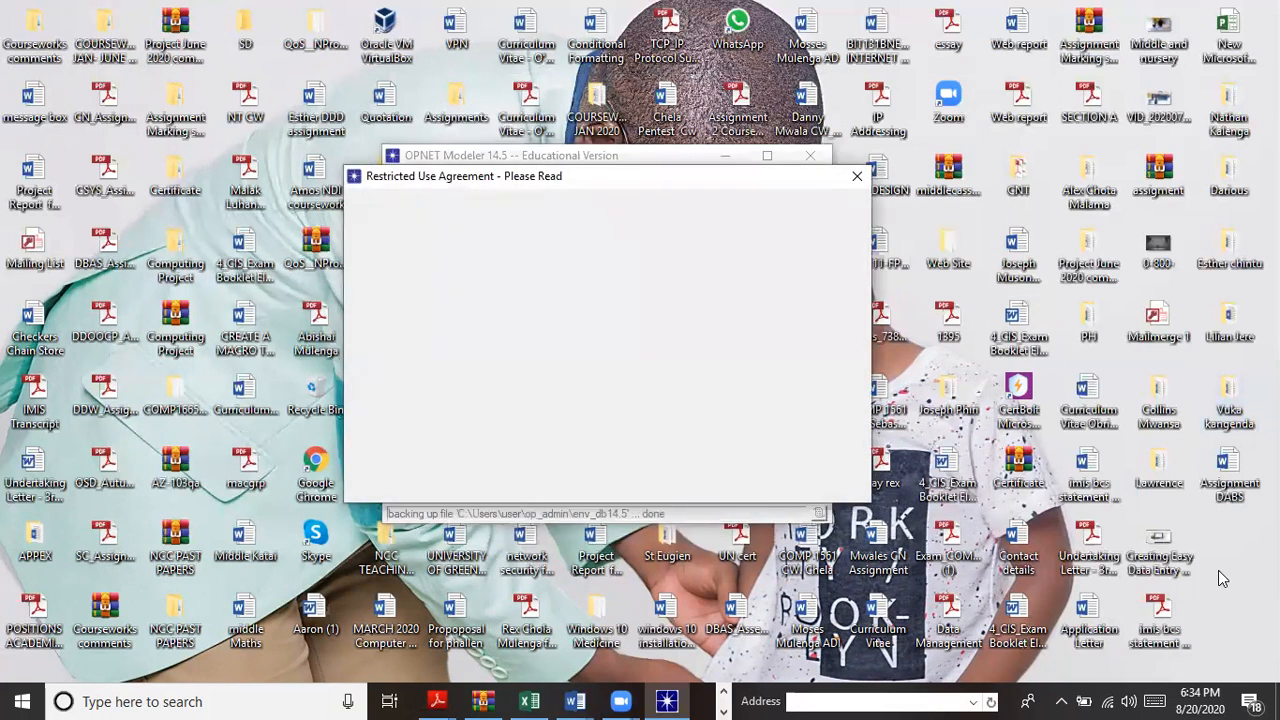
{"action": "left_click", "coordinate": [830, 484]}
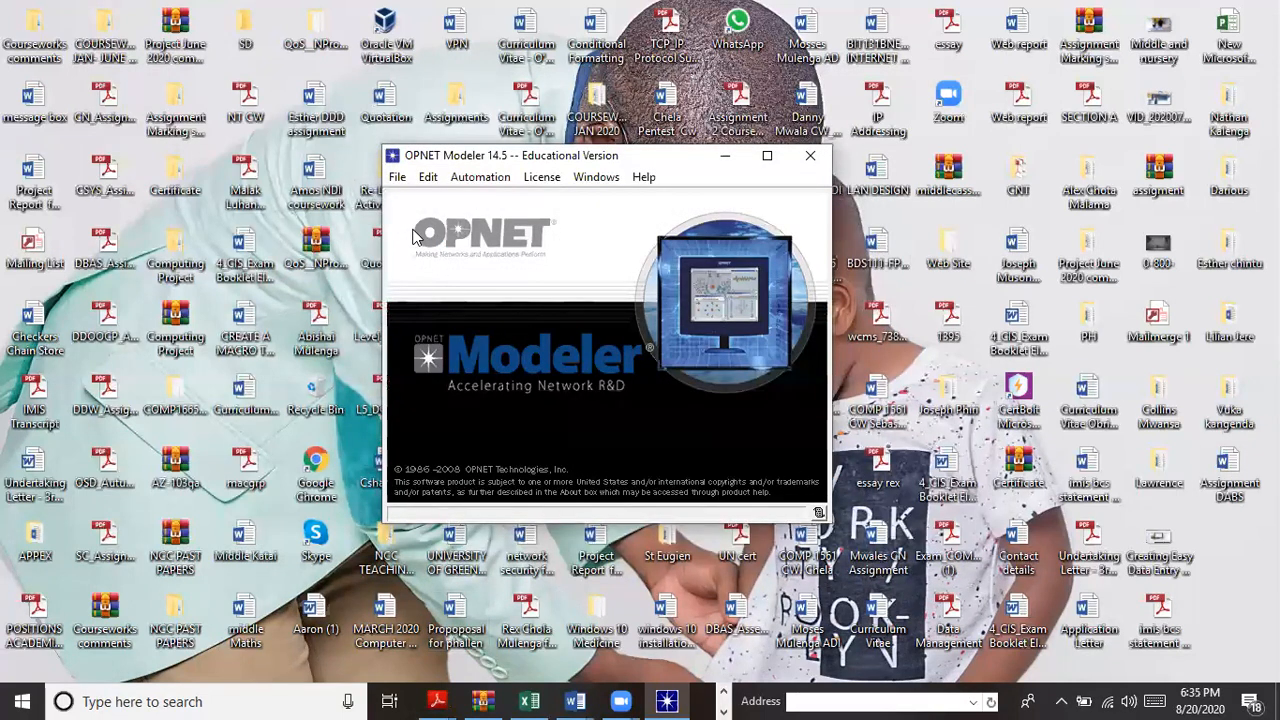
Start opening a project and browse to the op_models folder inside the user folder on Local Disk (C:).
{"action": "left_click", "coordinate": [399, 178]}
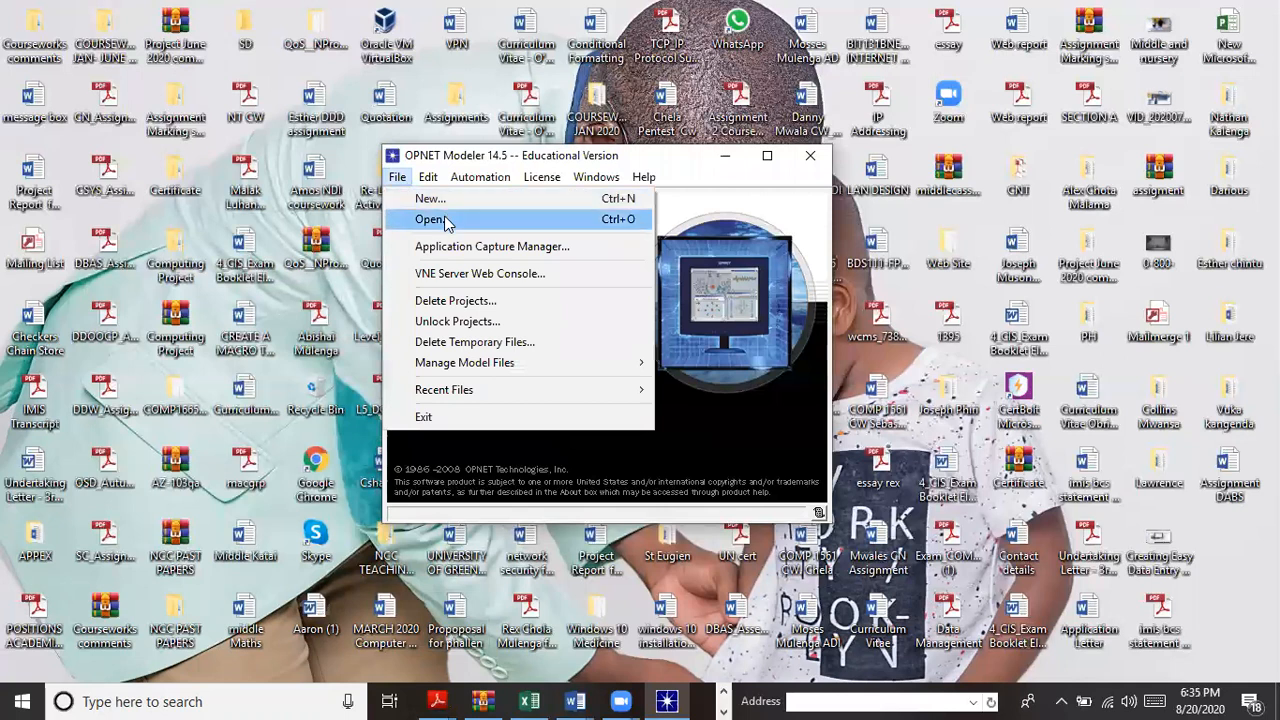
{"action": "left_click", "coordinate": [443, 218]}
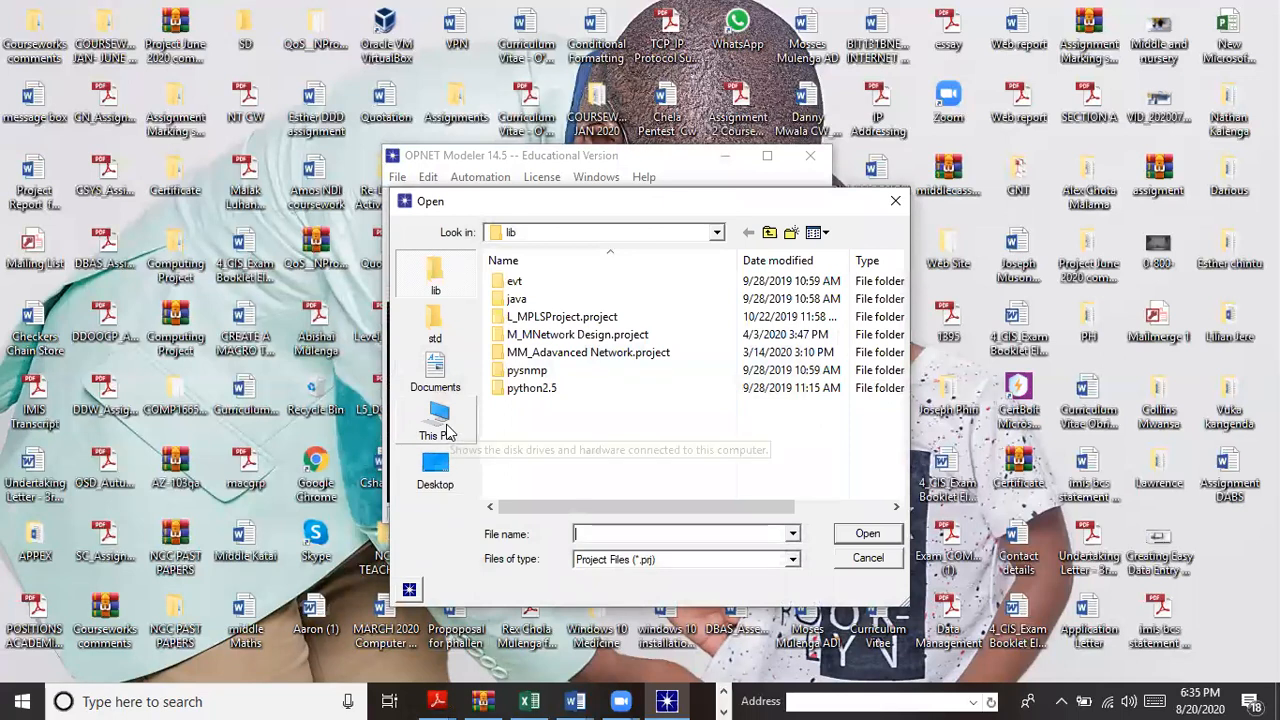
{"action": "left_click", "coordinate": [444, 430]}
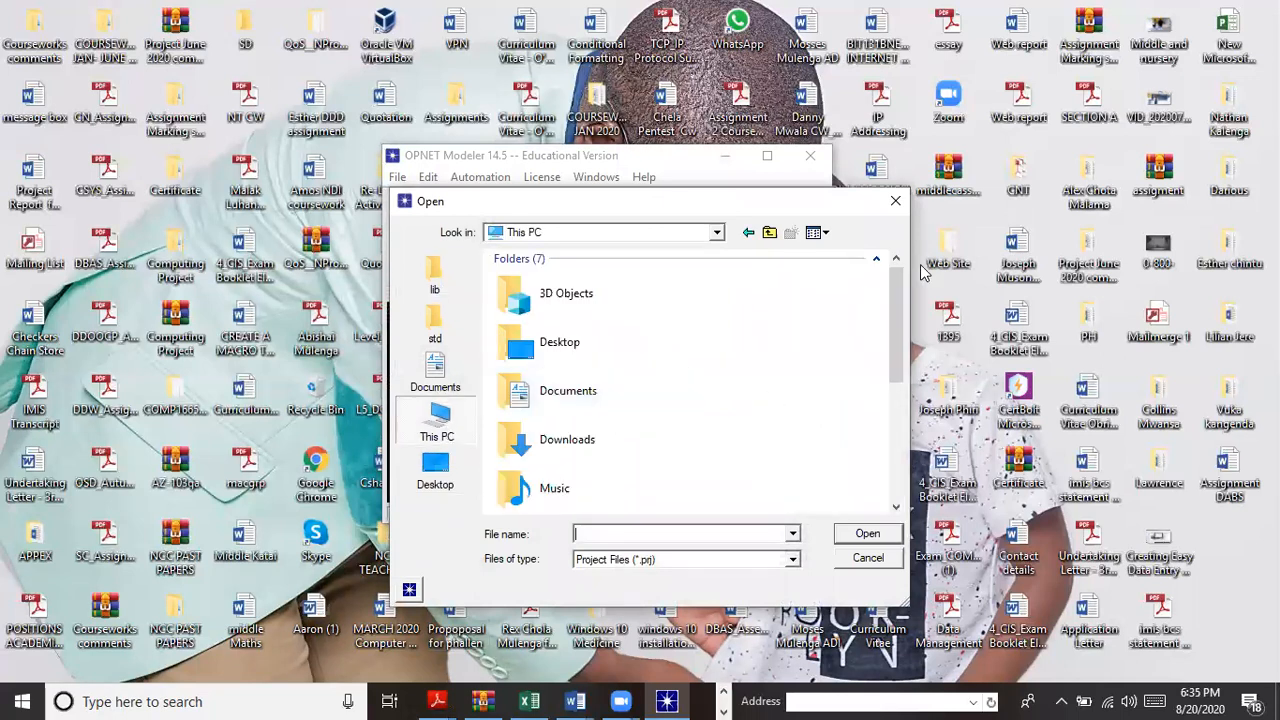
{"action": "left_click_drag", "start_coordinate": [895, 333], "coordinate": [920, 430]}
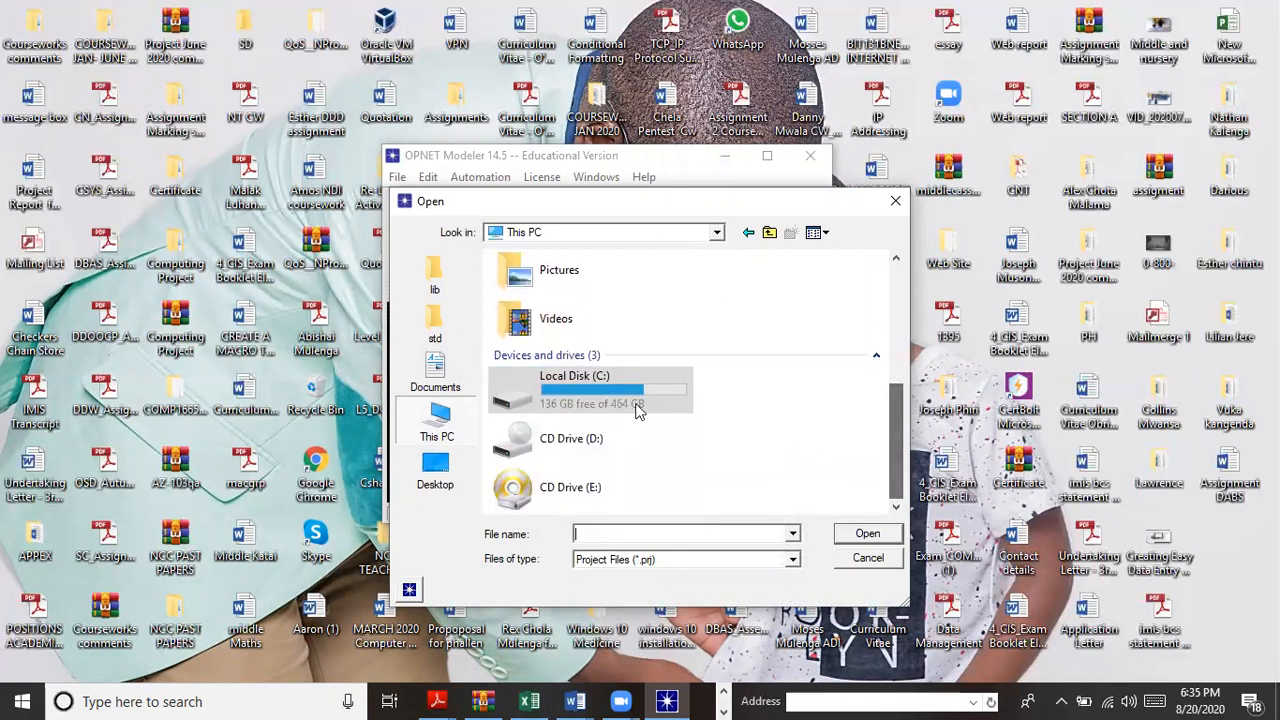
{"action": "double_click", "coordinate": [578, 402]}
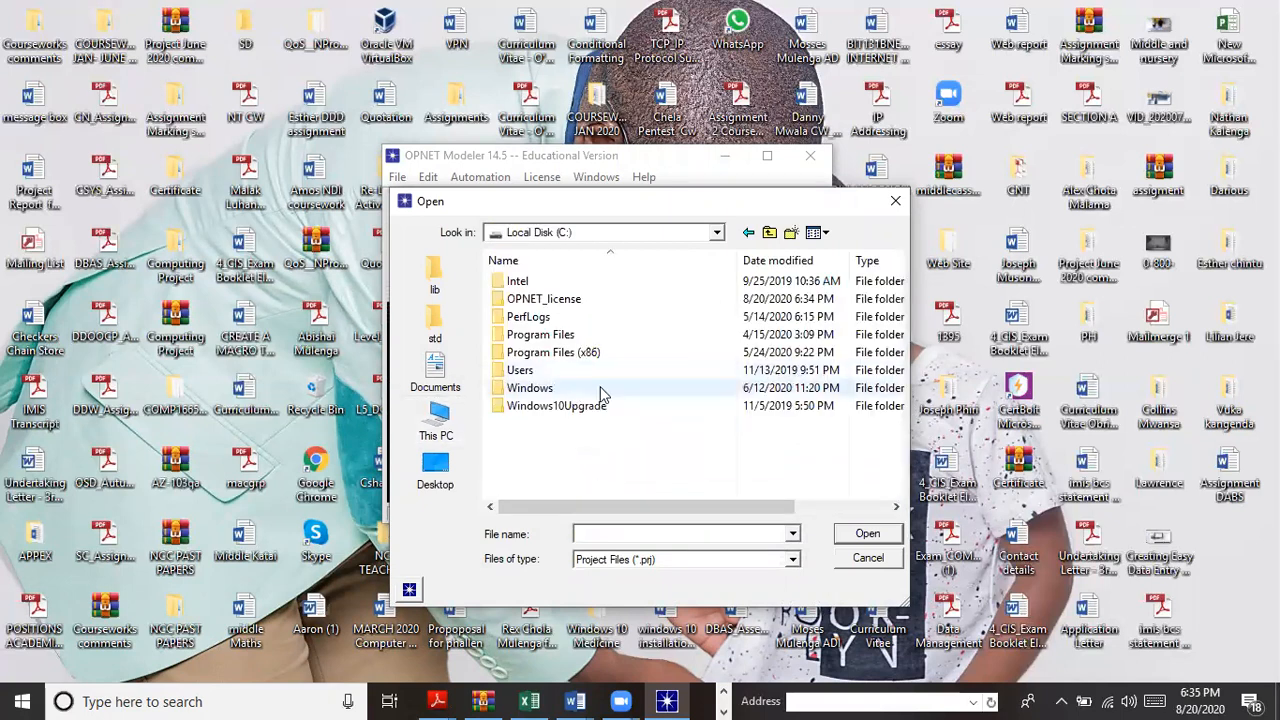
{"action": "double_click", "coordinate": [545, 371]}
{"action": "left_click", "coordinate": [531, 324]}
{"action": "double_click", "coordinate": [531, 324]}
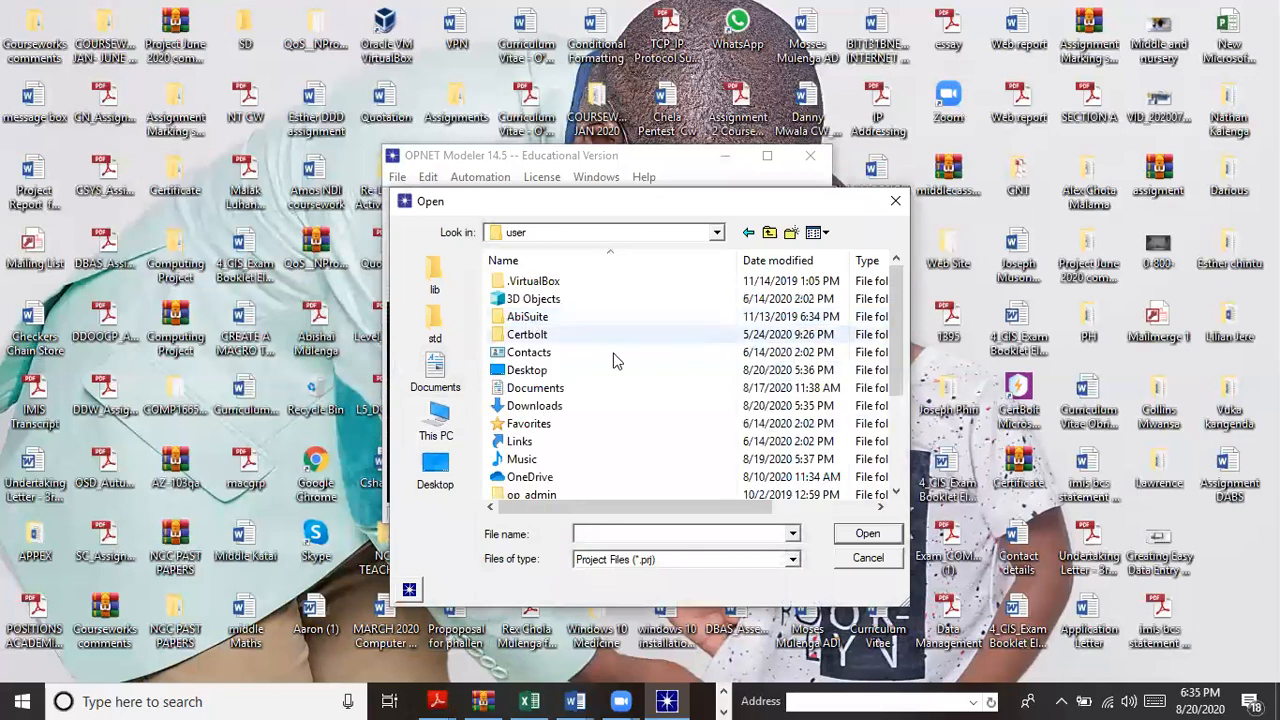
{"action": "left_click_drag", "start_coordinate": [897, 372], "coordinate": [898, 410]}
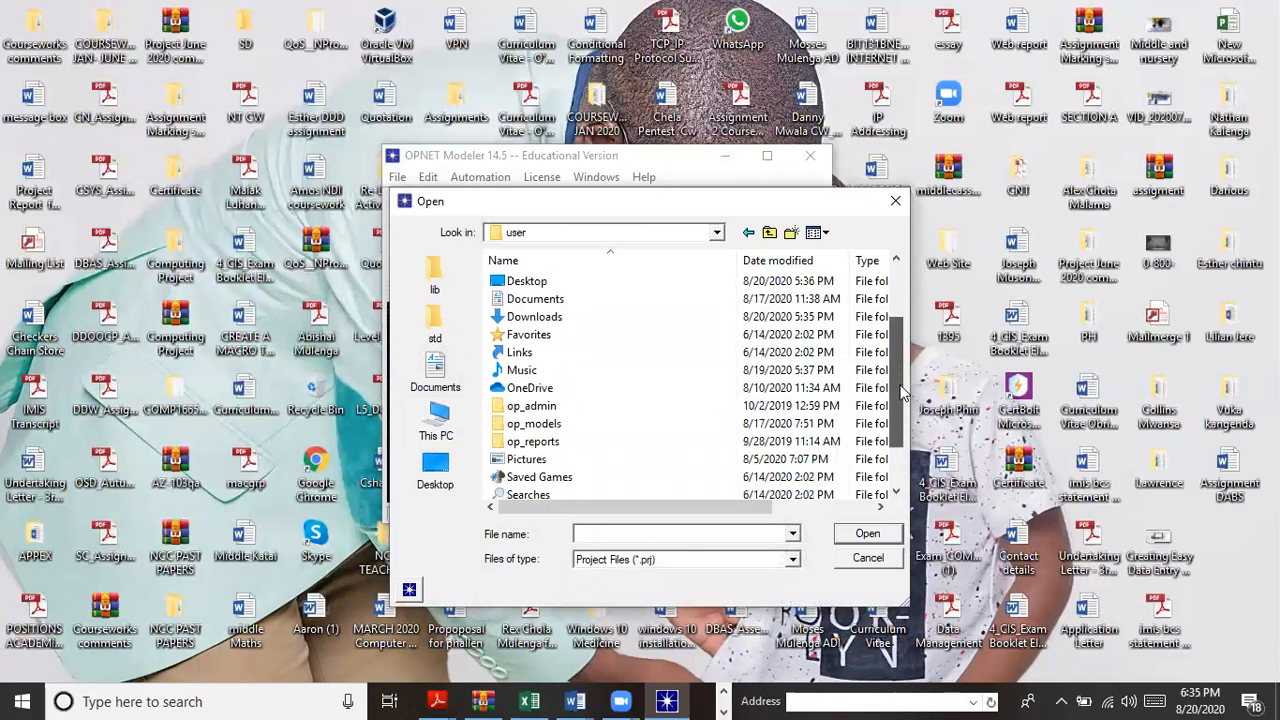
{"action": "double_click", "coordinate": [533, 425]}
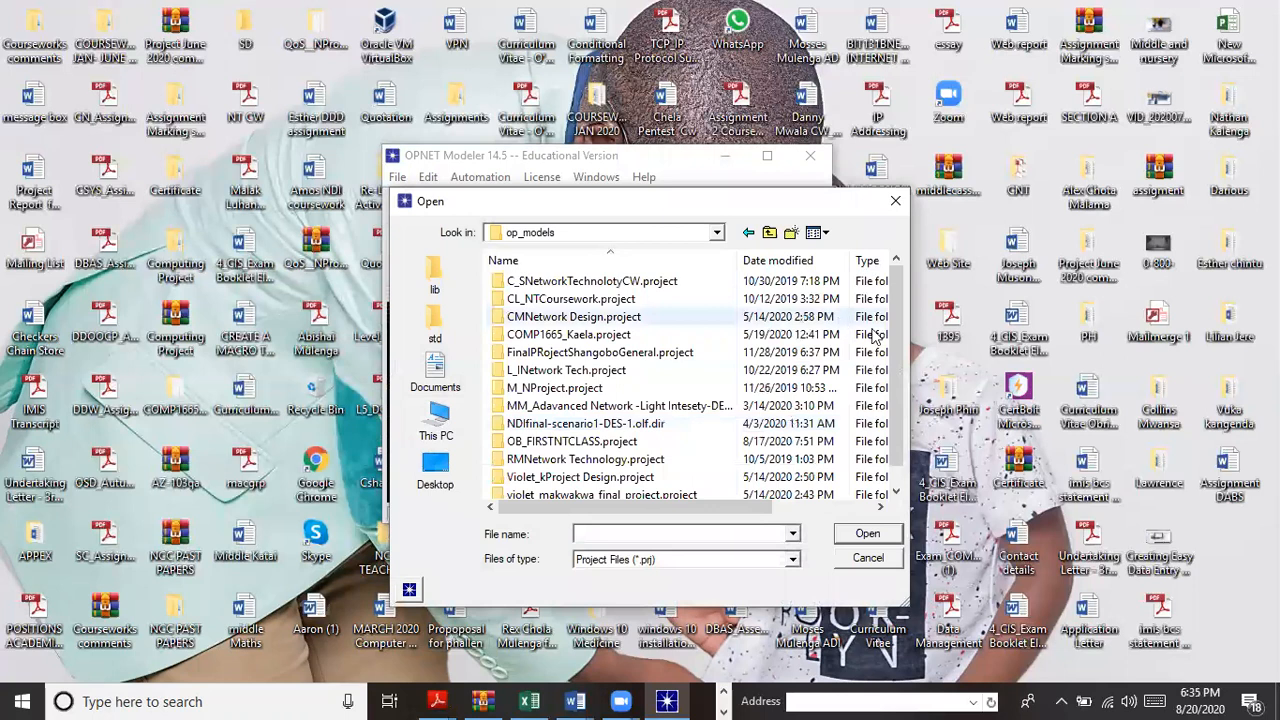
Open the OB_FIRSTNTCLASS project from its OB_FIRSTNTCLASS.project folder and maximize the project window.
{"action": "left_click_drag", "start_coordinate": [903, 345], "coordinate": [903, 362]}
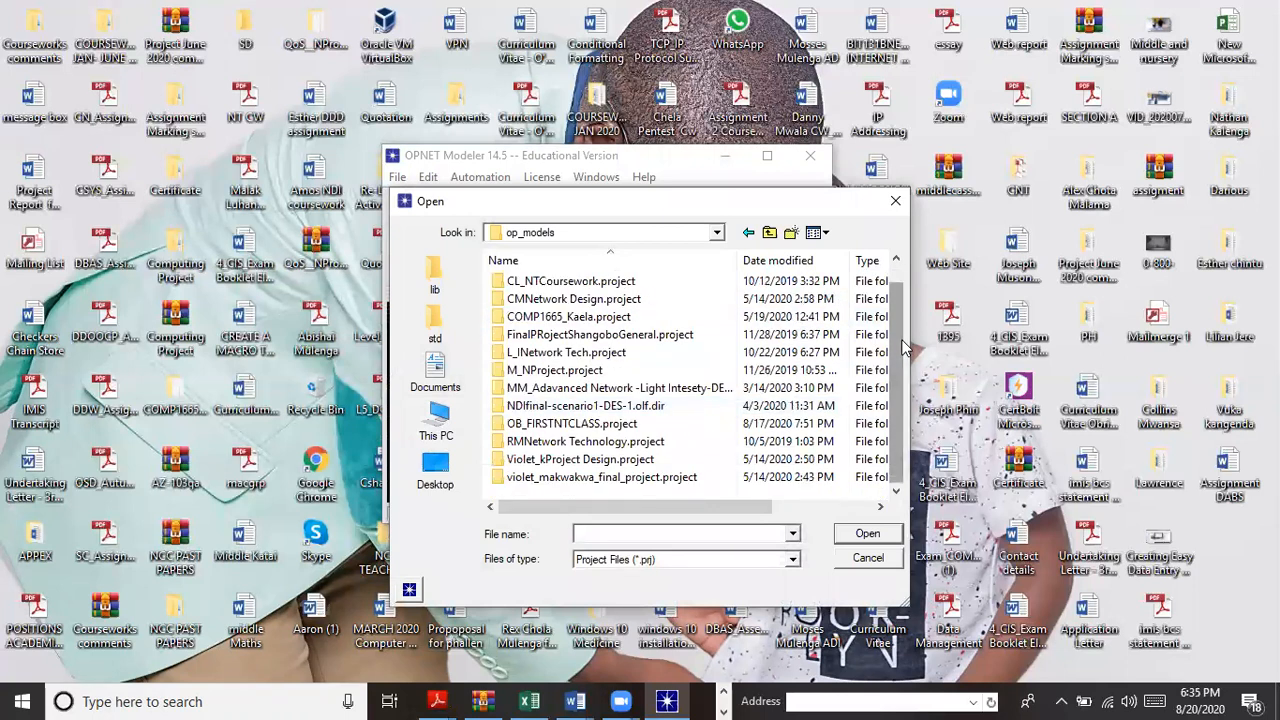
{"action": "left_click", "coordinate": [546, 424]}
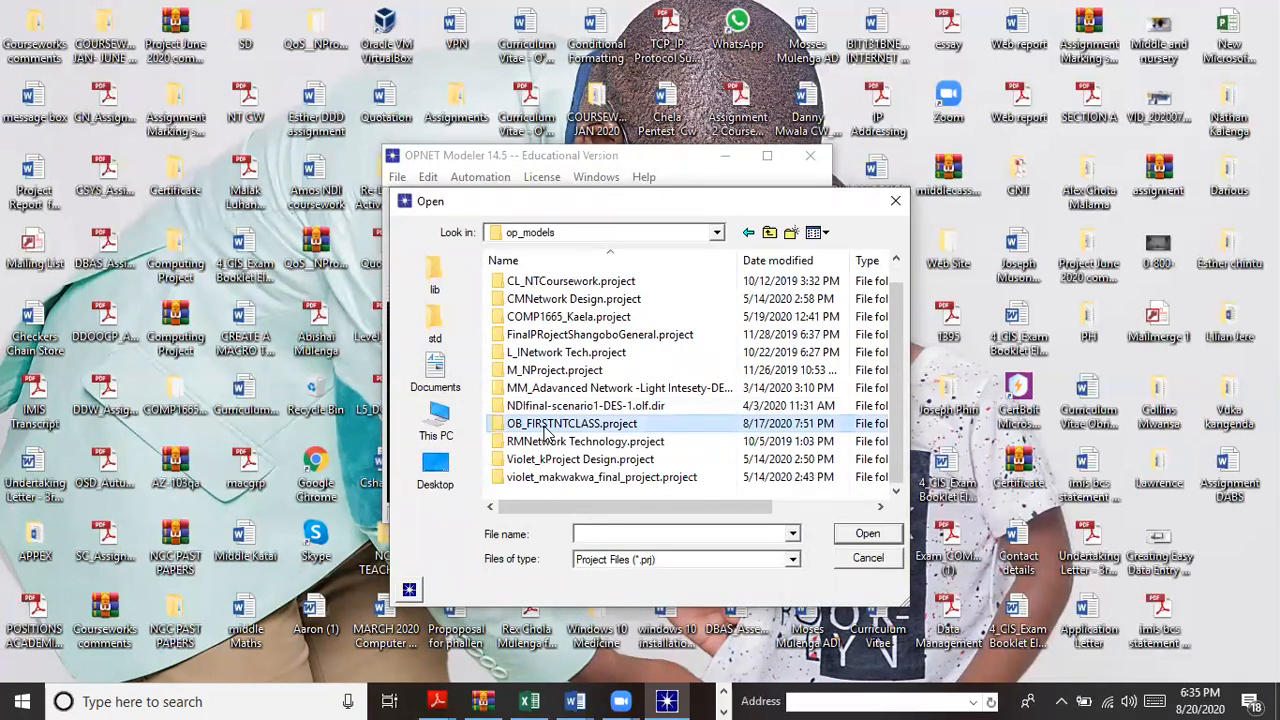
{"action": "double_click", "coordinate": [546, 428]}
{"action": "left_click", "coordinate": [569, 283]}
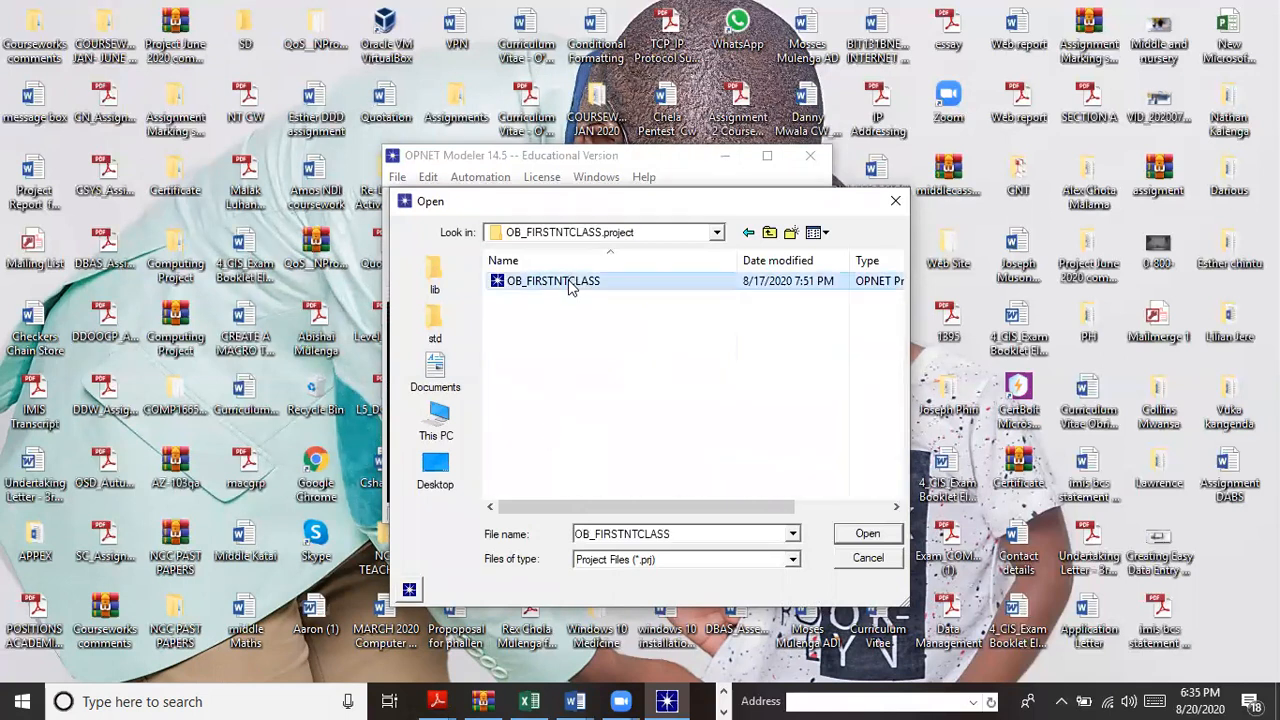
{"action": "double_click", "coordinate": [570, 284]}
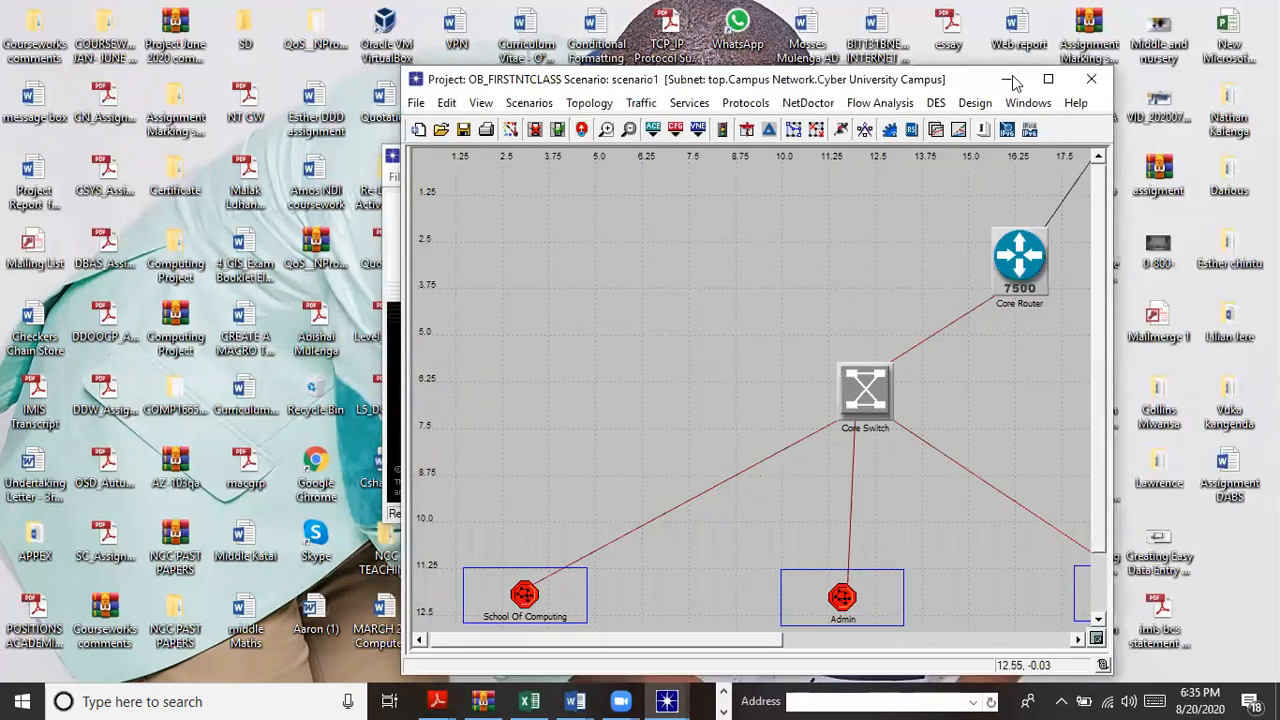
{"action": "left_click", "coordinate": [1050, 79]}
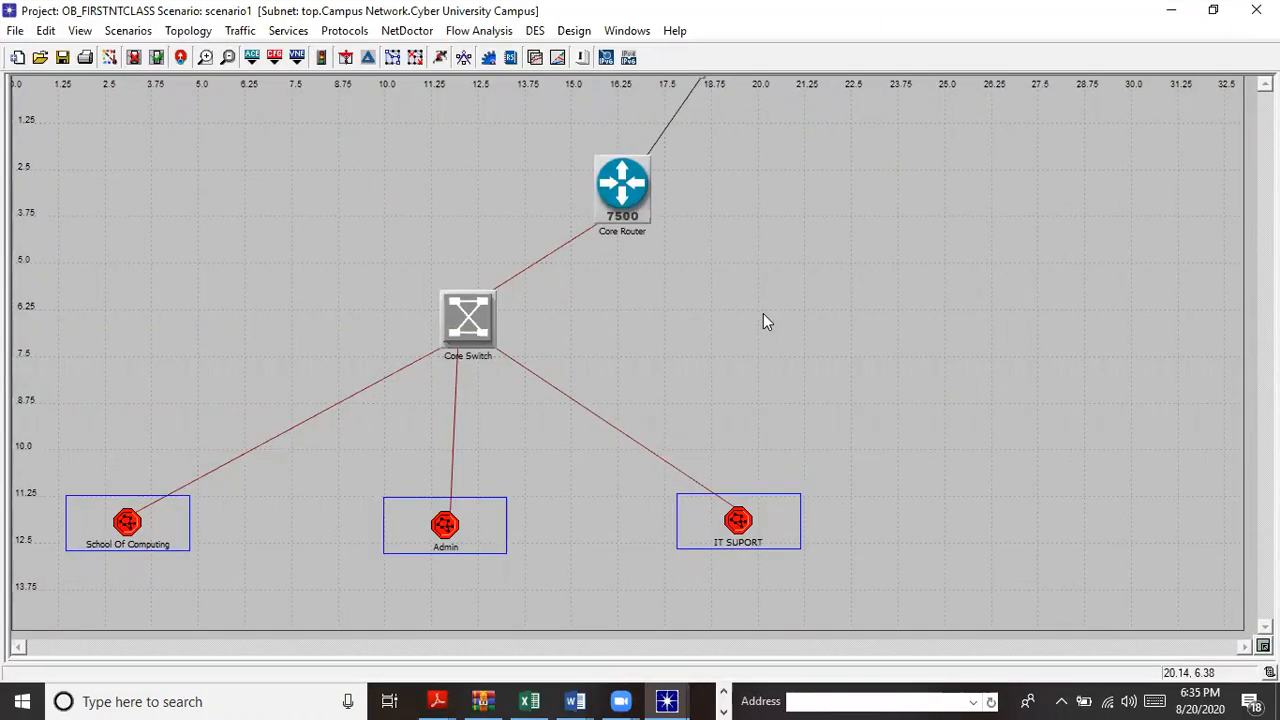
Move the Core Router slightly down and to the right, and reenter the Cyber University Campus subnet from its parent network.
{"action": "left_click_drag", "start_coordinate": [637, 184], "coordinate": [662, 201]}
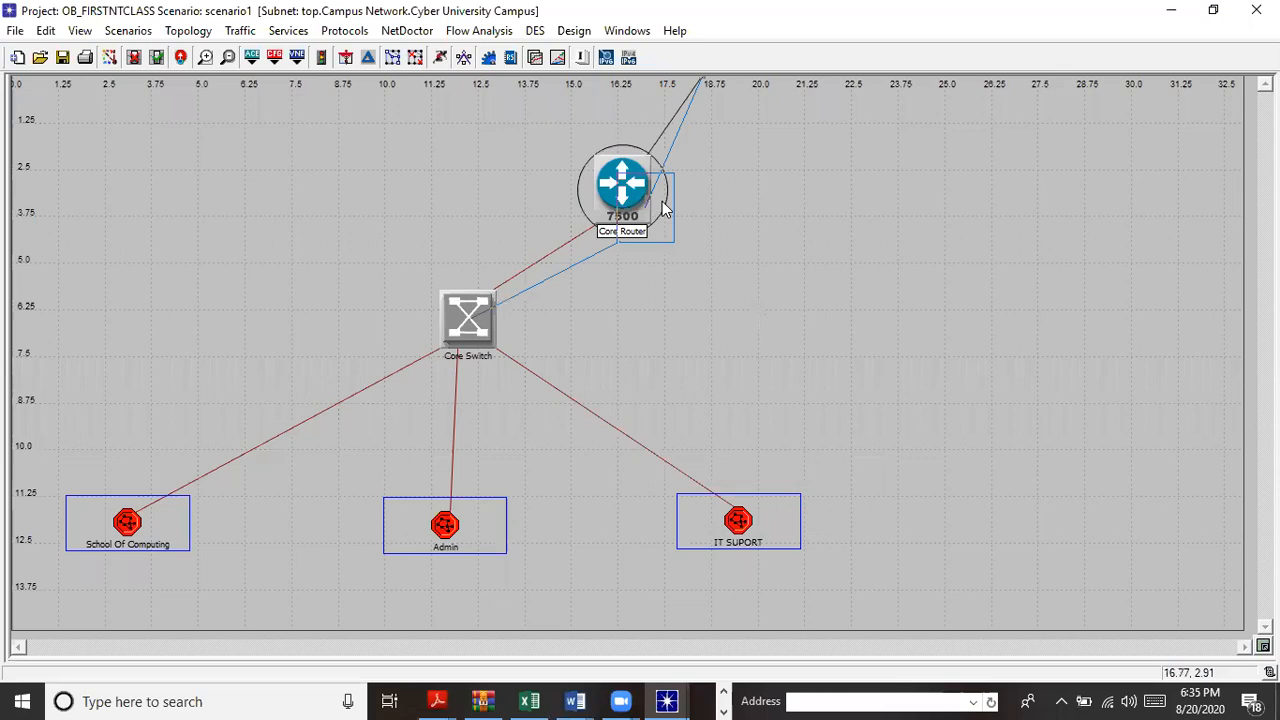
{"action": "left_click", "coordinate": [184, 65]}
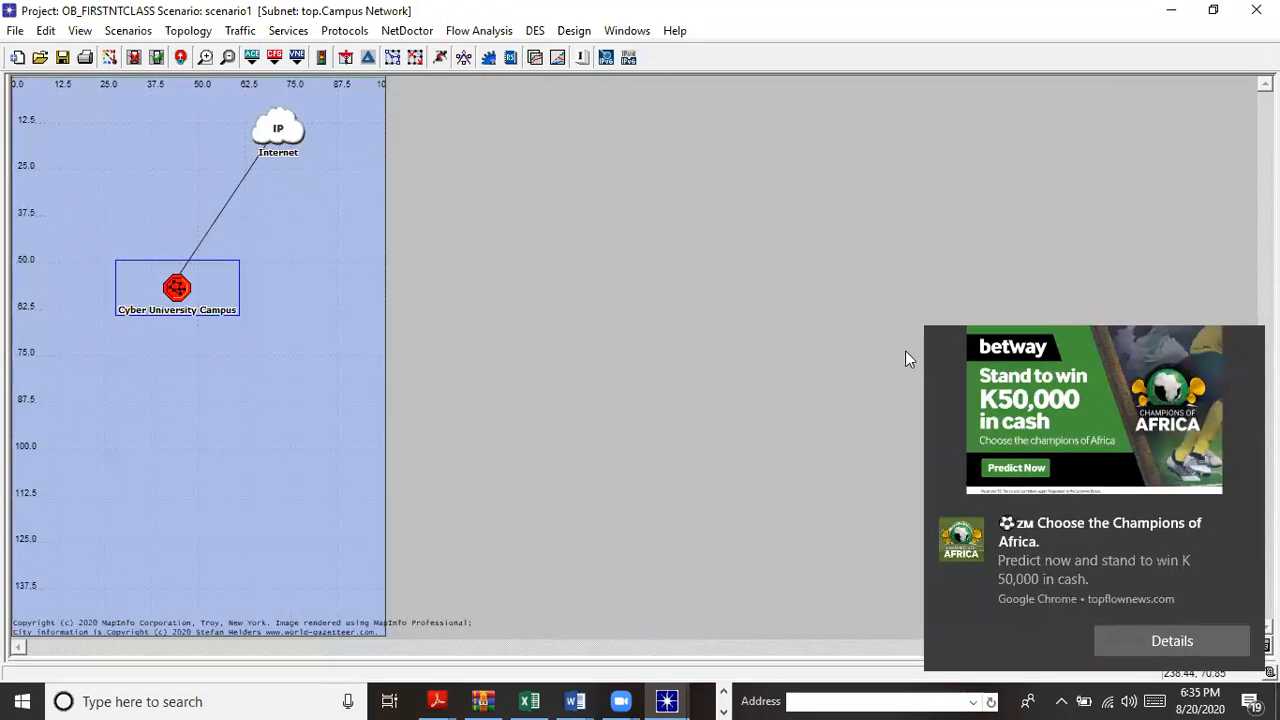
{"action": "double_click", "coordinate": [176, 290]}
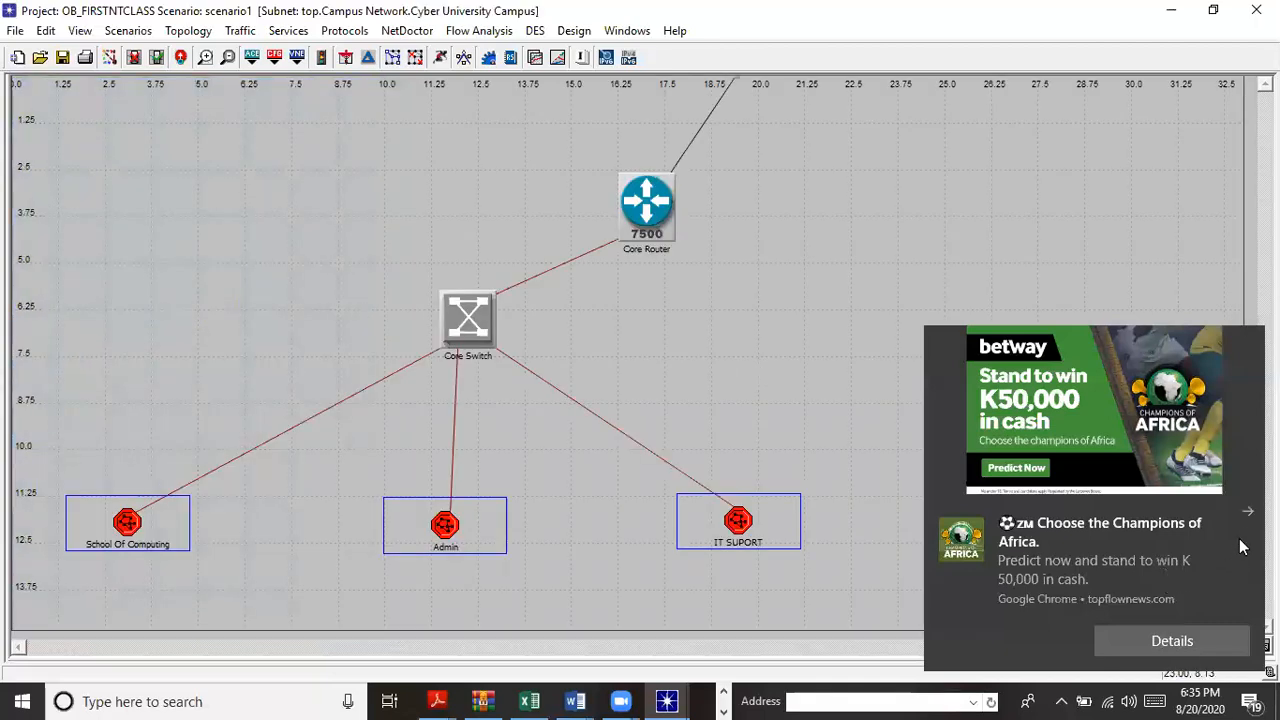
{"action": "left_click", "coordinate": [1247, 511]}
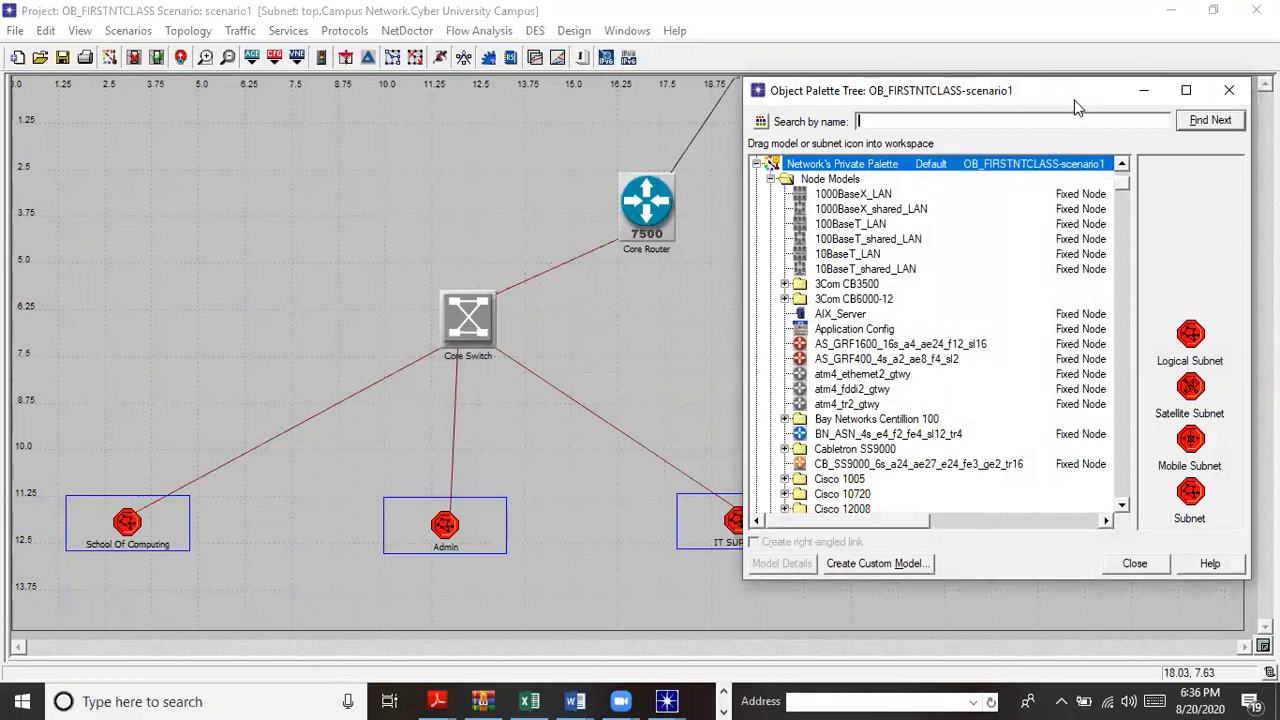
Move the object palette clear of the IT SUPORT subnet and switch it to the icon view.
{"action": "left_click_drag", "start_coordinate": [1076, 107], "coordinate": [1147, 114]}
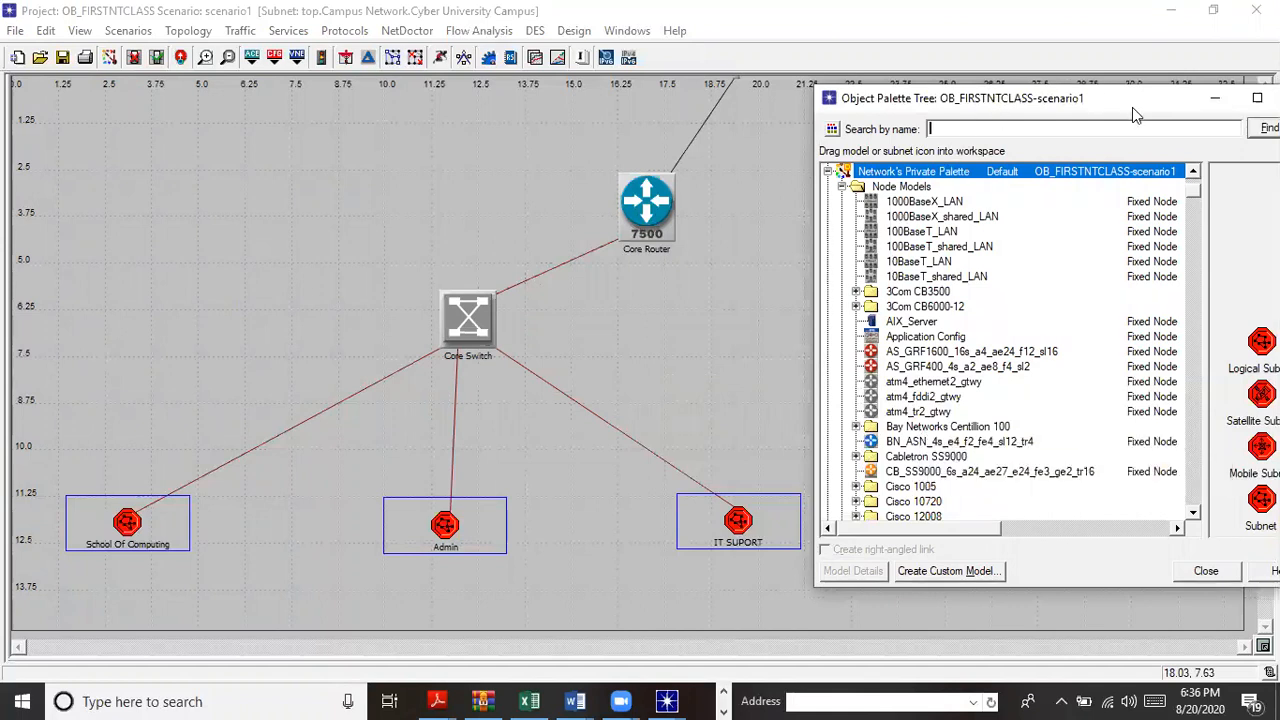
{"action": "left_click", "coordinate": [770, 262]}
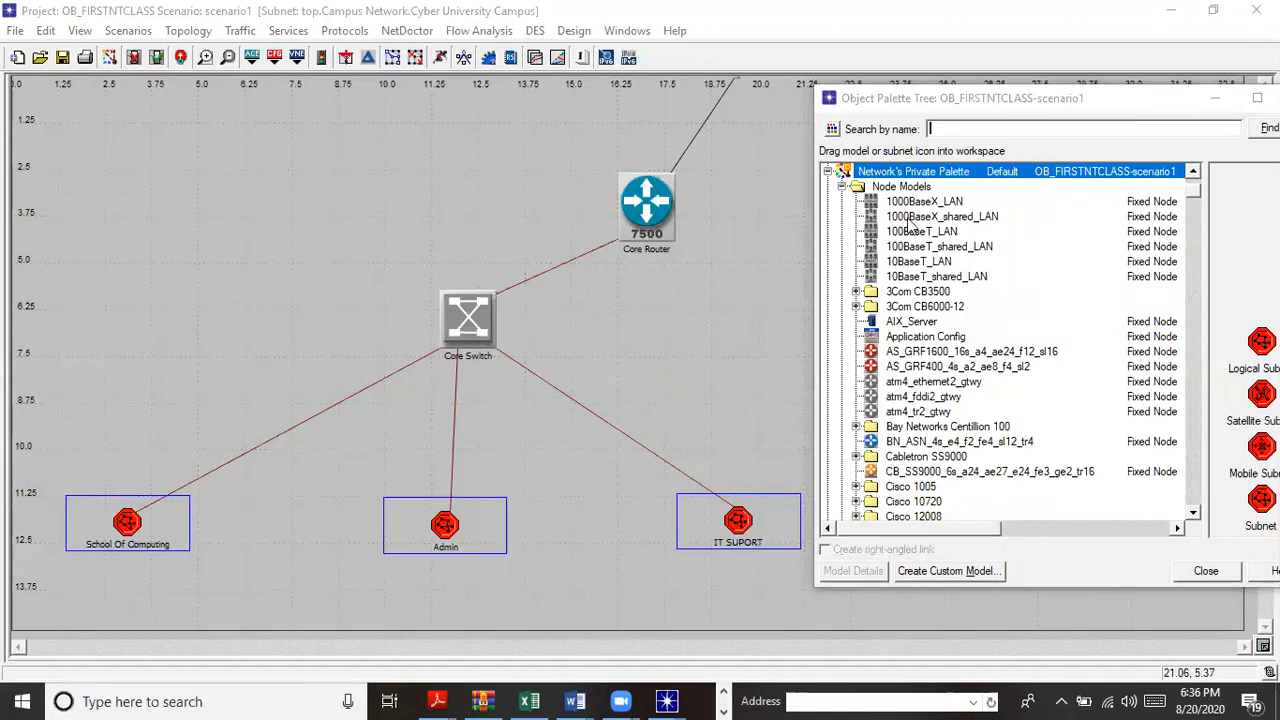
{"action": "left_click", "coordinate": [836, 132]}
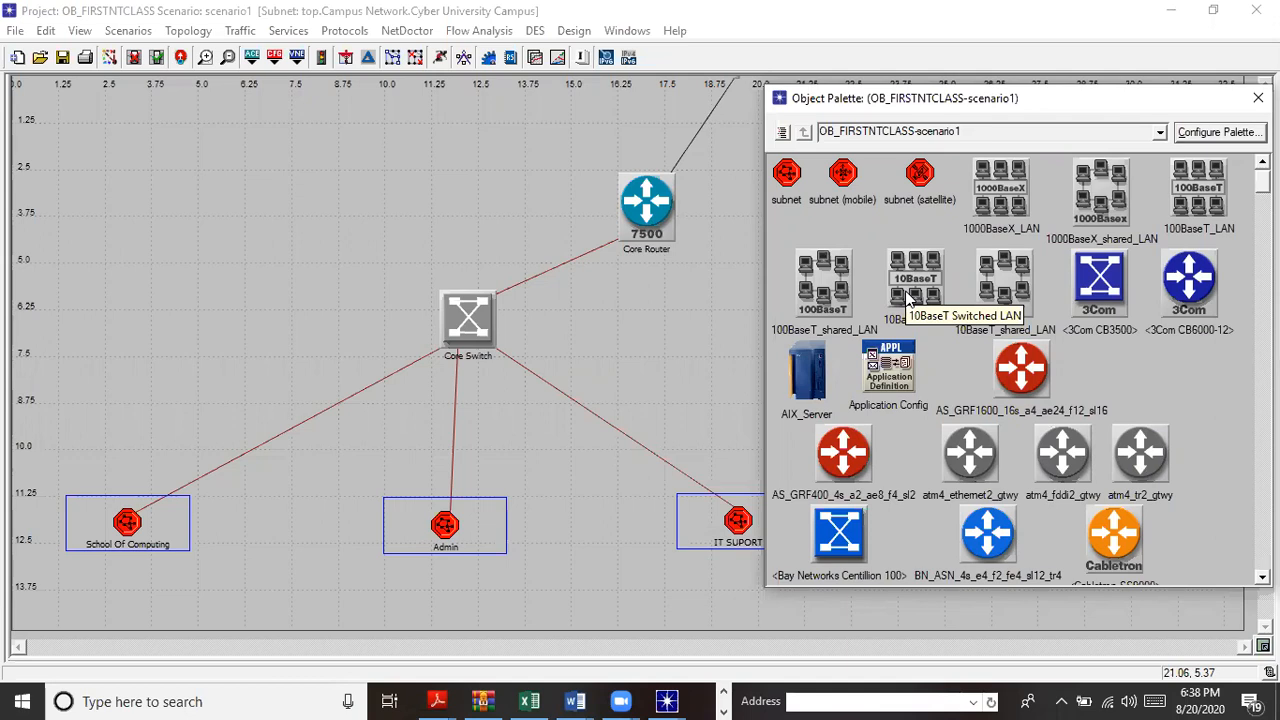
Place one Application Config object in the empty workspace area above the School Of Computing subnet.
{"action": "left_click", "coordinate": [908, 298]}
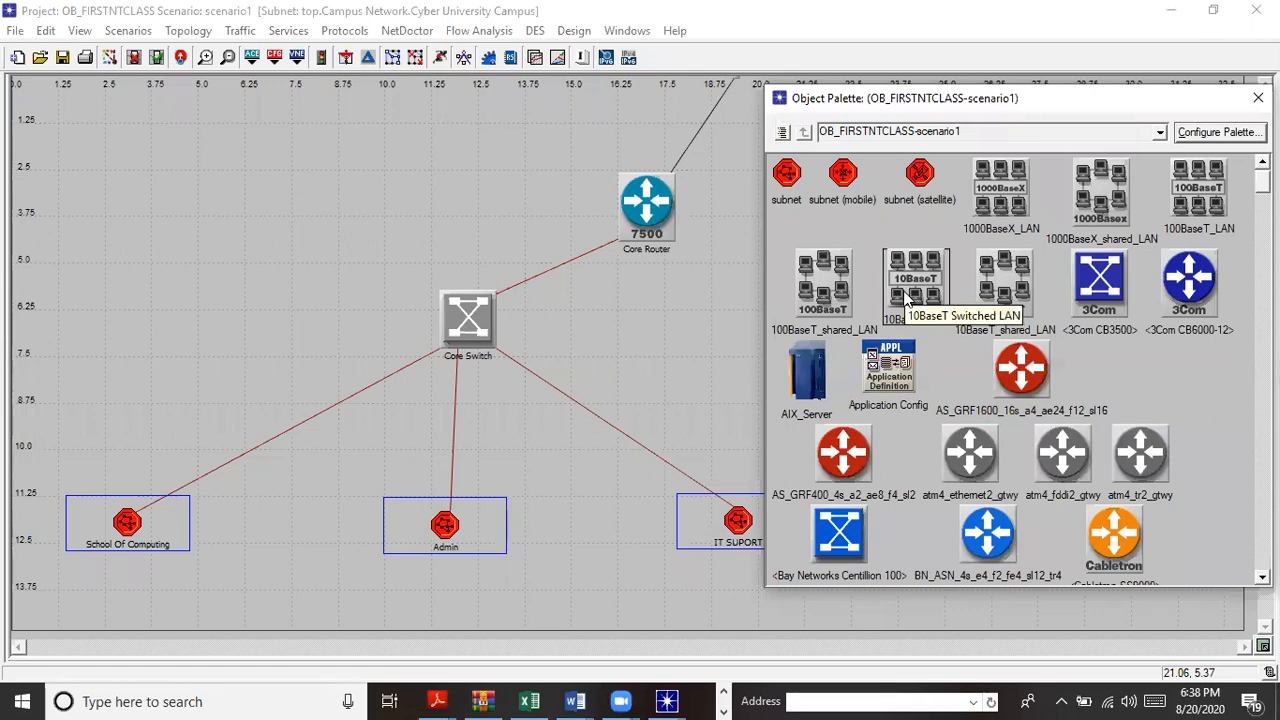
{"action": "left_click", "coordinate": [902, 375]}
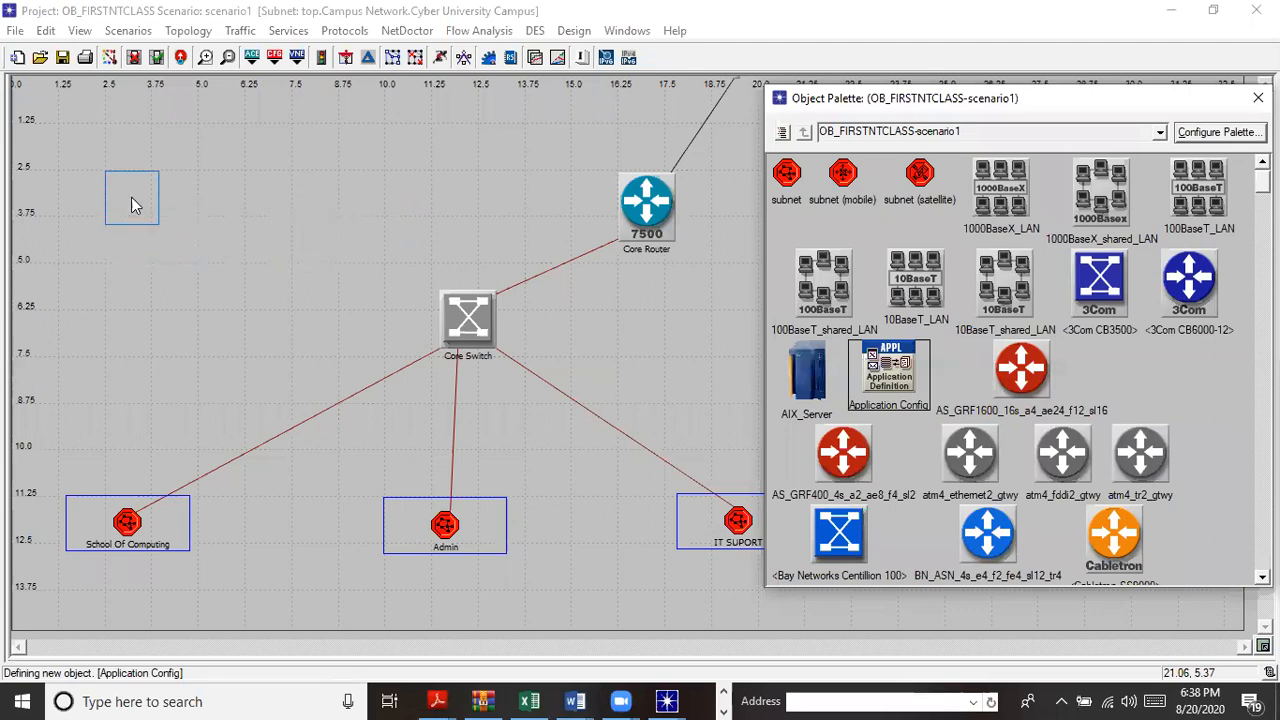
{"action": "left_click", "coordinate": [131, 197]}
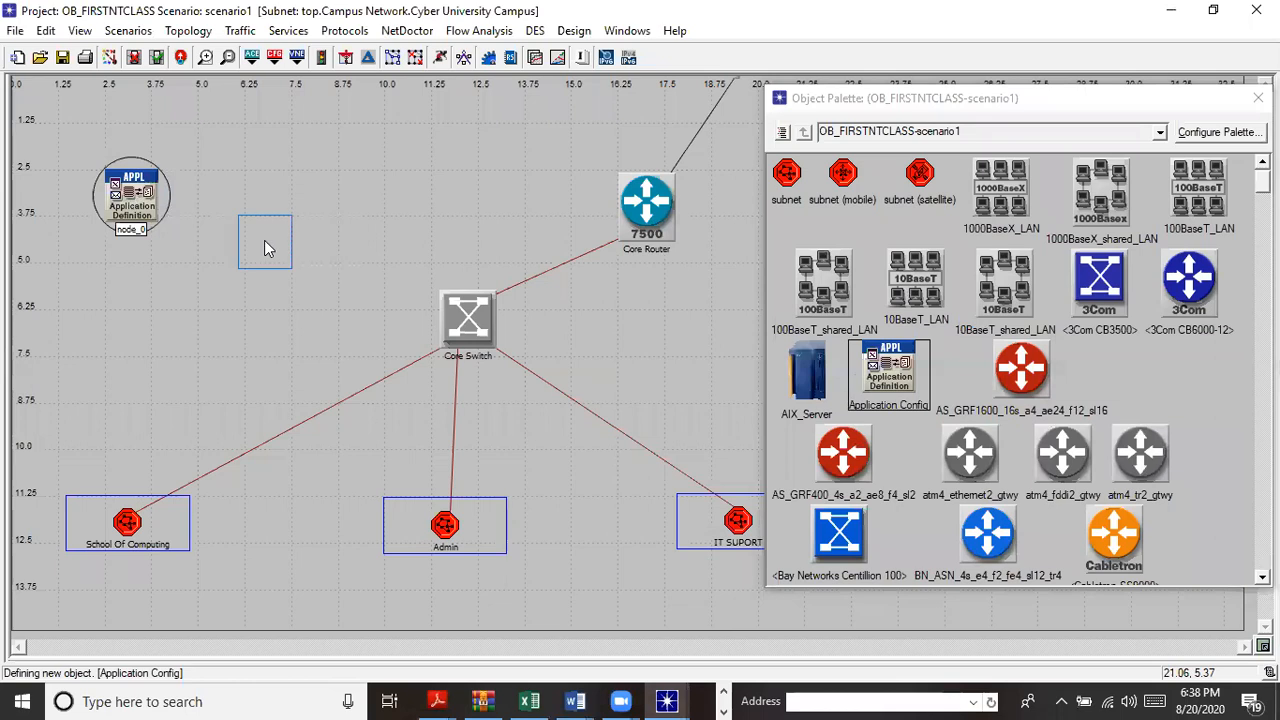
{"action": "right_click", "coordinate": [240, 308]}
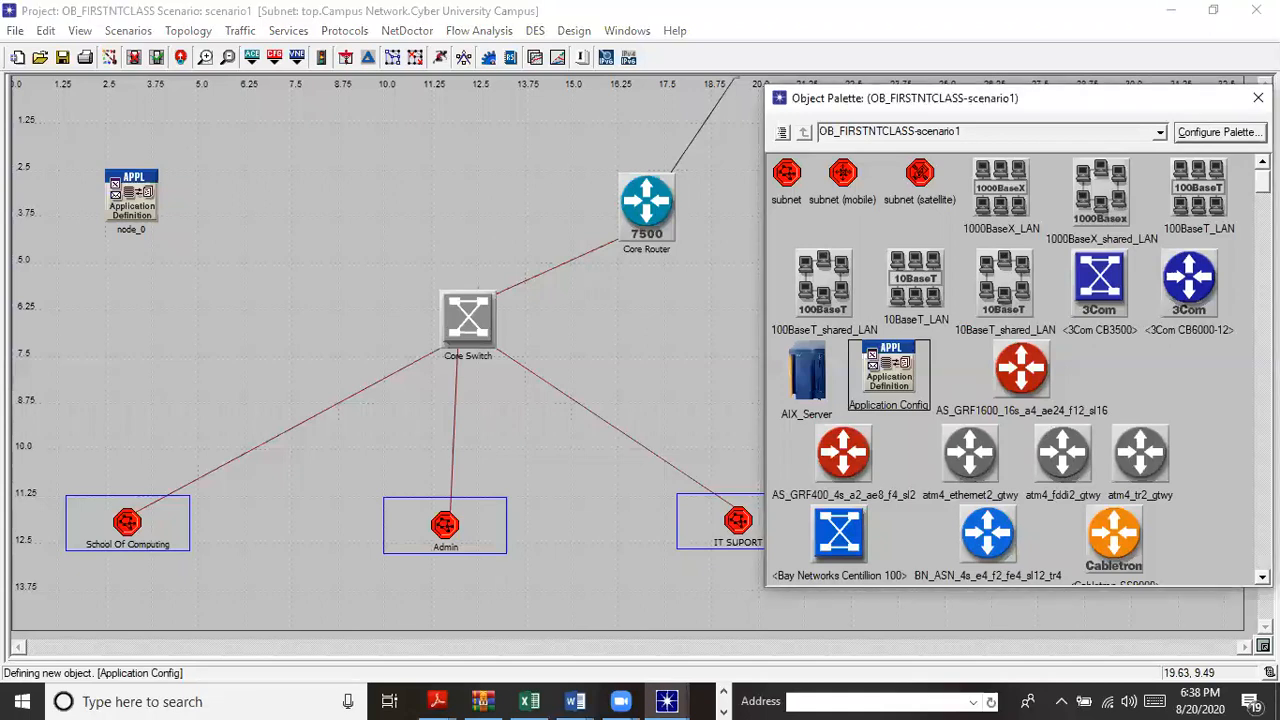
Place one Profile Config object in the workspace beside the Application Config object.
{"action": "scroll", "coordinate": [1007, 370], "scroll_direction": "down", "scroll_amount": 5}
{"action": "scroll", "coordinate": [1007, 370], "scroll_direction": "down", "scroll_amount": 10}
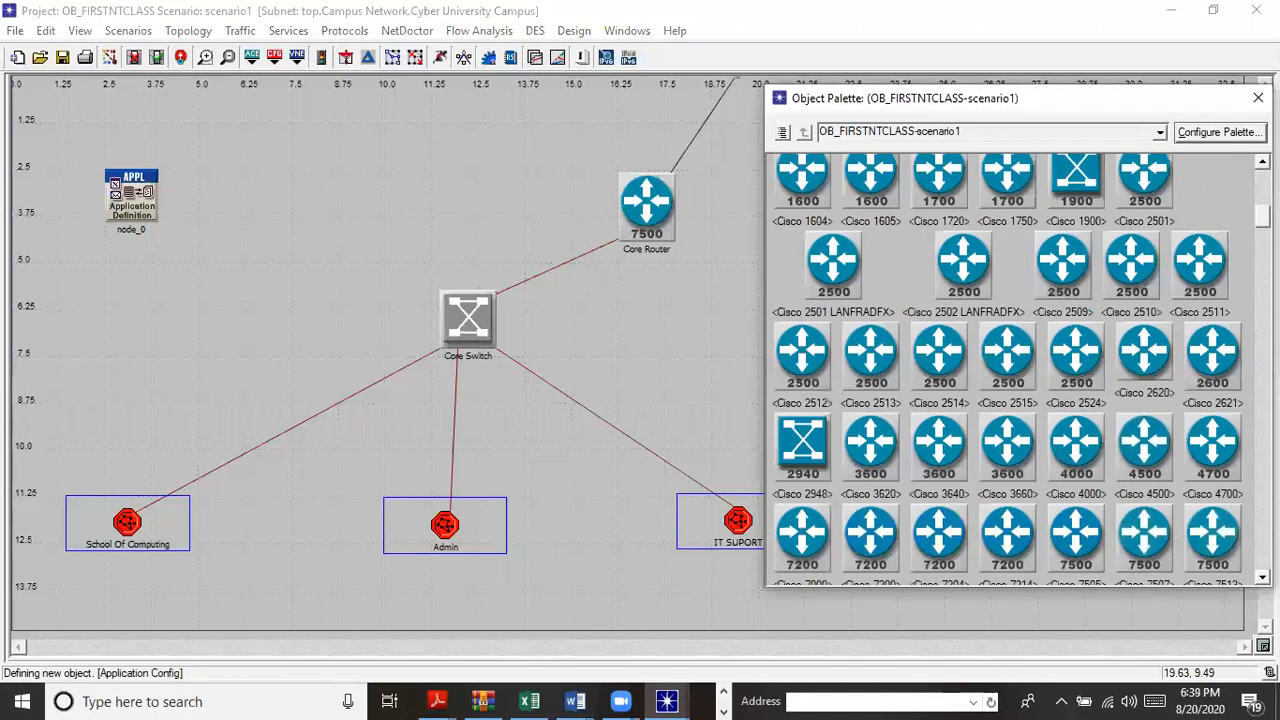
{"action": "scroll", "coordinate": [1007, 370], "scroll_direction": "down", "scroll_amount": 12}
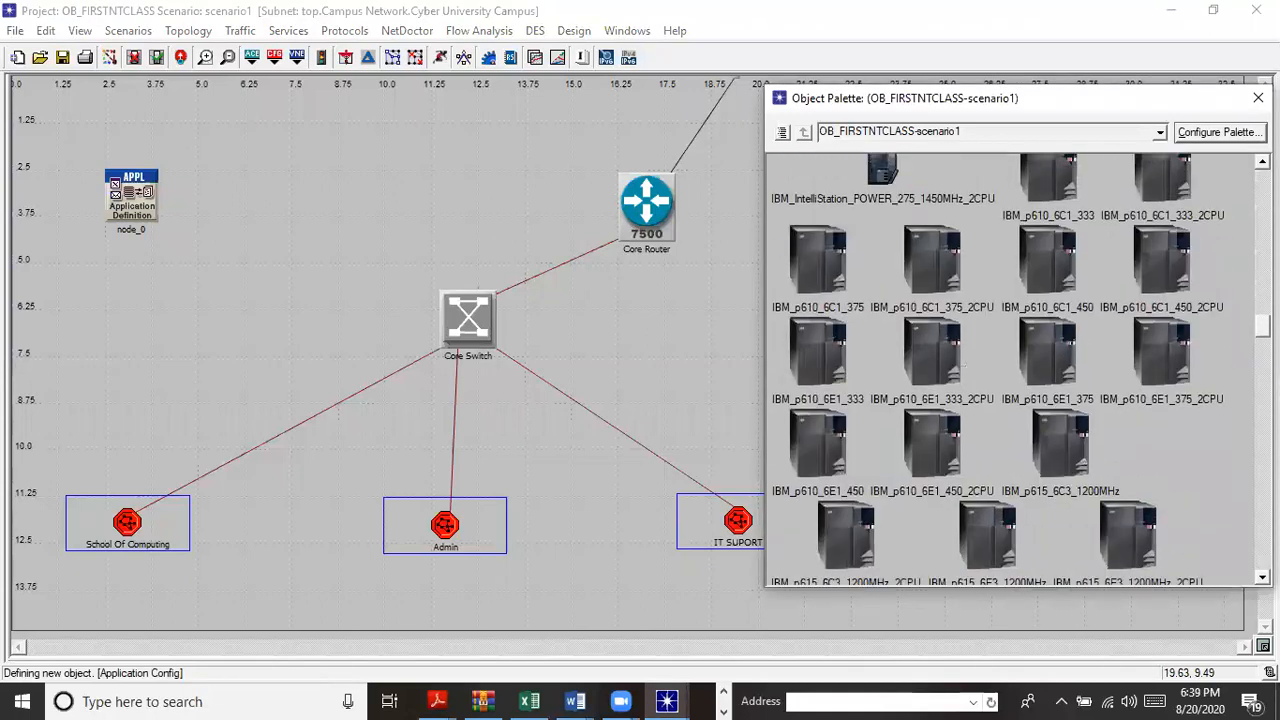
{"action": "scroll", "coordinate": [1007, 370], "scroll_direction": "down", "scroll_amount": 12}
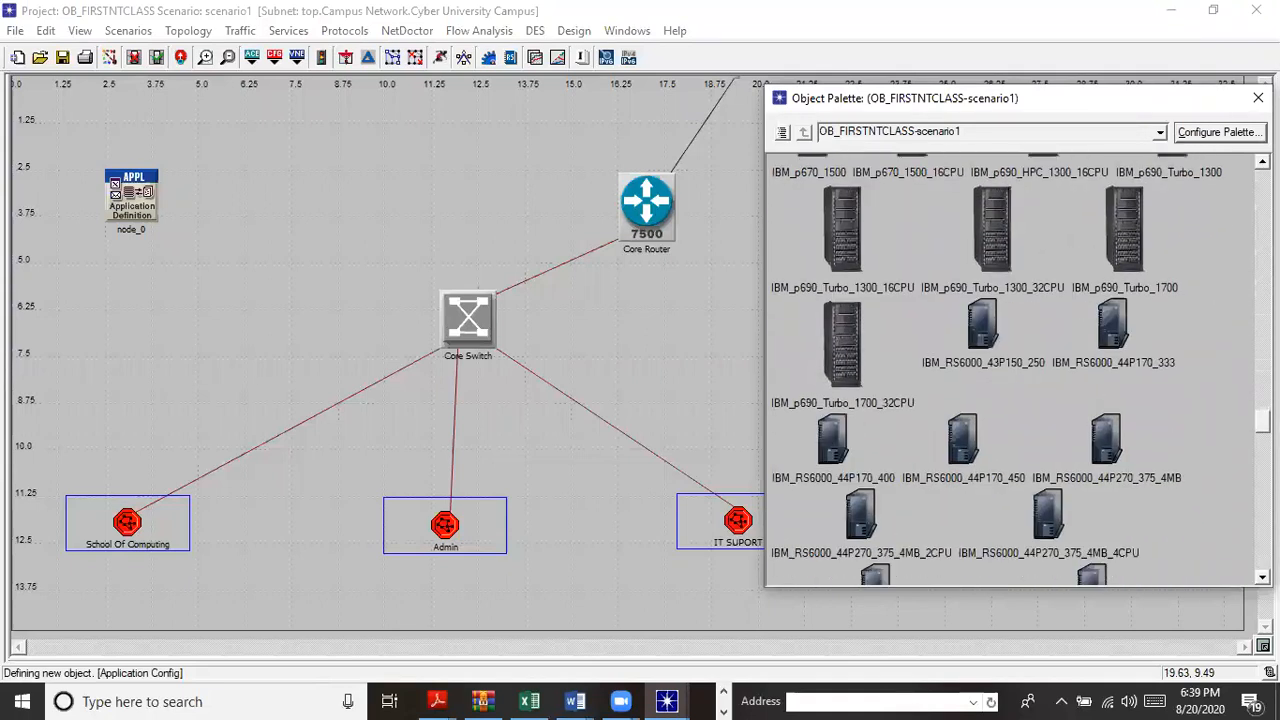
{"action": "scroll", "coordinate": [1211, 486], "scroll_direction": "down", "scroll_amount": 5}
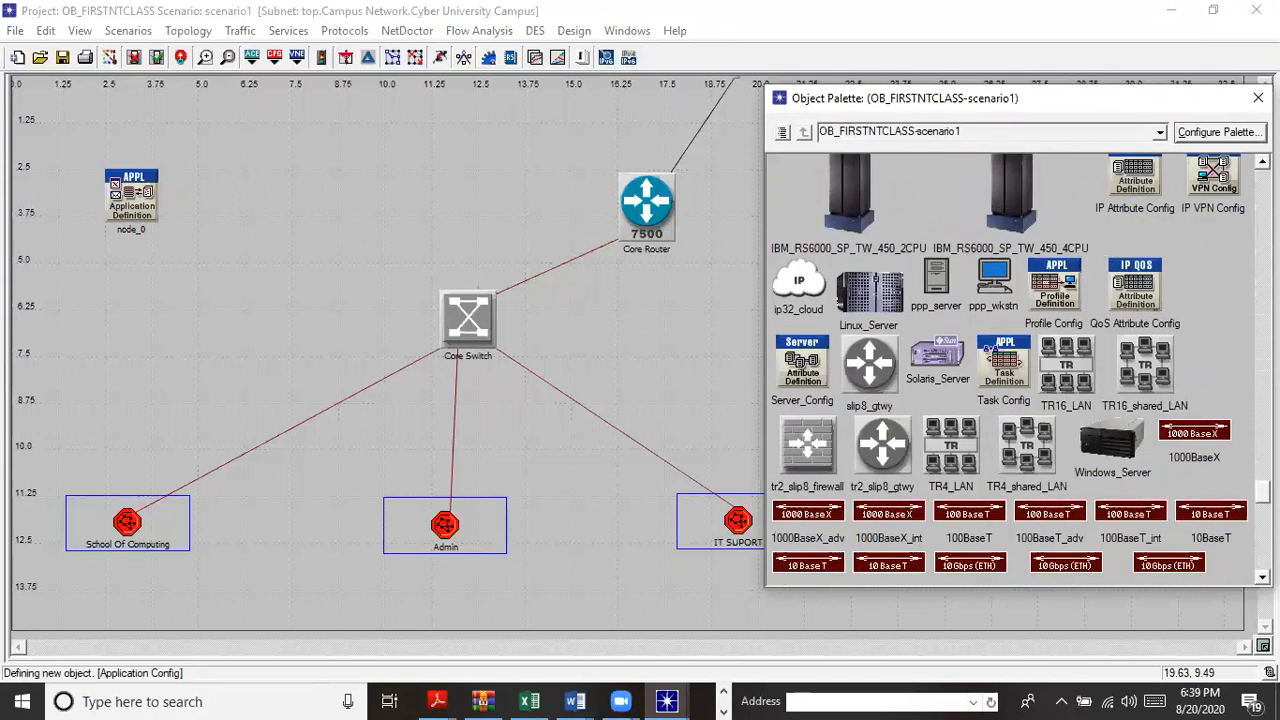
{"action": "scroll", "coordinate": [1211, 486], "scroll_direction": "up", "scroll_amount": 4}
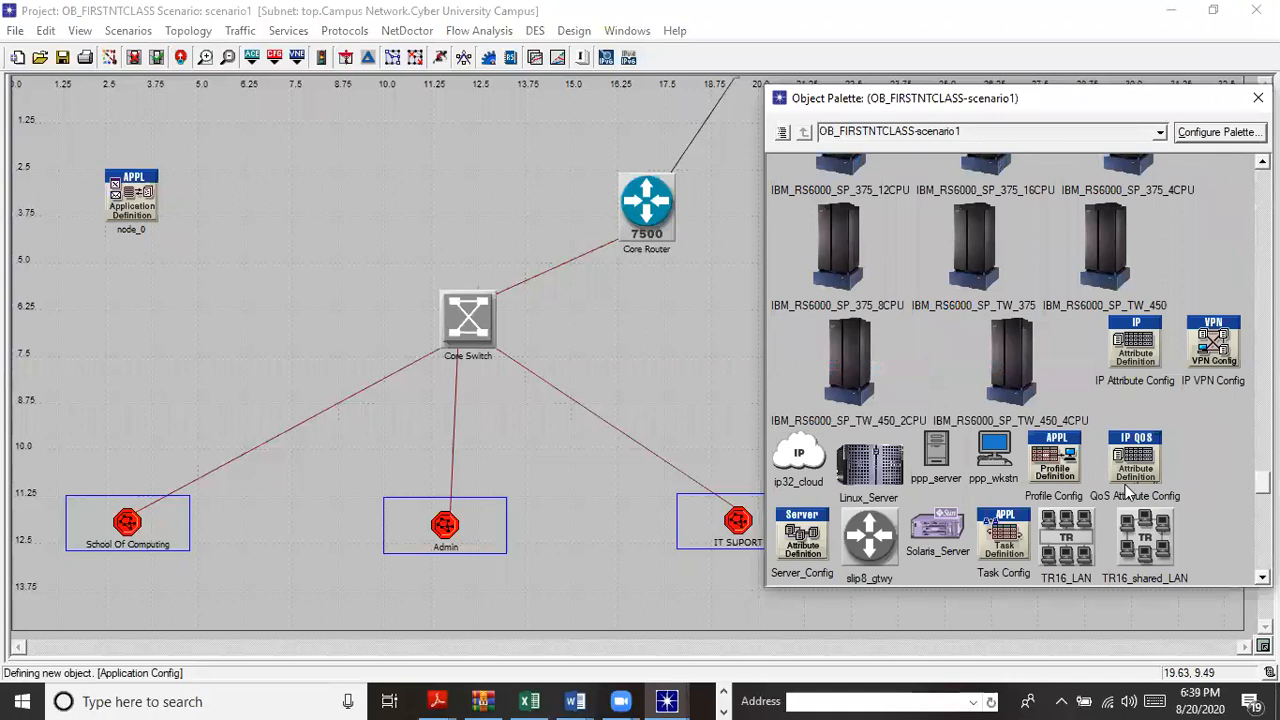
{"action": "left_click", "coordinate": [1068, 470]}
{"action": "left_click", "coordinate": [229, 196]}
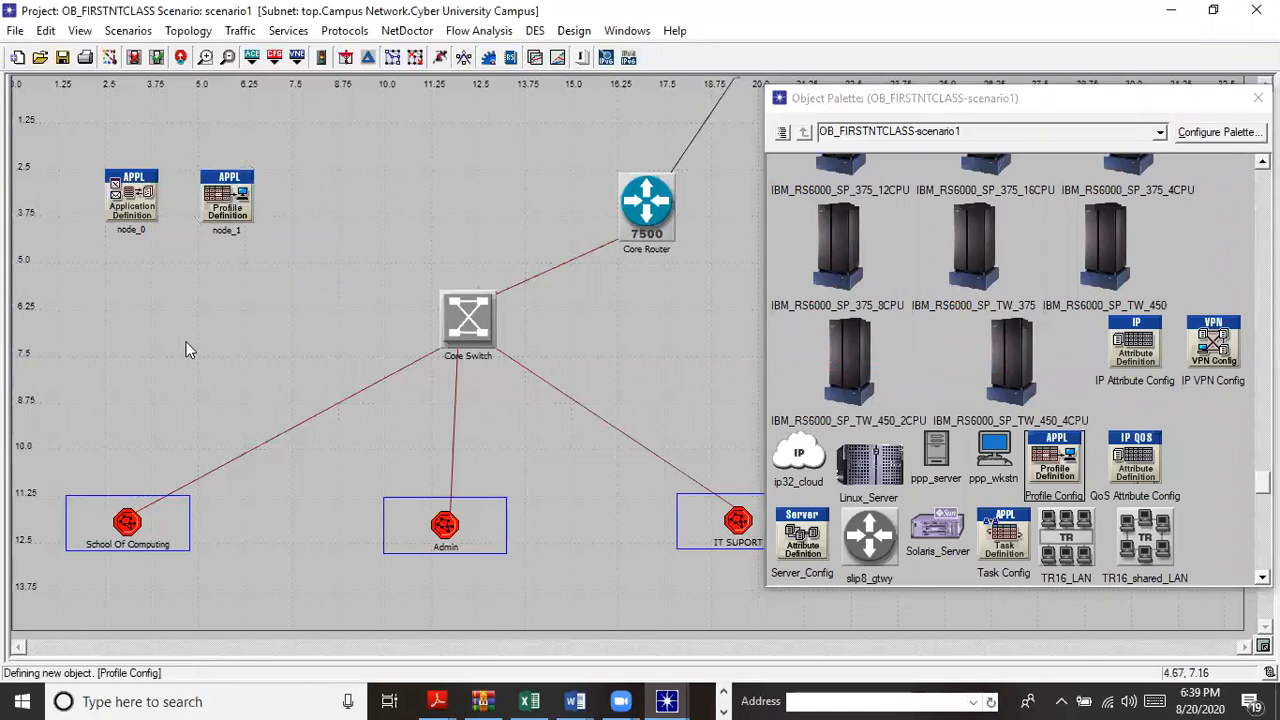
Rename the Application Config object as Application Definition.
{"action": "right_click", "coordinate": [132, 220]}
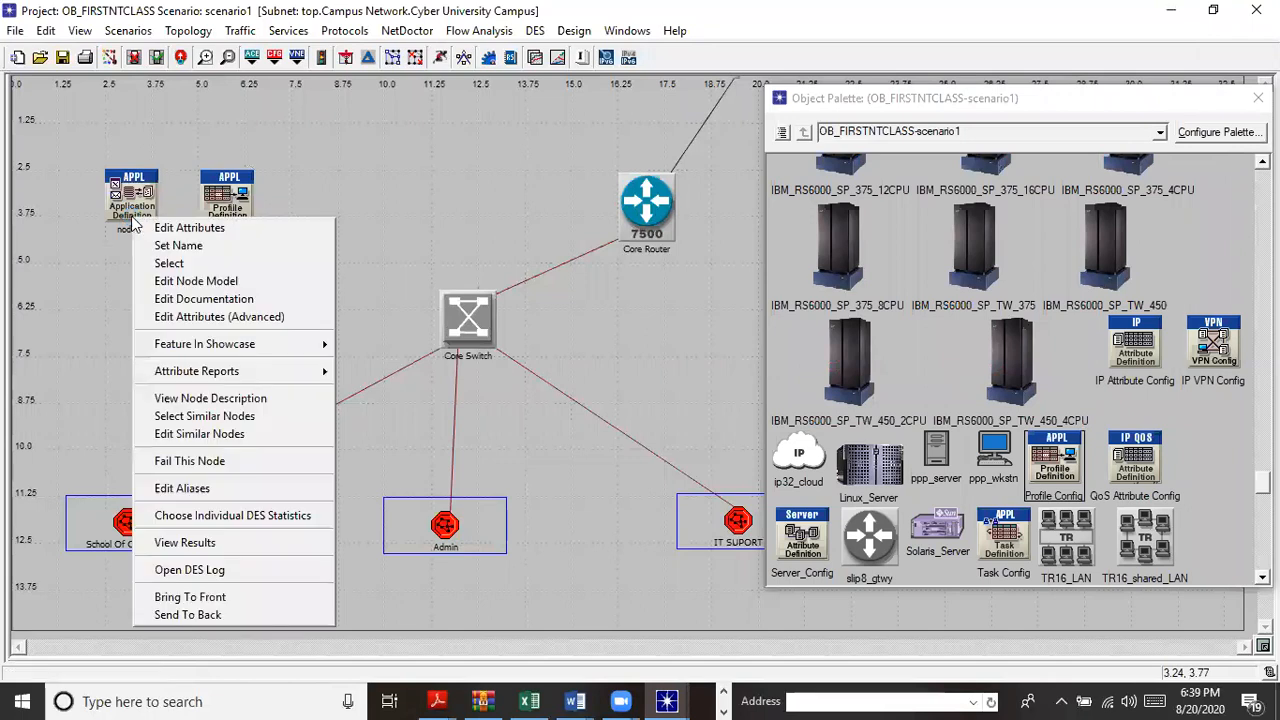
{"action": "left_click", "coordinate": [168, 245]}
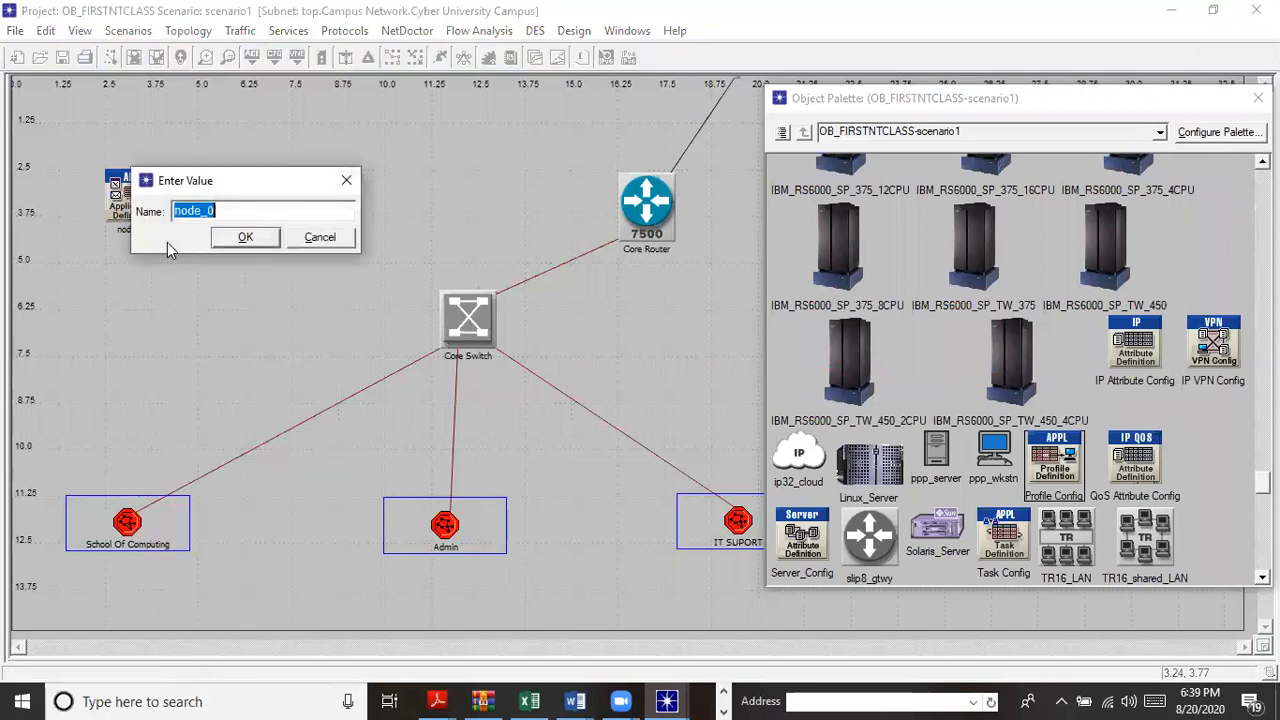
{"action": "type", "text": "Application Definition"}
{"action": "left_click", "coordinate": [244, 237]}
Rename the Profile Config object beside Application Definition as Profile Defination.
{"action": "left_click", "coordinate": [230, 218]}
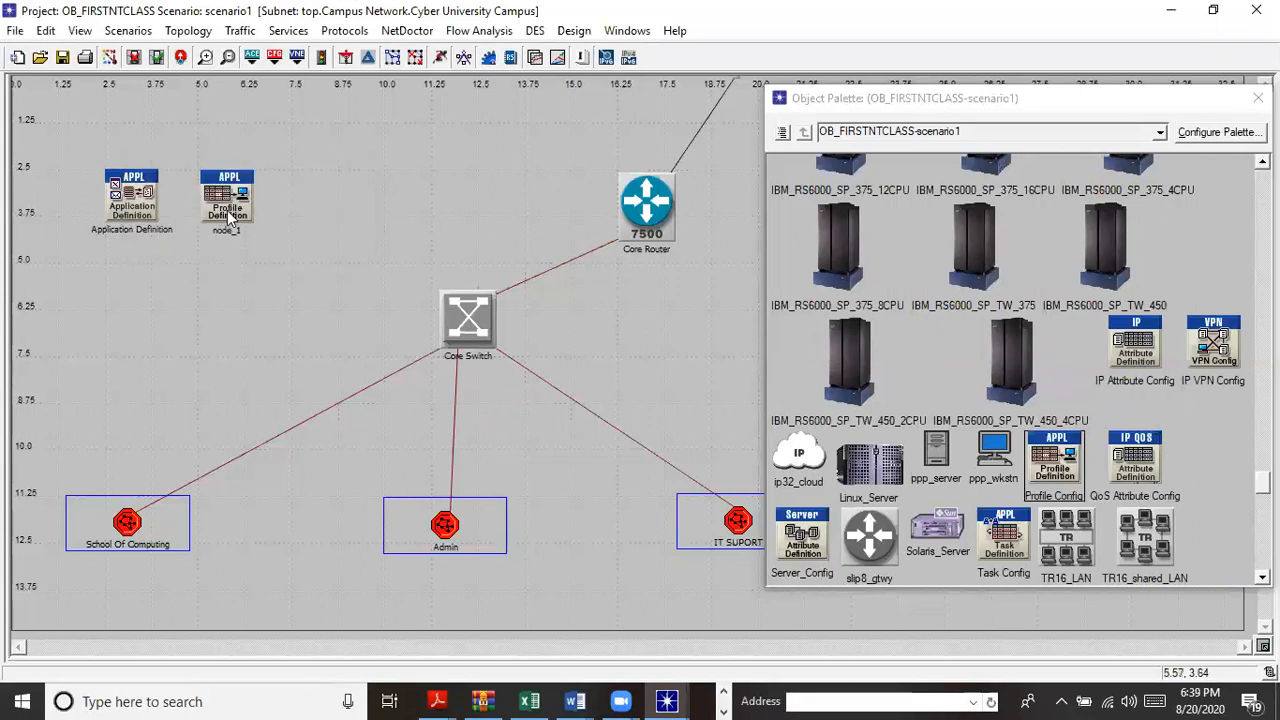
{"action": "right_click", "coordinate": [236, 211]}
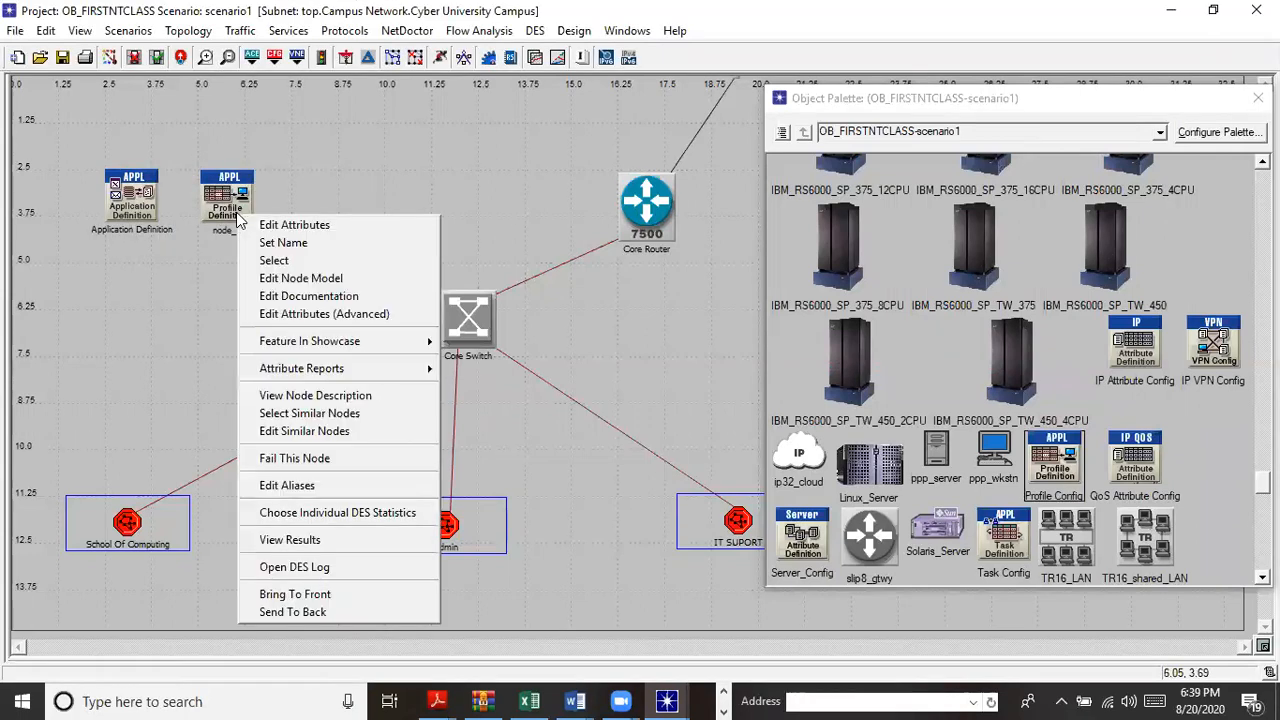
{"action": "left_click", "coordinate": [320, 245]}
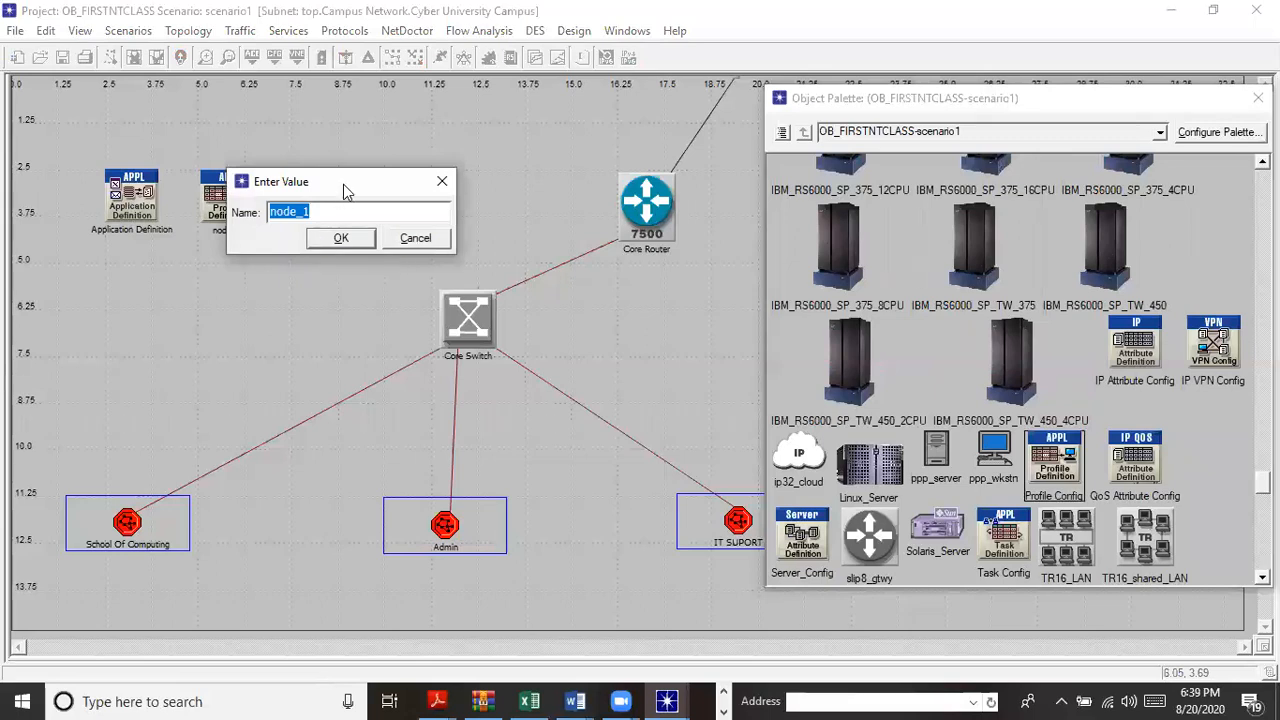
{"action": "left_click_drag", "start_coordinate": [343, 184], "coordinate": [291, 321]}
{"action": "type", "text": "Profile Defination"}
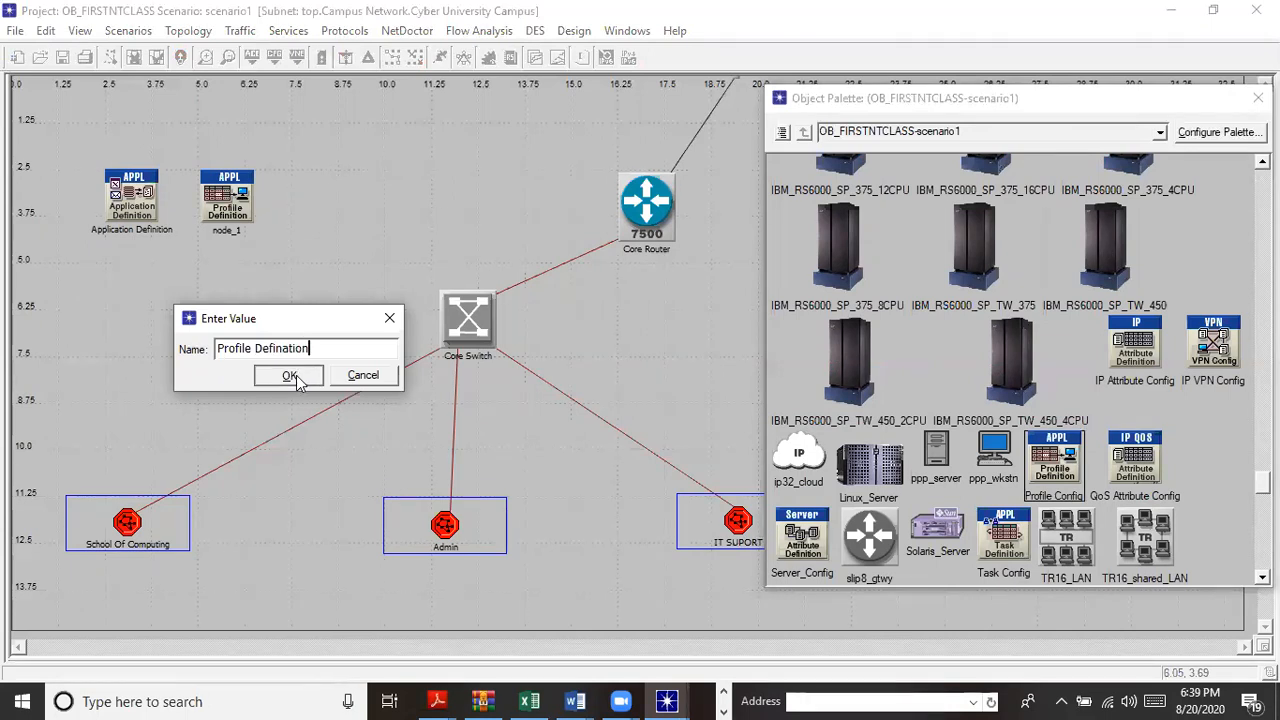
{"action": "left_click", "coordinate": [289, 375]}
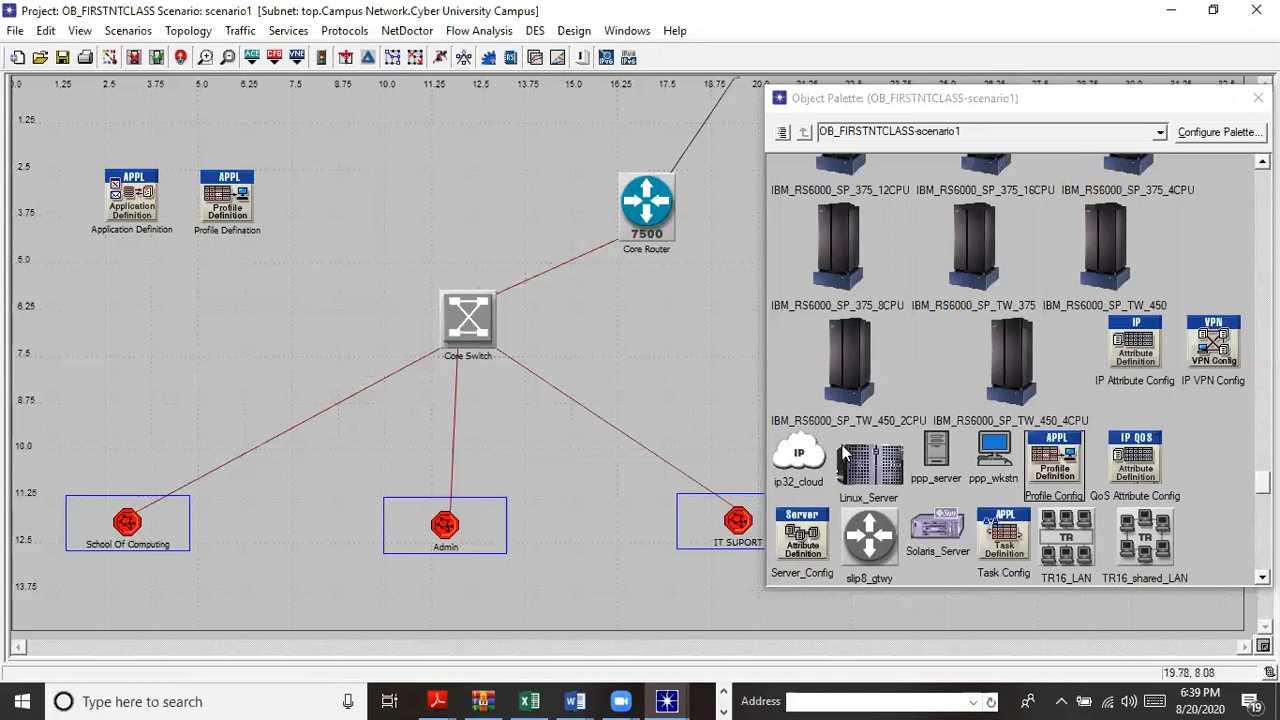
Move the object palette farther away from the network so that it no longer covers the IT SUPORT subnet.
{"action": "left_click", "coordinate": [1082, 105]}
{"action": "left_click_drag", "start_coordinate": [1088, 105], "coordinate": [1215, 154]}
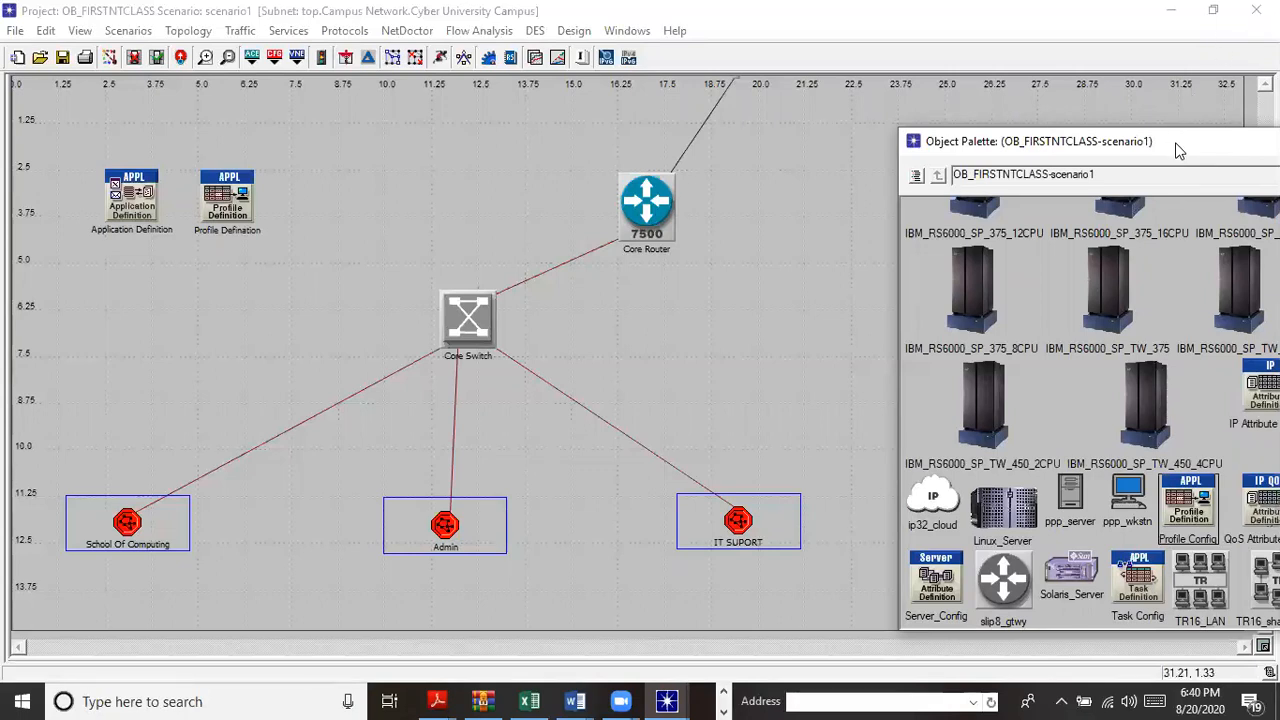
{"action": "left_click_drag", "start_coordinate": [1177, 145], "coordinate": [1236, 167]}
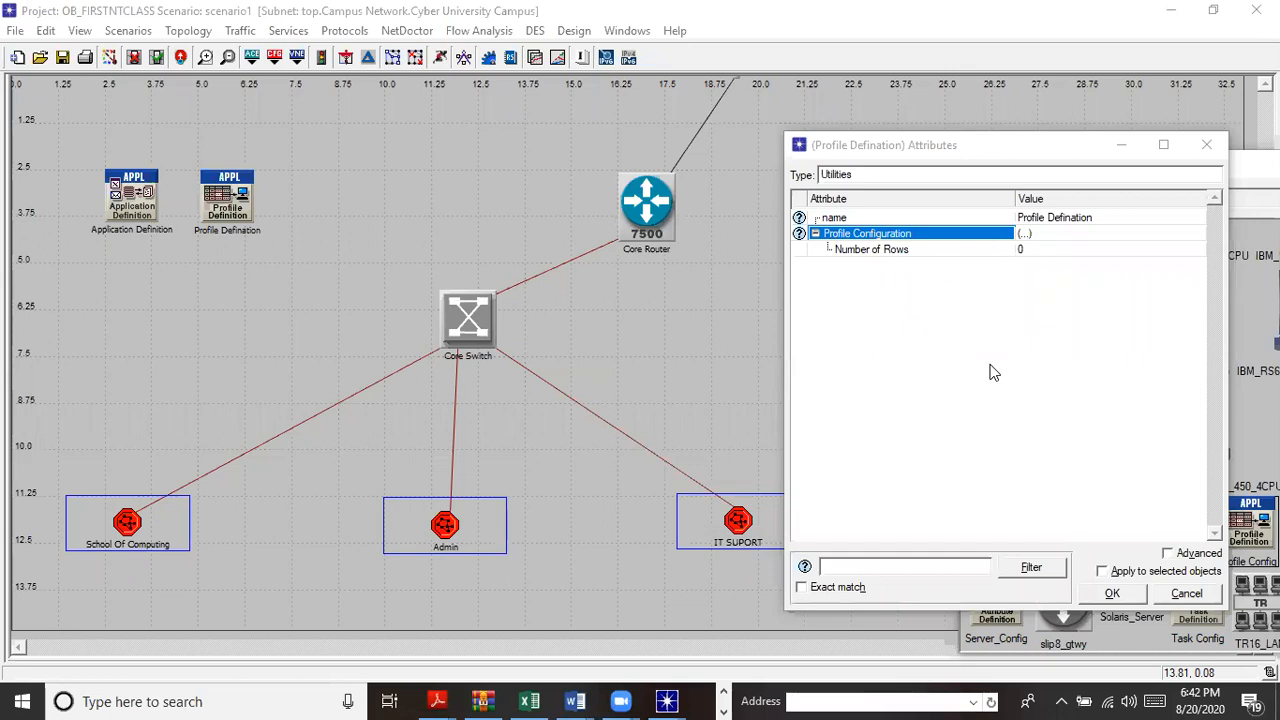
Set the Profile Configuration of Profile Defination to 3 rows and name the first profile School of Computing.
{"action": "left_click", "coordinate": [1036, 252]}
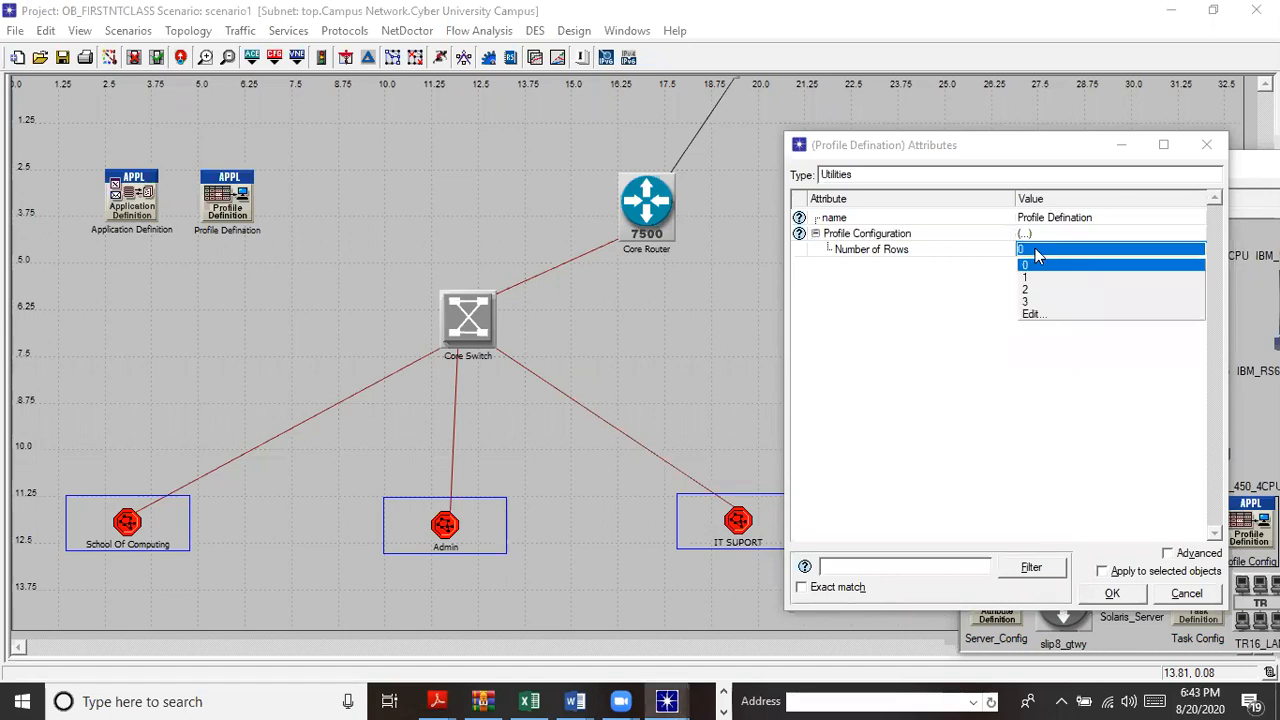
{"action": "left_click", "coordinate": [1026, 303]}
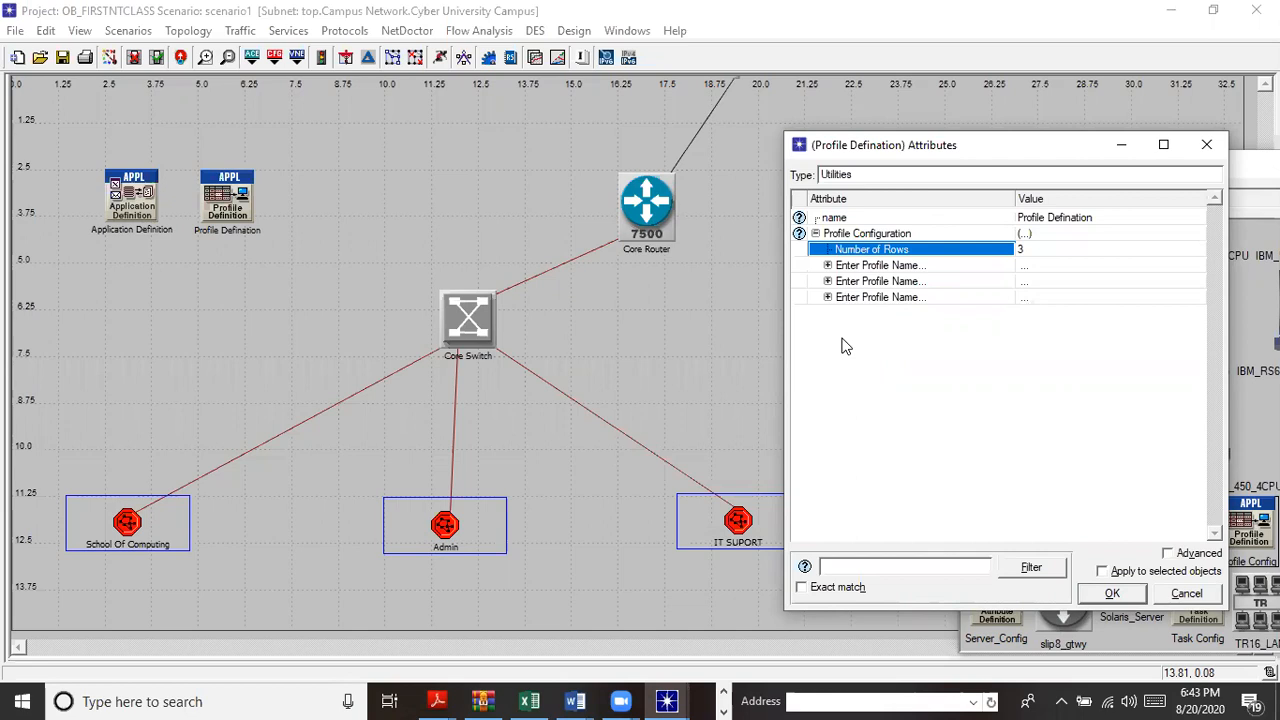
{"action": "left_click", "coordinate": [828, 265]}
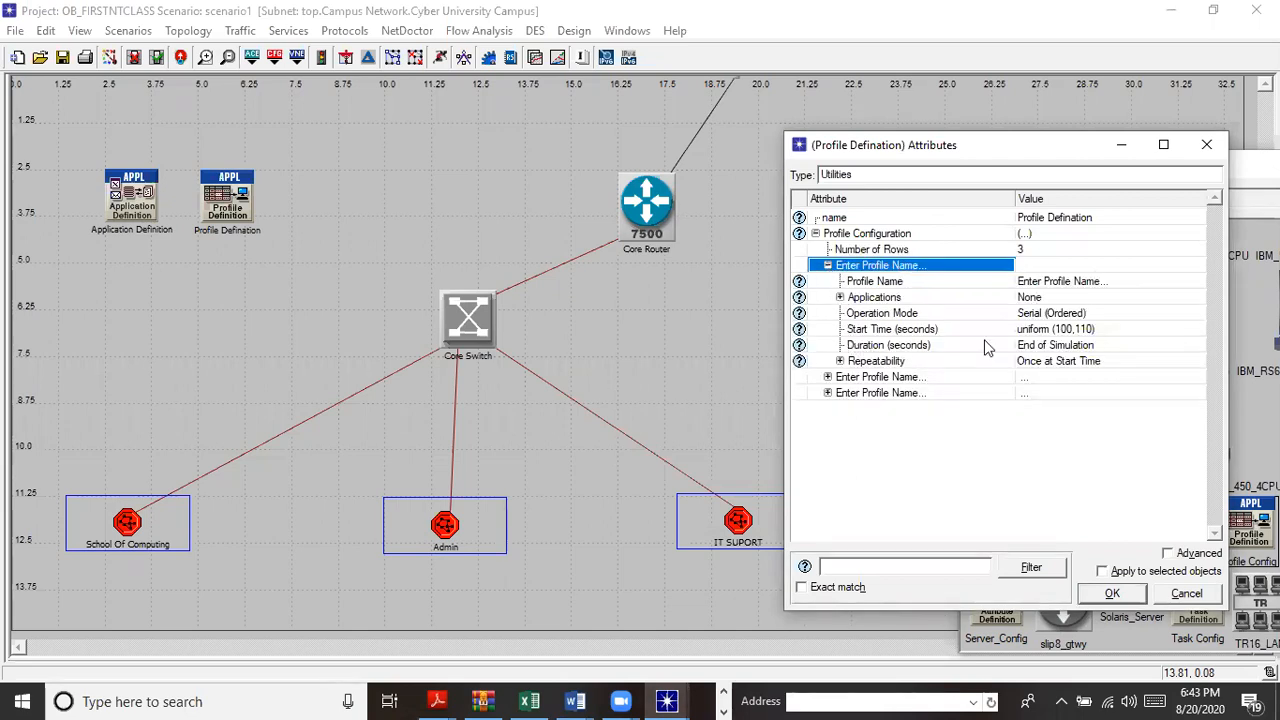
{"action": "left_click", "coordinate": [1115, 281]}
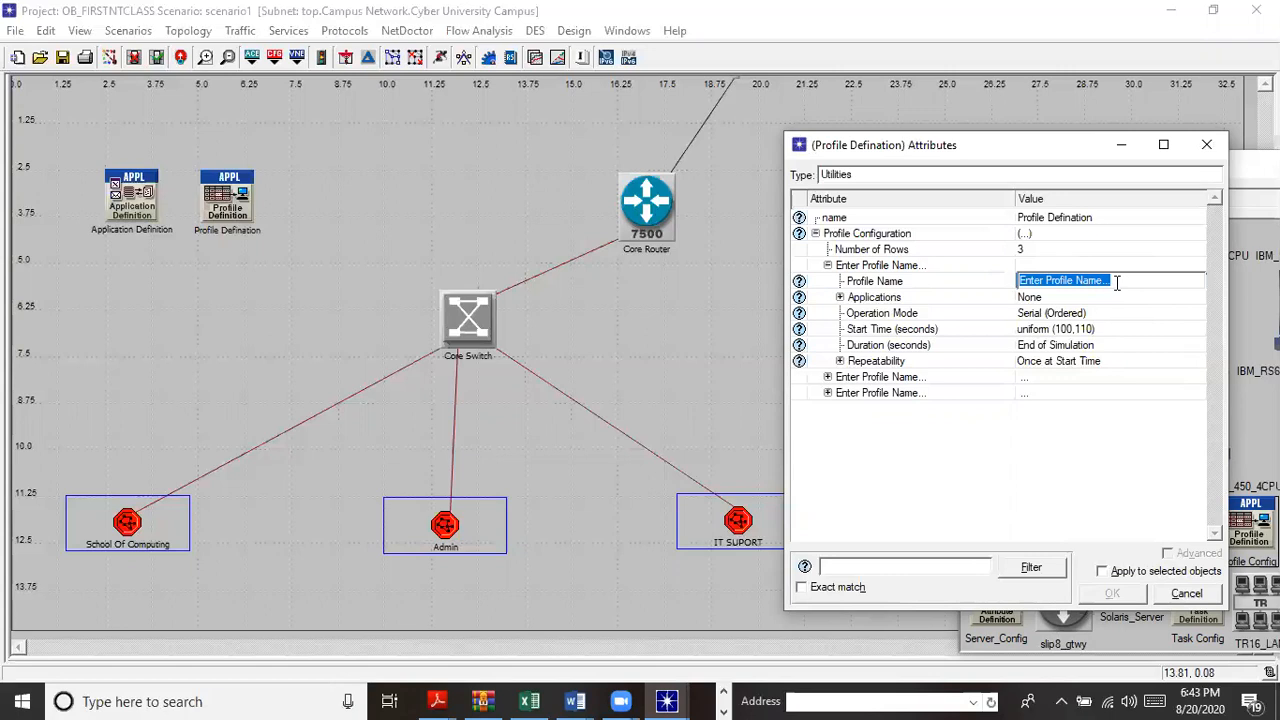
{"action": "type", "text": "S"}
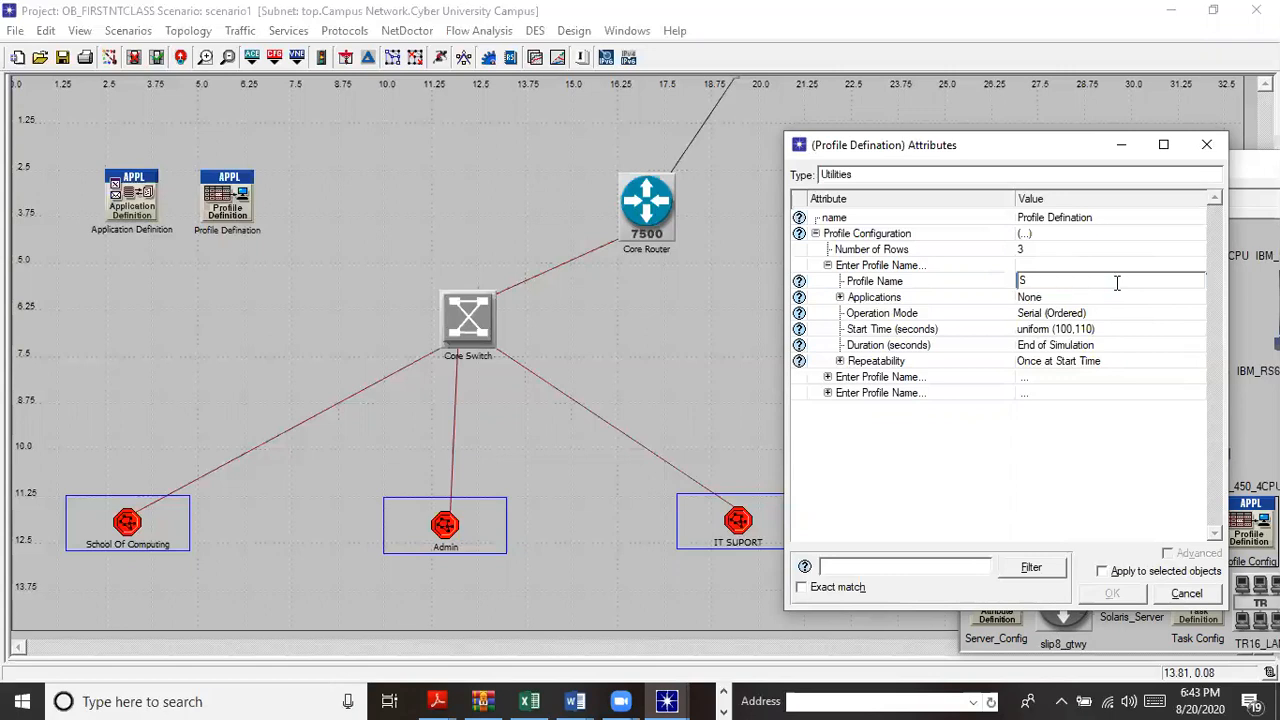
{"action": "type", "text": "chool of Computing"}
Expand the second profile row and set its profile name to Admin.
{"action": "right_click", "coordinate": [828, 377]}
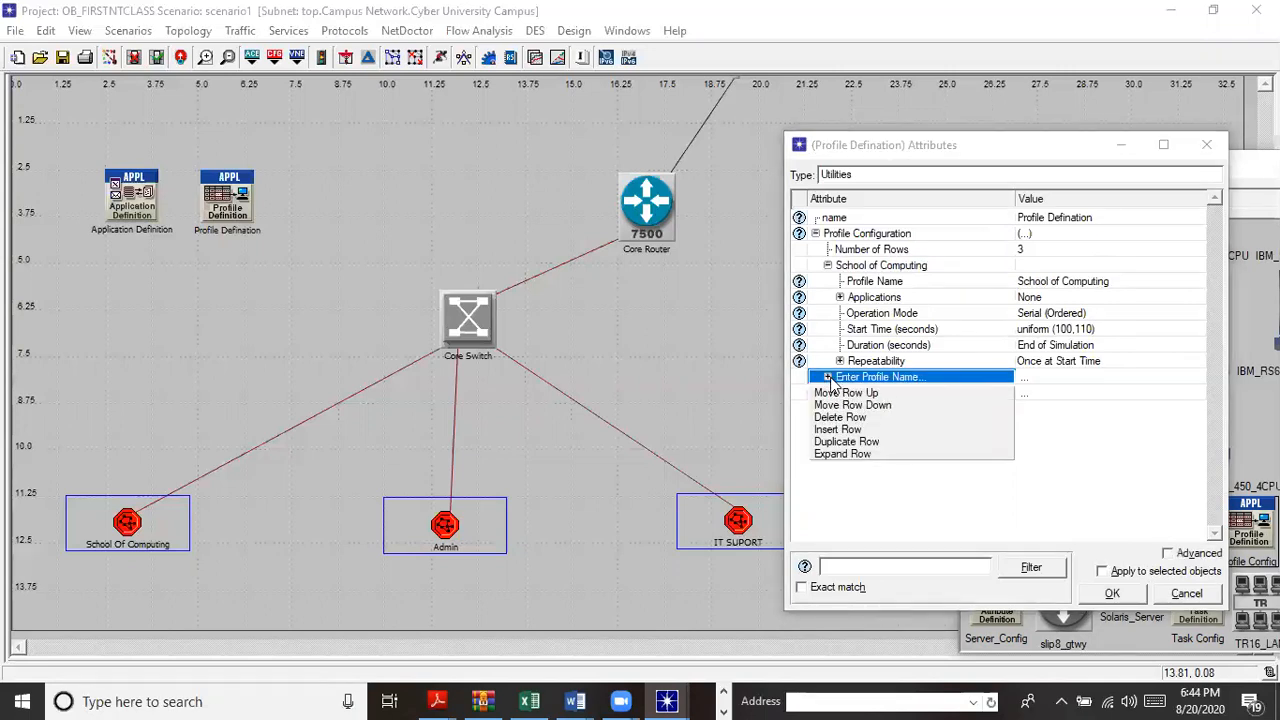
{"action": "left_click", "coordinate": [829, 377]}
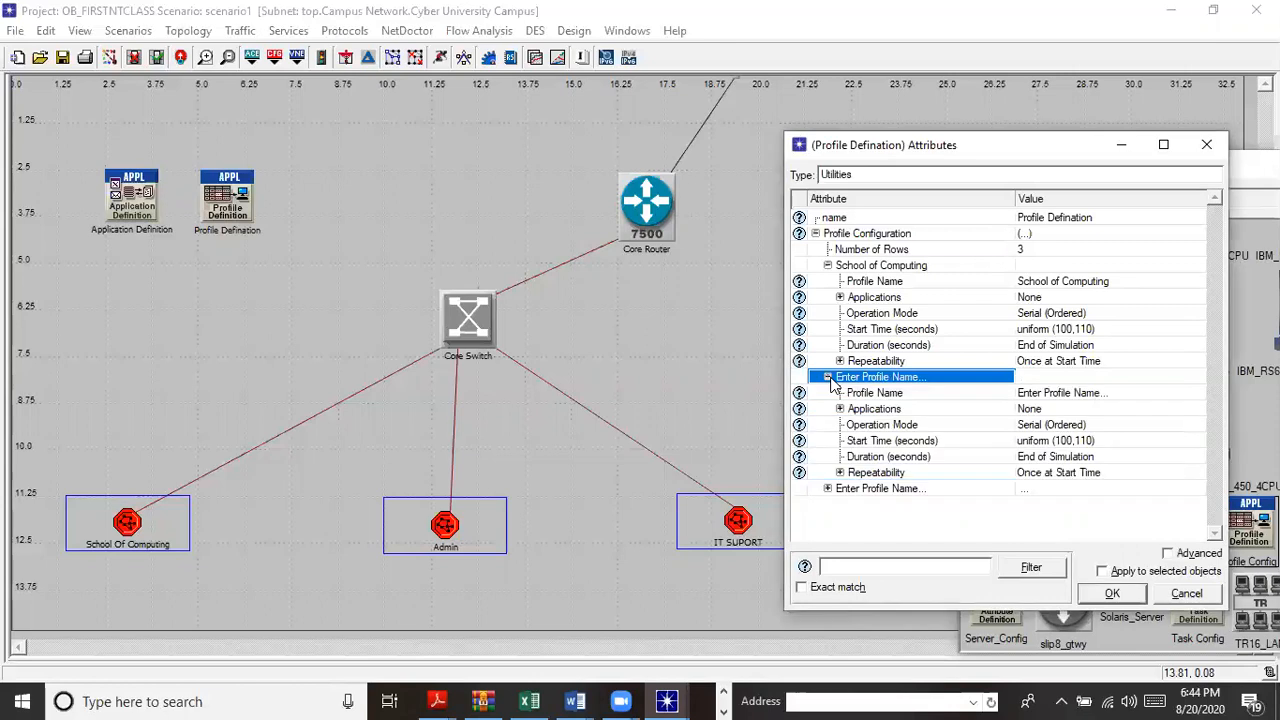
{"action": "left_click", "coordinate": [1110, 393]}
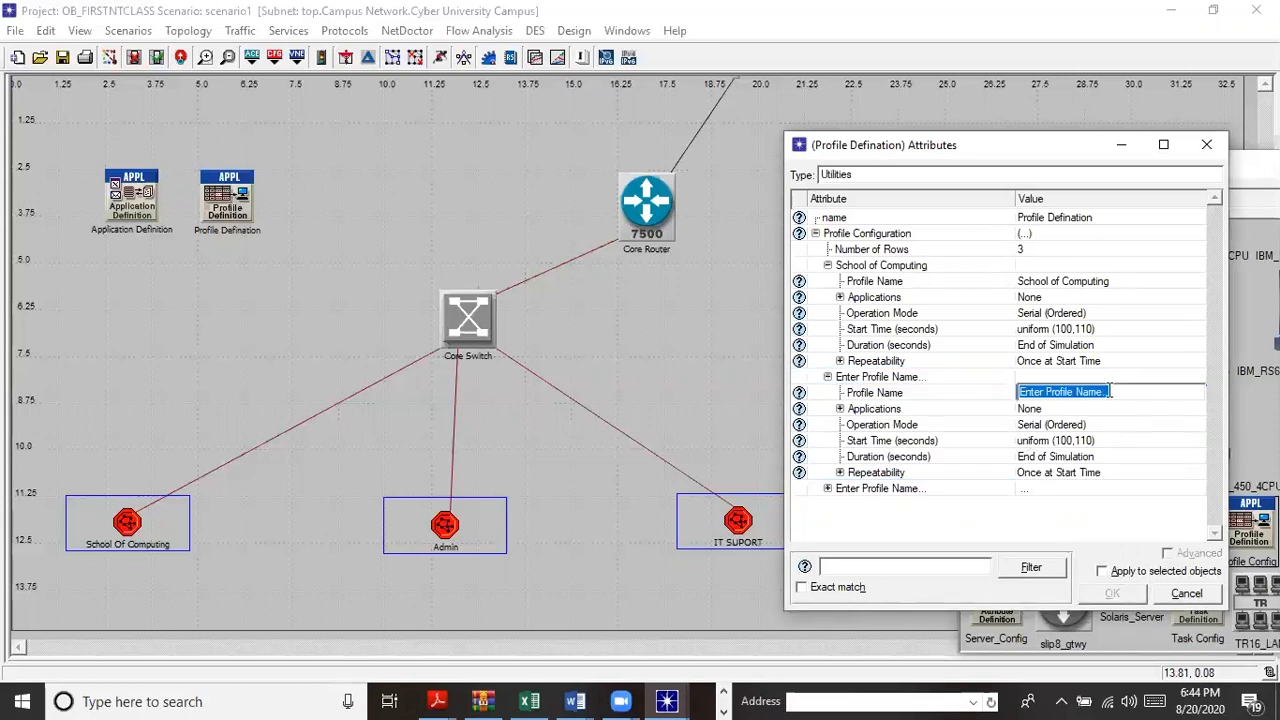
{"action": "type", "text": "Admin"}
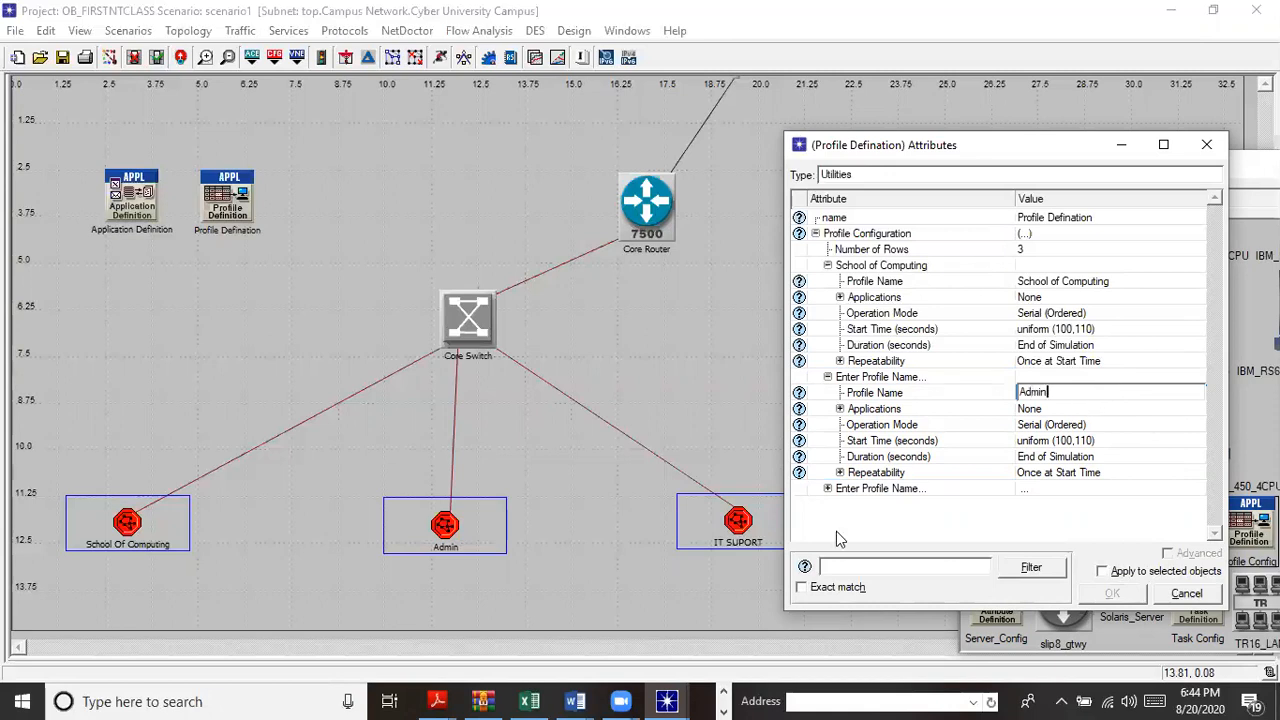
Name the third profile IT SUPPORT and apply the attribute changes to Profile Defination.
{"action": "left_click", "coordinate": [827, 488]}
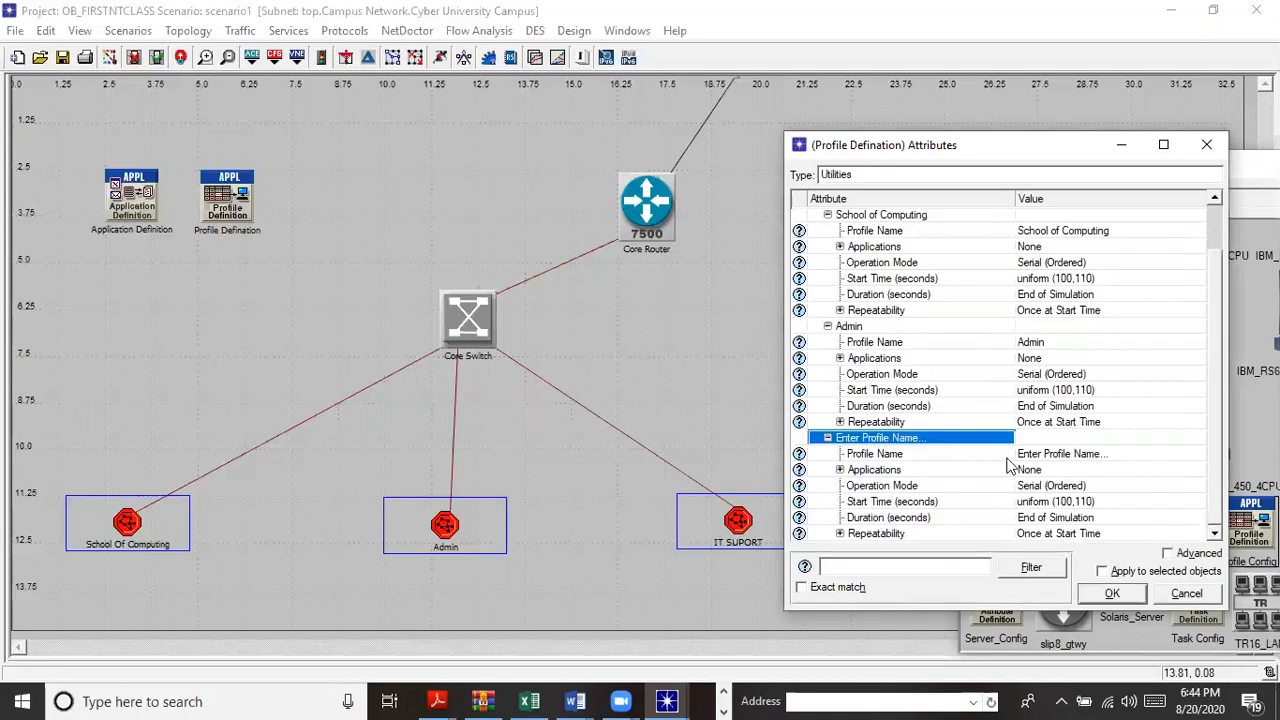
{"action": "left_click", "coordinate": [1049, 455]}
{"action": "key", "text": "BackSpace"}
{"action": "type", "text": "IT"}
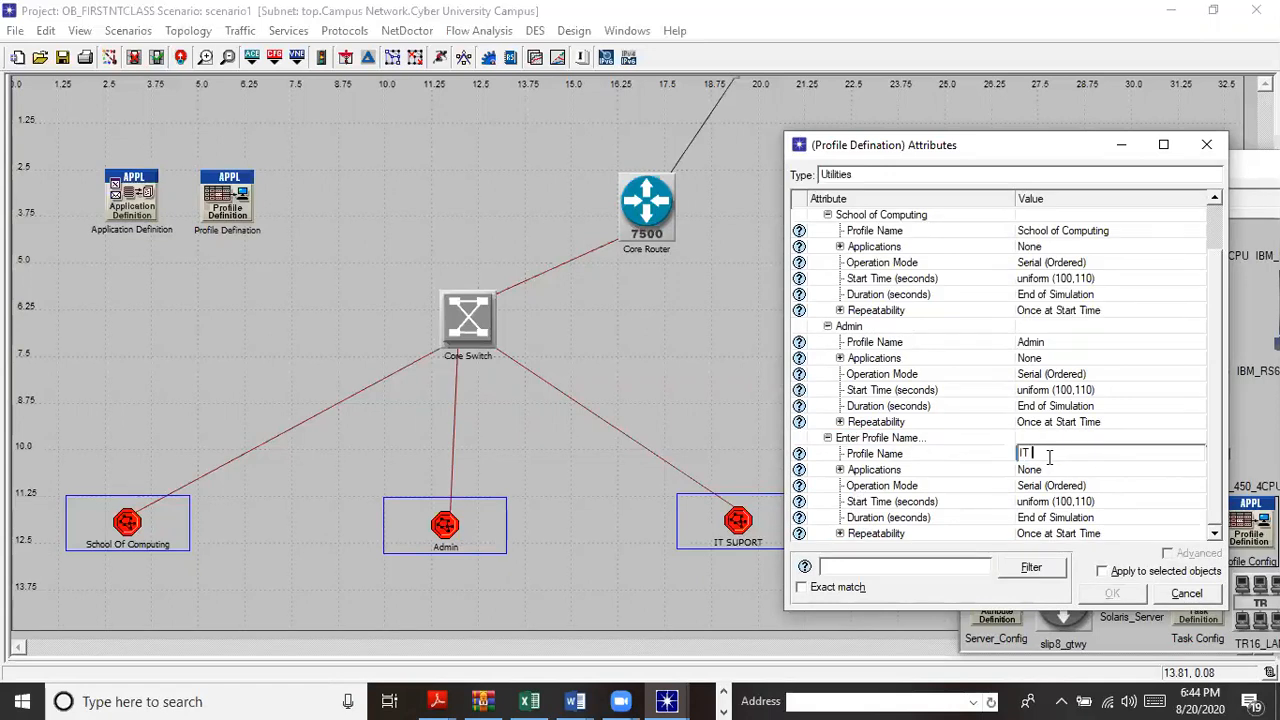
{"action": "type", "text": " SUPPORT"}
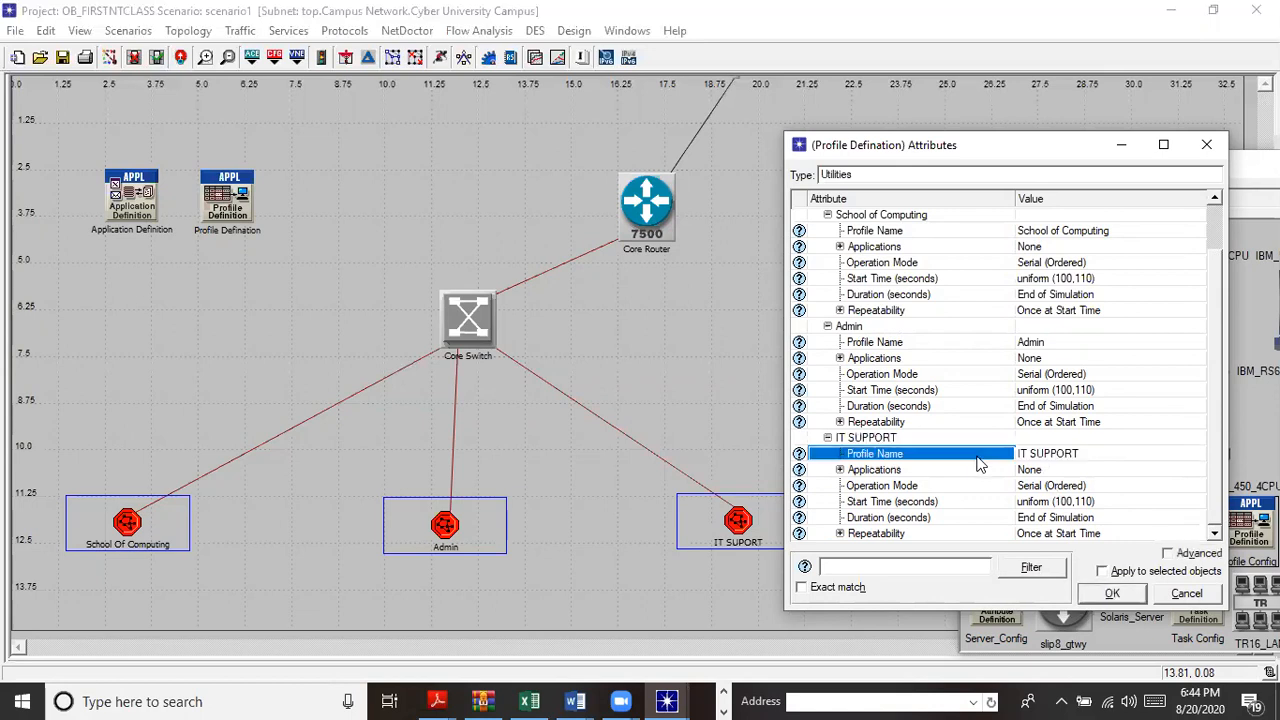
{"action": "left_click", "coordinate": [1113, 594]}
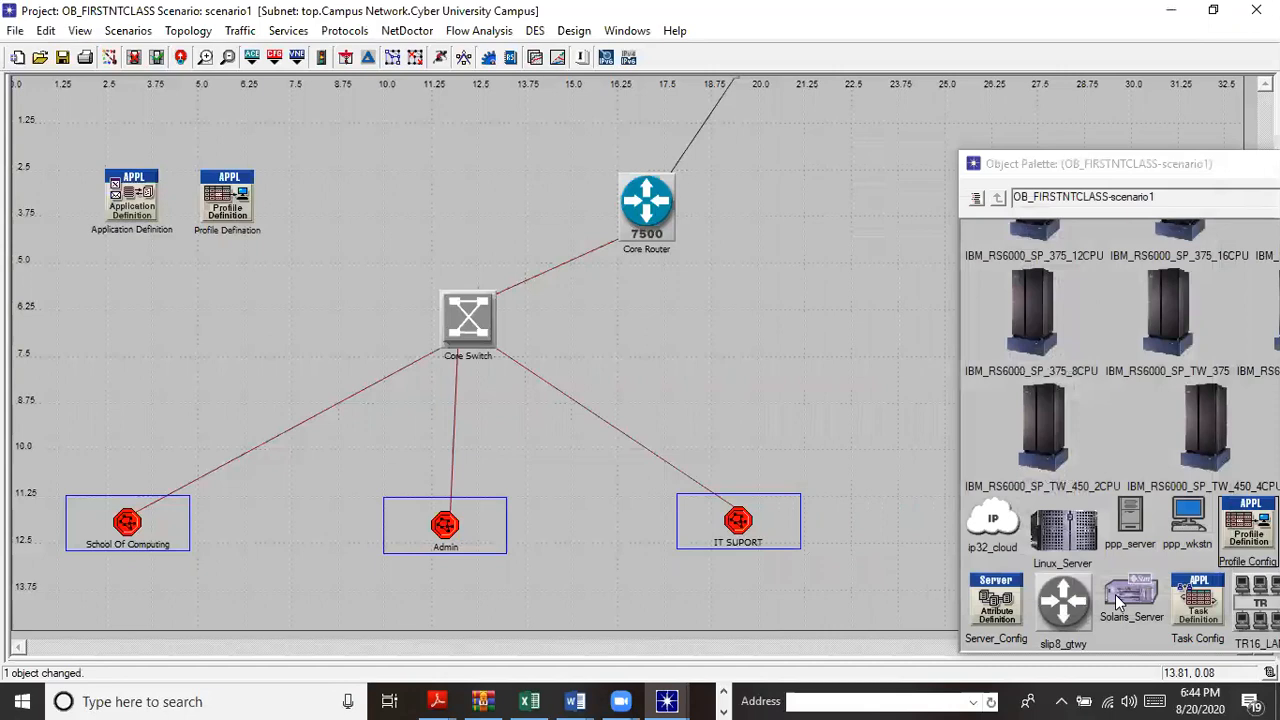
Reopen the attributes of Profile Defination, review the profiles listed under Profile Configuration, and close them.
{"action": "right_click", "coordinate": [232, 207]}
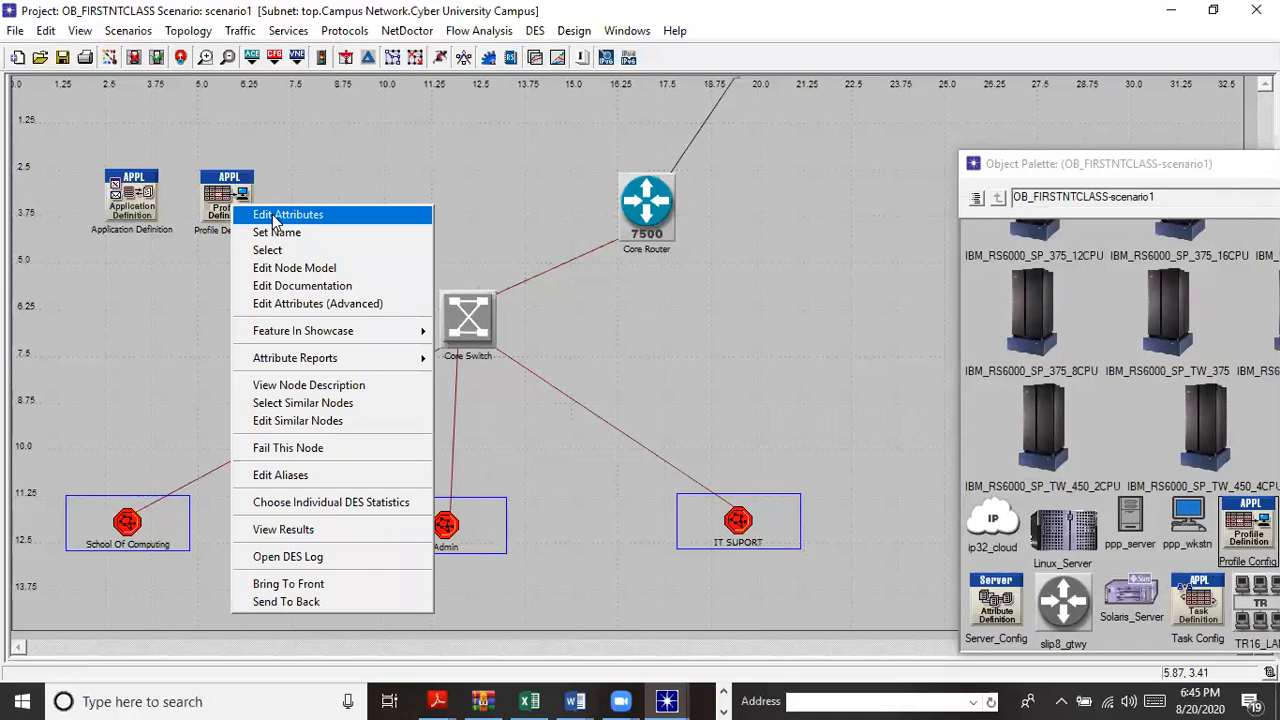
{"action": "left_click", "coordinate": [275, 216]}
{"action": "left_click", "coordinate": [262, 285]}
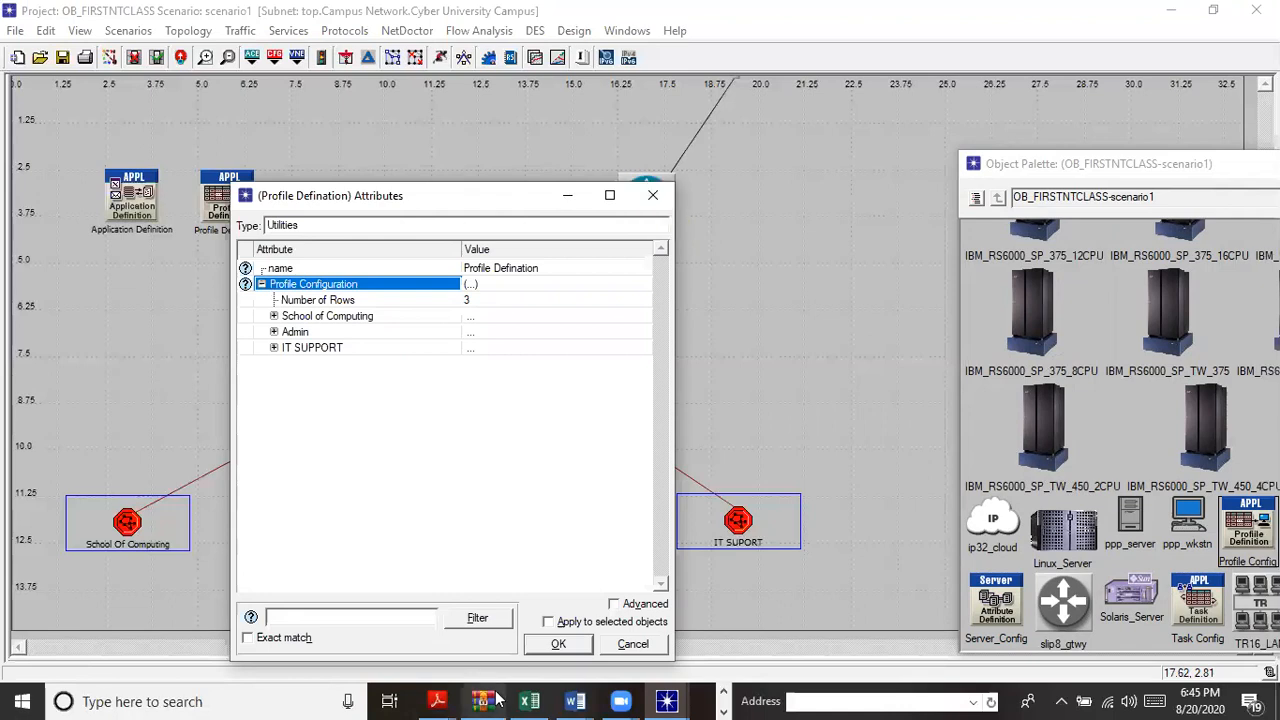
{"action": "left_click", "coordinate": [549, 648]}
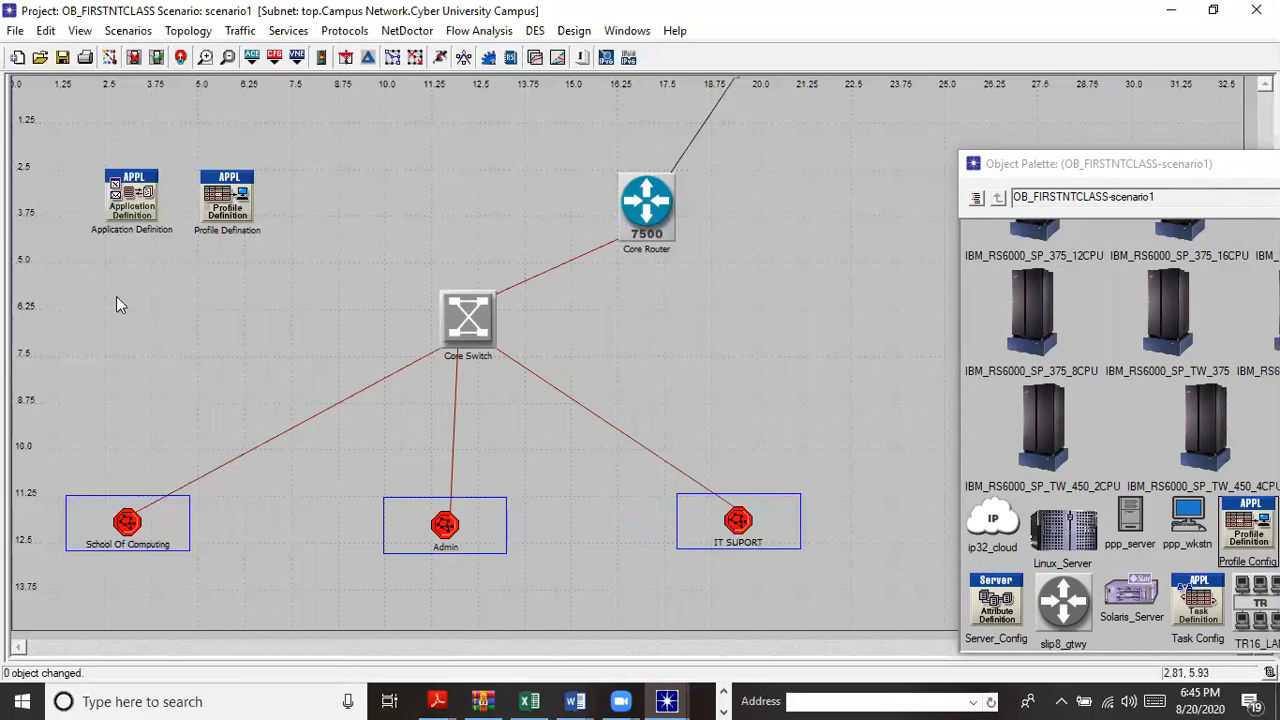
Lengthen the object palette and reposition it just beside the IT SUPORT subnet without covering it.
{"action": "left_click", "coordinate": [1224, 165]}
{"action": "left_click_drag", "start_coordinate": [1226, 167], "coordinate": [1186, 65]}
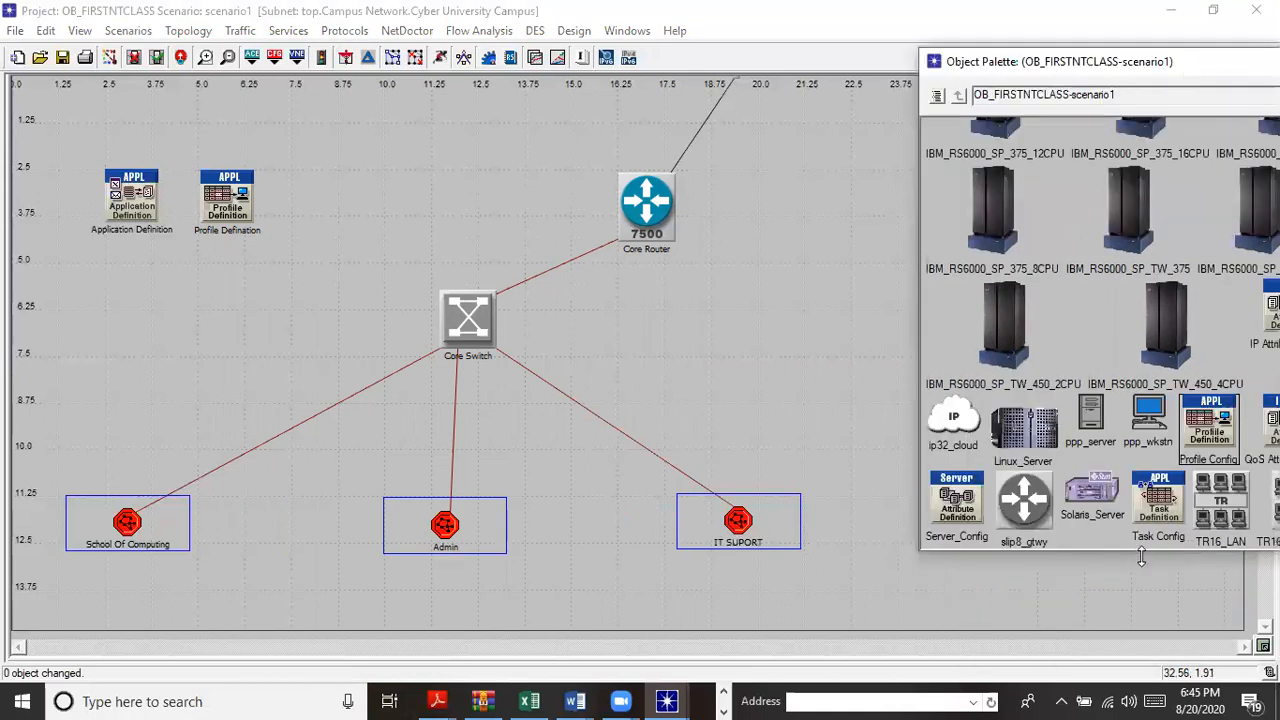
{"action": "left_click_drag", "start_coordinate": [1139, 557], "coordinate": [1142, 650]}
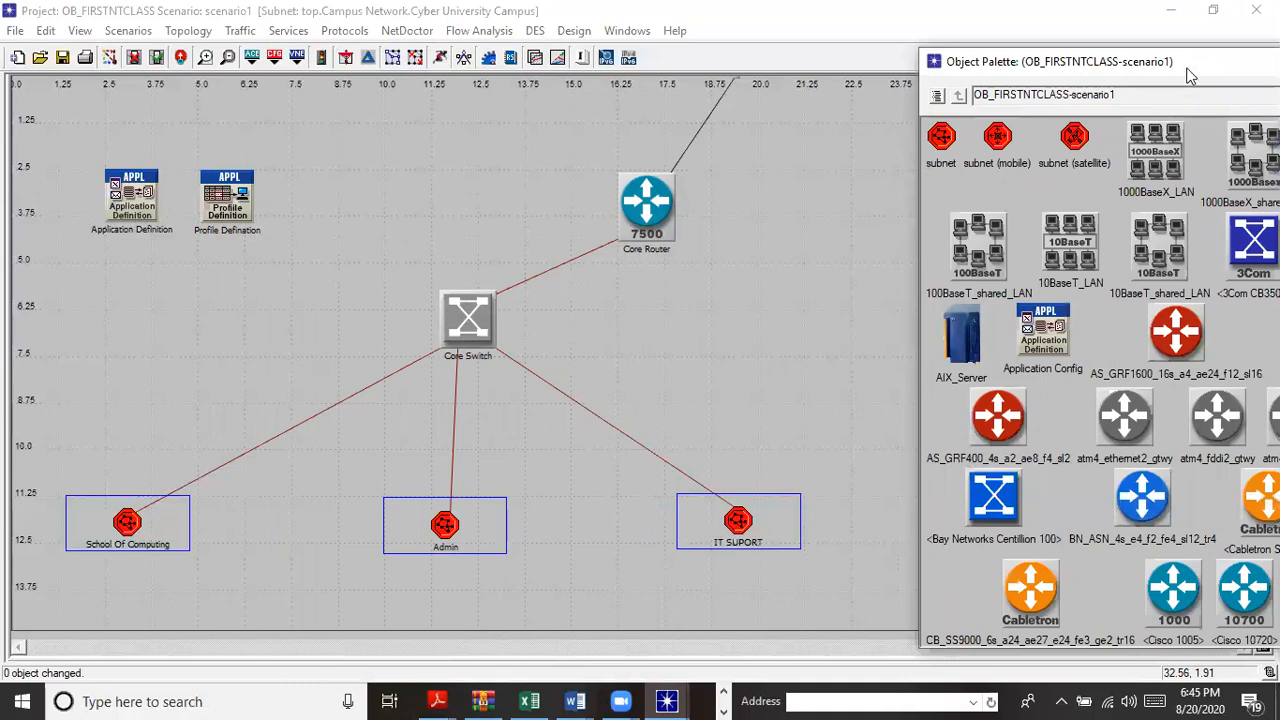
{"action": "left_click_drag", "start_coordinate": [1190, 76], "coordinate": [1085, 80]}
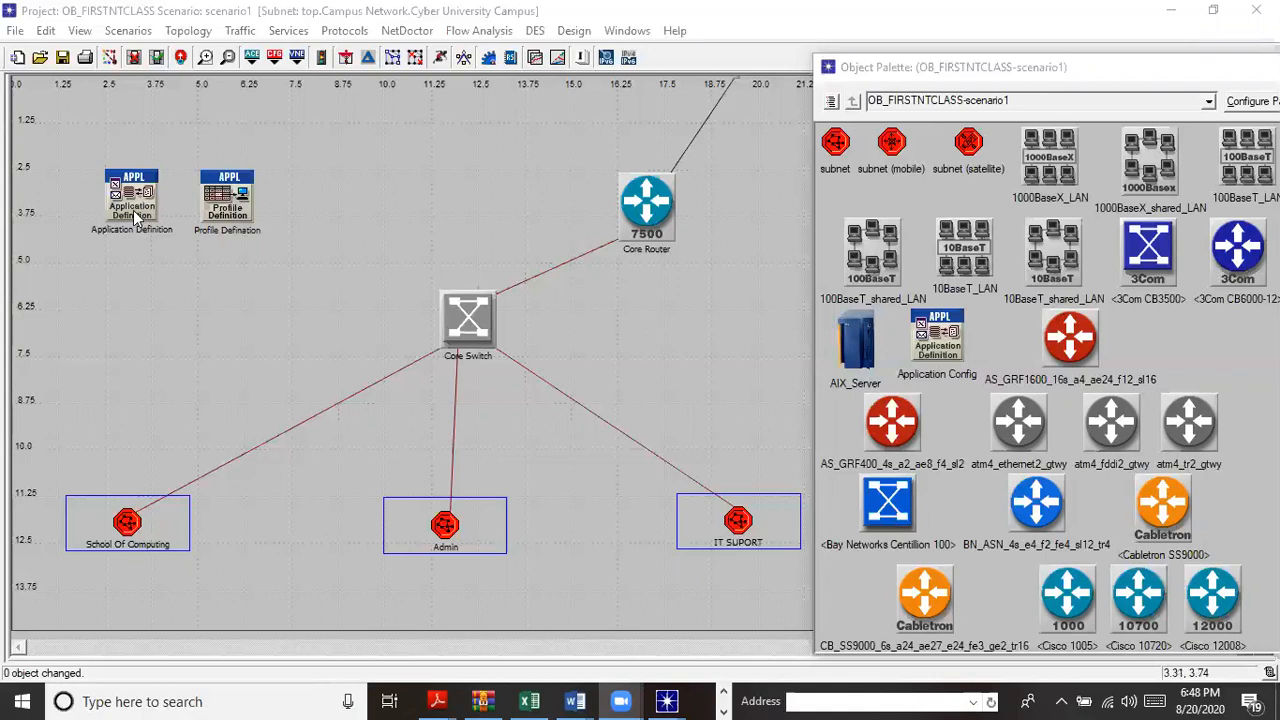
Open the attributes of the Application Definition object, enlarge the window, and set the number of application definition rows to 14.
{"action": "right_click", "coordinate": [135, 214]}
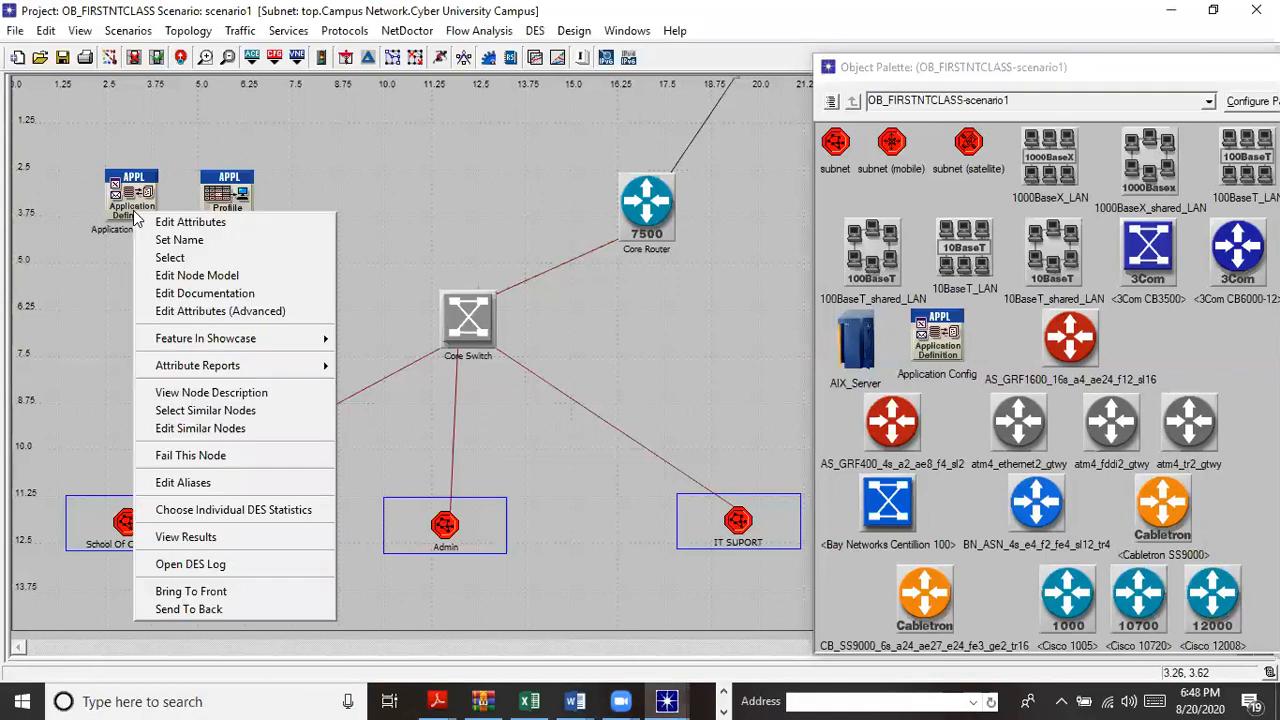
{"action": "left_click", "coordinate": [185, 222]}
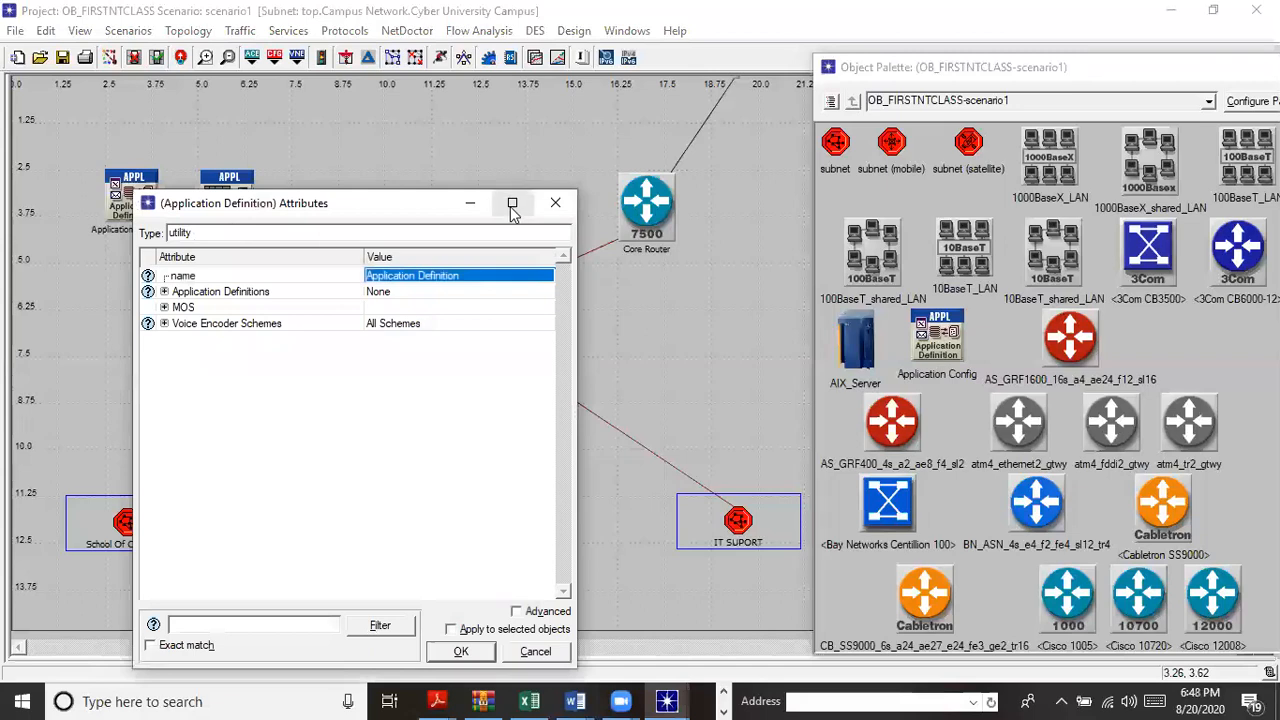
{"action": "left_click", "coordinate": [512, 204]}
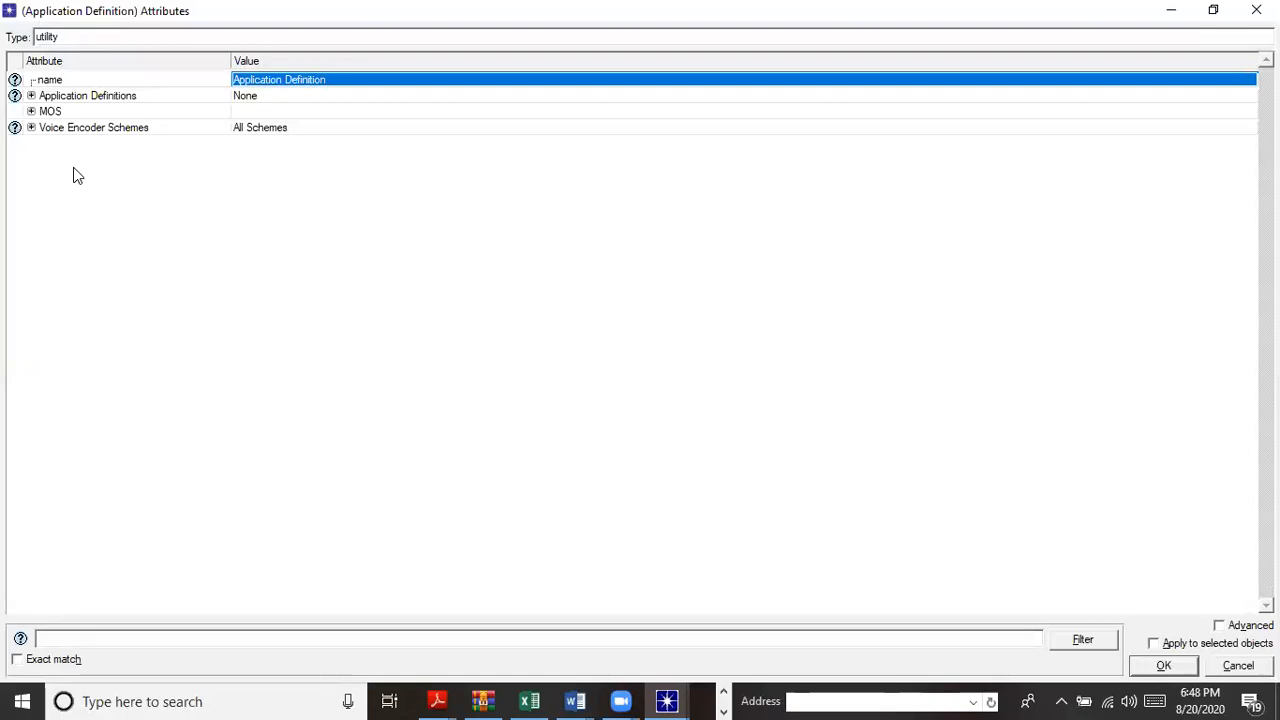
{"action": "left_click", "coordinate": [31, 95]}
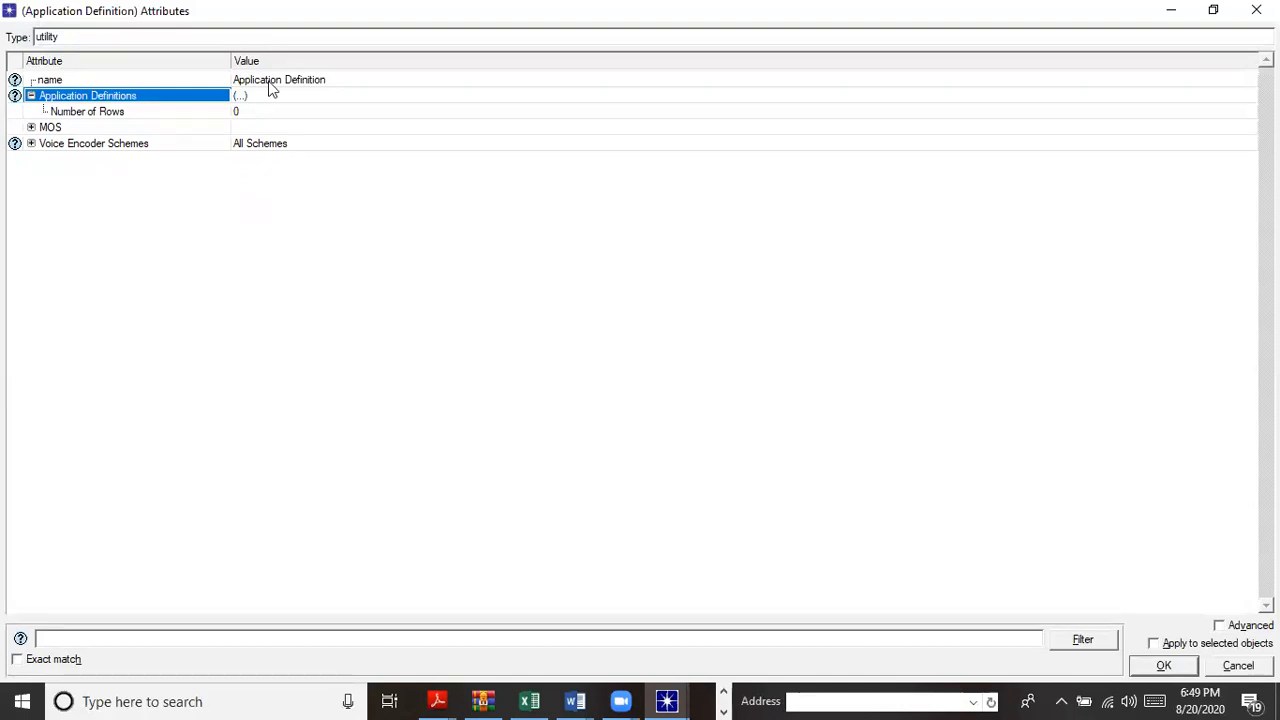
{"action": "left_click", "coordinate": [251, 112]}
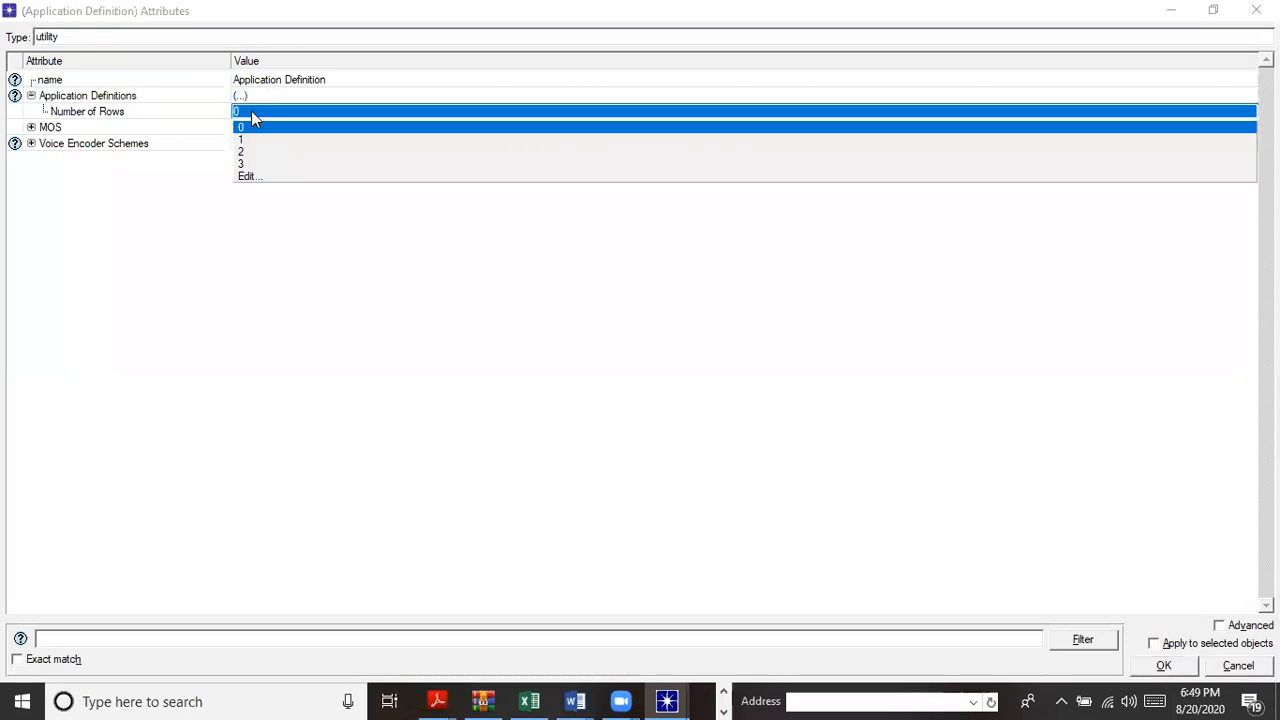
{"action": "left_click", "coordinate": [247, 176]}
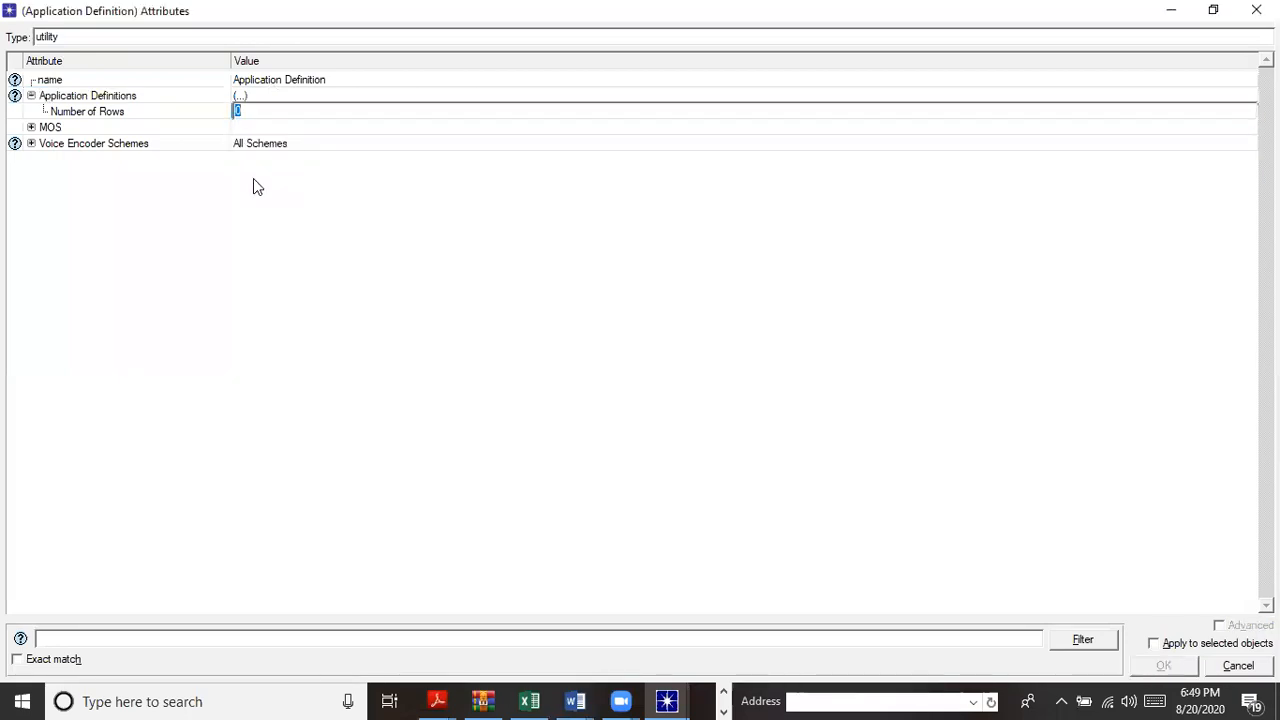
{"action": "type", "text": "14"}
{"action": "left_click", "coordinate": [195, 112]}
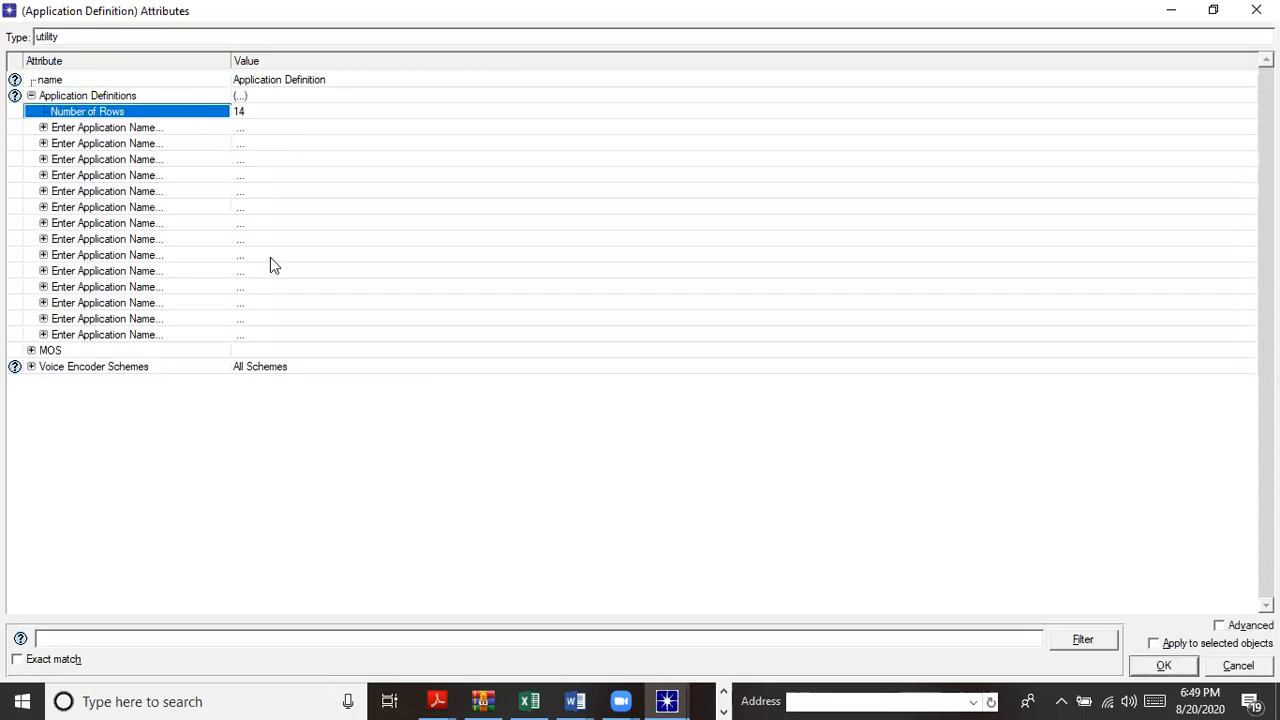
In the first application row, set Database to High Load in its description and name the application Database High Load.
{"action": "left_click", "coordinate": [43, 128]}
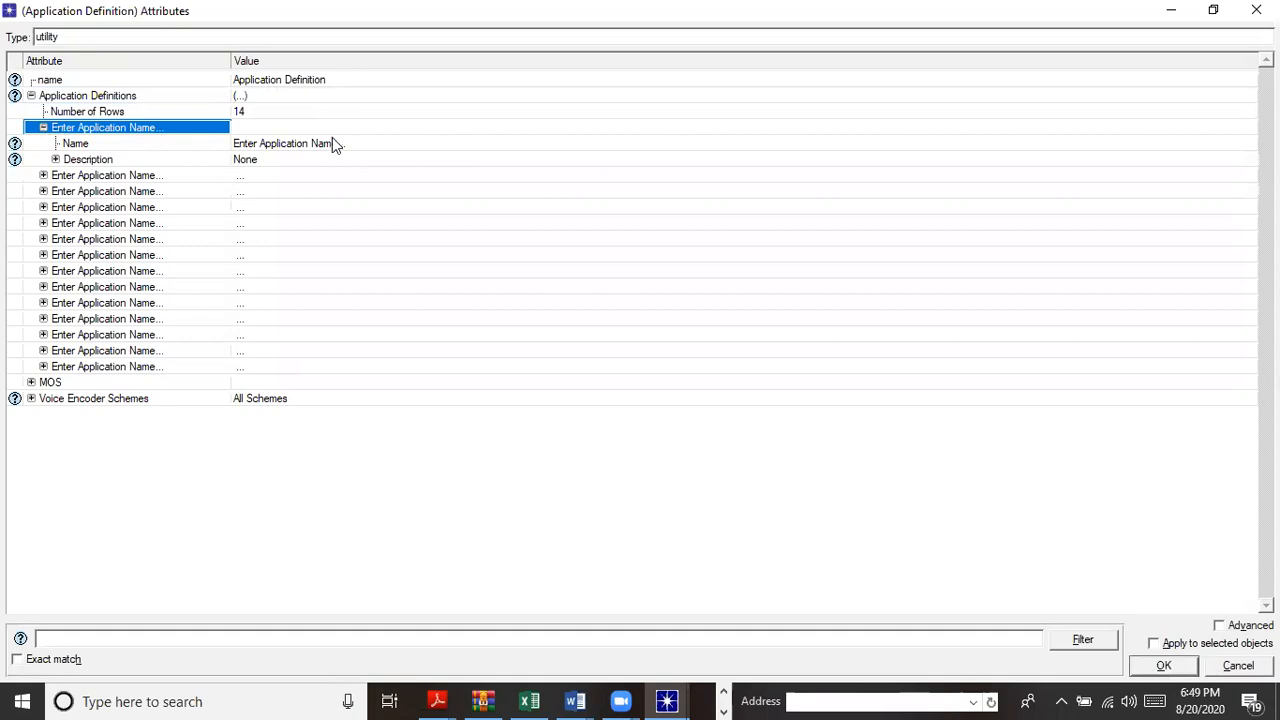
{"action": "left_click", "coordinate": [56, 160]}
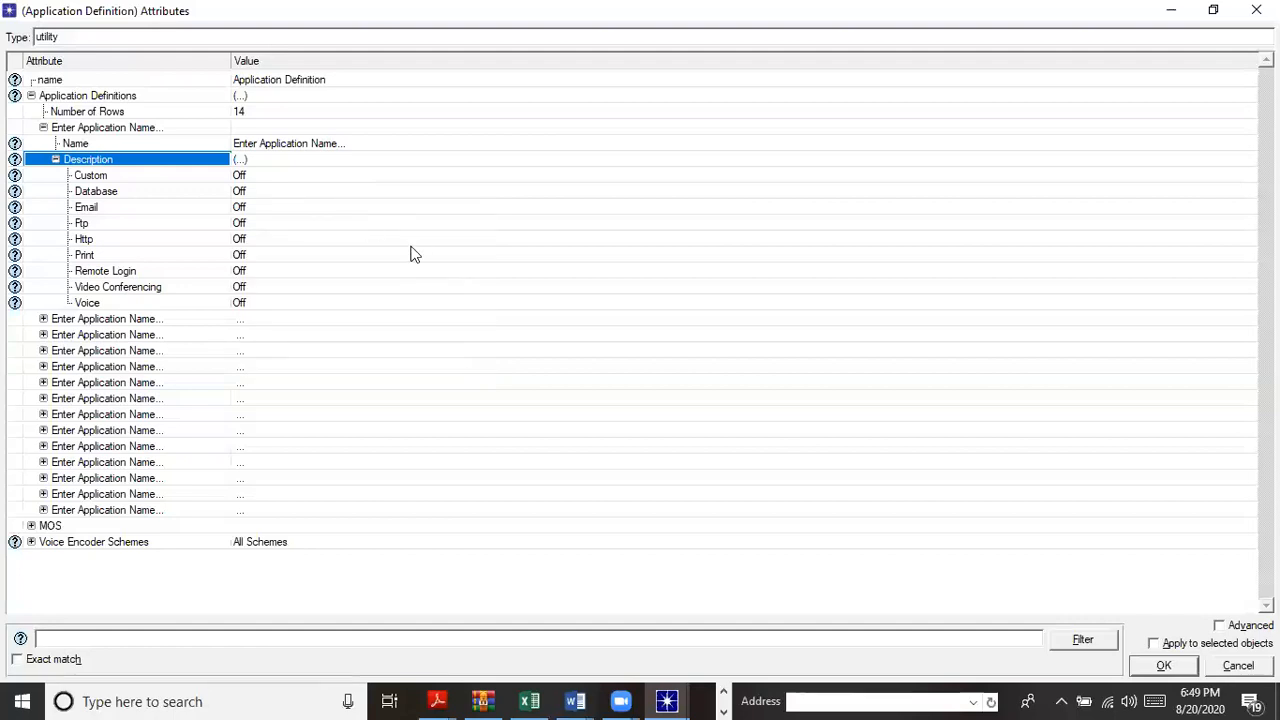
{"action": "left_click", "coordinate": [247, 199]}
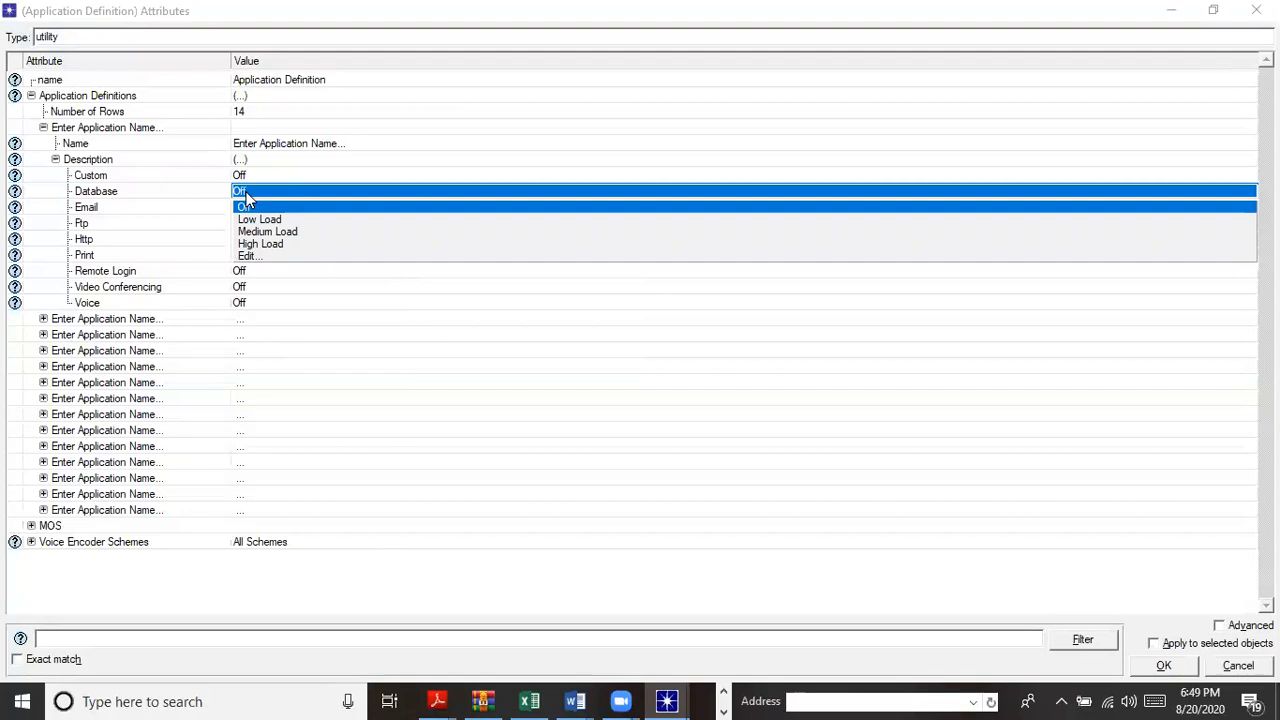
{"action": "left_click", "coordinate": [274, 246]}
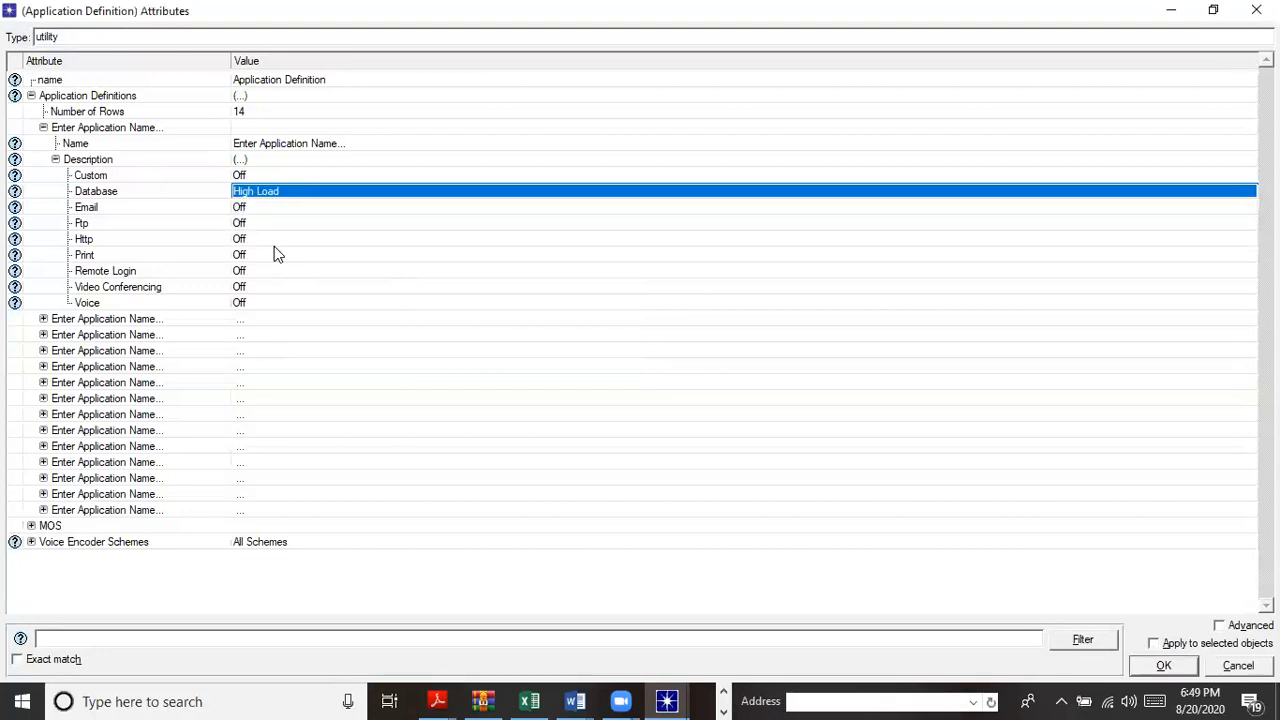
{"action": "left_click", "coordinate": [340, 144]}
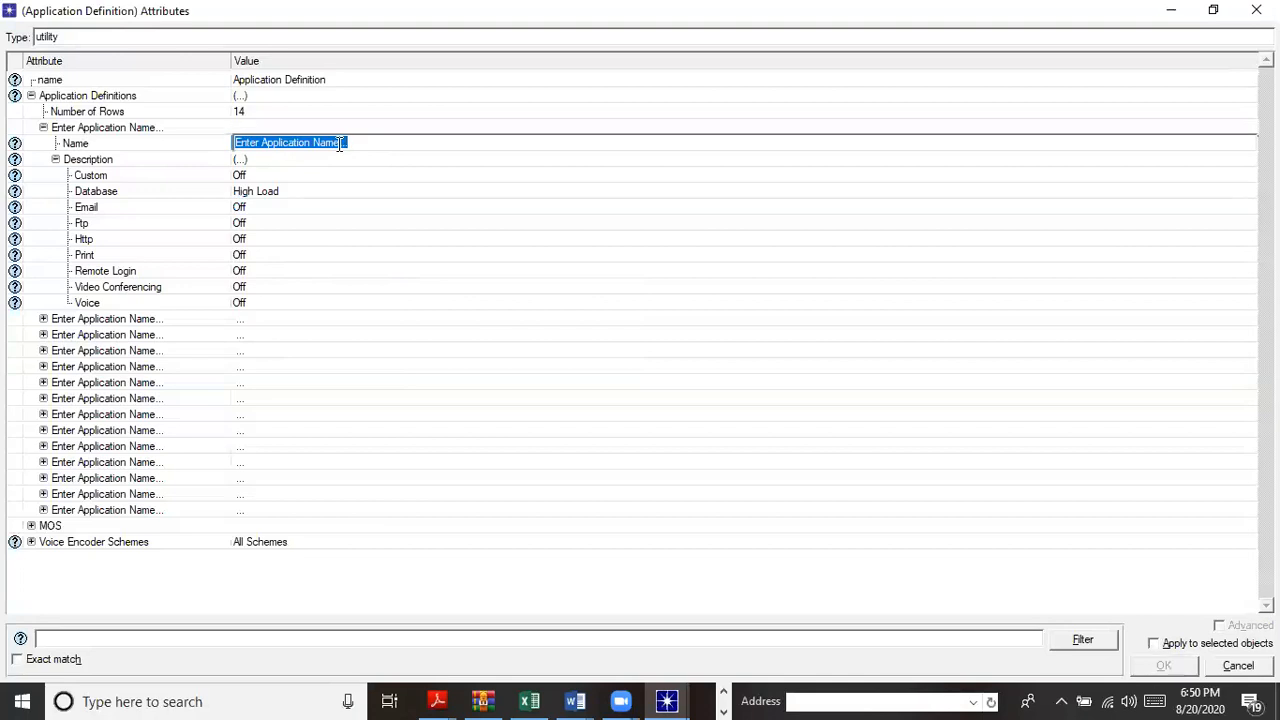
{"action": "key", "text": "BackSpace"}
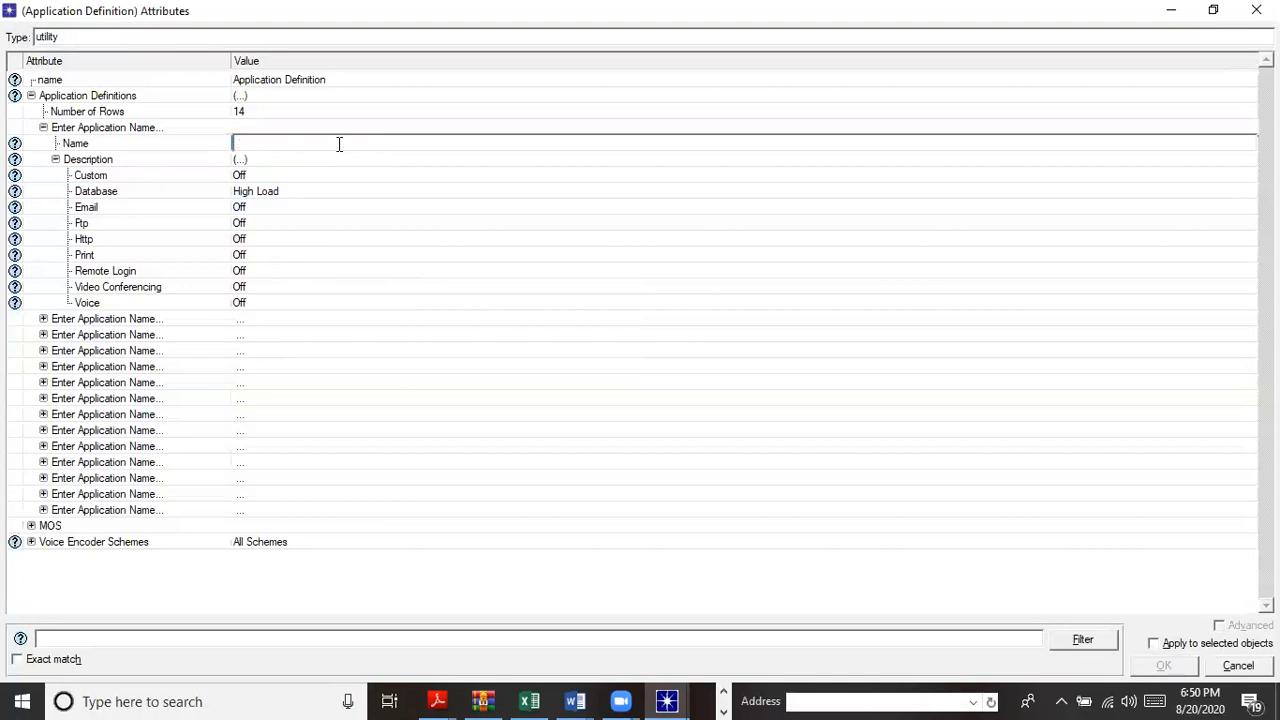
{"action": "type", "text": "Database High Load"}
{"action": "left_click", "coordinate": [206, 146]}
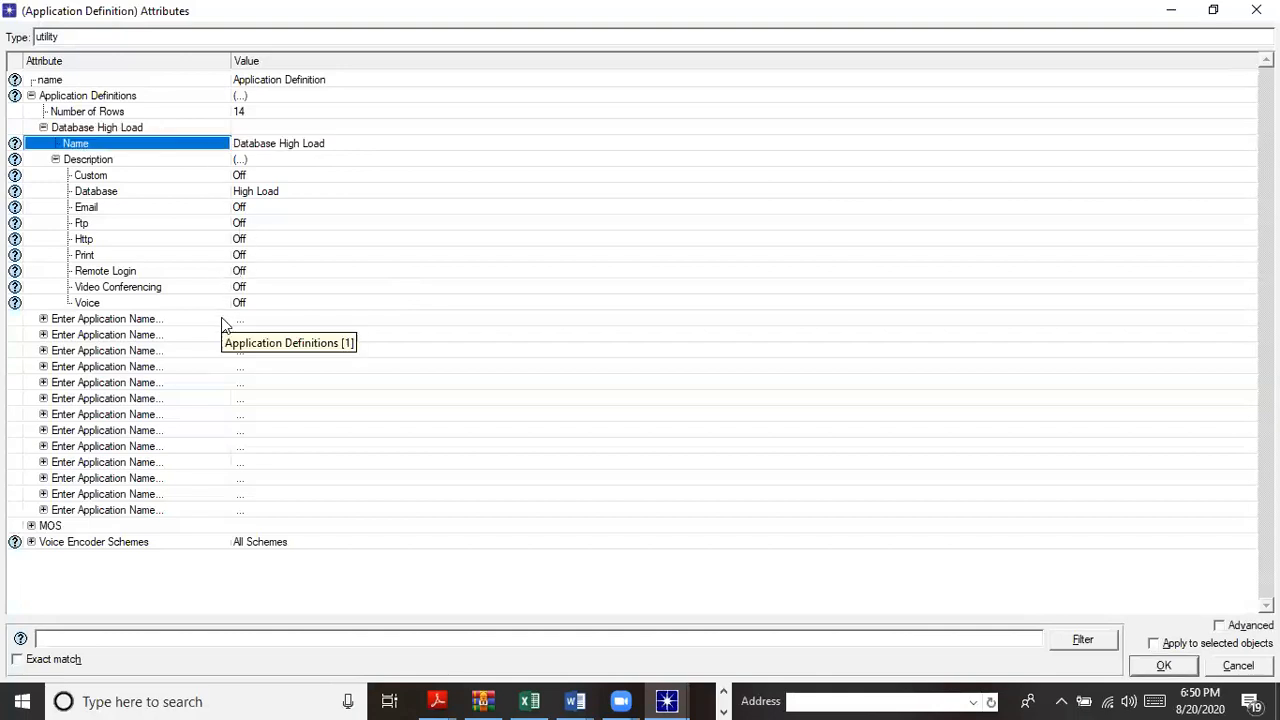
In the second application row, set Database to Medium Load in its description and name the application Database Medium.
{"action": "left_click", "coordinate": [43, 319]}
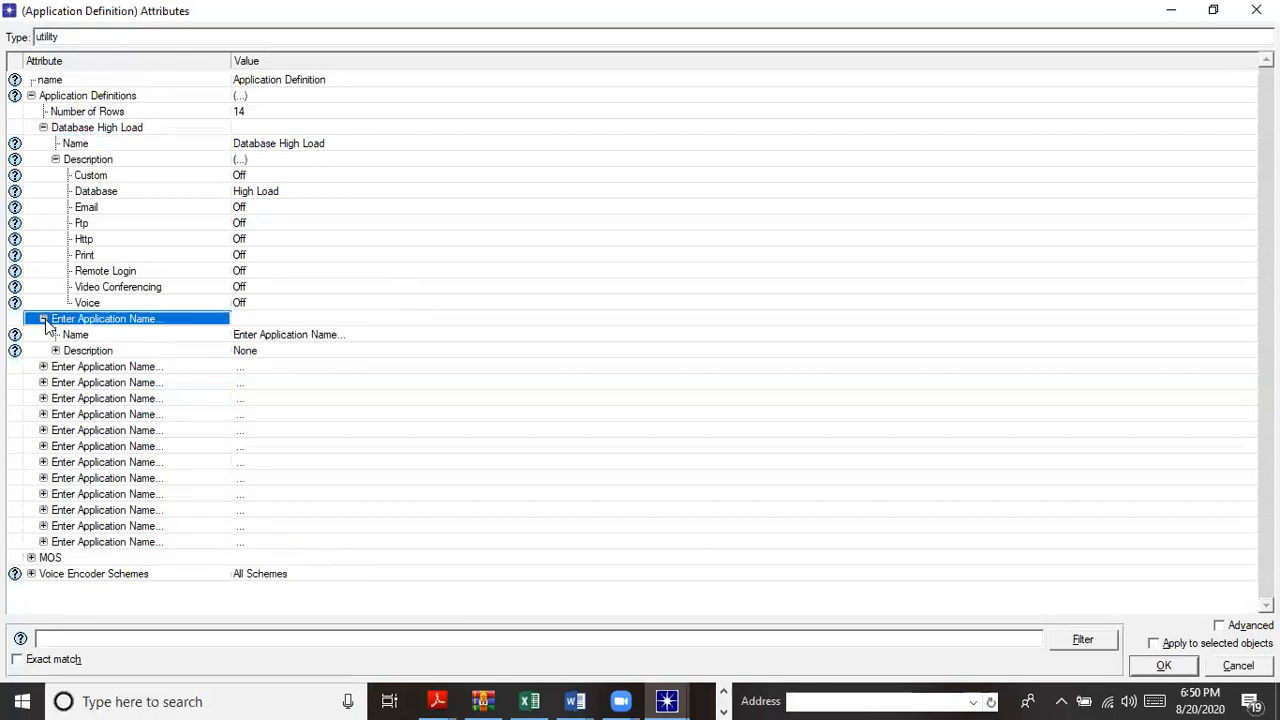
{"action": "left_click", "coordinate": [55, 350]}
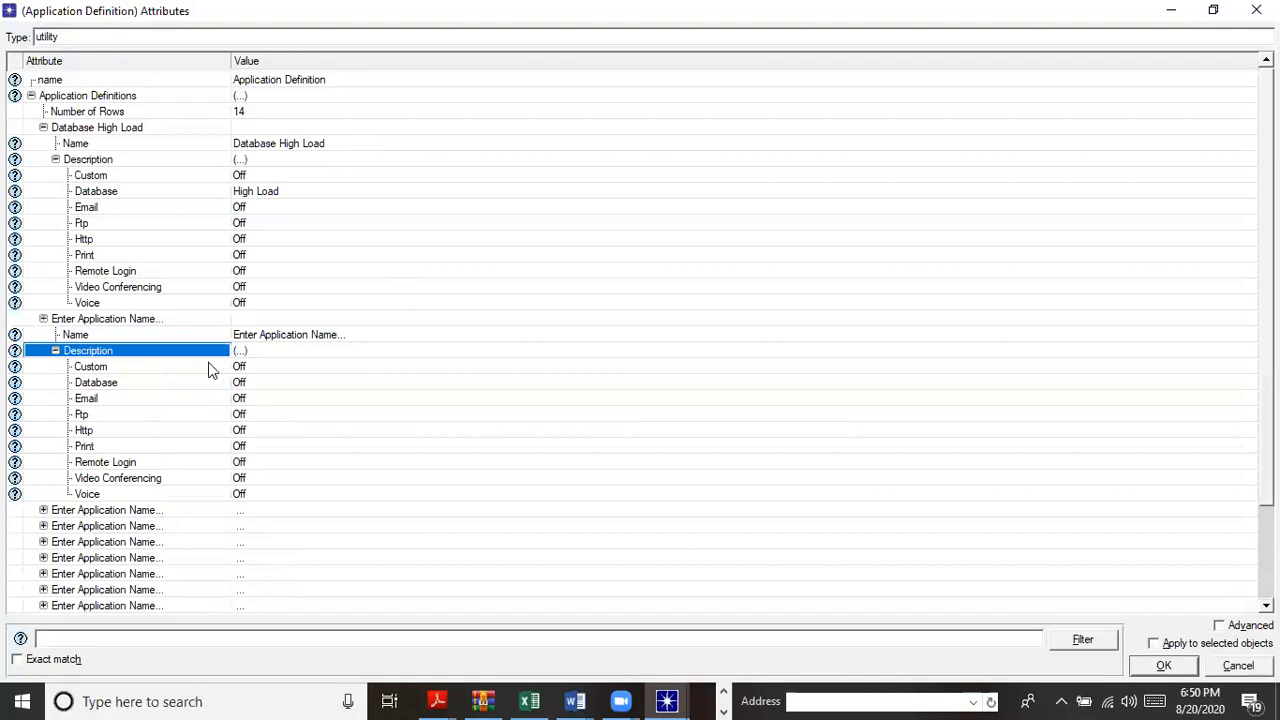
{"action": "left_click", "coordinate": [243, 385]}
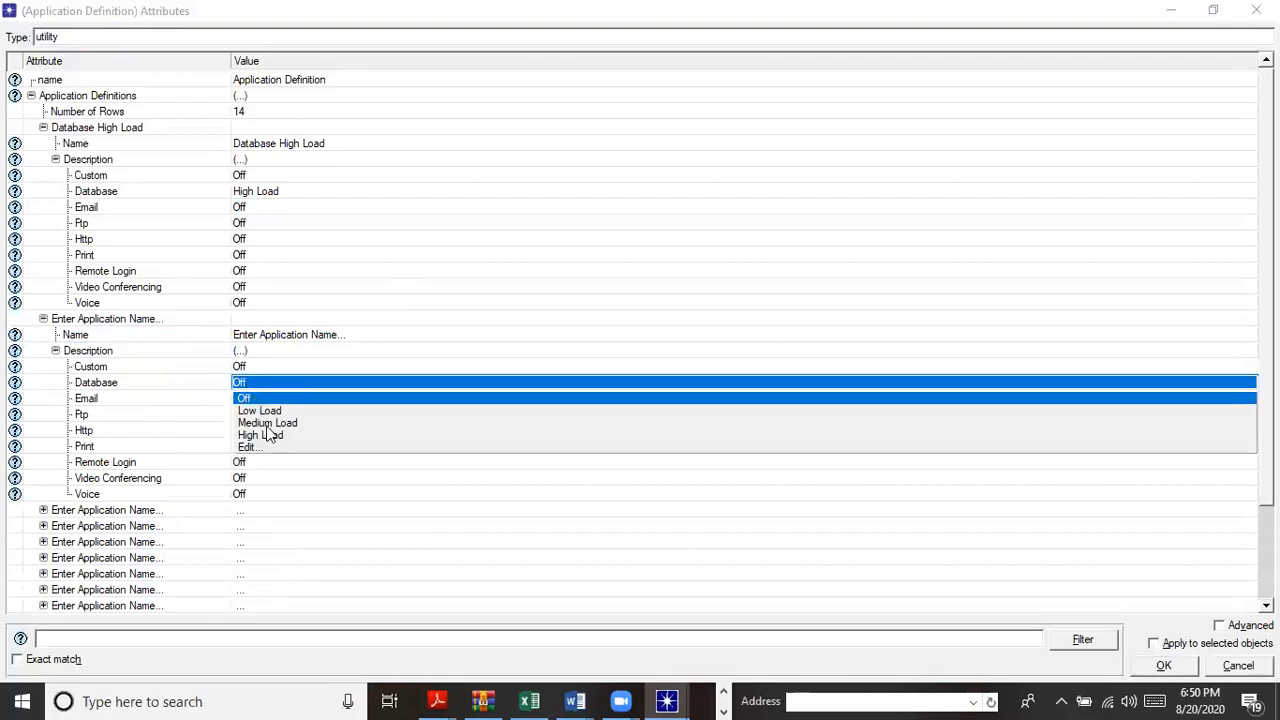
{"action": "left_click", "coordinate": [267, 424]}
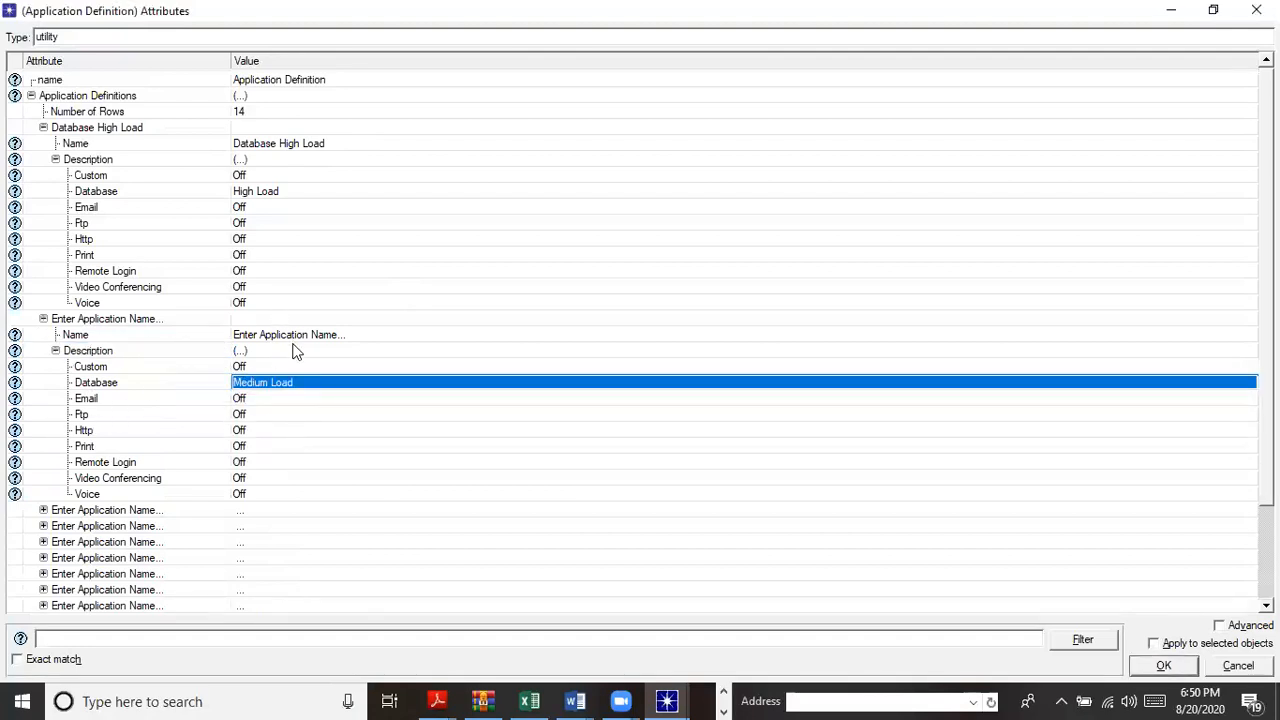
{"action": "left_click", "coordinate": [317, 333]}
{"action": "type", "text": "Dat"}
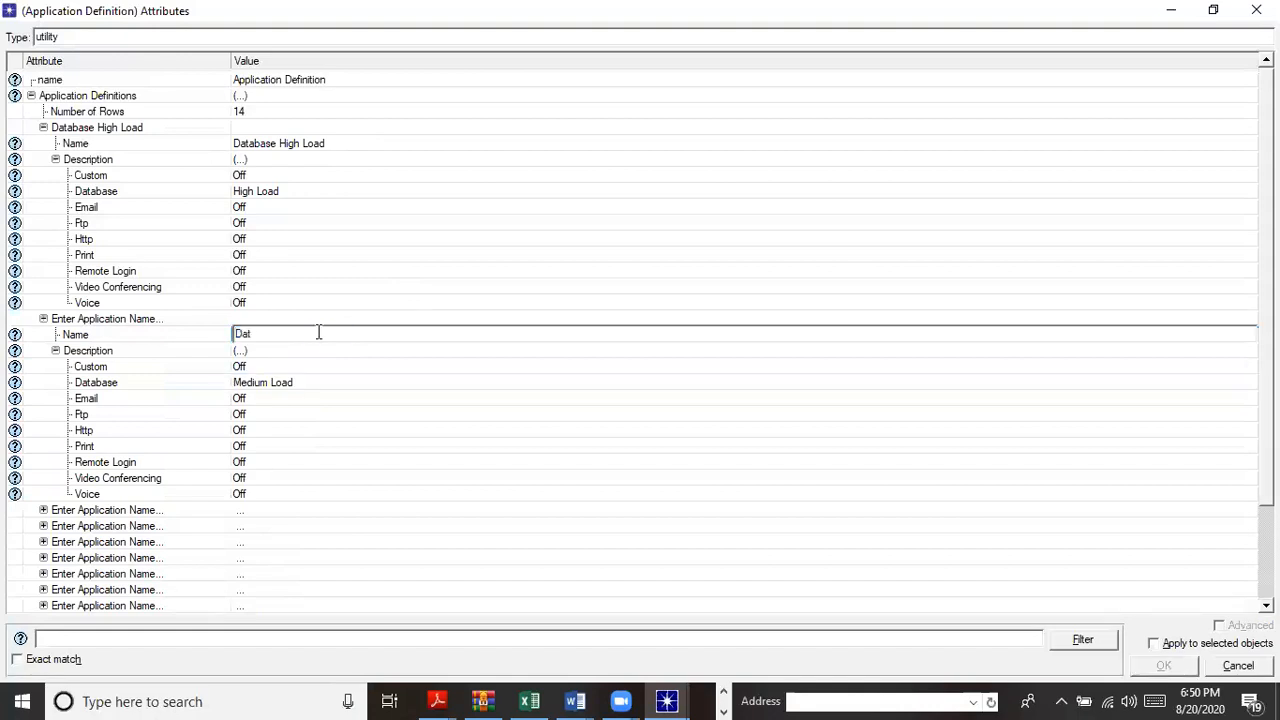
{"action": "type", "text": "abase Medium"}
{"action": "key", "text": "Return"}
In the third application row, set Email to High Load in its description and name the application Email High Load.
{"action": "scroll", "coordinate": [640, 340], "scroll_direction": "down", "scroll_amount": 3}
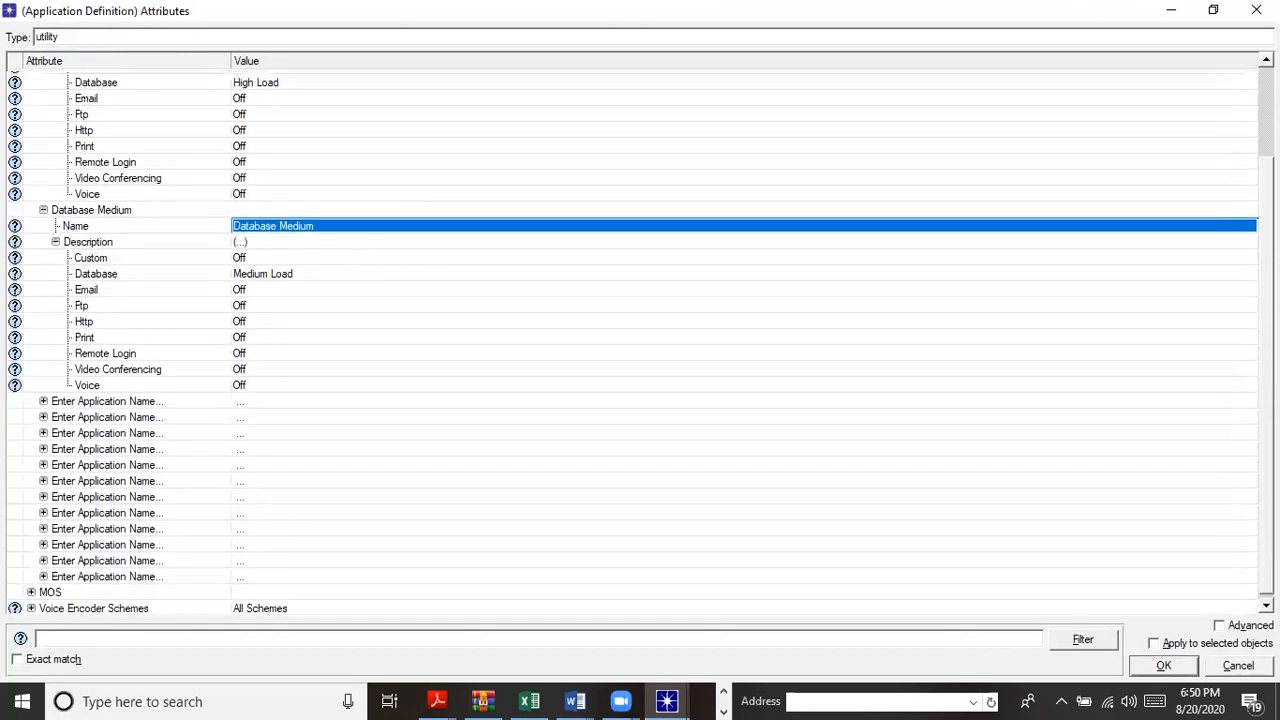
{"action": "left_click", "coordinate": [44, 400]}
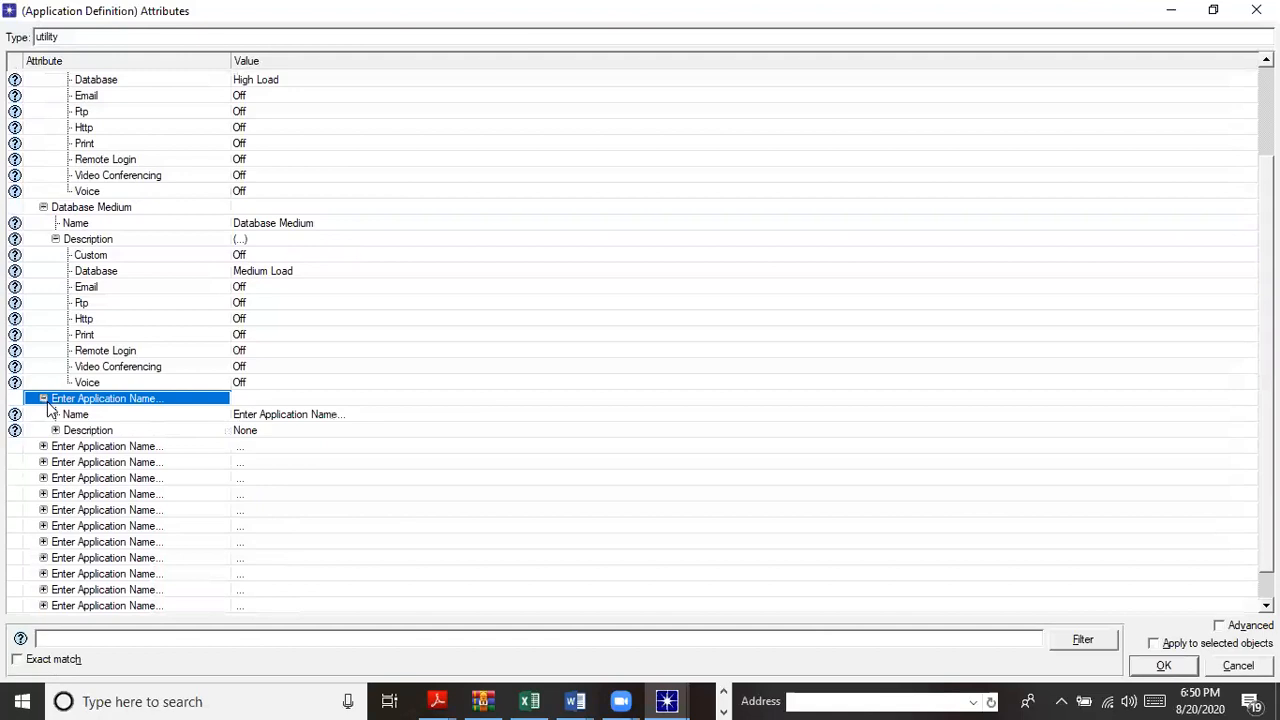
{"action": "left_click", "coordinate": [55, 430]}
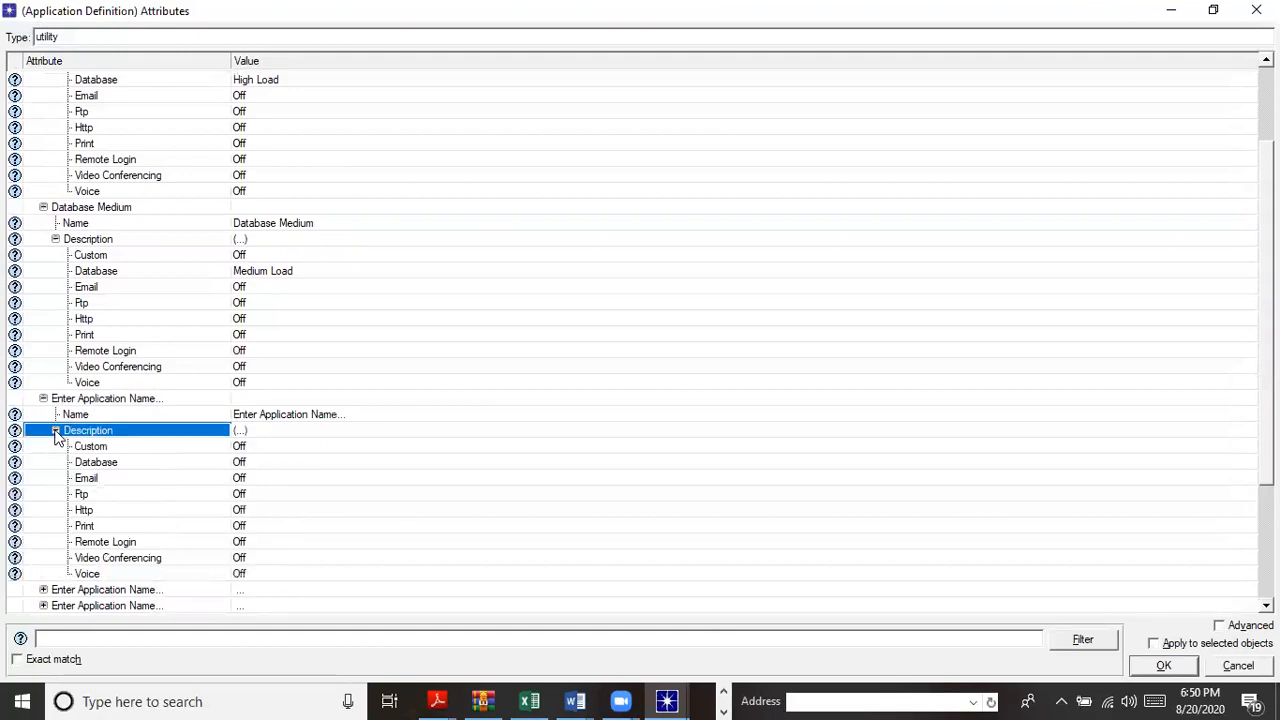
{"action": "left_click", "coordinate": [247, 478]}
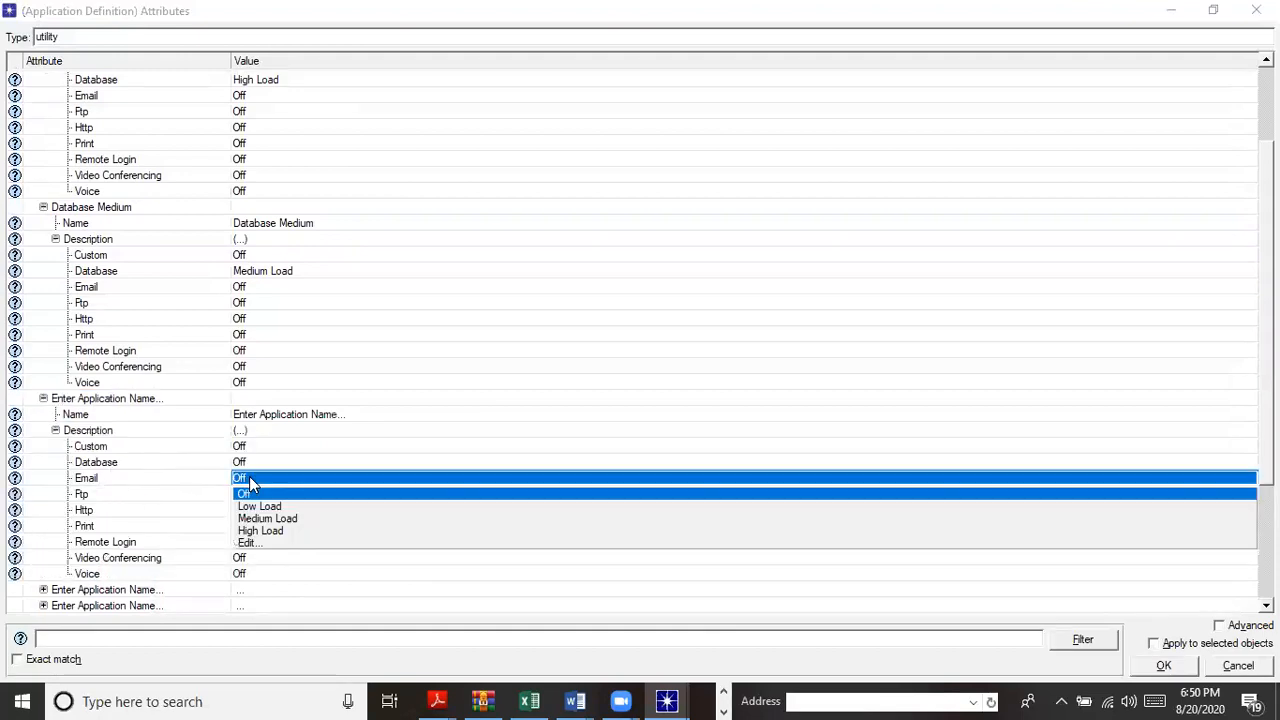
{"action": "left_click", "coordinate": [280, 531]}
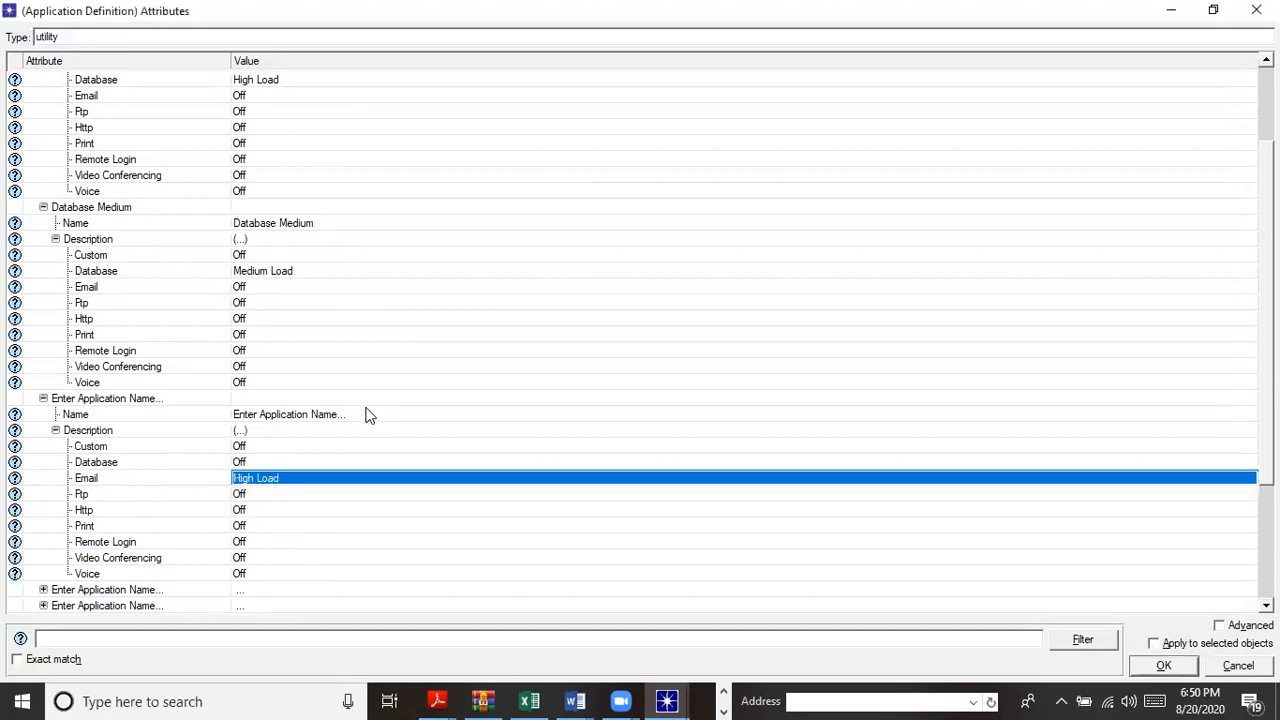
{"action": "left_click", "coordinate": [358, 414]}
{"action": "type", "text": "Email"}
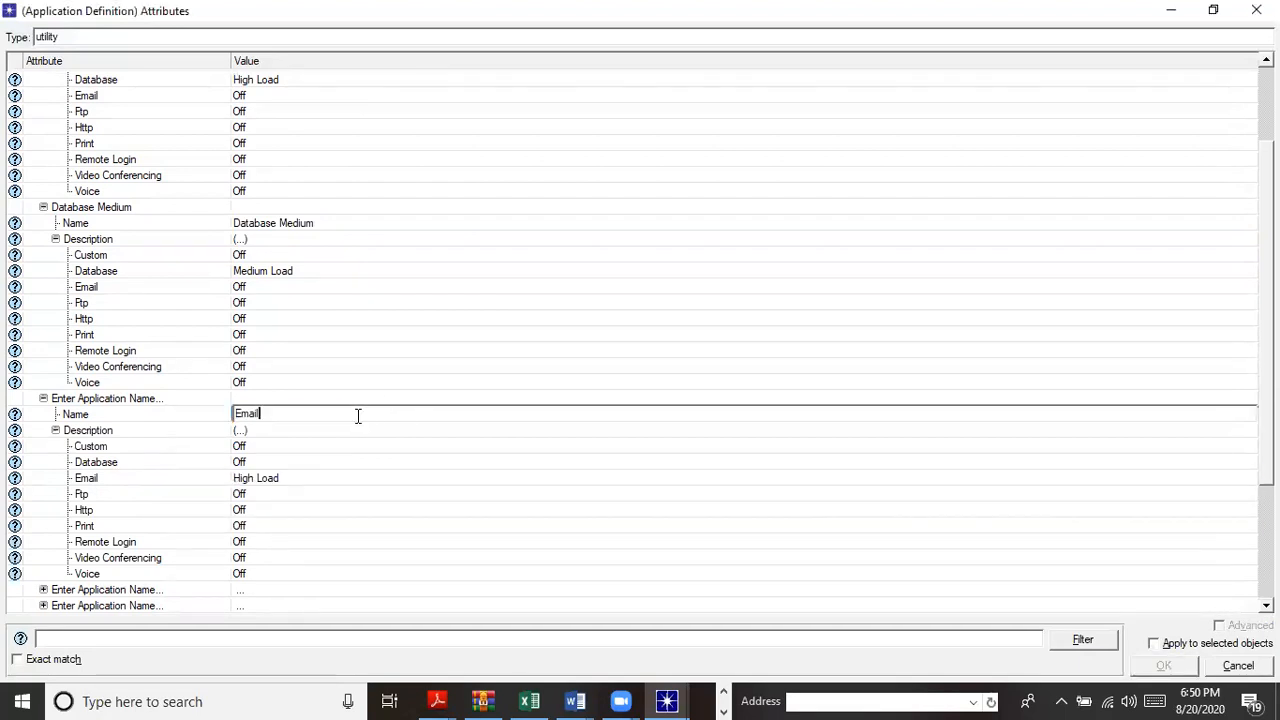
{"action": "type", "text": " High Load"}
{"action": "key", "text": "Return"}
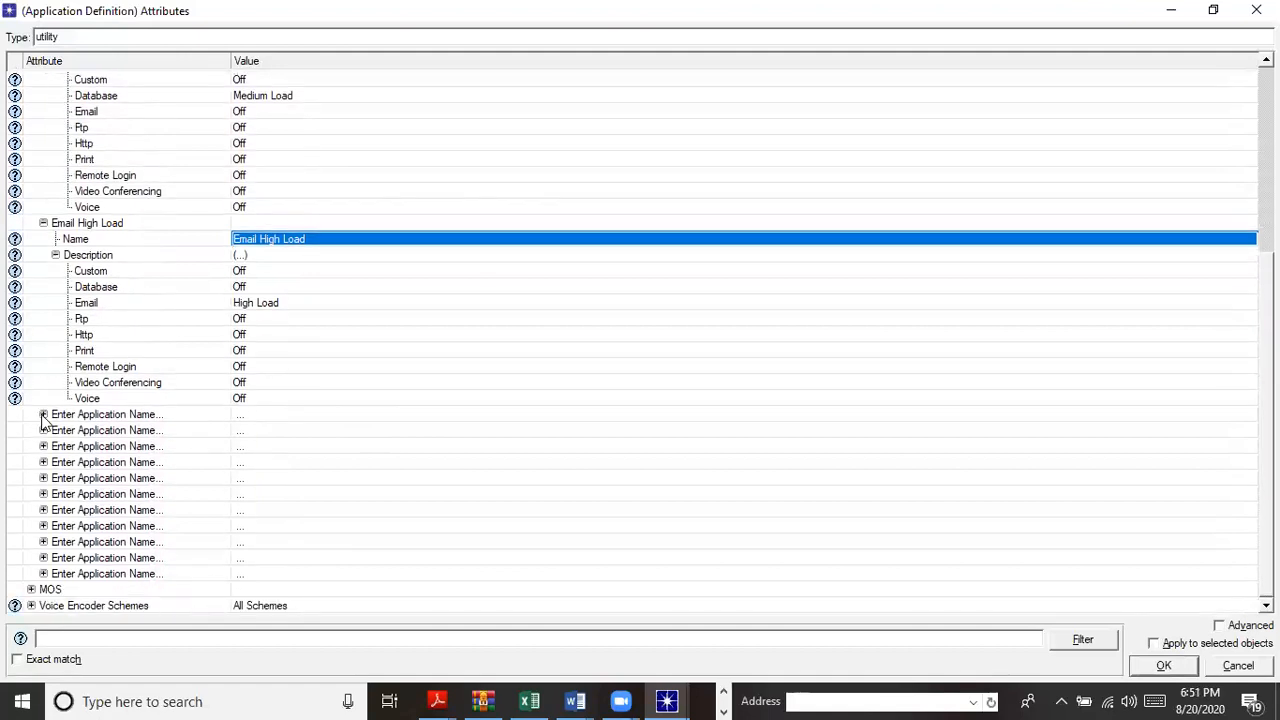
Expand the fourth application row with its description and set Ftp to High Load.
{"action": "left_click", "coordinate": [43, 414]}
{"action": "left_click", "coordinate": [55, 446]}
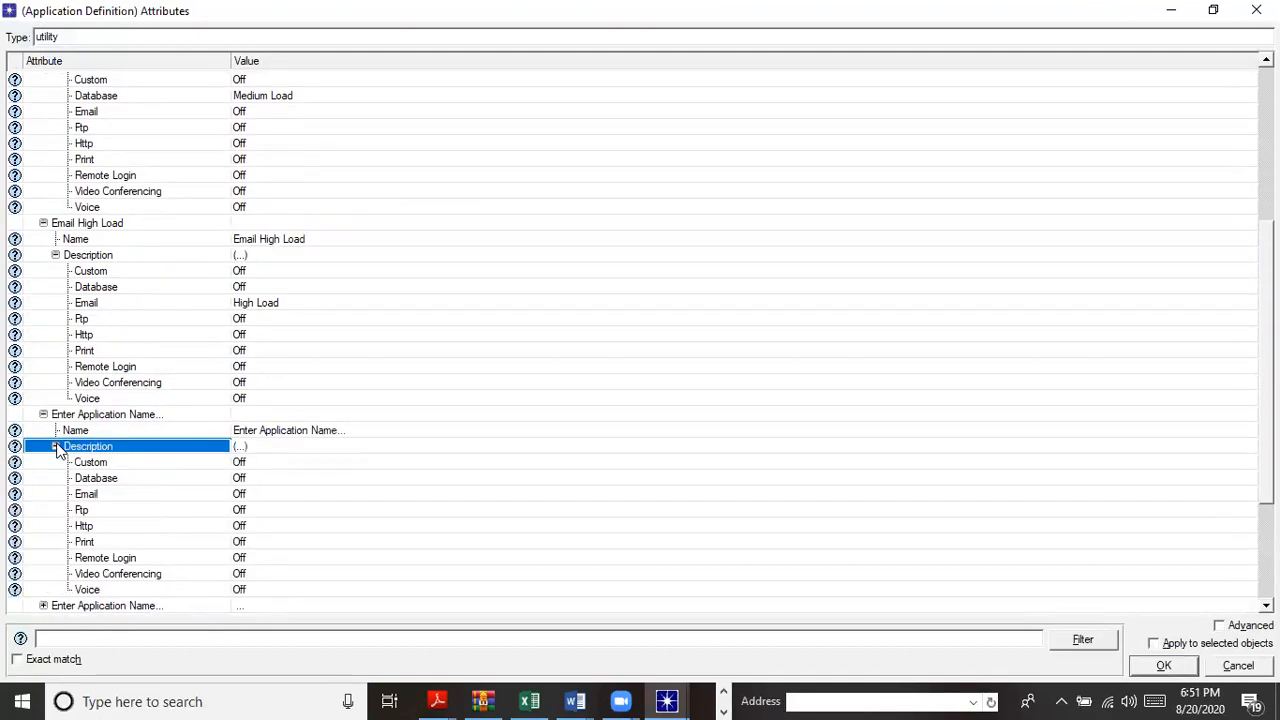
{"action": "left_click", "coordinate": [257, 494]}
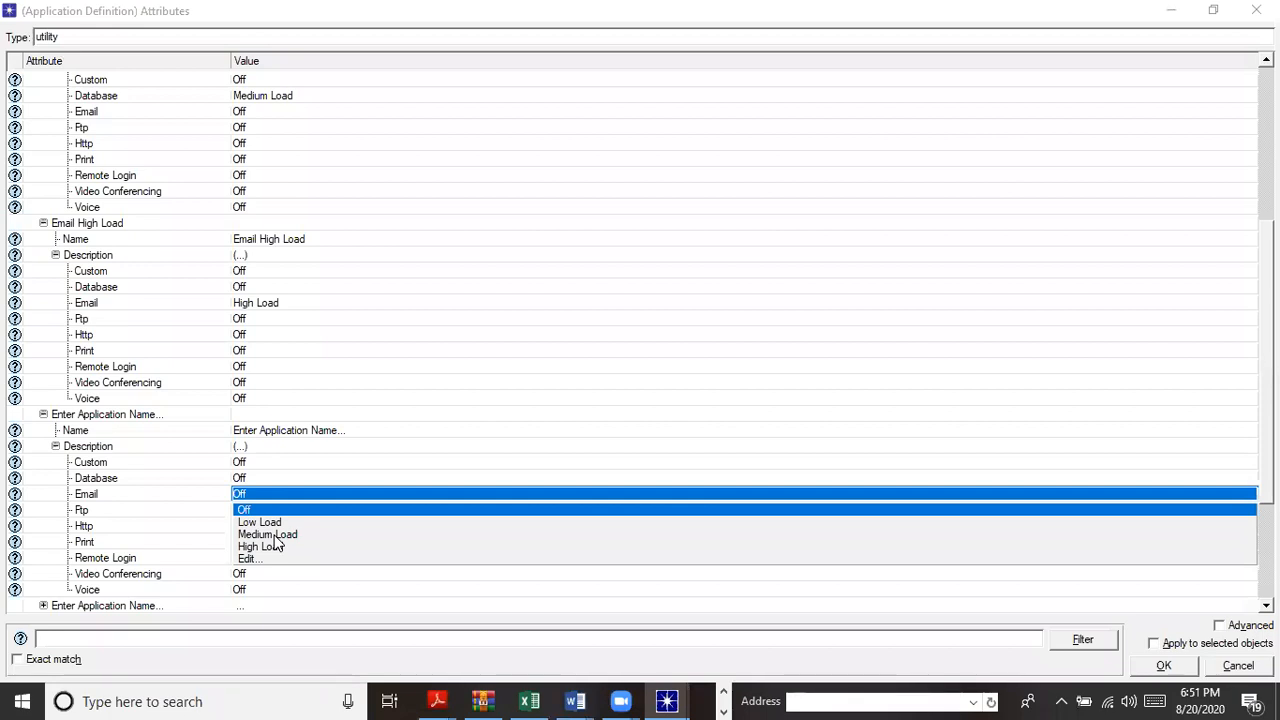
{"action": "left_click", "coordinate": [279, 440]}
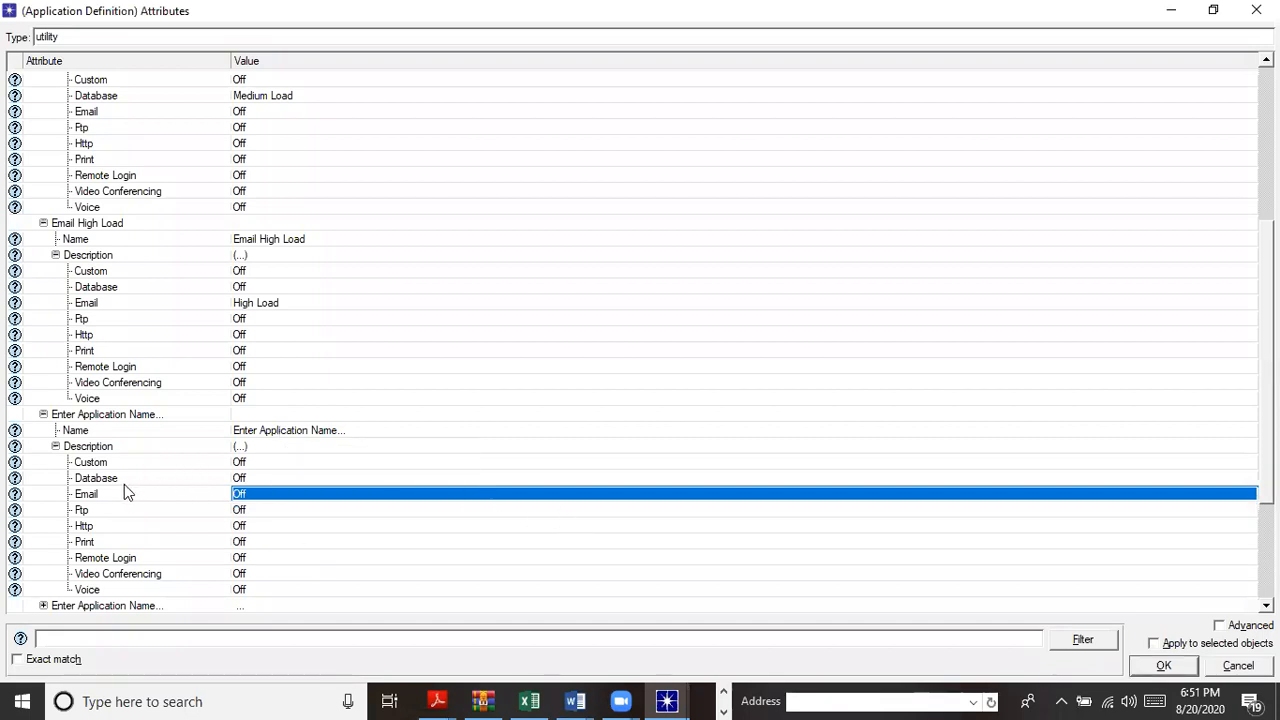
{"action": "left_click", "coordinate": [244, 512]}
{"action": "left_click", "coordinate": [277, 563]}
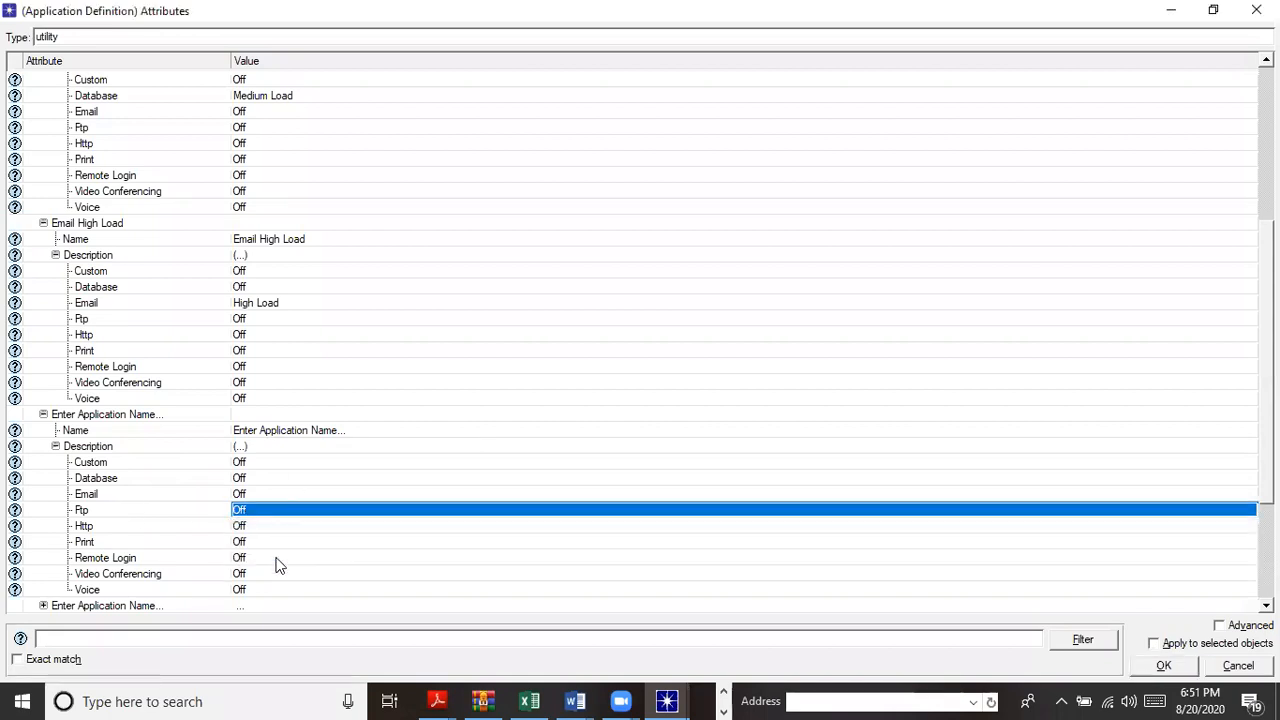
Name the fourth application Ftp High Load.
{"action": "left_click", "coordinate": [328, 433]}
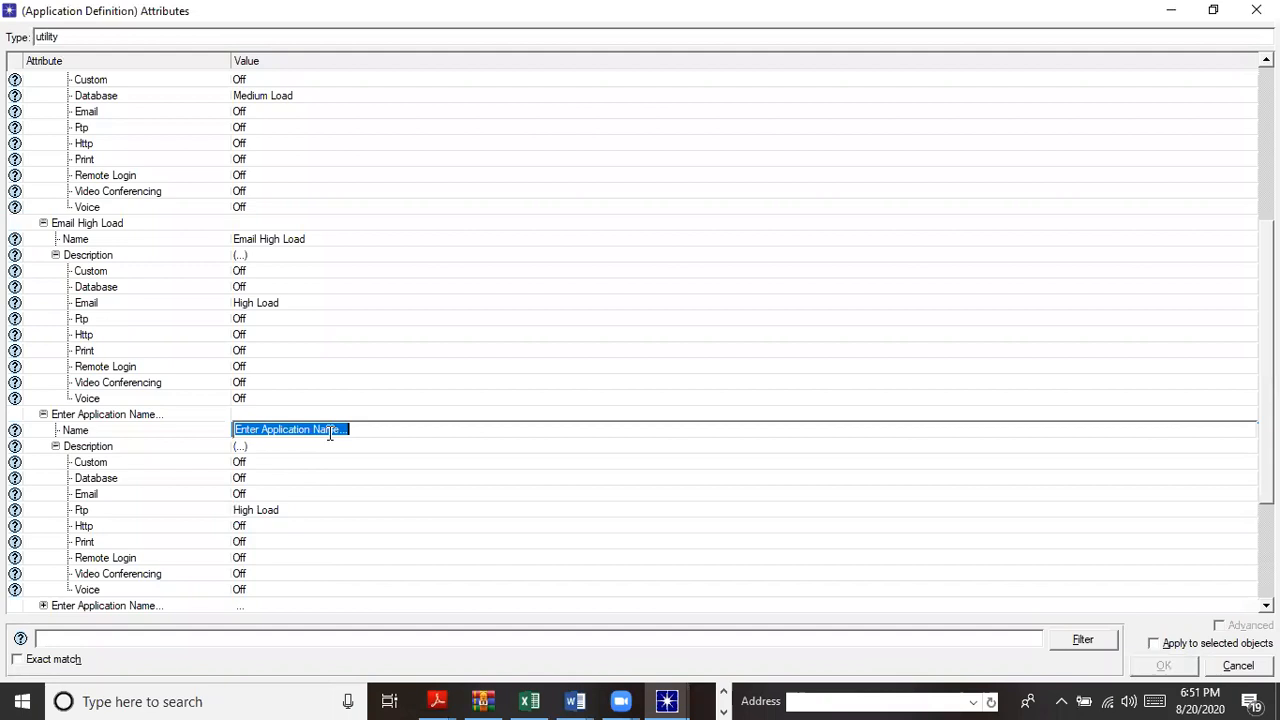
{"action": "type", "text": "Ftp"}
{"action": "type", "text": "Hui"}
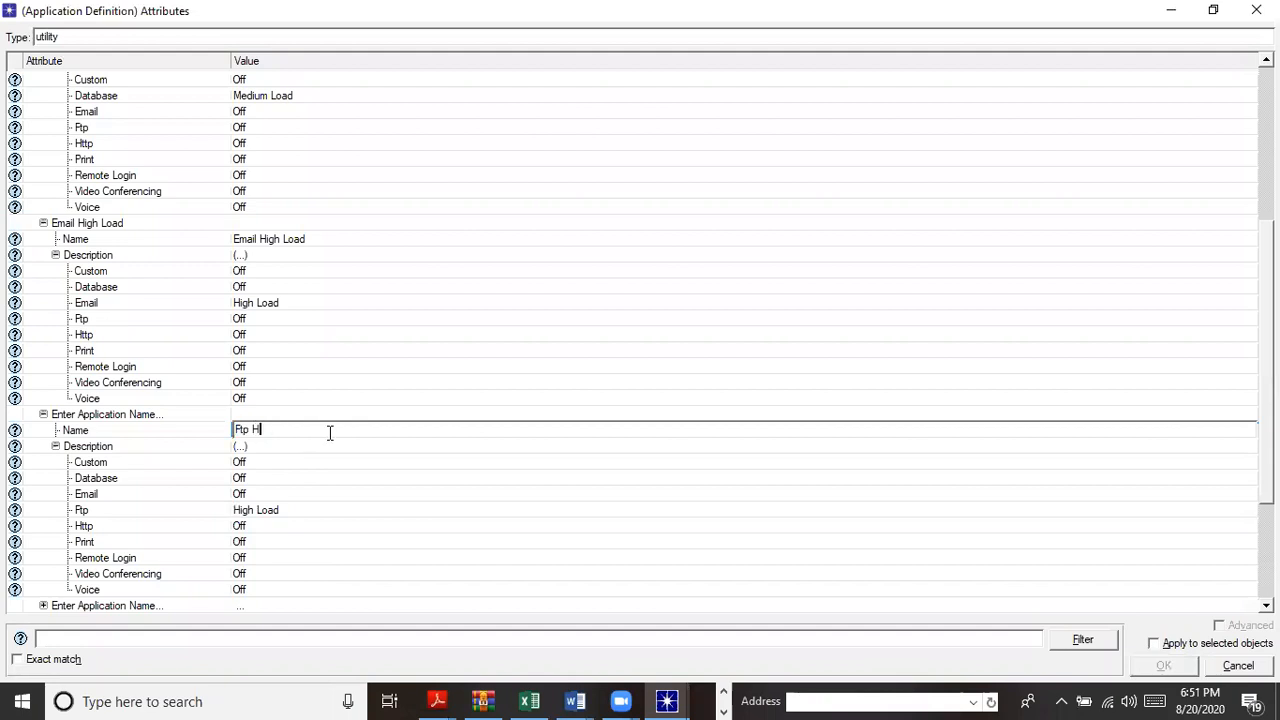
{"action": "key", "text": "BackSpace"}
{"action": "key", "text": "BackSpace"}
{"action": "type", "text": "igh Load"}
{"action": "key", "text": "Return"}
In the fifth application row, set Ftp to Low Load in its description and name the application Ftp Low Load.
{"action": "scroll", "coordinate": [497, 545], "scroll_direction": "down", "scroll_amount": 4}
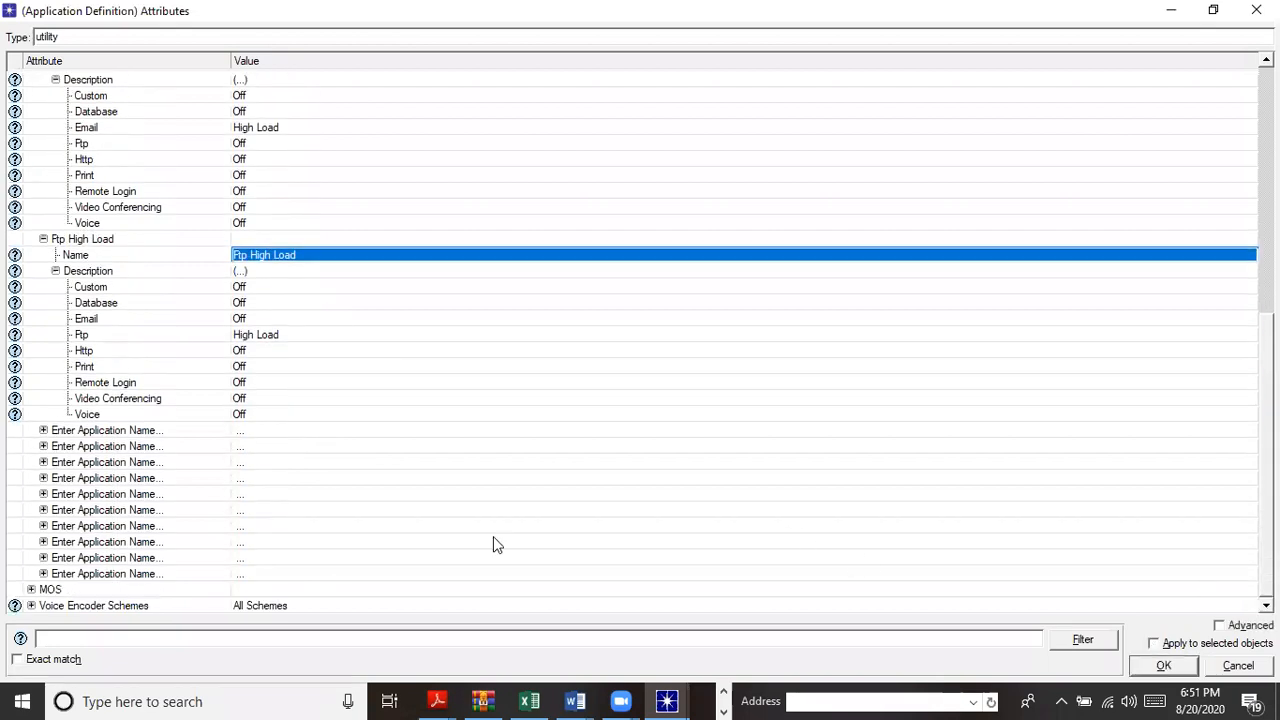
{"action": "left_click", "coordinate": [43, 430]}
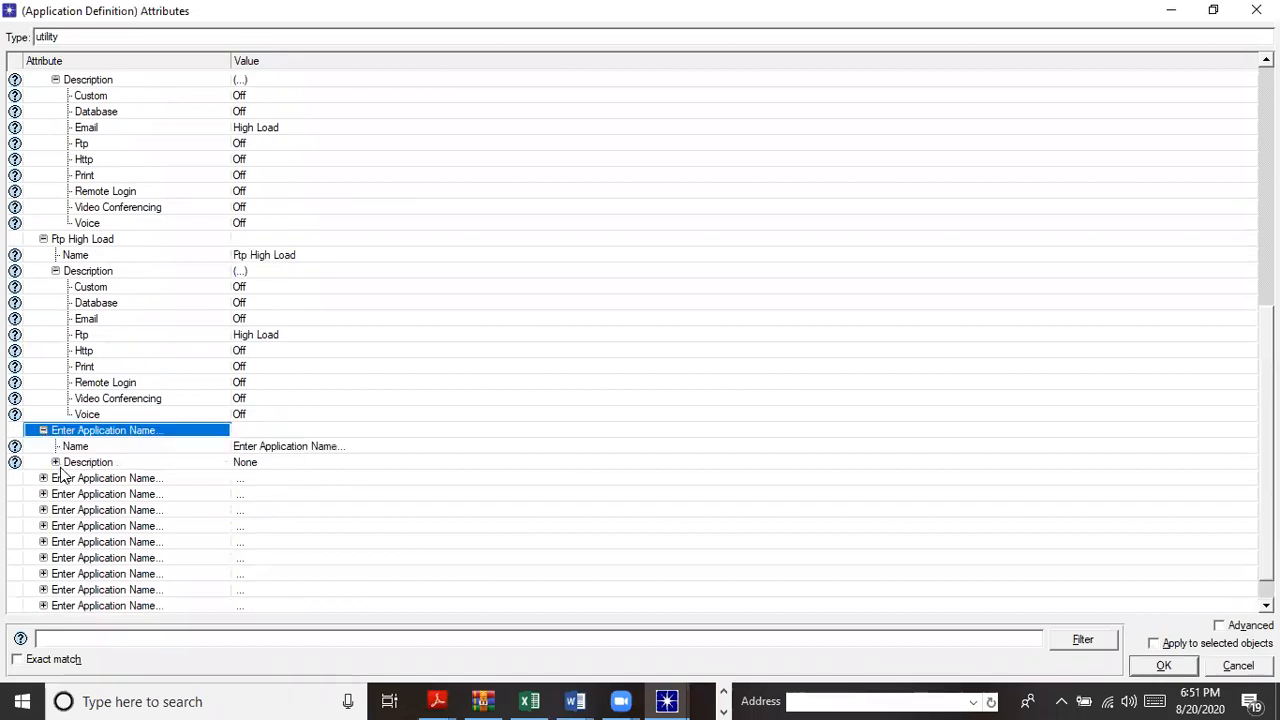
{"action": "left_click", "coordinate": [55, 462]}
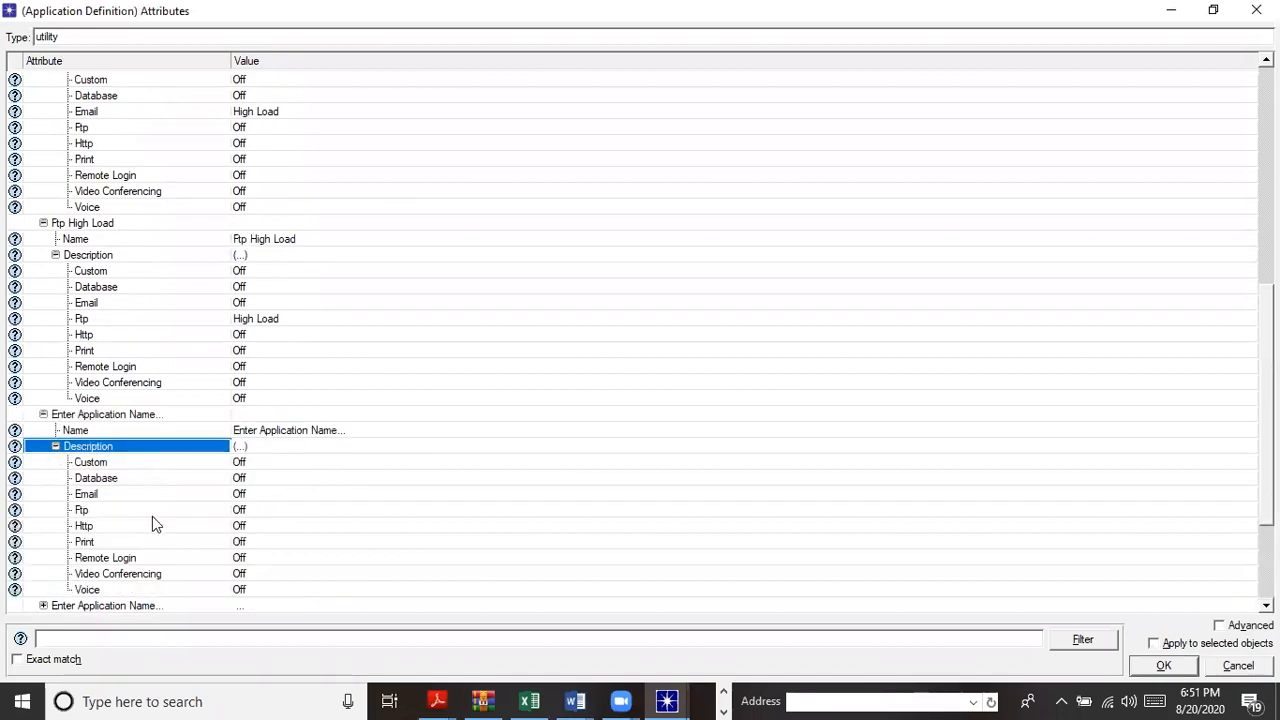
{"action": "left_click", "coordinate": [255, 511]}
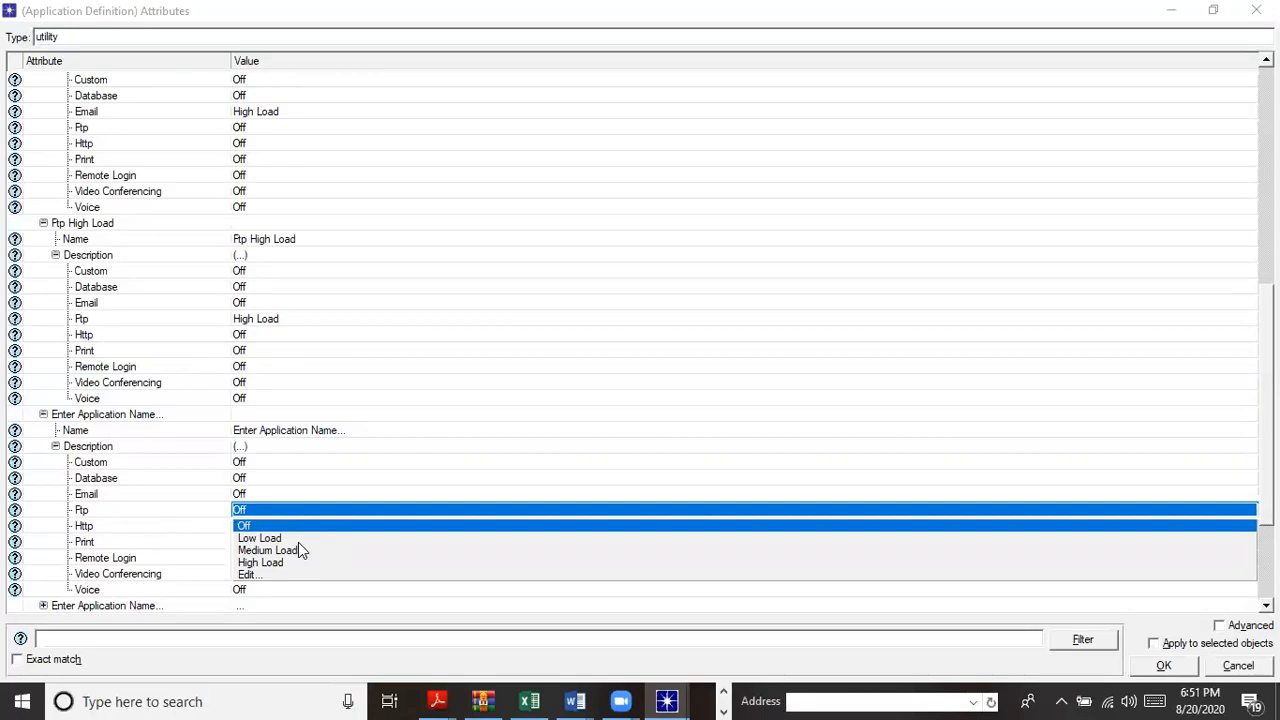
{"action": "left_click", "coordinate": [298, 538]}
{"action": "left_click", "coordinate": [328, 430]}
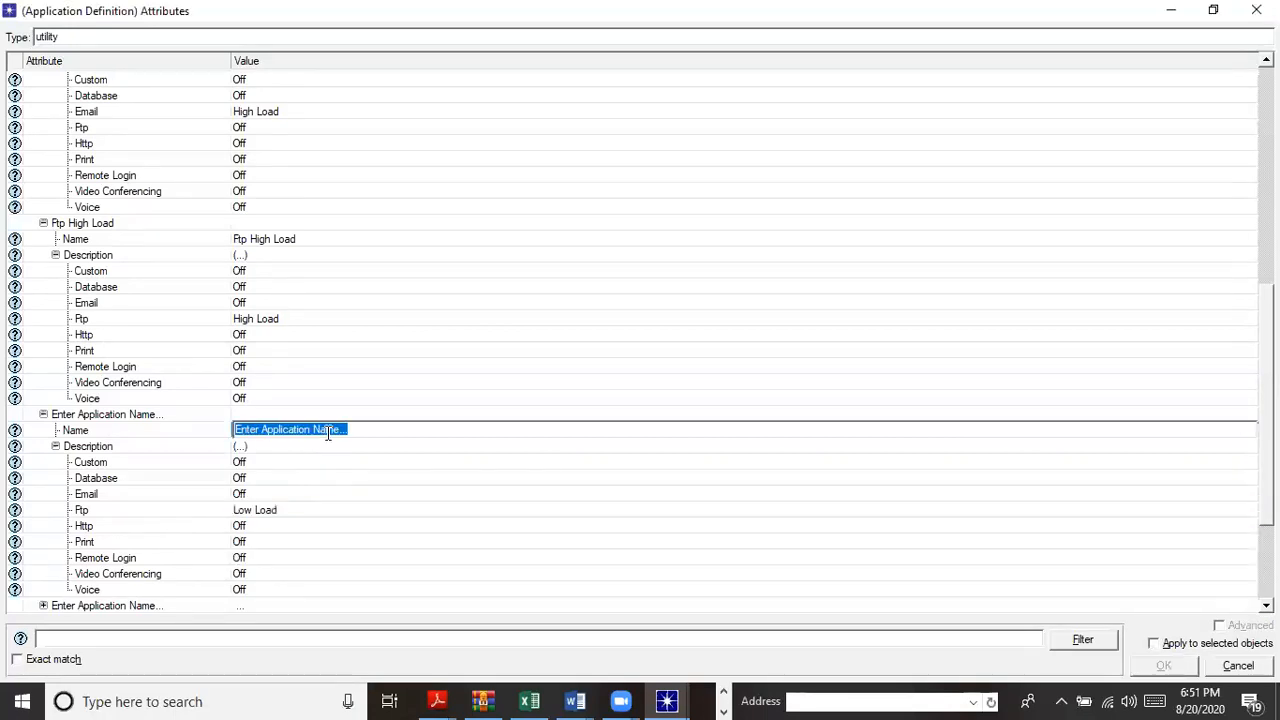
{"action": "type", "text": "Ftp"}
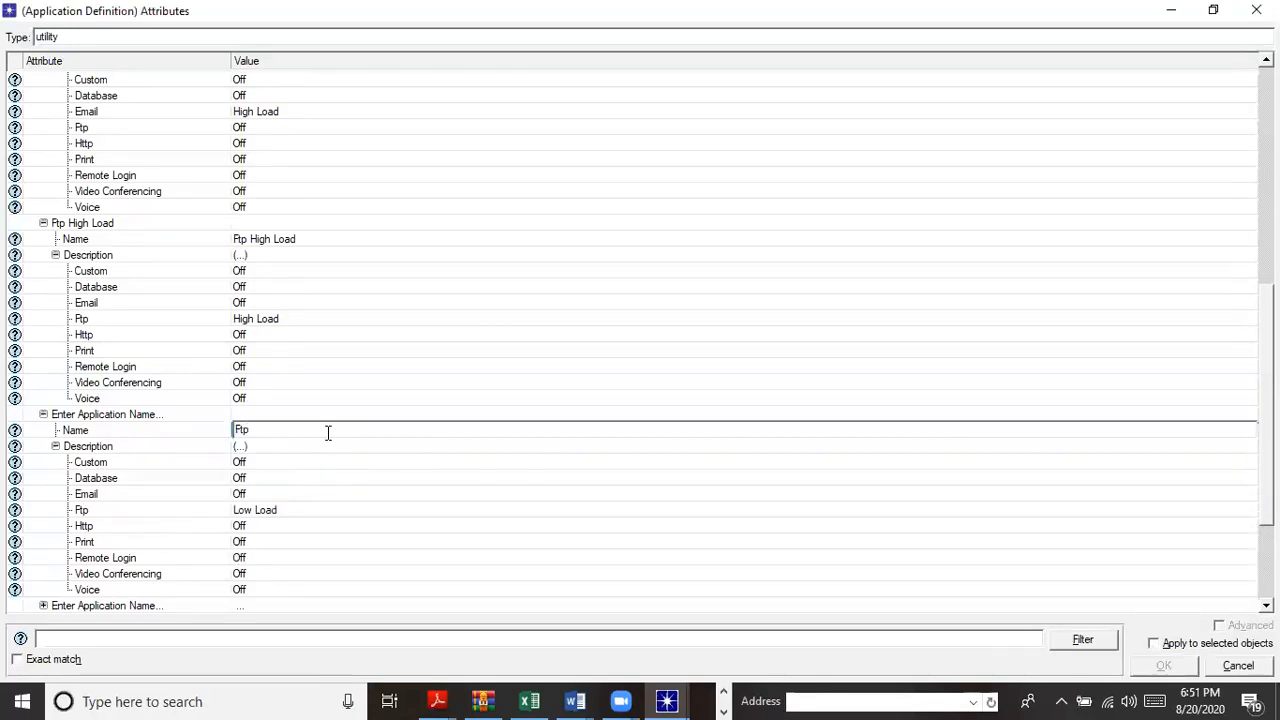
{"action": "type", "text": " Low Load"}
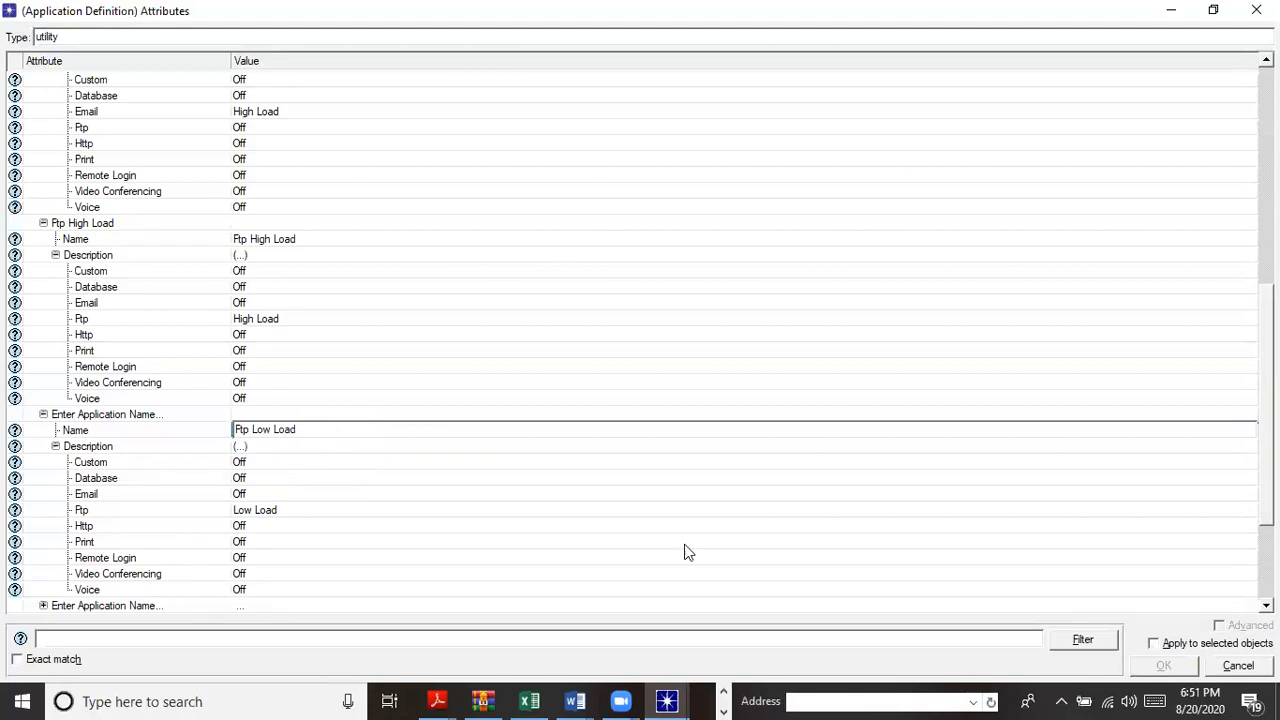
{"action": "key", "text": "Return"}
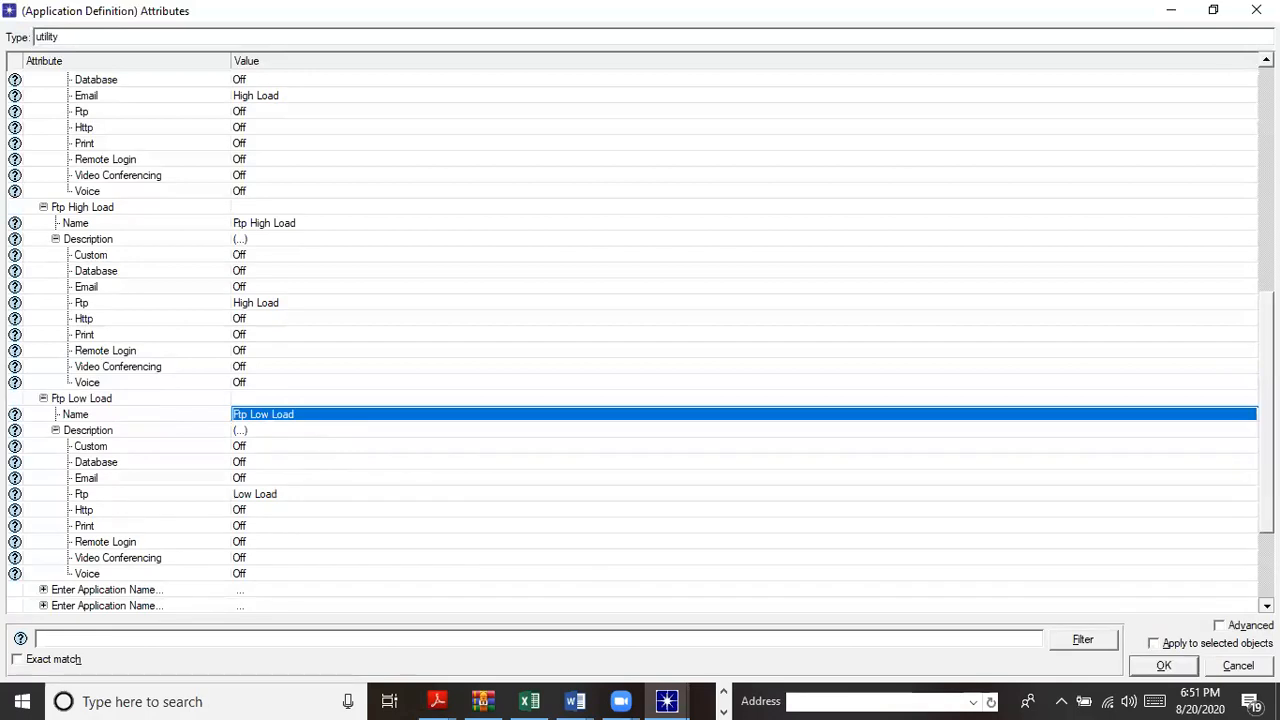
In the sixth application row, set Http to Heavy Browsing in its description and name the application HTTP Heavy Browsing.
{"action": "scroll", "coordinate": [105, 555], "scroll_direction": "down", "scroll_amount": 3}
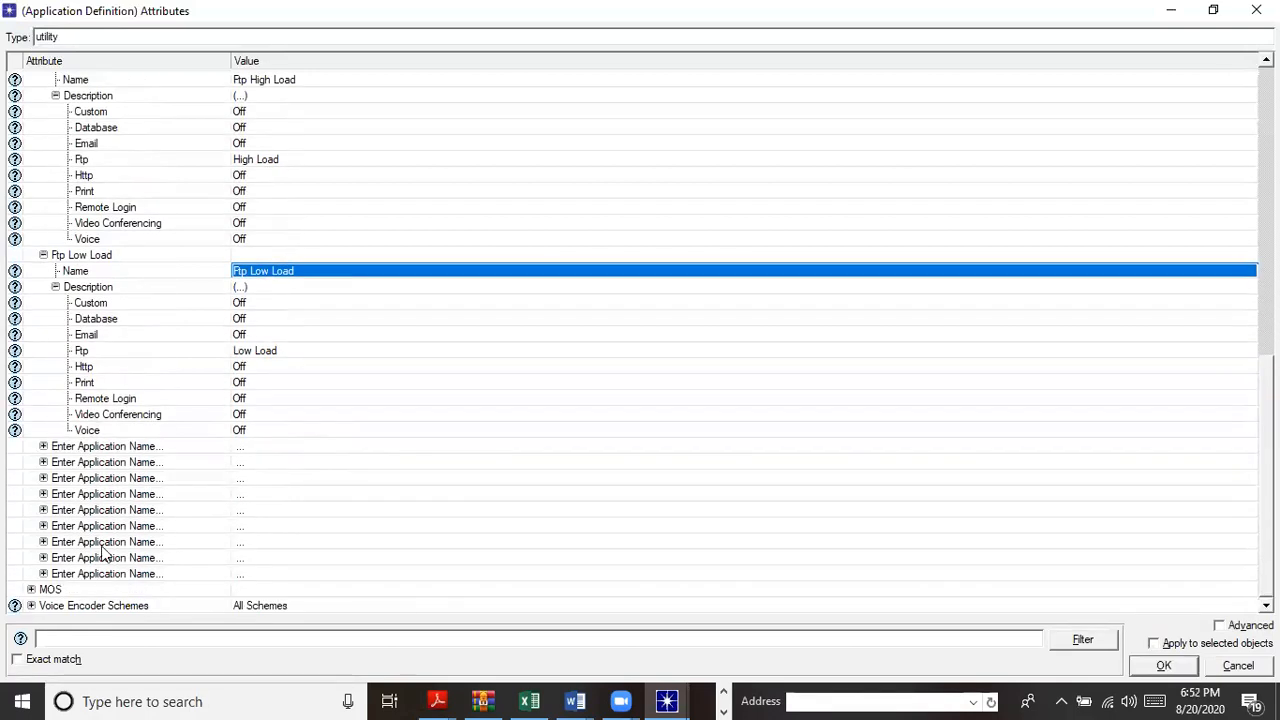
{"action": "left_click", "coordinate": [43, 446]}
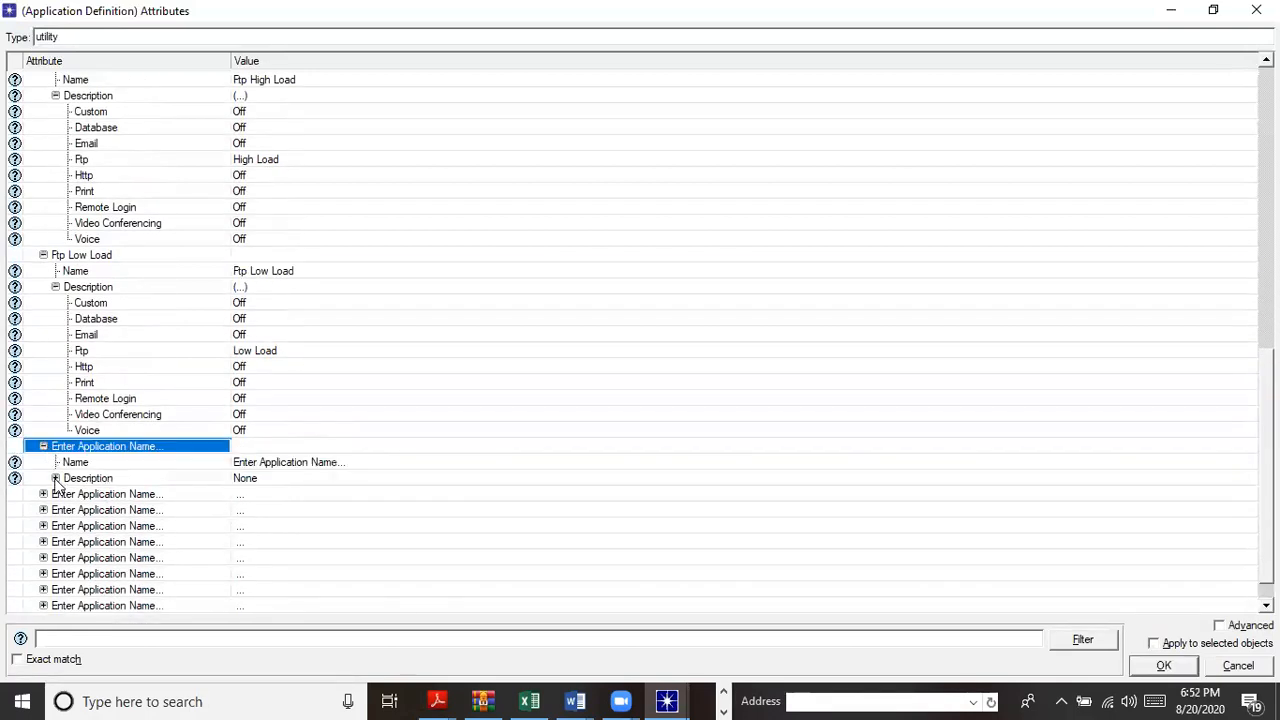
{"action": "left_click", "coordinate": [55, 478]}
{"action": "left_click", "coordinate": [253, 524]}
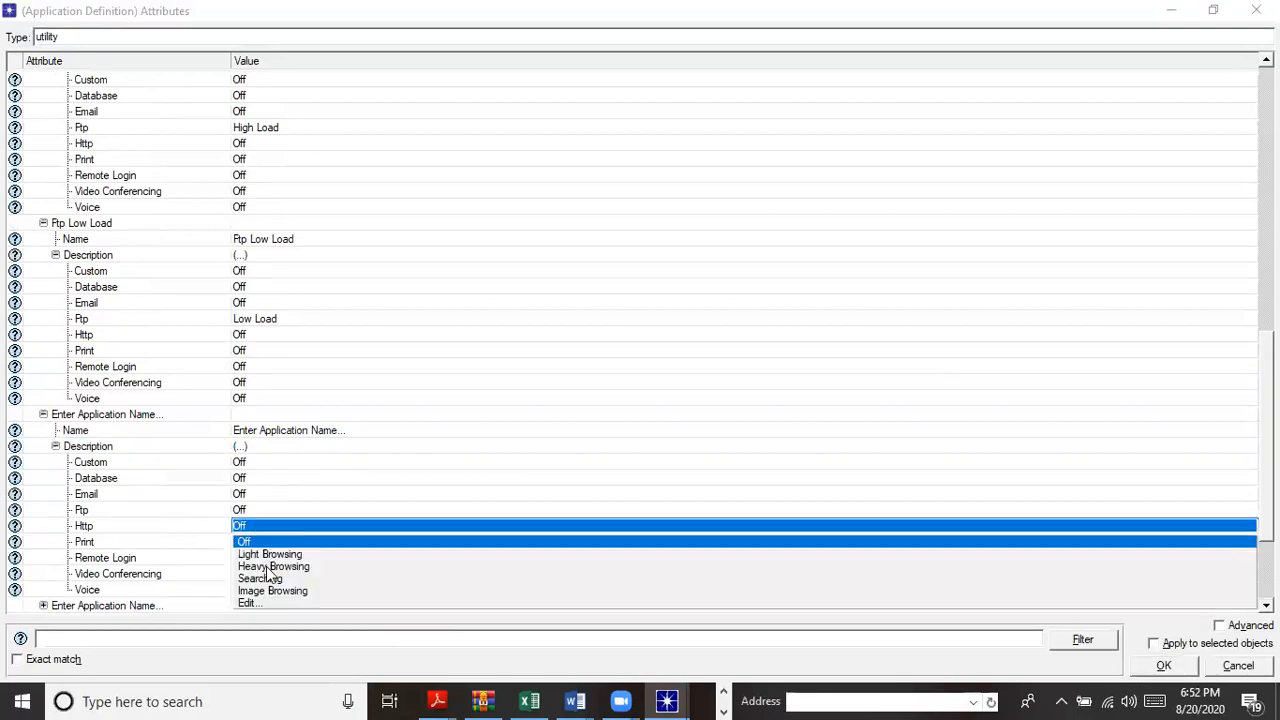
{"action": "left_click", "coordinate": [268, 566]}
{"action": "left_click", "coordinate": [314, 428]}
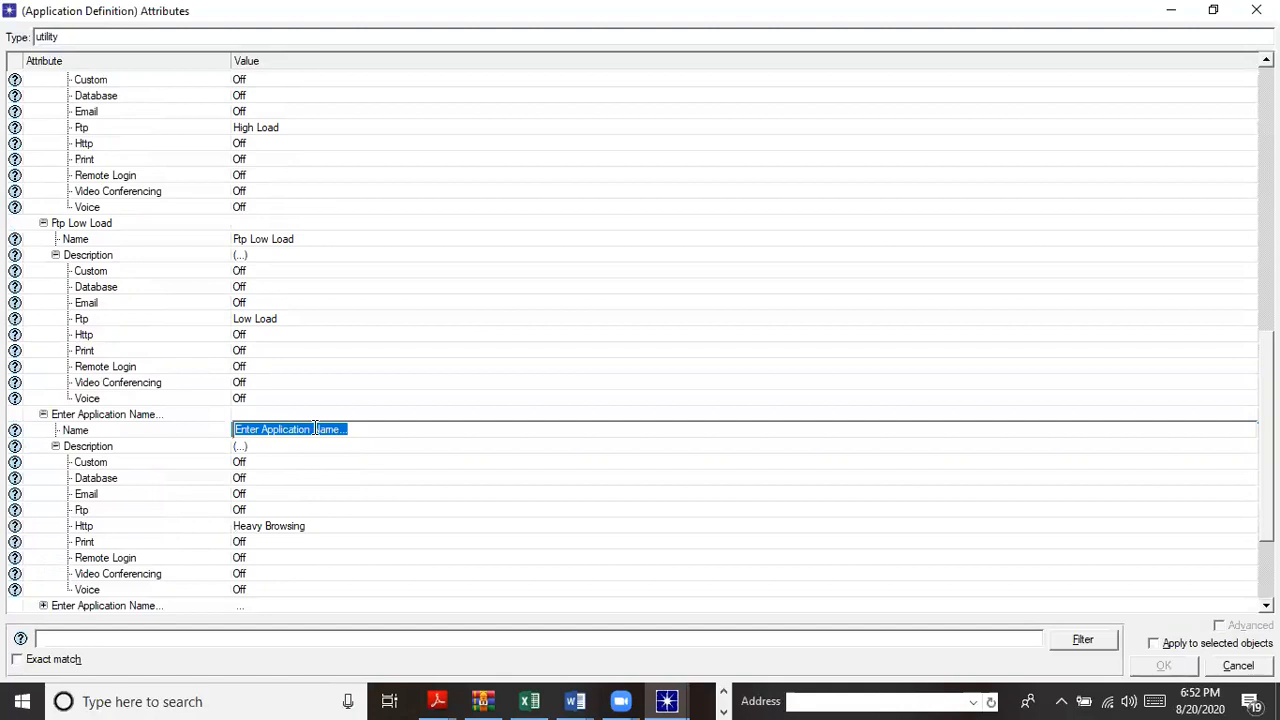
{"action": "type", "text": "HTTP Heavty Browsing"}
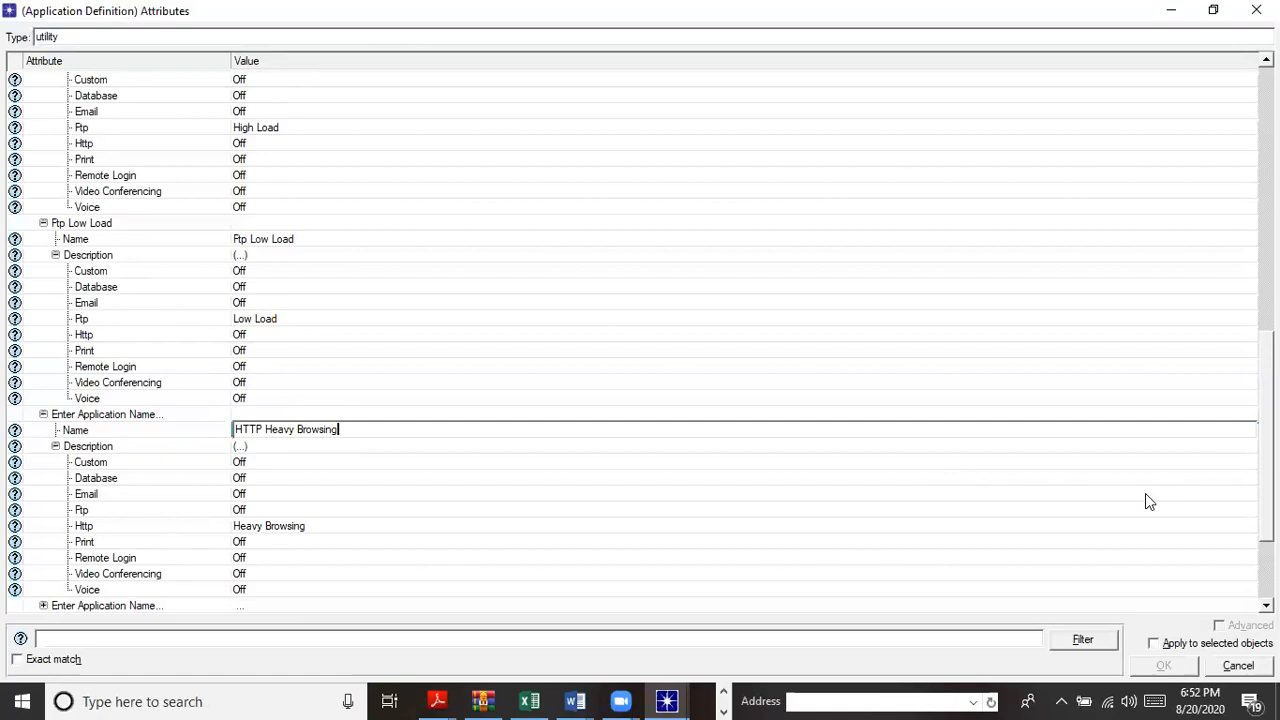
{"action": "key", "text": "Return"}
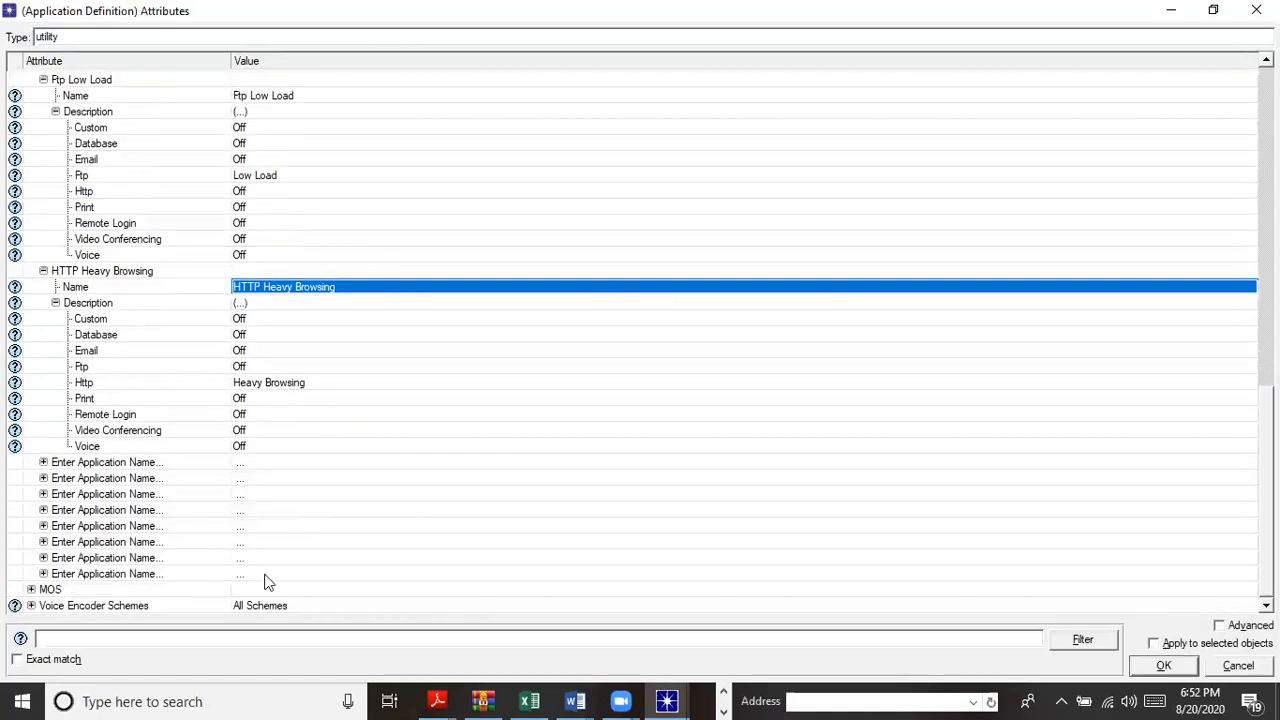
In the seventh application row, set Http to Light Browsing in its description and name the application HTTP Light Browsing.
{"action": "left_click", "coordinate": [43, 462]}
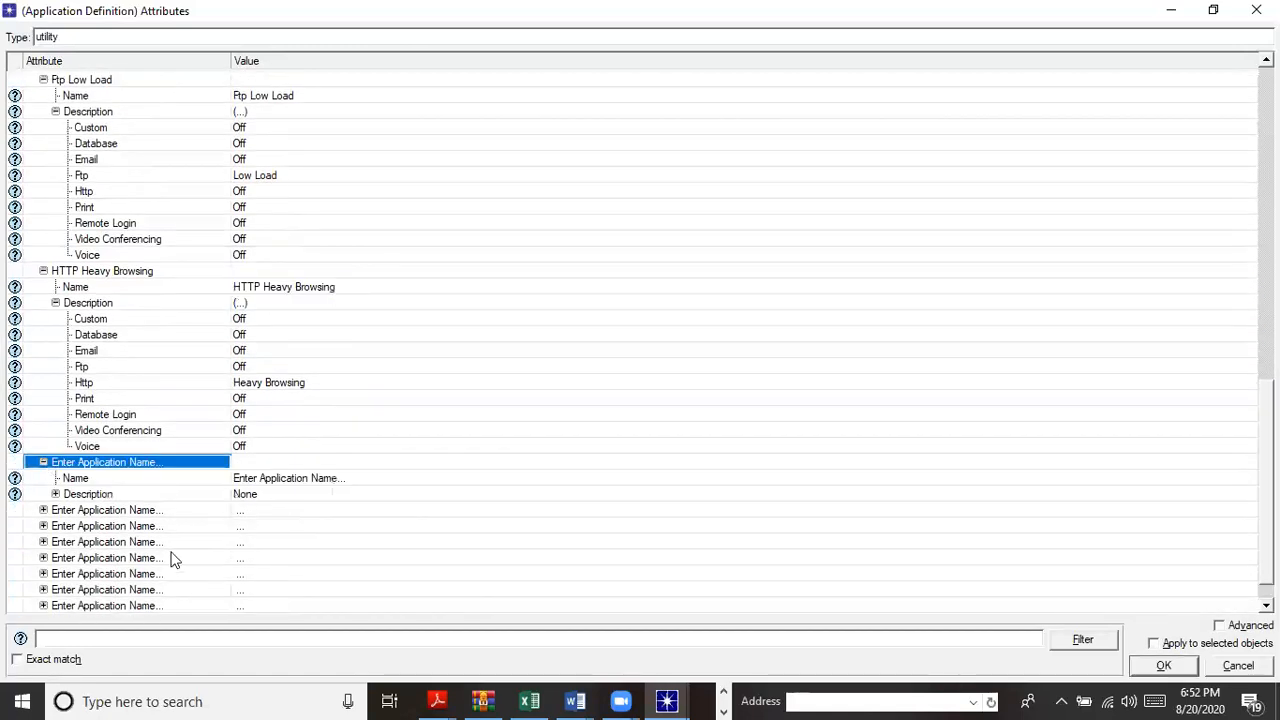
{"action": "left_click", "coordinate": [55, 494]}
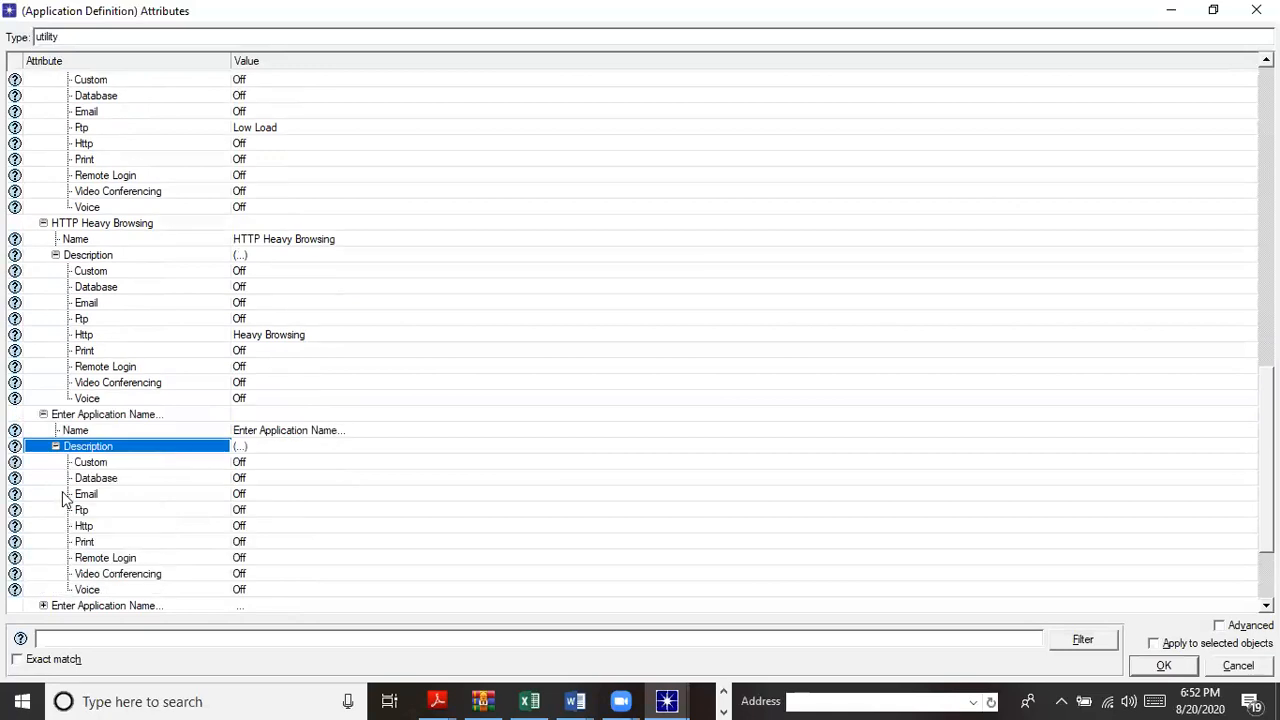
{"action": "left_click", "coordinate": [245, 527]}
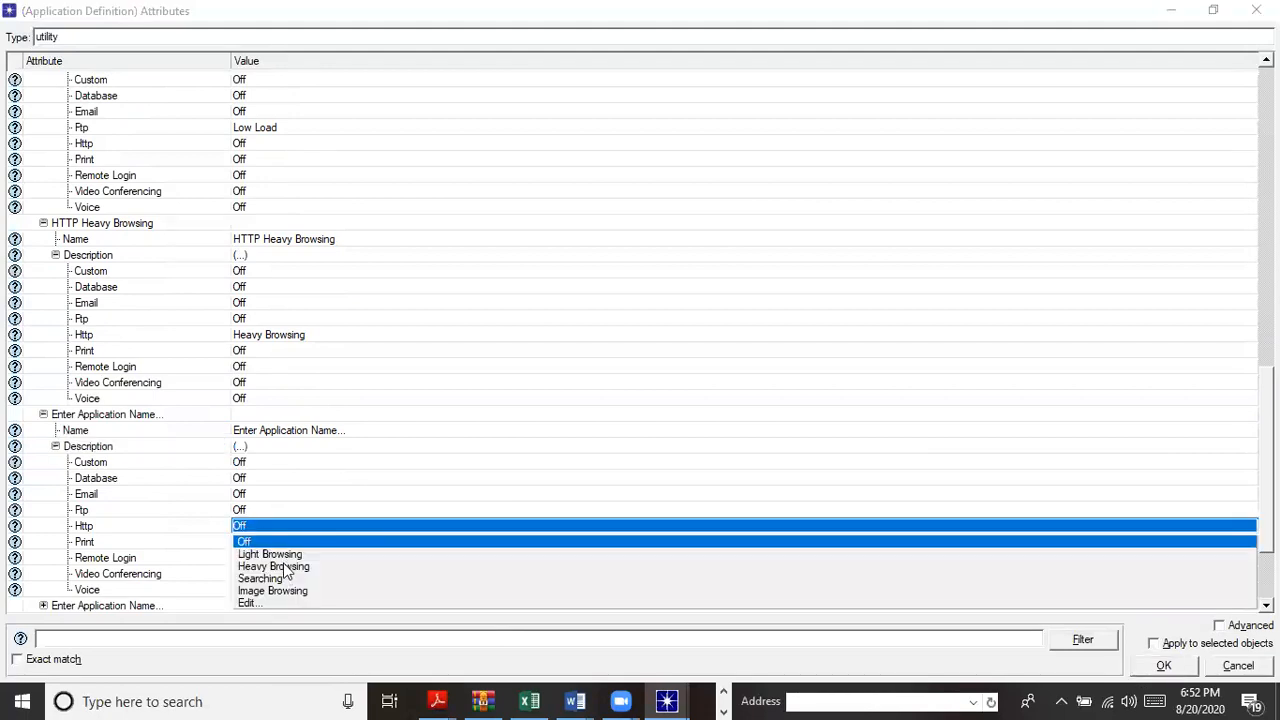
{"action": "left_click", "coordinate": [283, 557]}
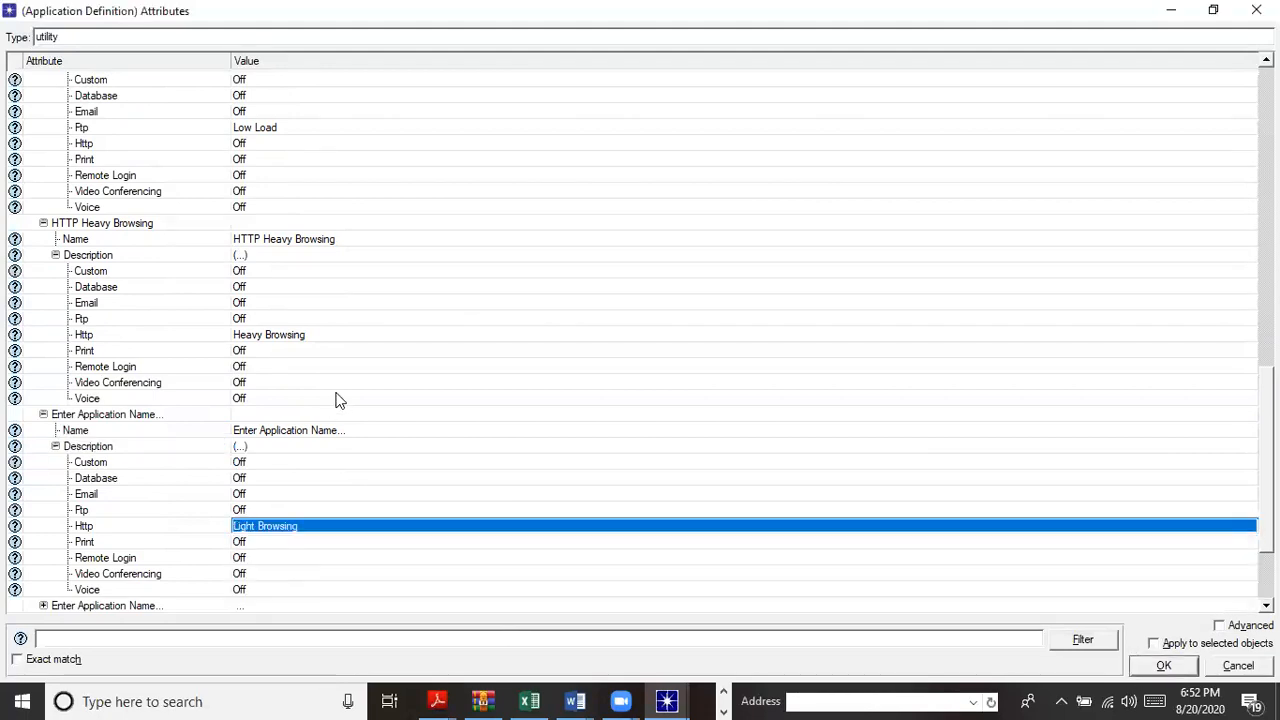
{"action": "left_click", "coordinate": [341, 429]}
{"action": "type", "text": "H"}
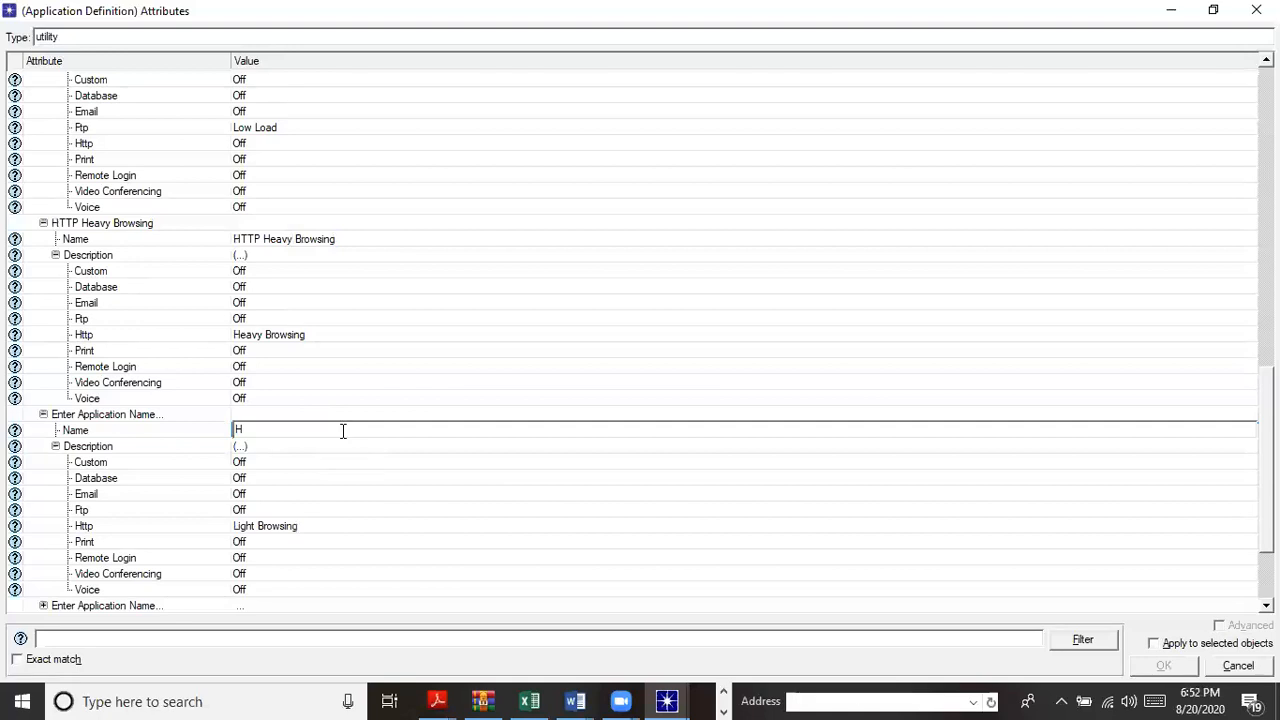
{"action": "type", "text": "TTpm"}
{"action": "key", "text": "BackSpace"}
{"action": "key", "text": "BackSpace"}
{"action": "key", "text": "BackSpace"}
{"action": "type", "text": "P Light Browsing"}
{"action": "key", "text": "Return"}
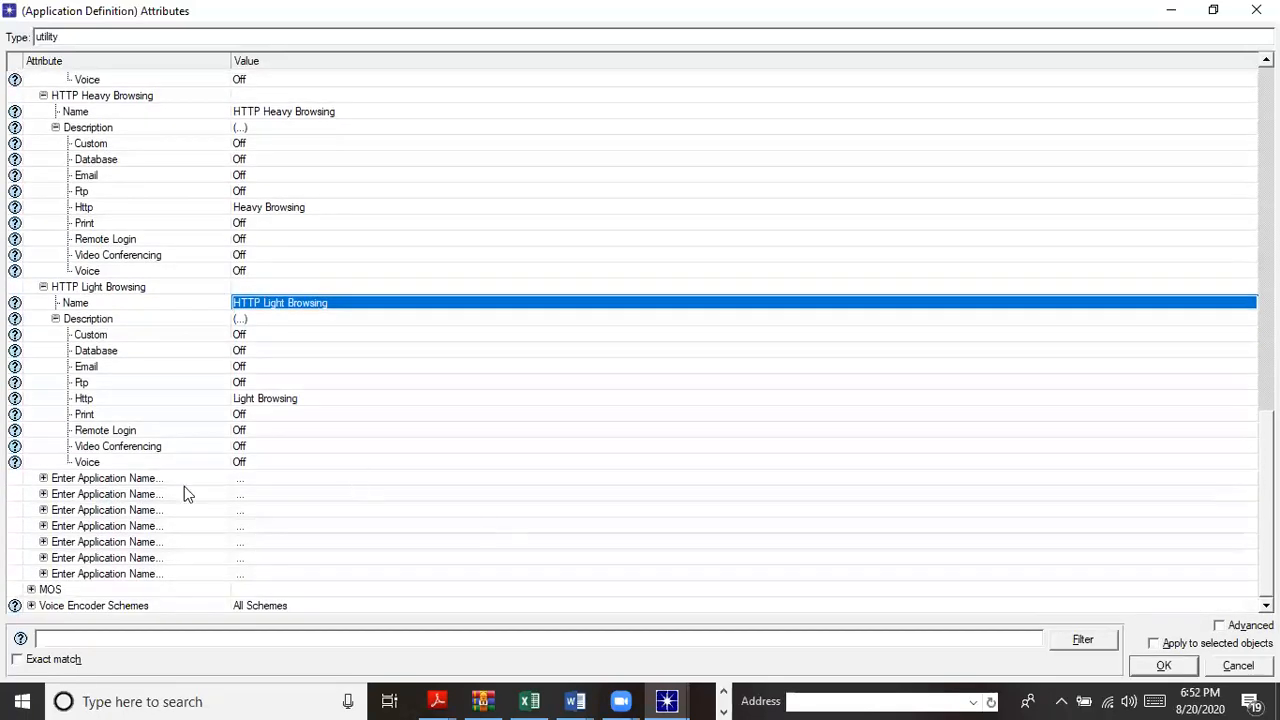
In the eighth application row, set Print to Text File in its description and name the application Print Text File.
{"action": "left_click", "coordinate": [43, 479]}
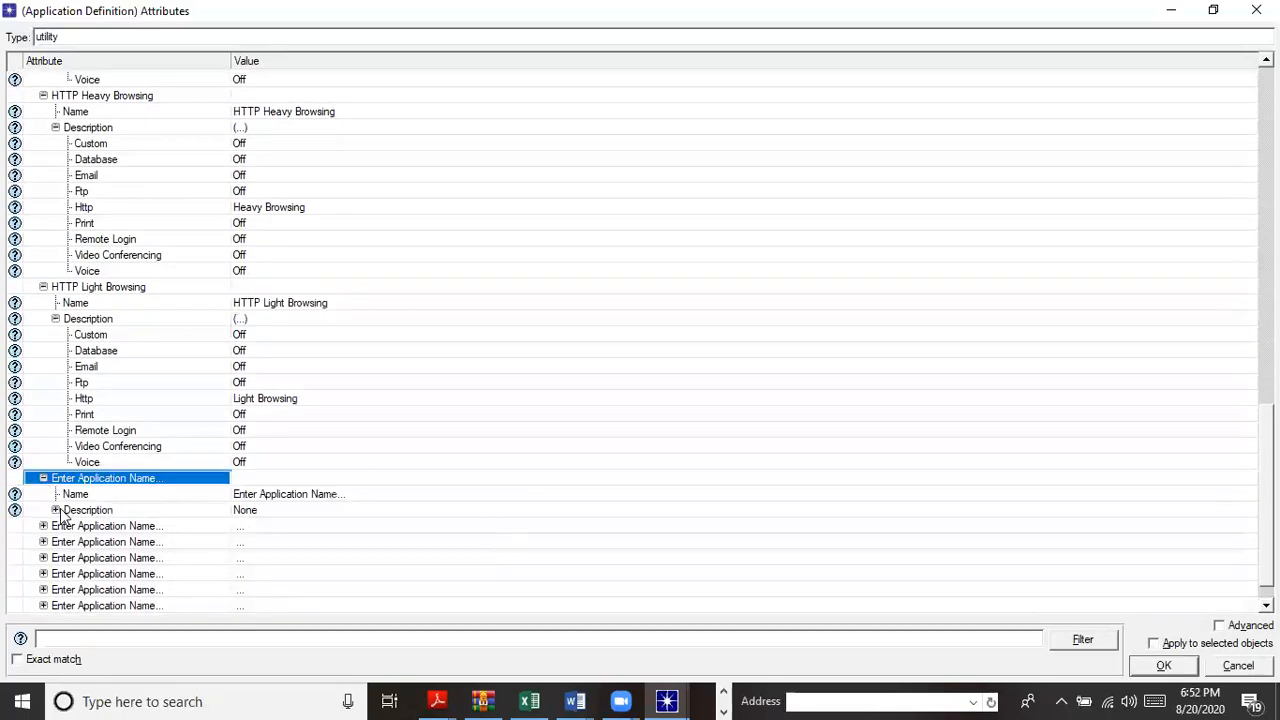
{"action": "left_click", "coordinate": [56, 510]}
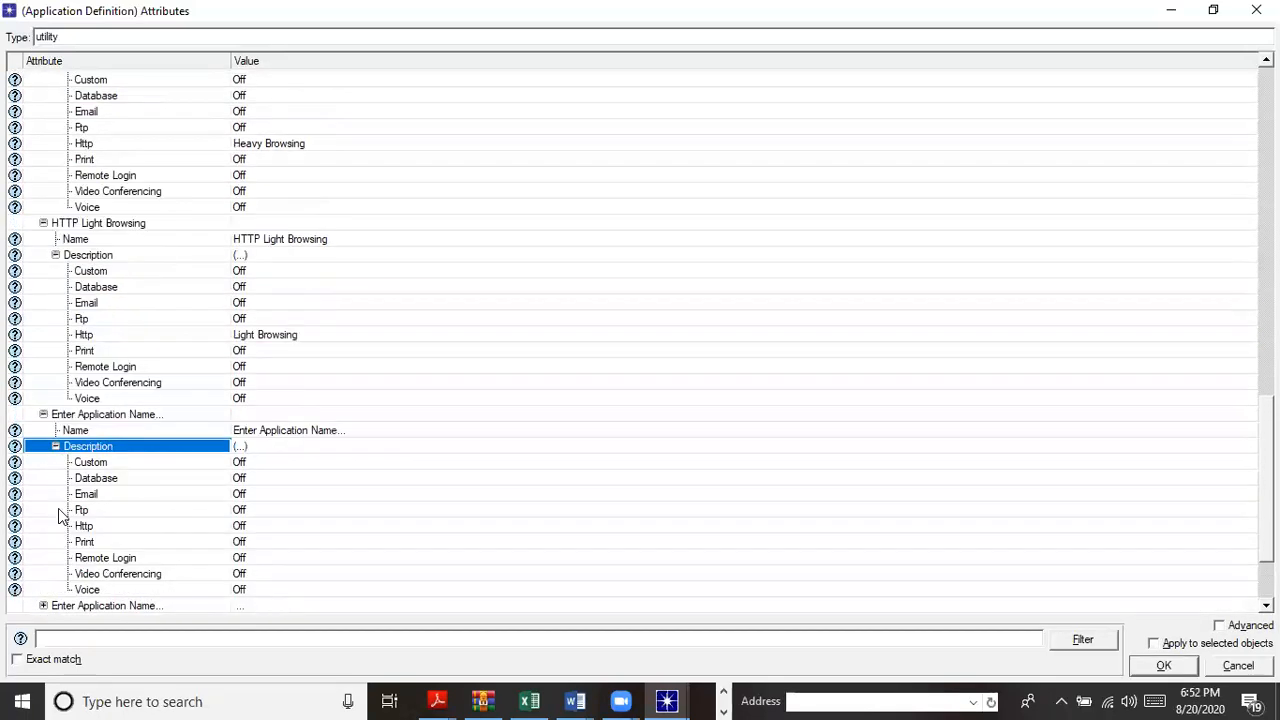
{"action": "left_click", "coordinate": [253, 545]}
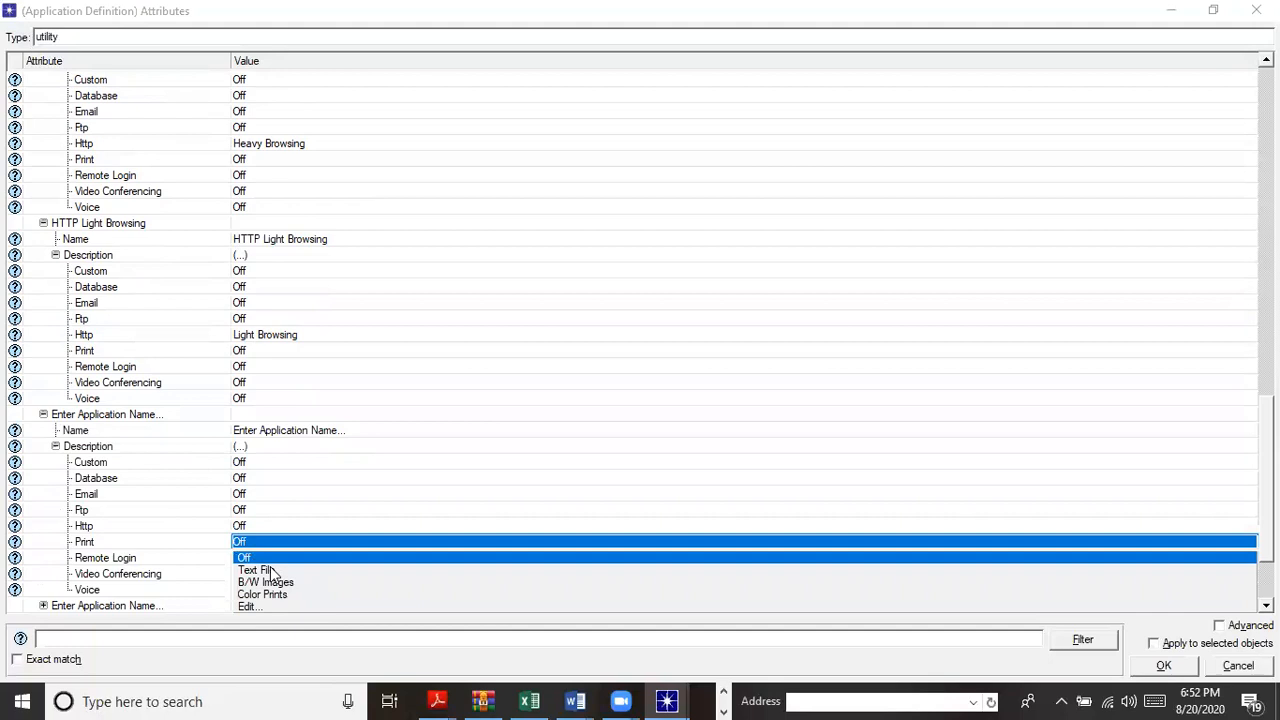
{"action": "left_click", "coordinate": [270, 570]}
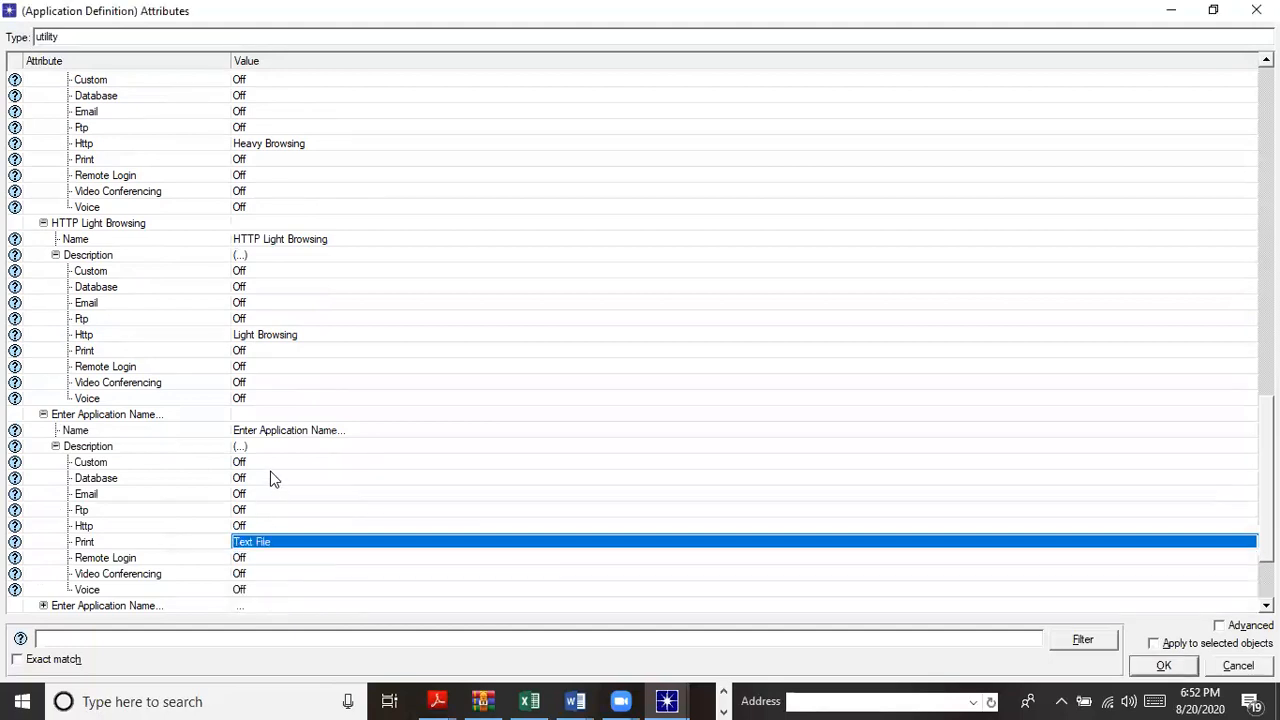
{"action": "left_click", "coordinate": [364, 429]}
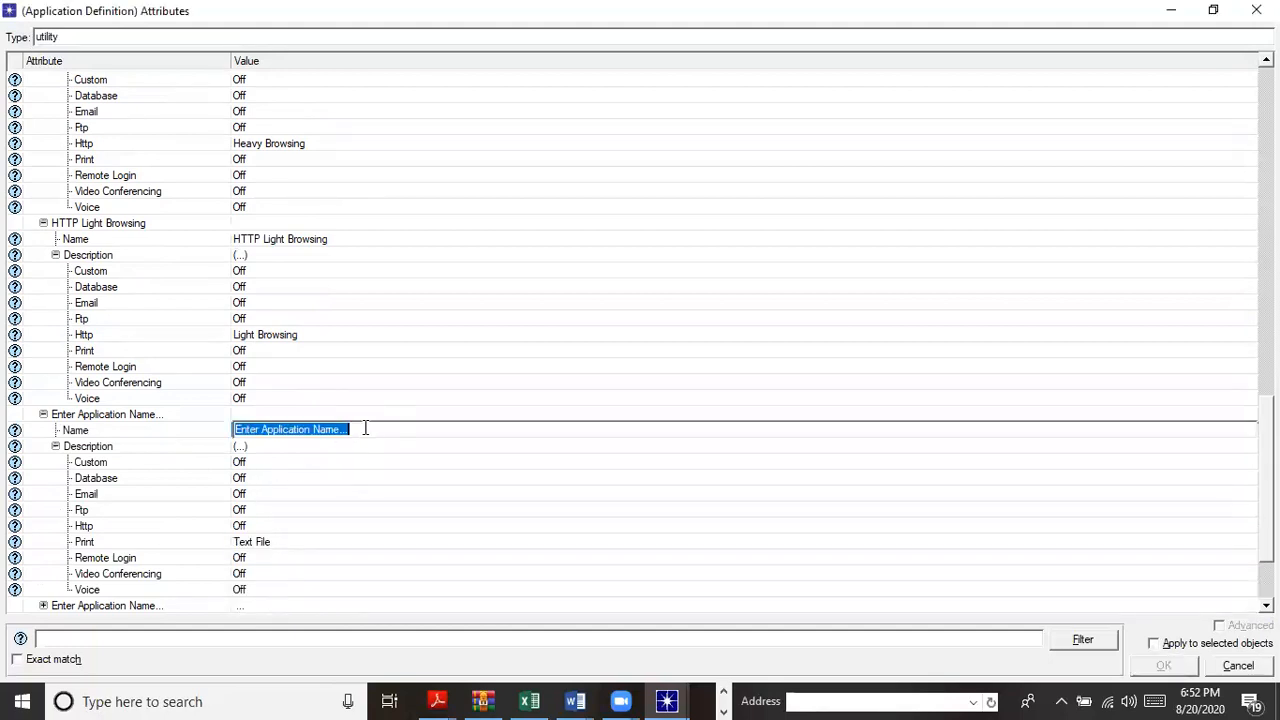
{"action": "type", "text": "Print T"}
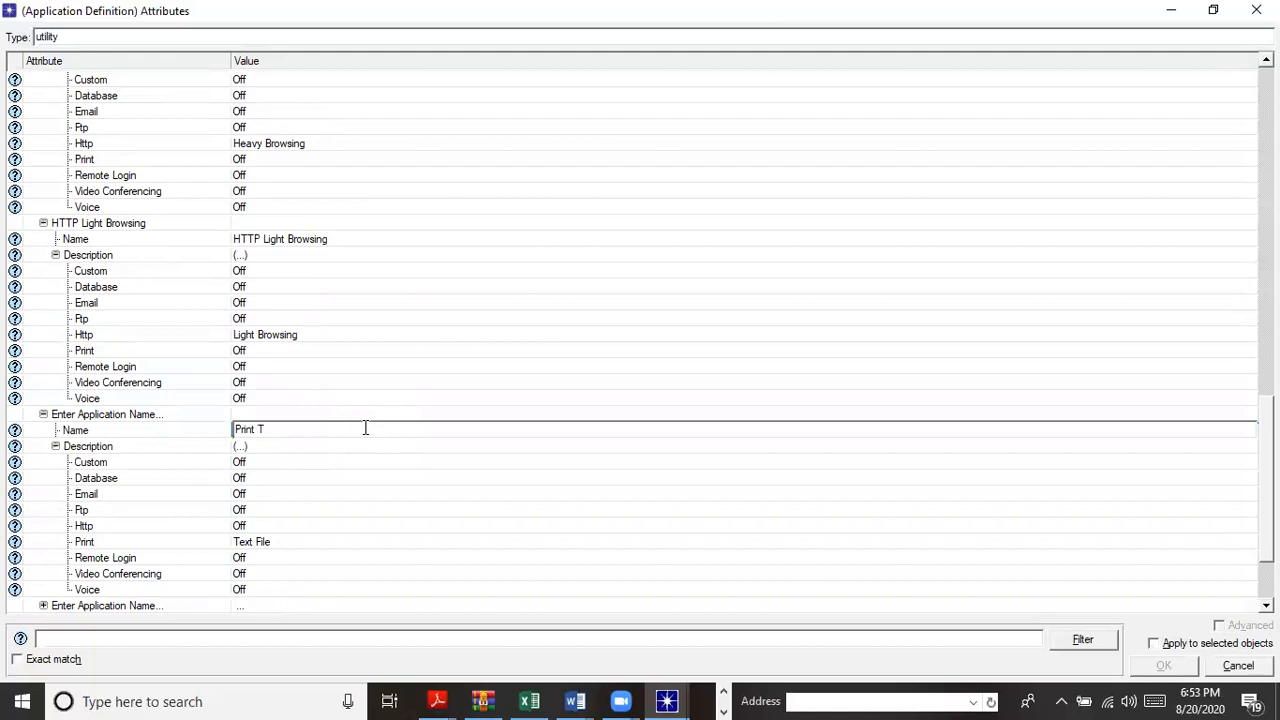
{"action": "type", "text": "ext File"}
{"action": "key", "text": "Return"}
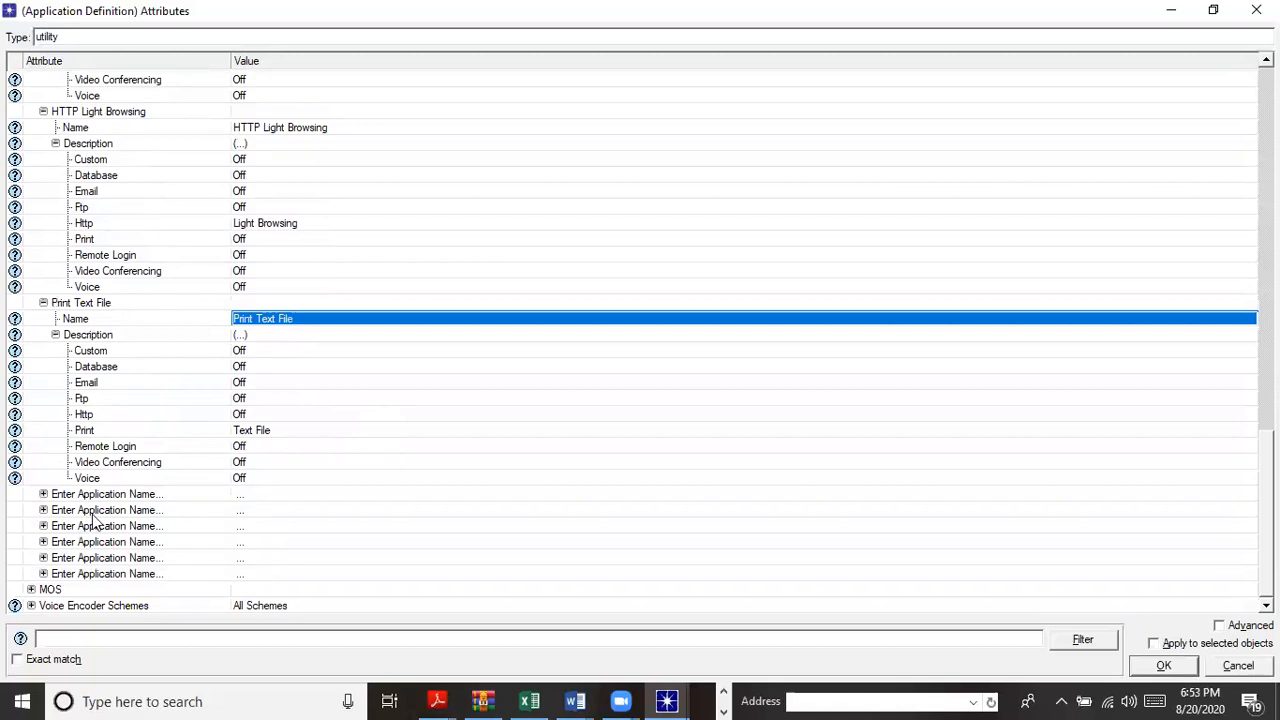
Expand the ninth application row and its description.
{"action": "left_click", "coordinate": [43, 494]}
{"action": "left_click", "coordinate": [56, 527]}
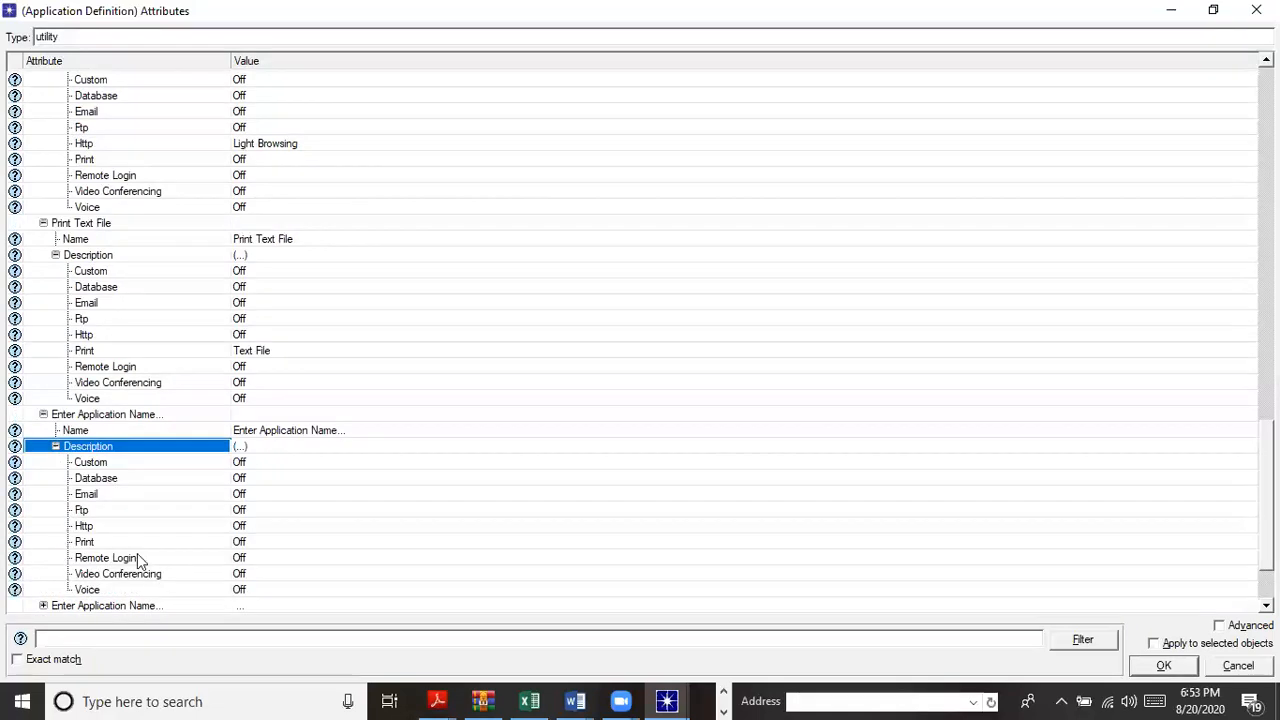
{"action": "left_click", "coordinate": [241, 543]}
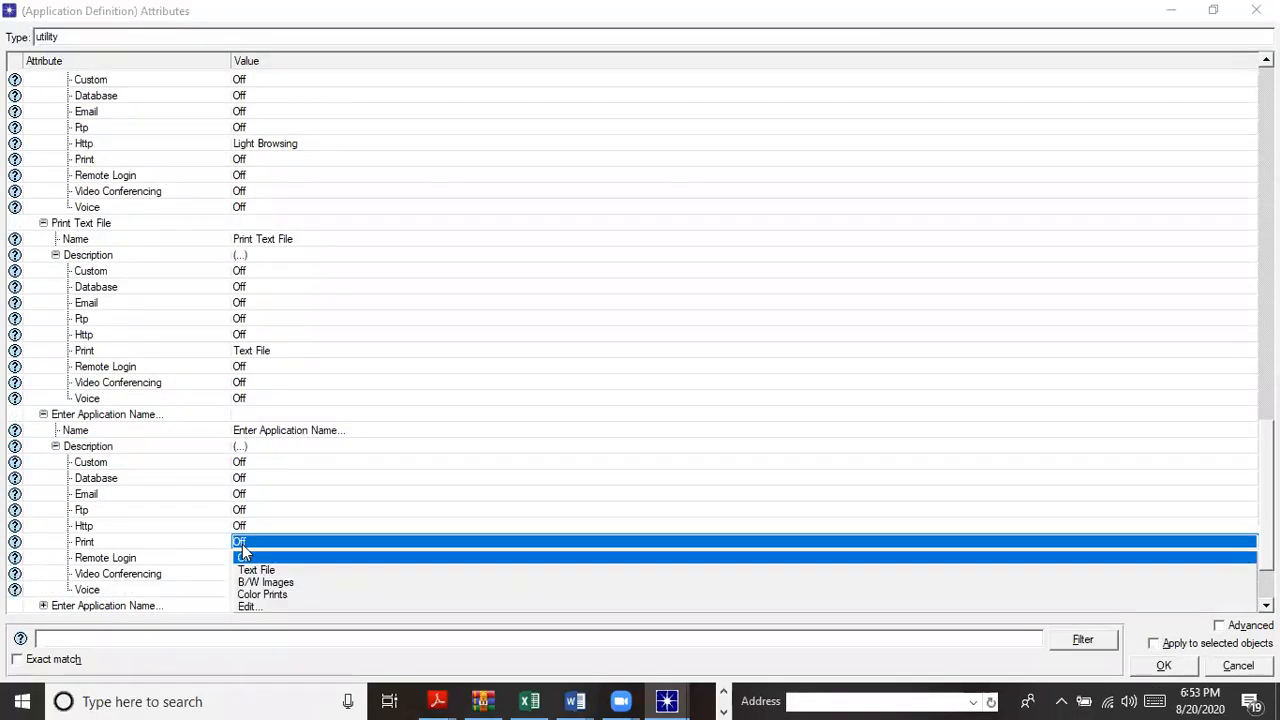
{"action": "left_click", "coordinate": [271, 606]}
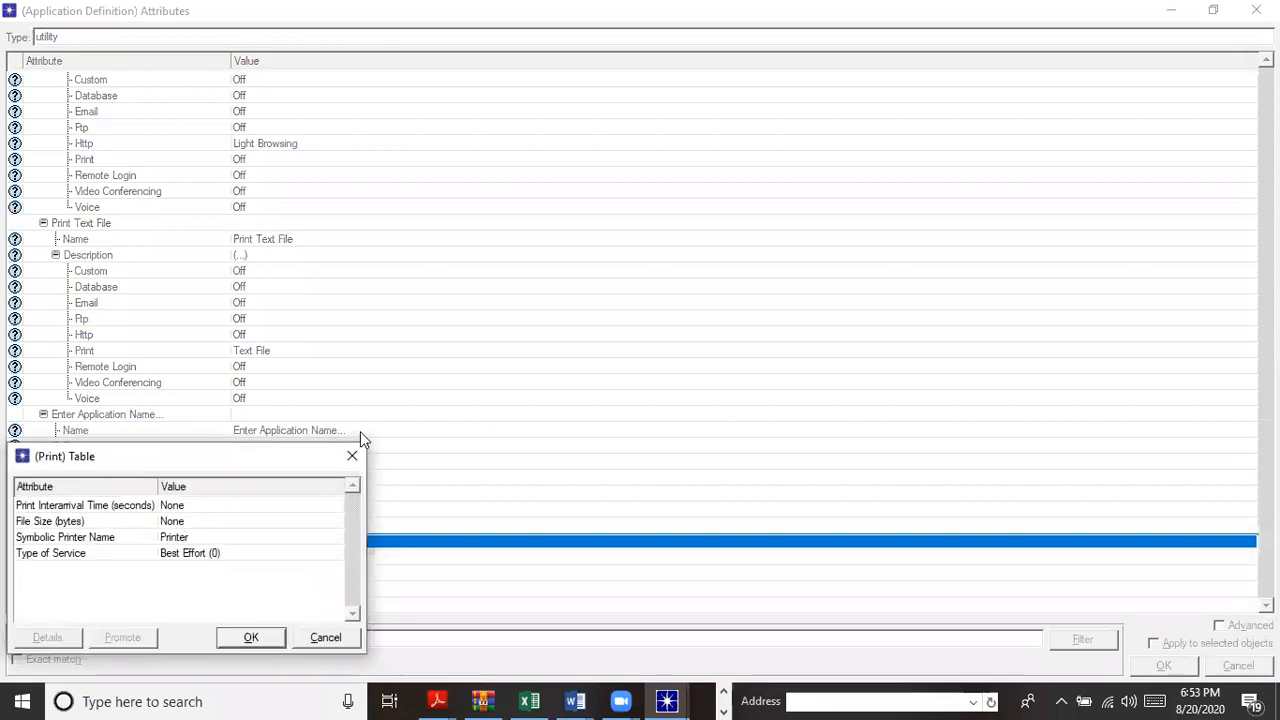
{"action": "left_click", "coordinate": [352, 457]}
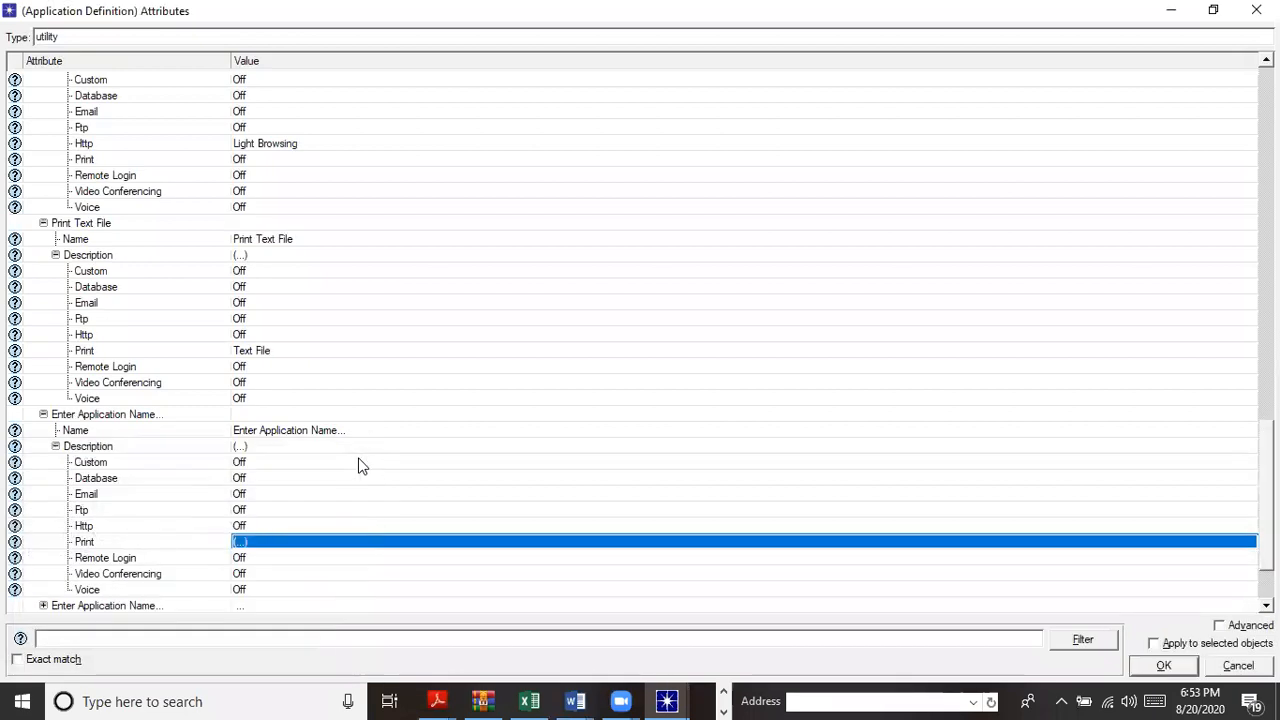
In the ninth application row, set Print to Color Prints in its description and name the application Print Color.
{"action": "left_click", "coordinate": [257, 546]}
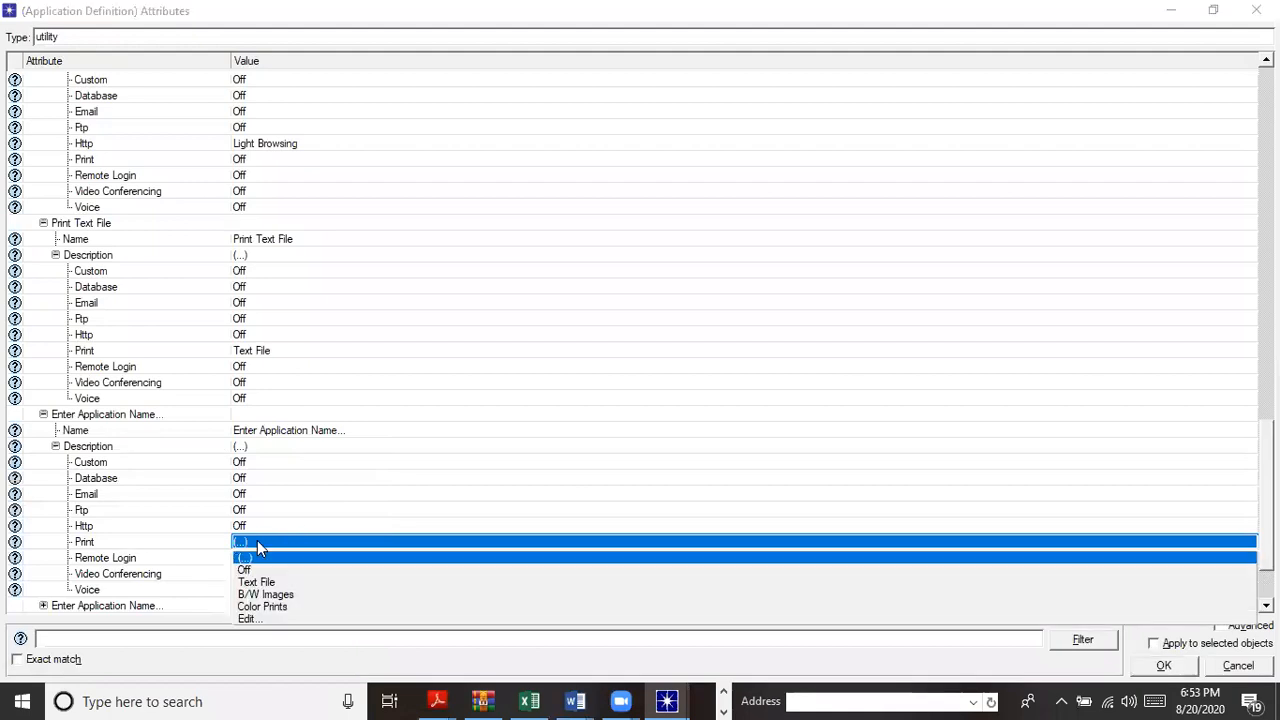
{"action": "left_click", "coordinate": [267, 598]}
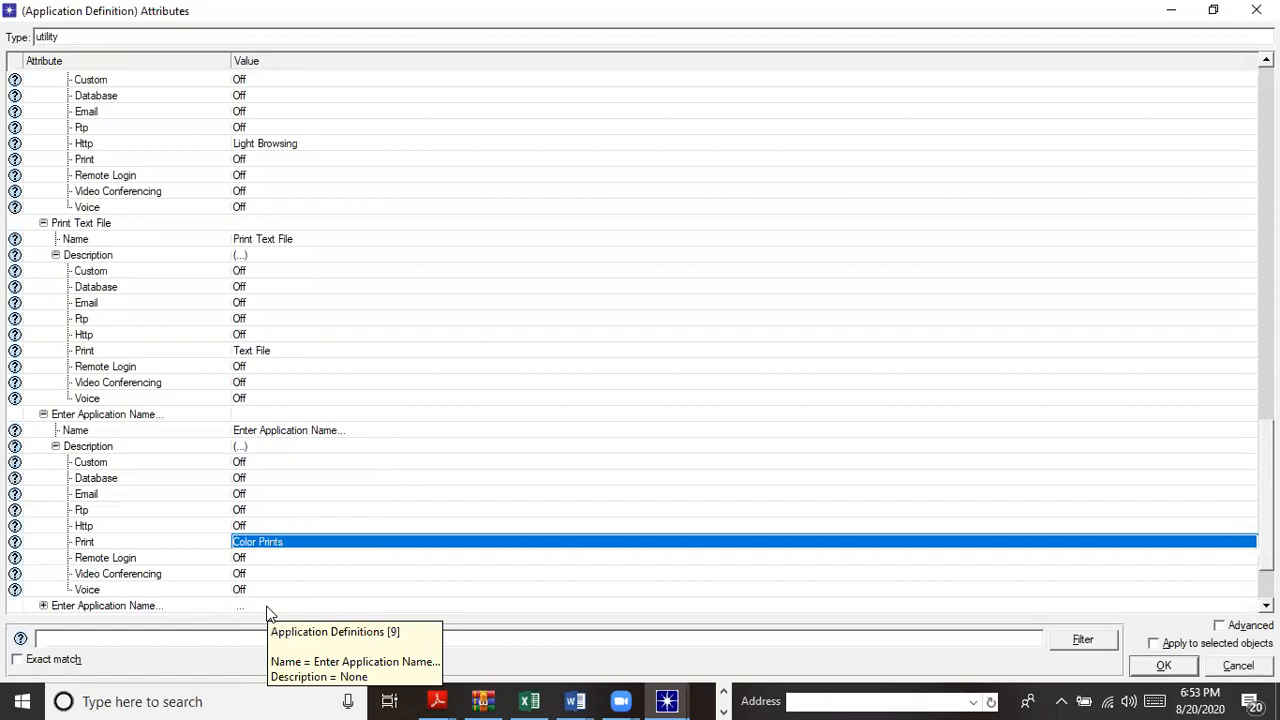
{"action": "left_click", "coordinate": [343, 429]}
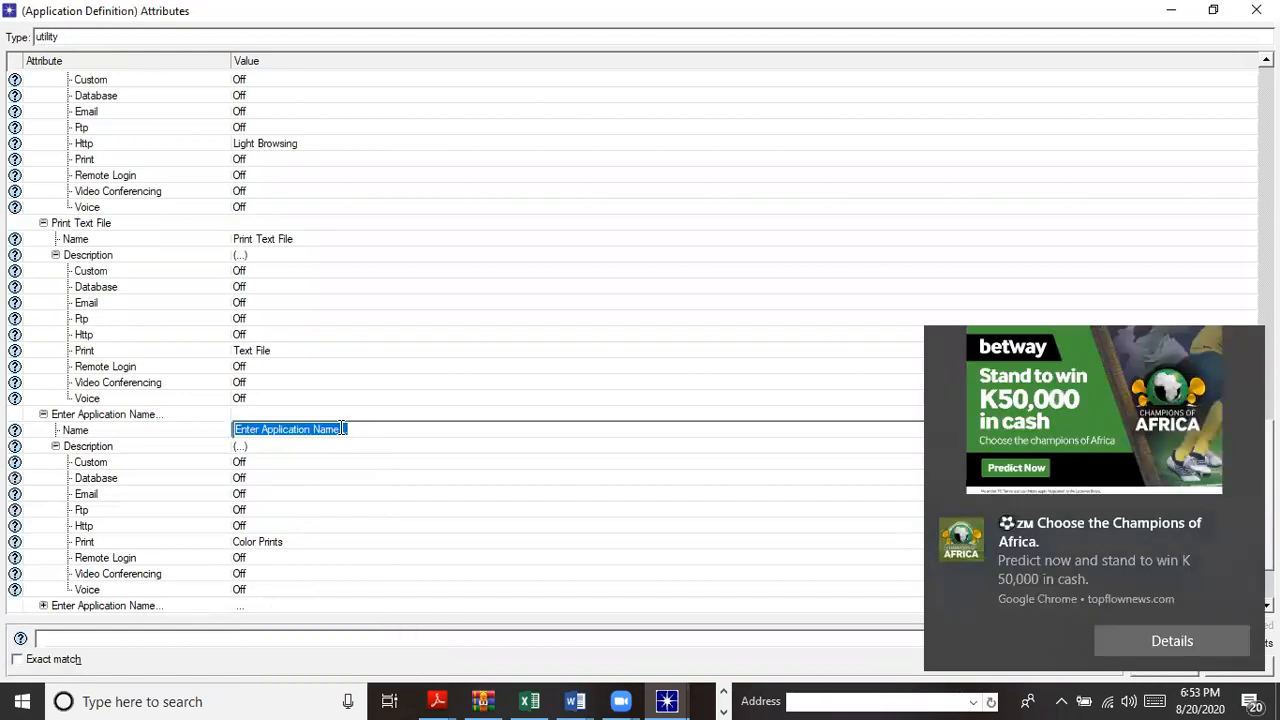
{"action": "type", "text": "Print"}
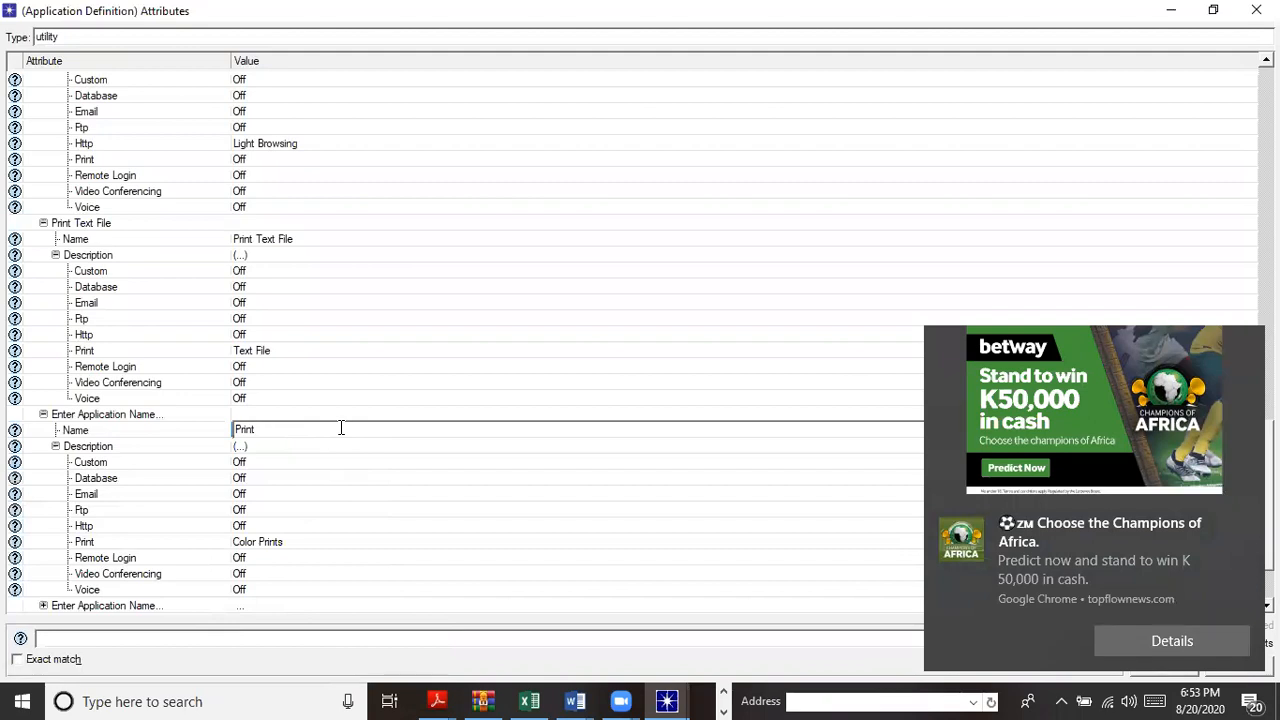
{"action": "type", "text": "Color"}
{"action": "key", "text": "Return"}
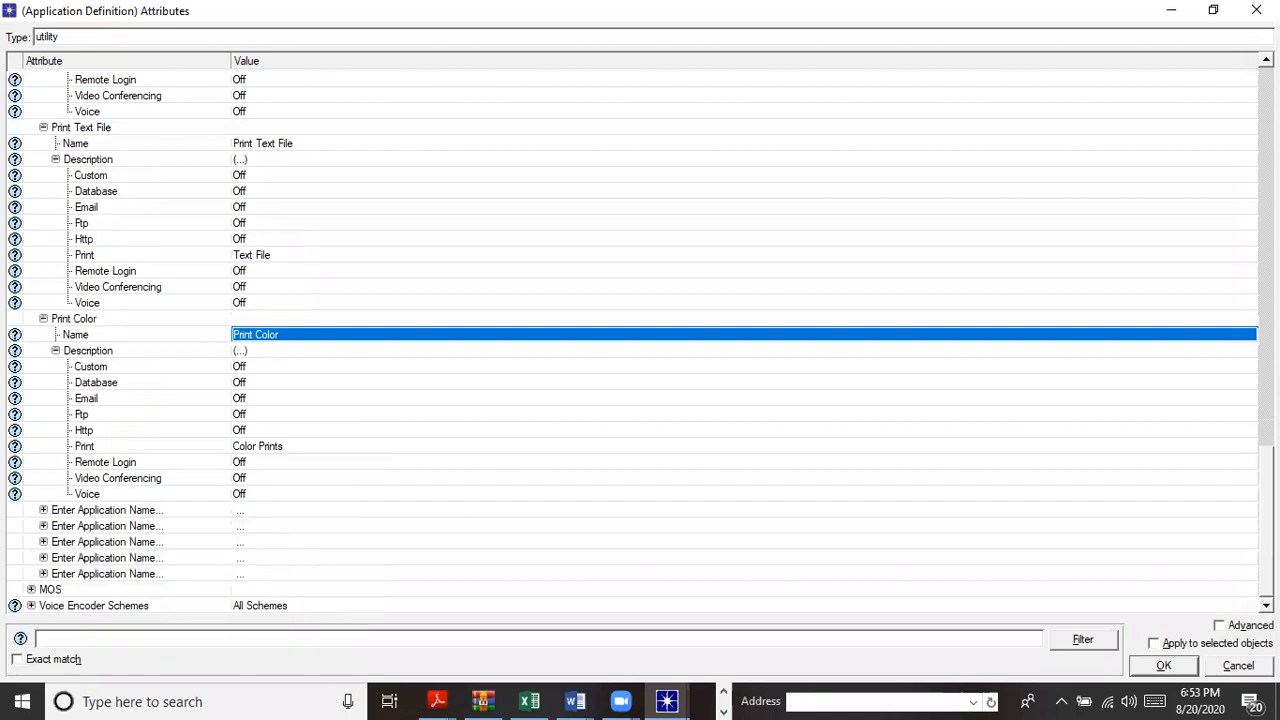
In the tenth application row, set Remote Login to High Load in its description and name the application Remote Login High Load.
{"action": "left_click", "coordinate": [44, 511]}
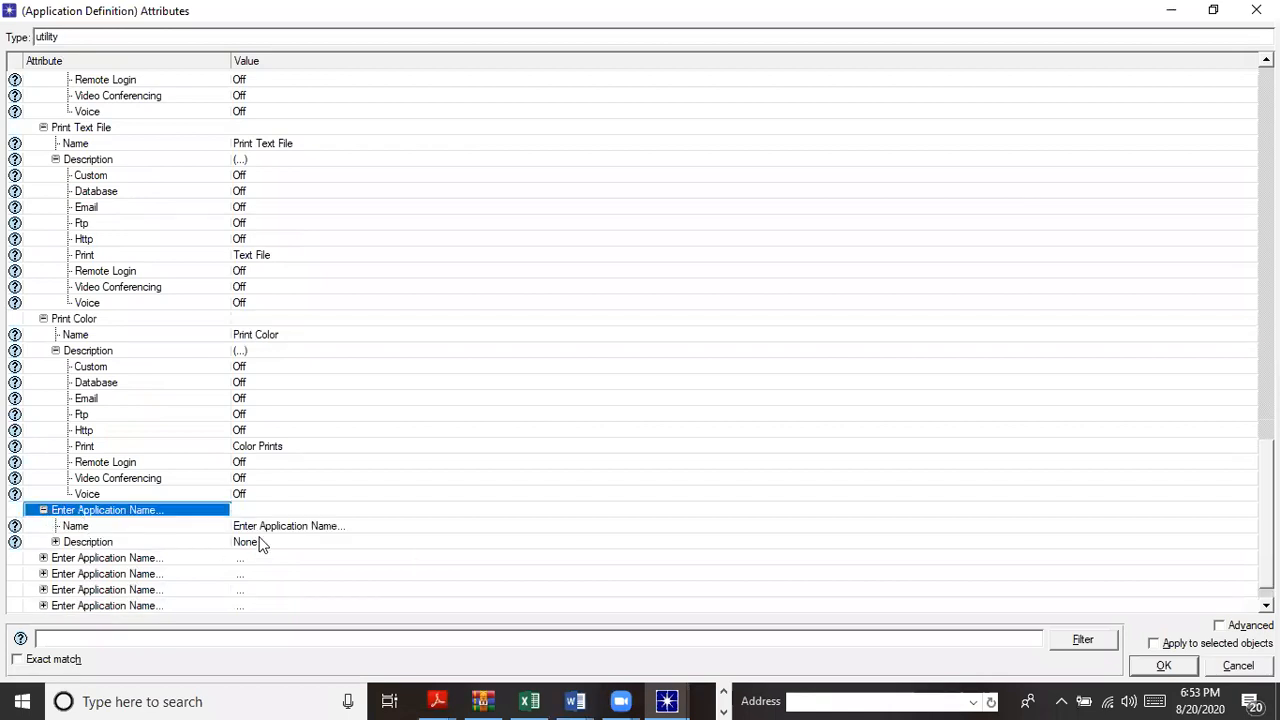
{"action": "left_click", "coordinate": [55, 543]}
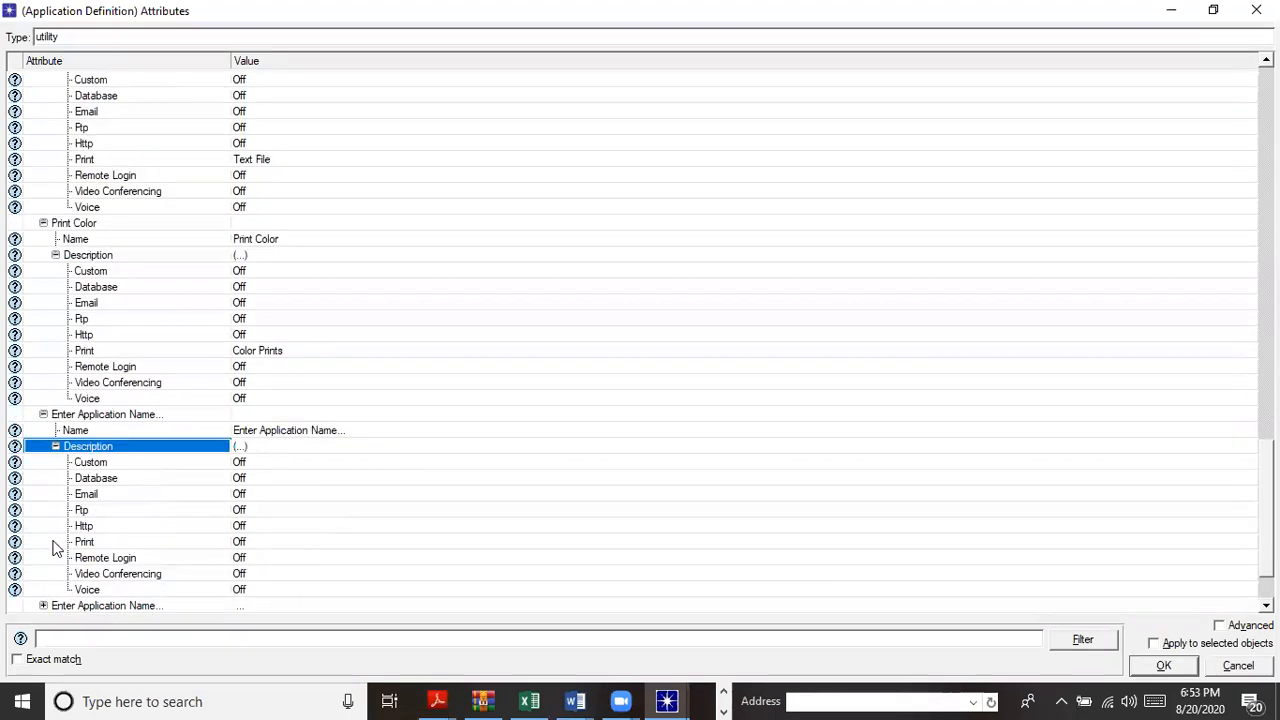
{"action": "left_click", "coordinate": [257, 561]}
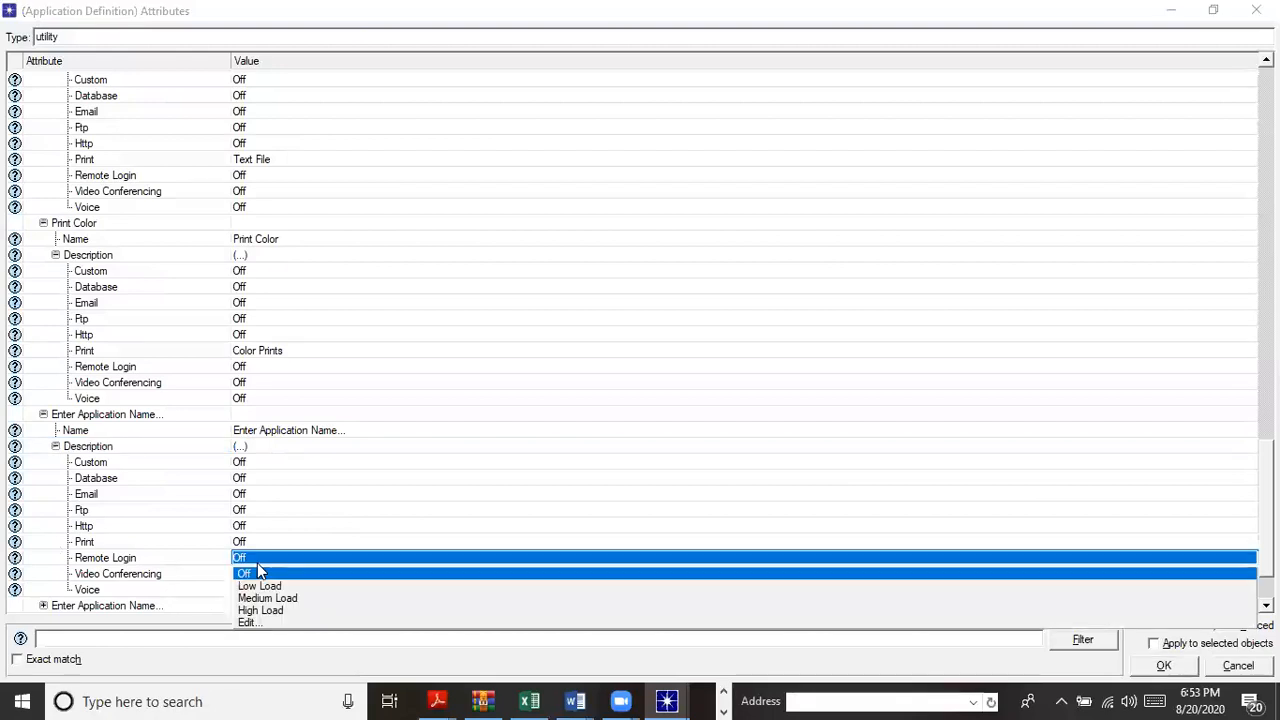
{"action": "left_click", "coordinate": [283, 609]}
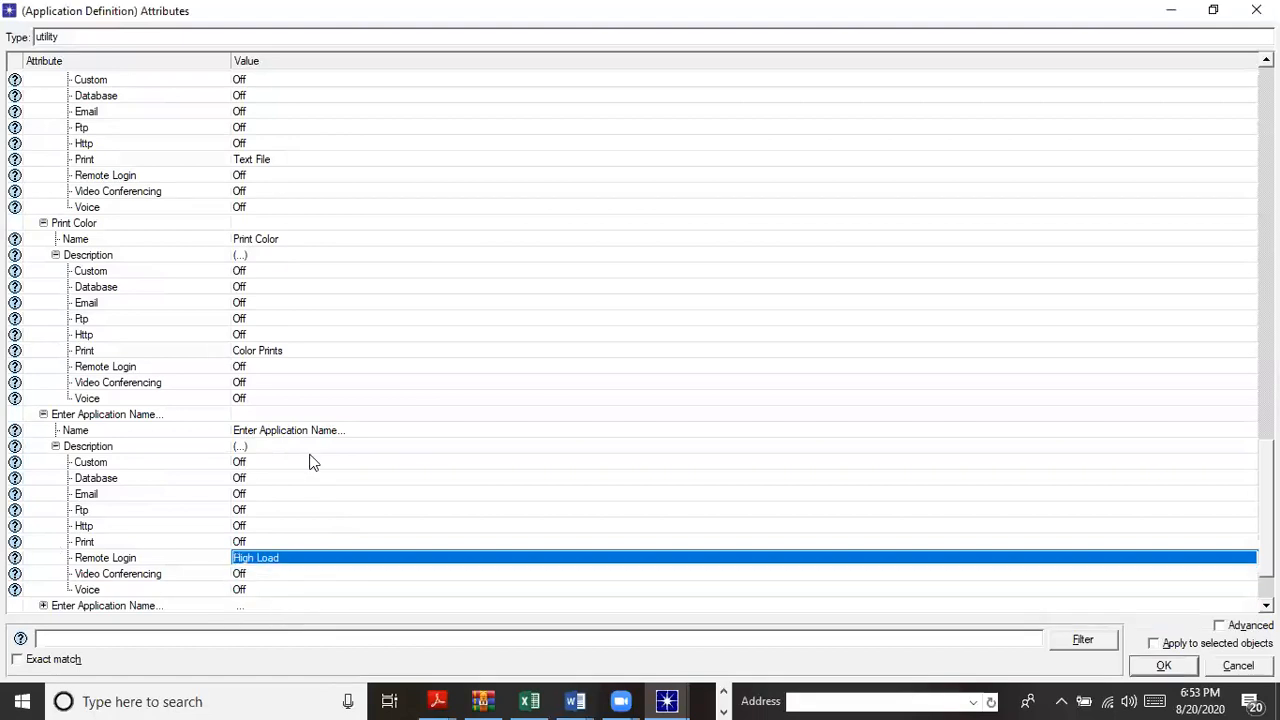
{"action": "left_click", "coordinate": [313, 430]}
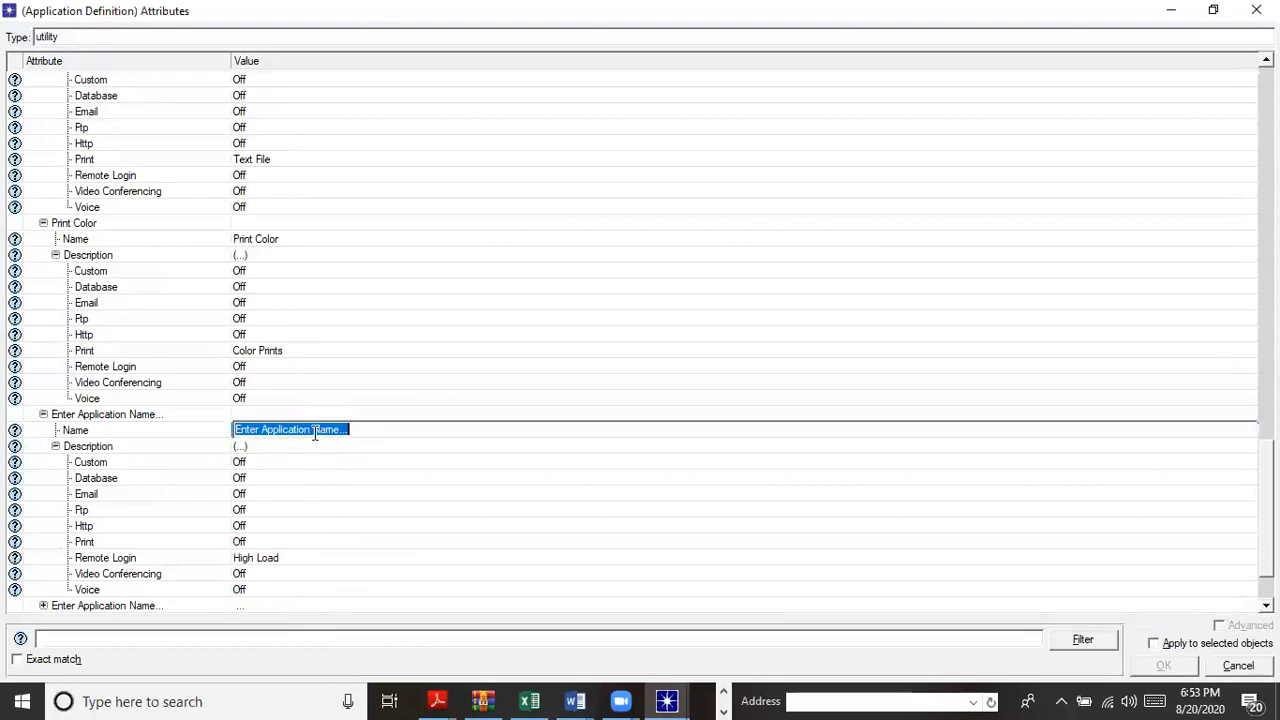
{"action": "type", "text": "Rem"}
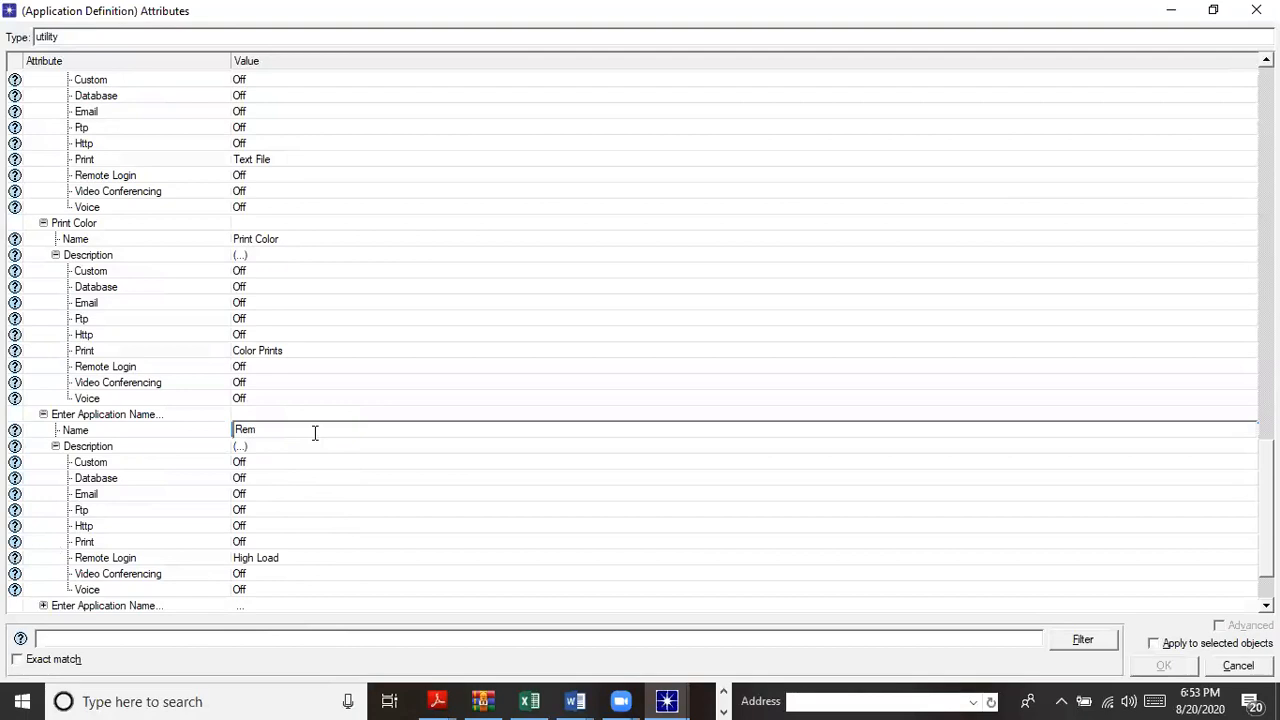
{"action": "type", "text": "ote Login High Load"}
{"action": "key", "text": "Return"}
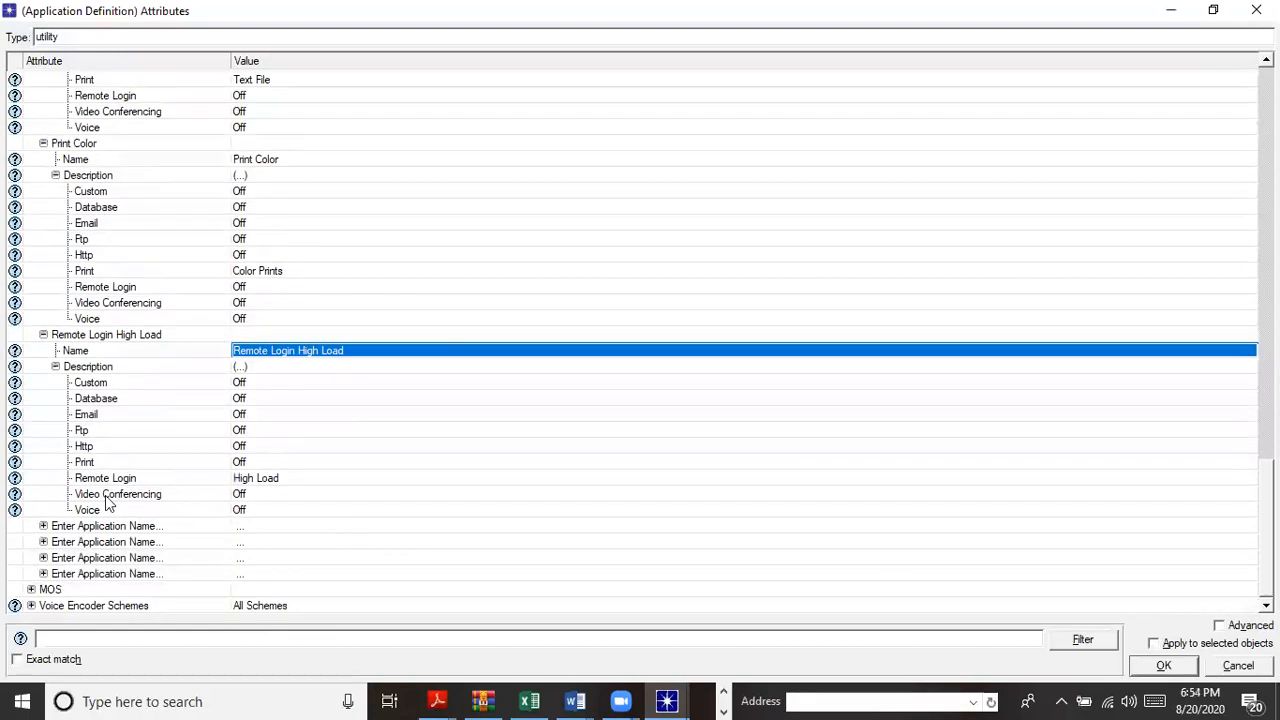
In the eleventh application row, set Video Conferencing to VCR Quality Video and name the application Video Conferance VCR Quality Video.
{"action": "left_click", "coordinate": [43, 527]}
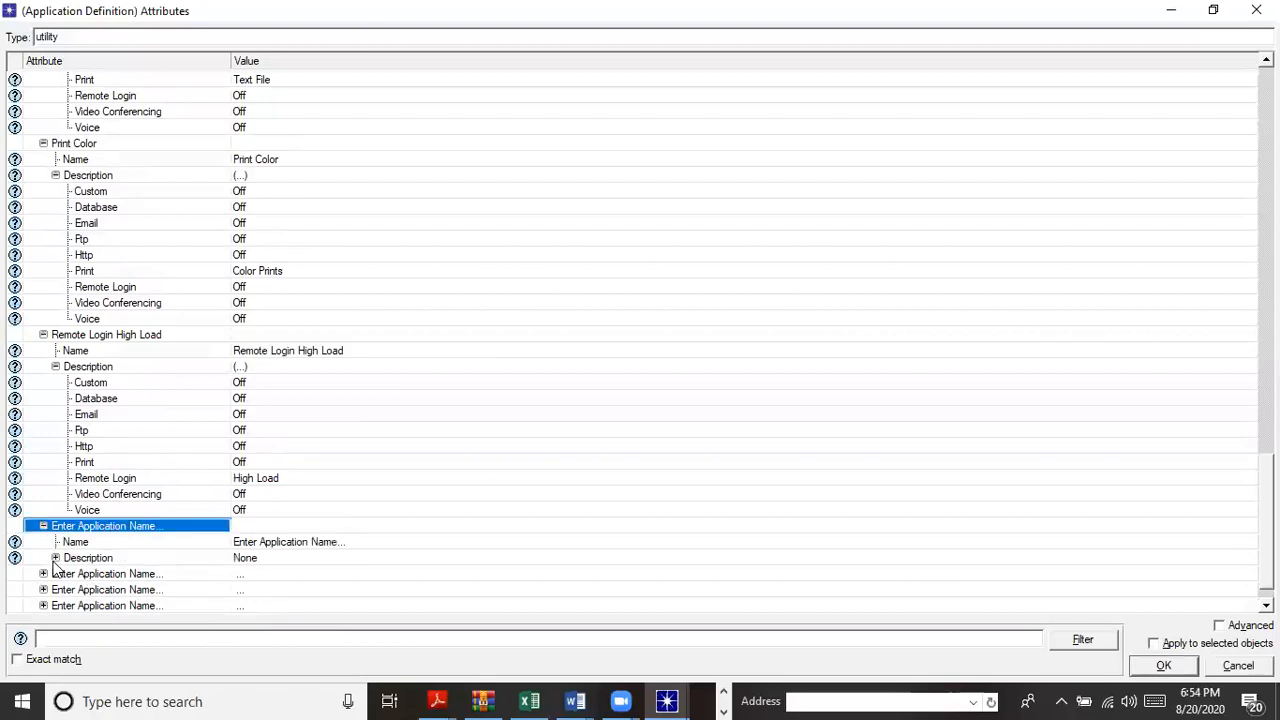
{"action": "left_click", "coordinate": [56, 558]}
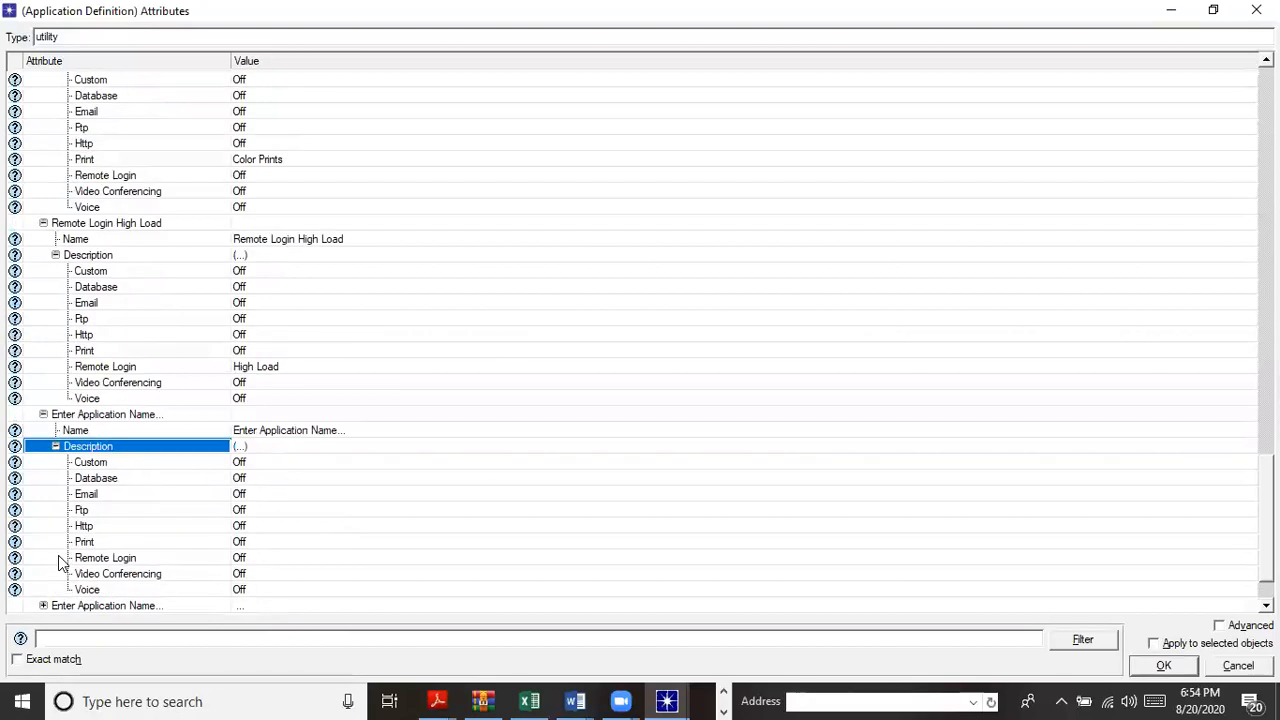
{"action": "left_click", "coordinate": [248, 575]}
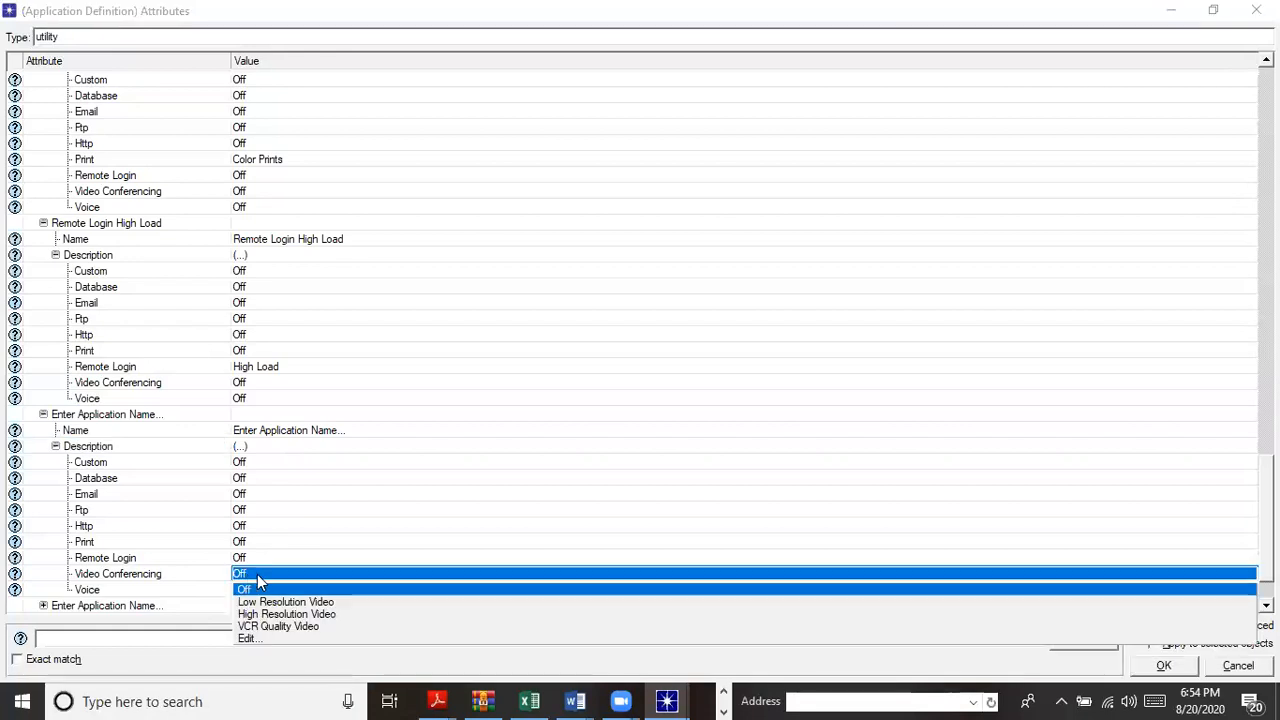
{"action": "left_click", "coordinate": [296, 627]}
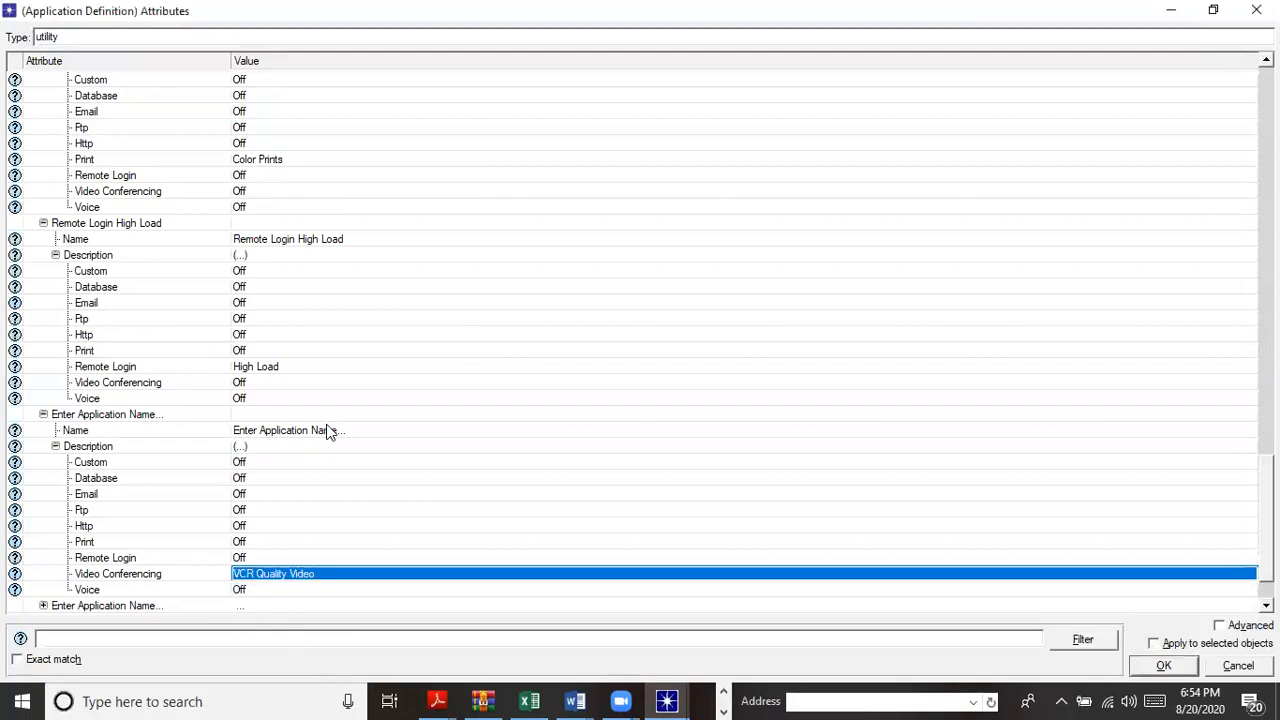
{"action": "left_click", "coordinate": [352, 430]}
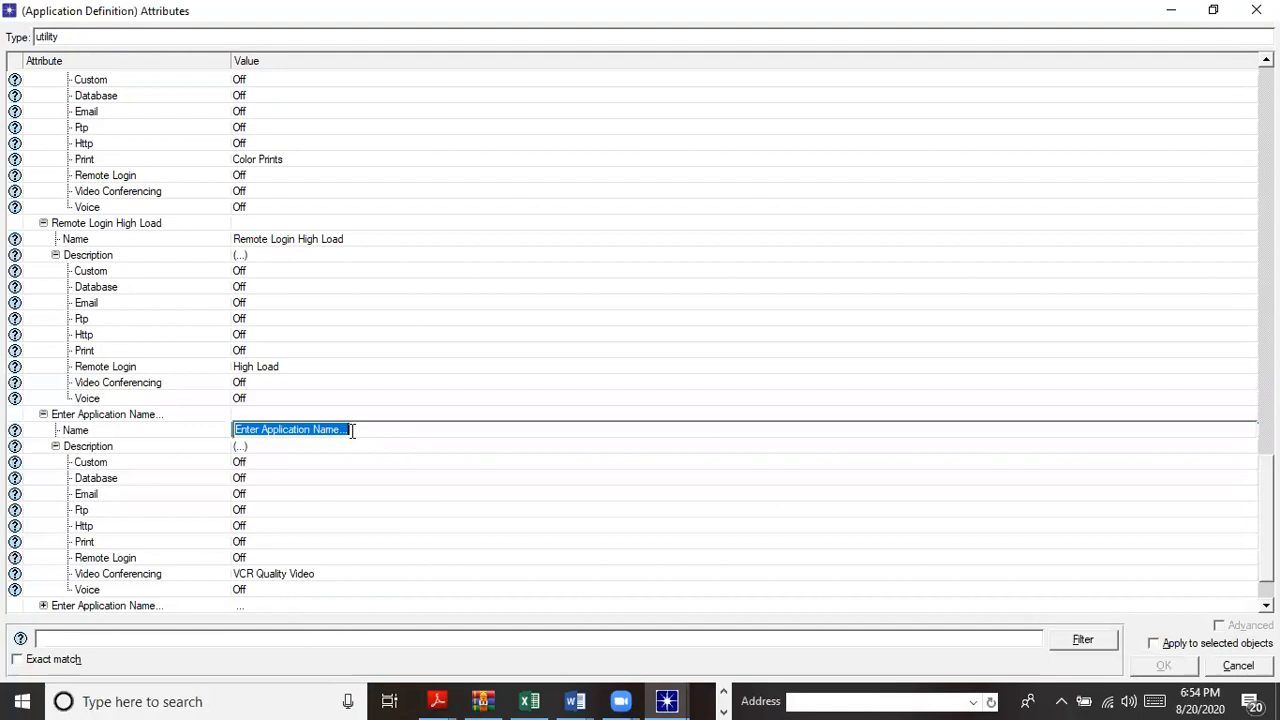
{"action": "type", "text": "Vide"}
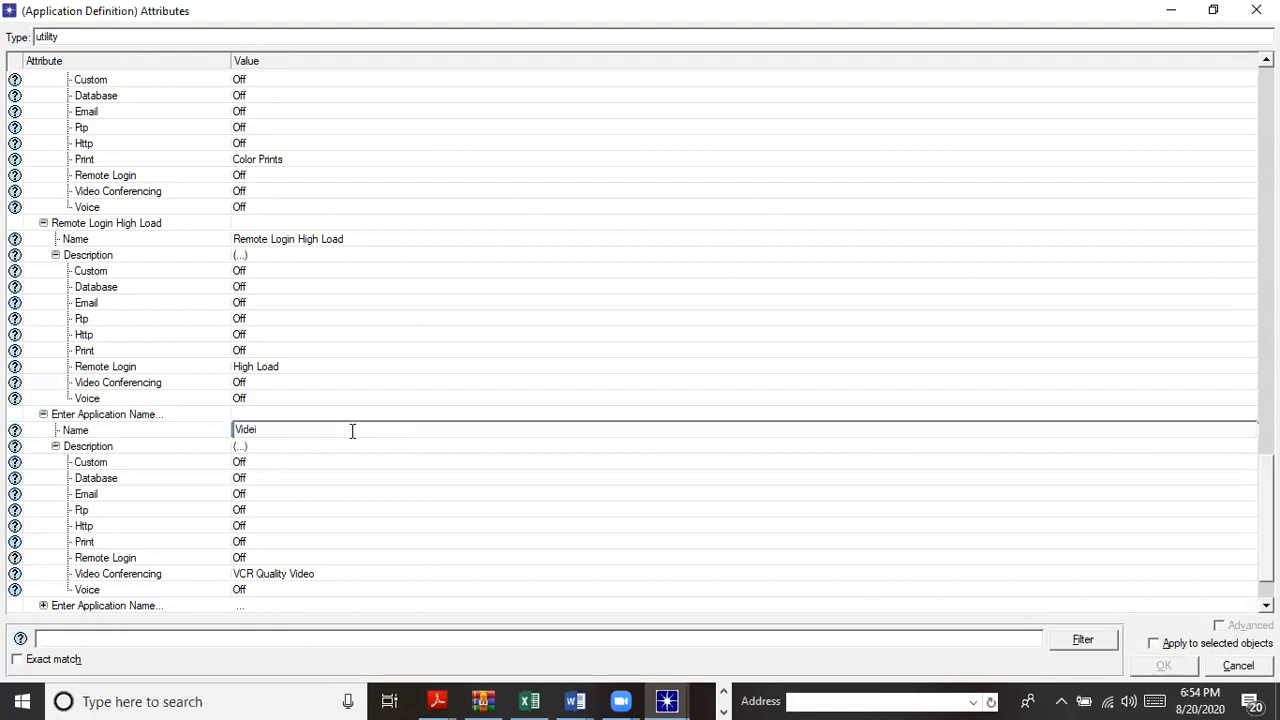
{"action": "type", "text": "o Confere"}
{"action": "key", "text": "BackSpace"}
{"action": "type", "text": "ance VCR Quality"}
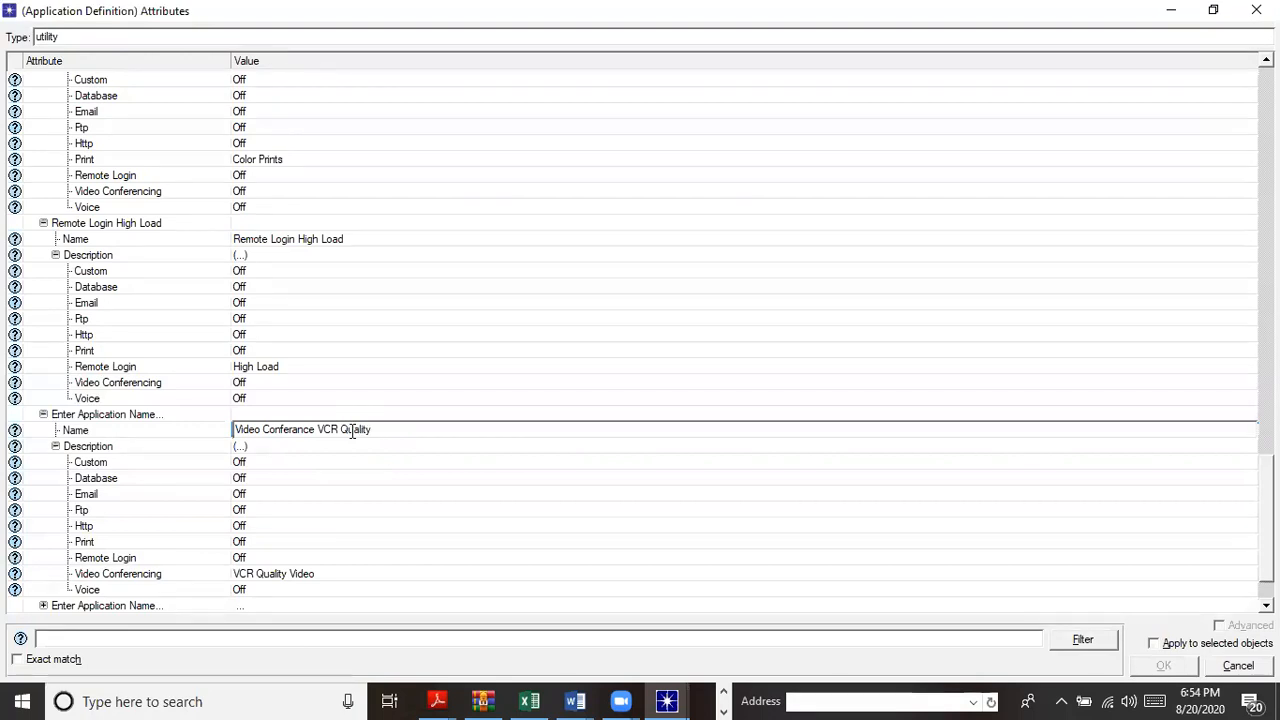
{"action": "type", "text": " Video"}
{"action": "key", "text": "Return"}
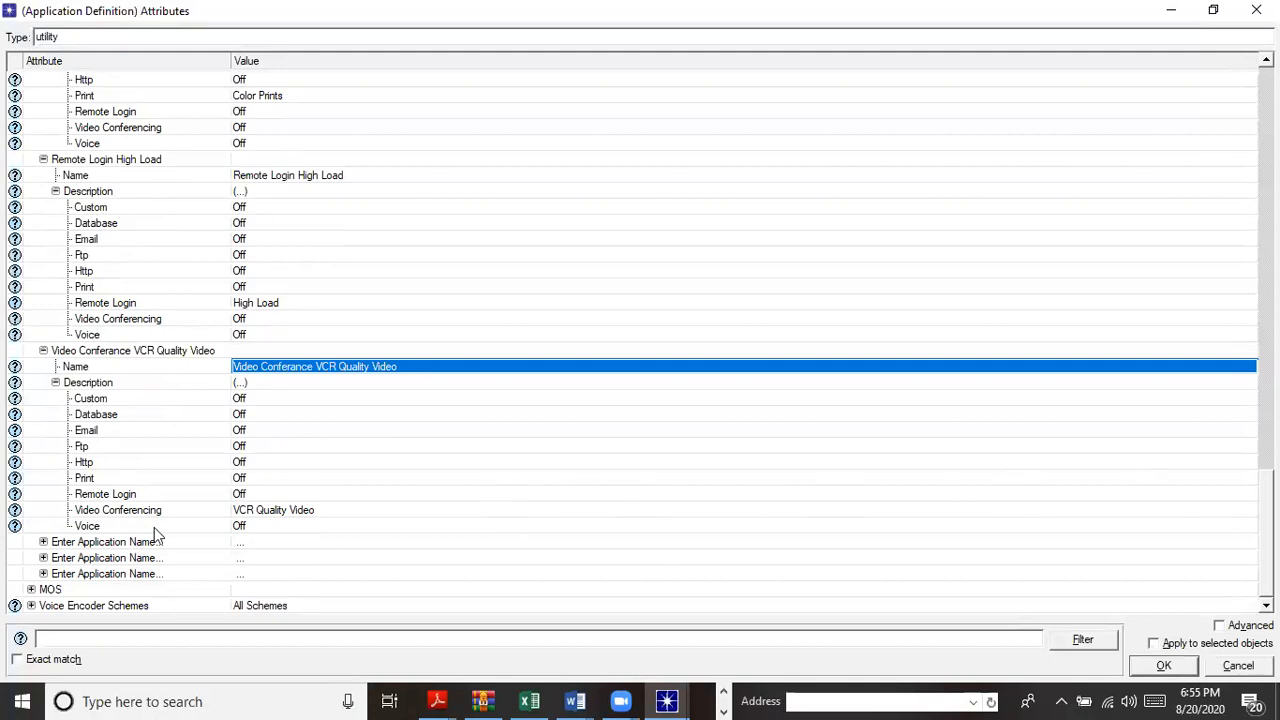
In the twelfth application row, set Voice to IP Telephony in its description and name the application VoIP IP Telephone.
{"action": "left_click", "coordinate": [43, 541]}
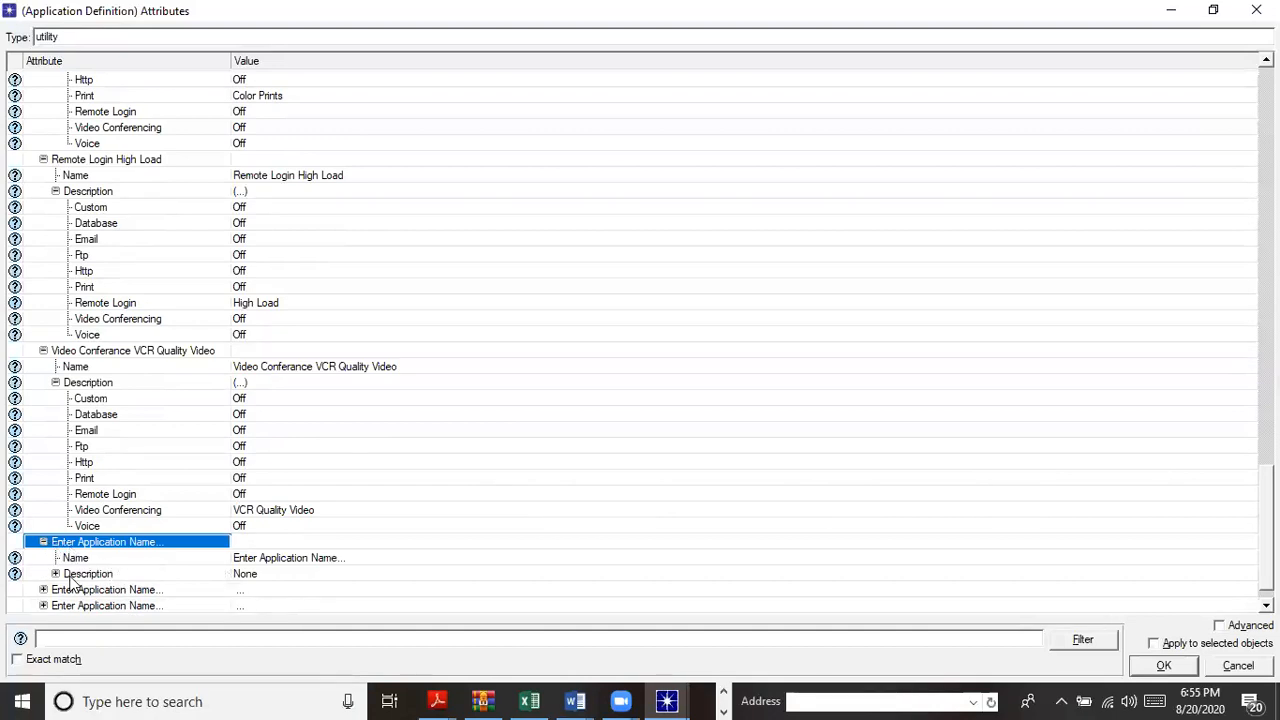
{"action": "left_click", "coordinate": [55, 573]}
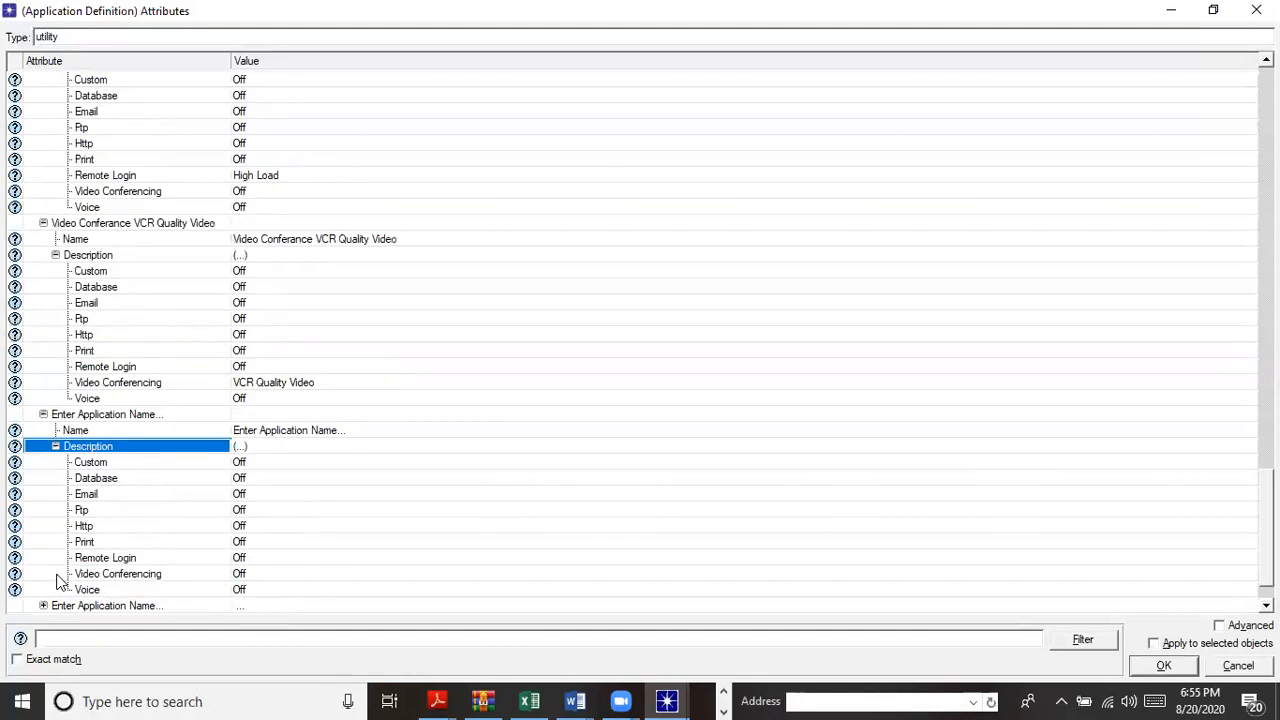
{"action": "left_click", "coordinate": [250, 592]}
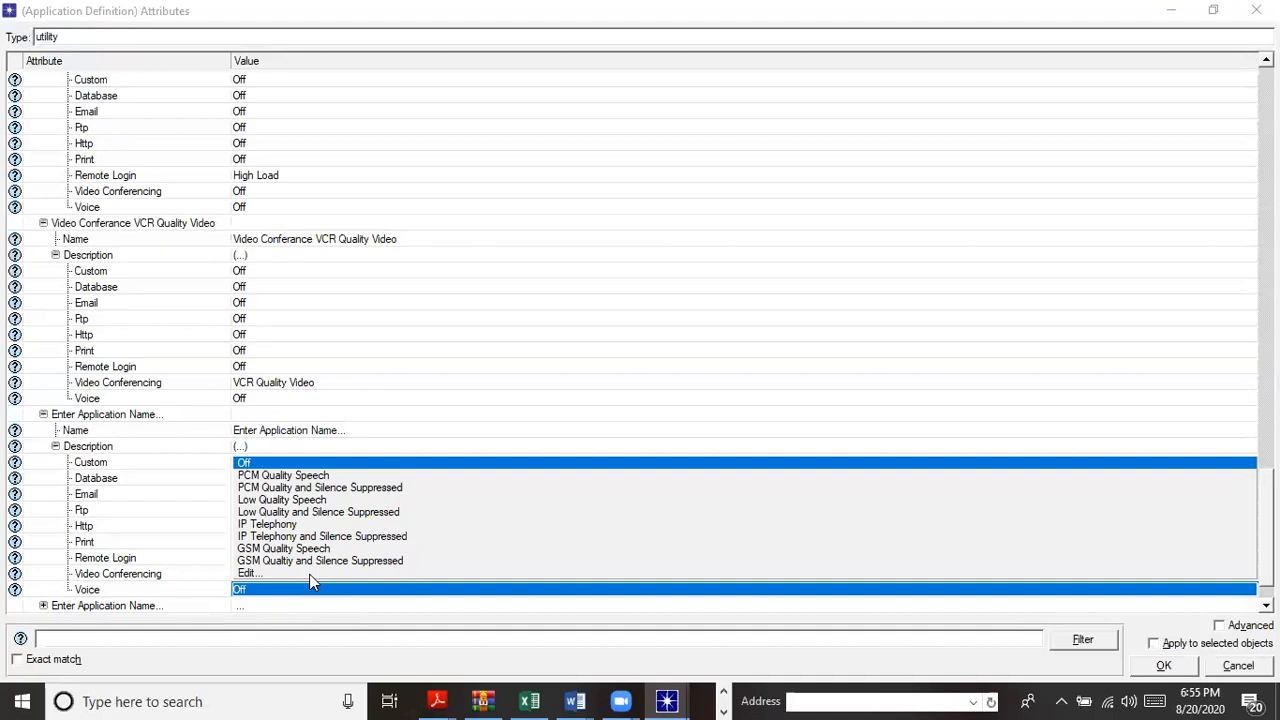
{"action": "left_click", "coordinate": [282, 527]}
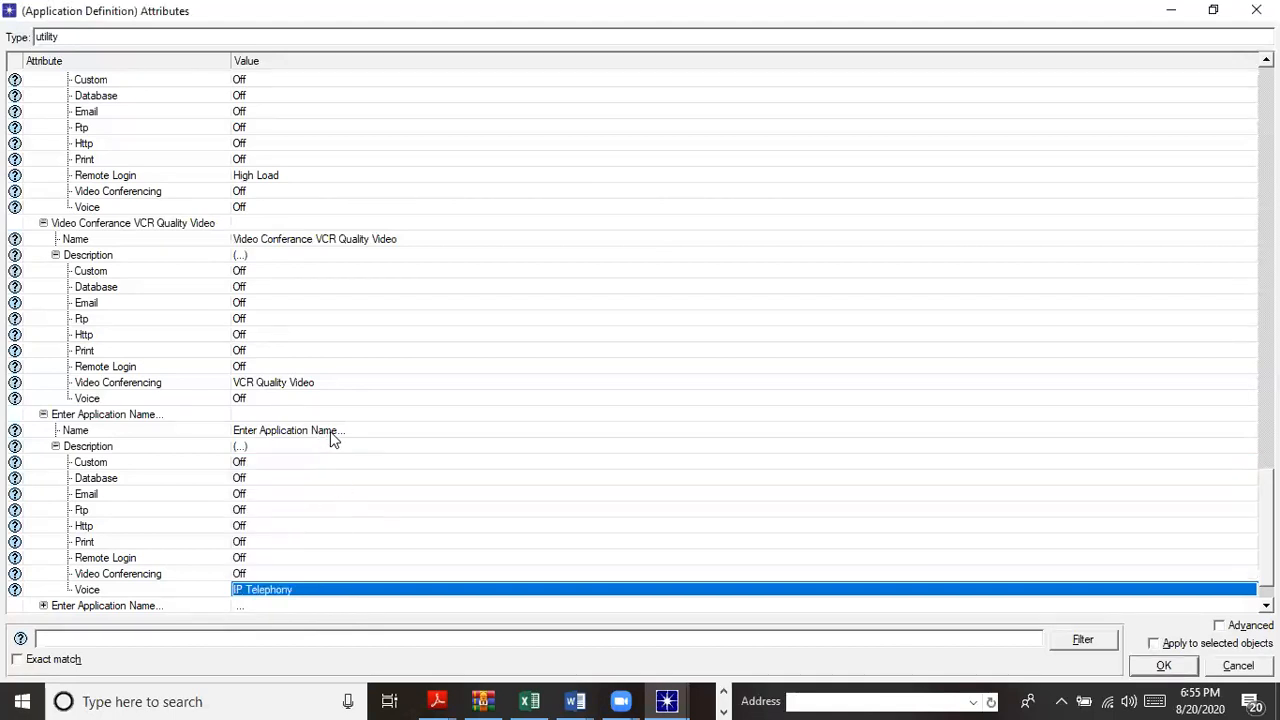
{"action": "left_click", "coordinate": [345, 430]}
{"action": "type", "text": "V"}
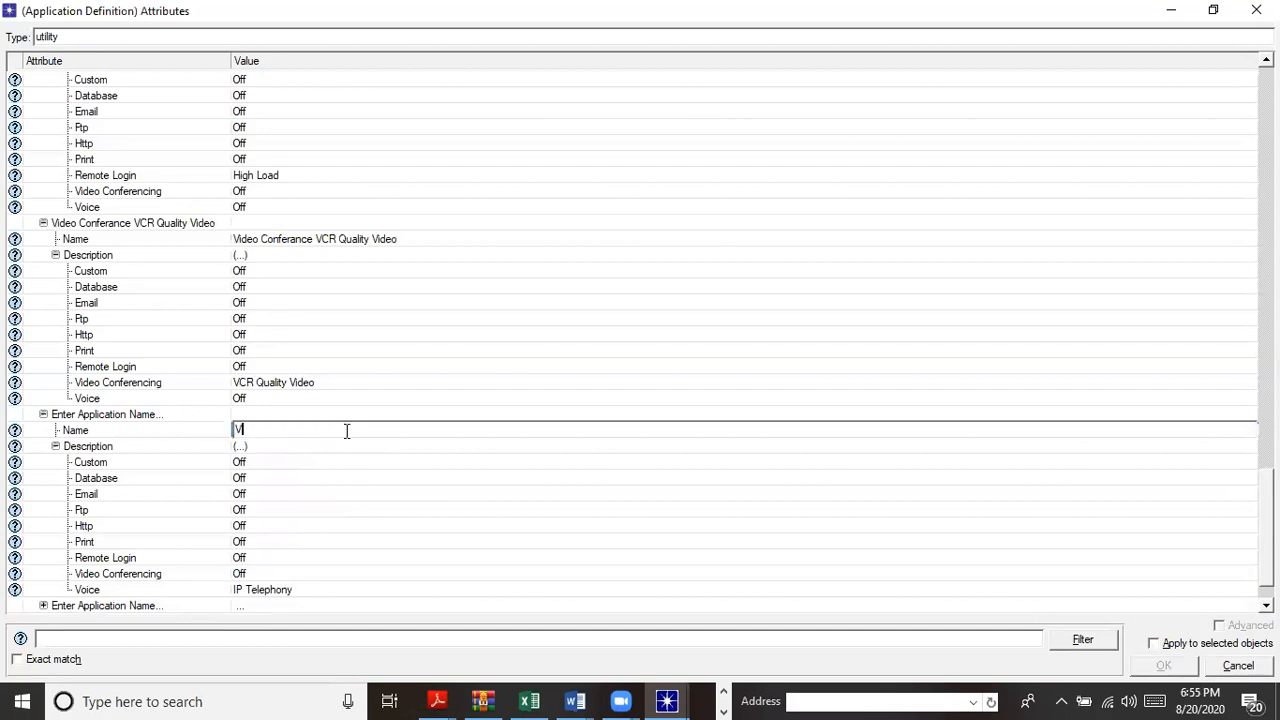
{"action": "type", "text": "oIP IP Telephone"}
{"action": "key", "text": "Return"}
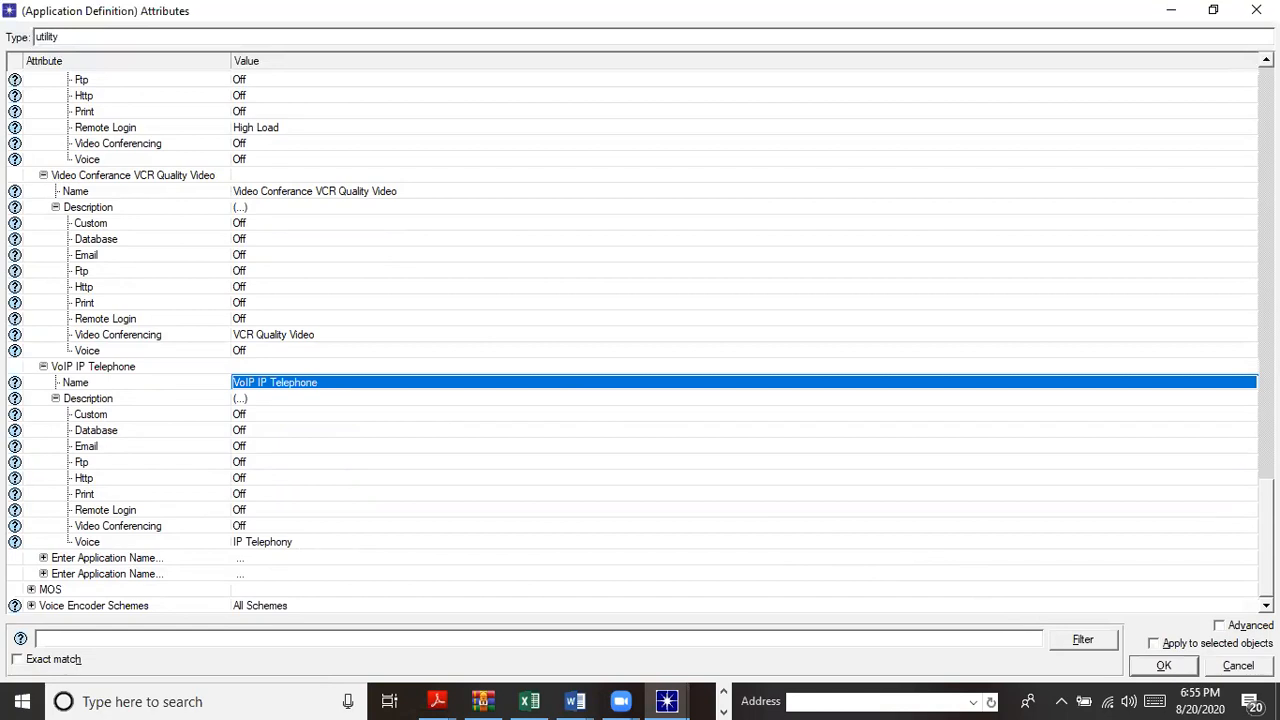
Set the number of application definition rows to 12 and save the Application Definition attributes.
{"action": "scroll", "coordinate": [1243, 391], "scroll_direction": "up", "scroll_amount": 15}
{"action": "scroll", "coordinate": [1224, 272], "scroll_direction": "up", "scroll_amount": 15}
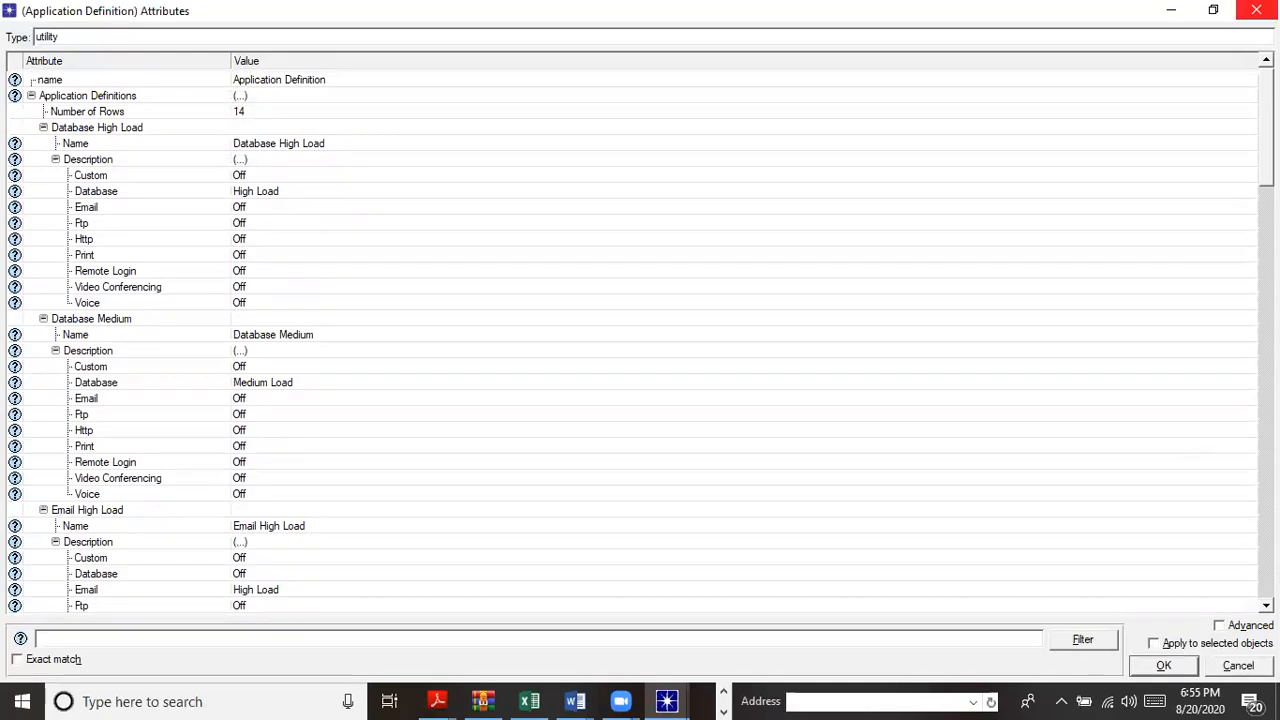
{"action": "left_click", "coordinate": [289, 112]}
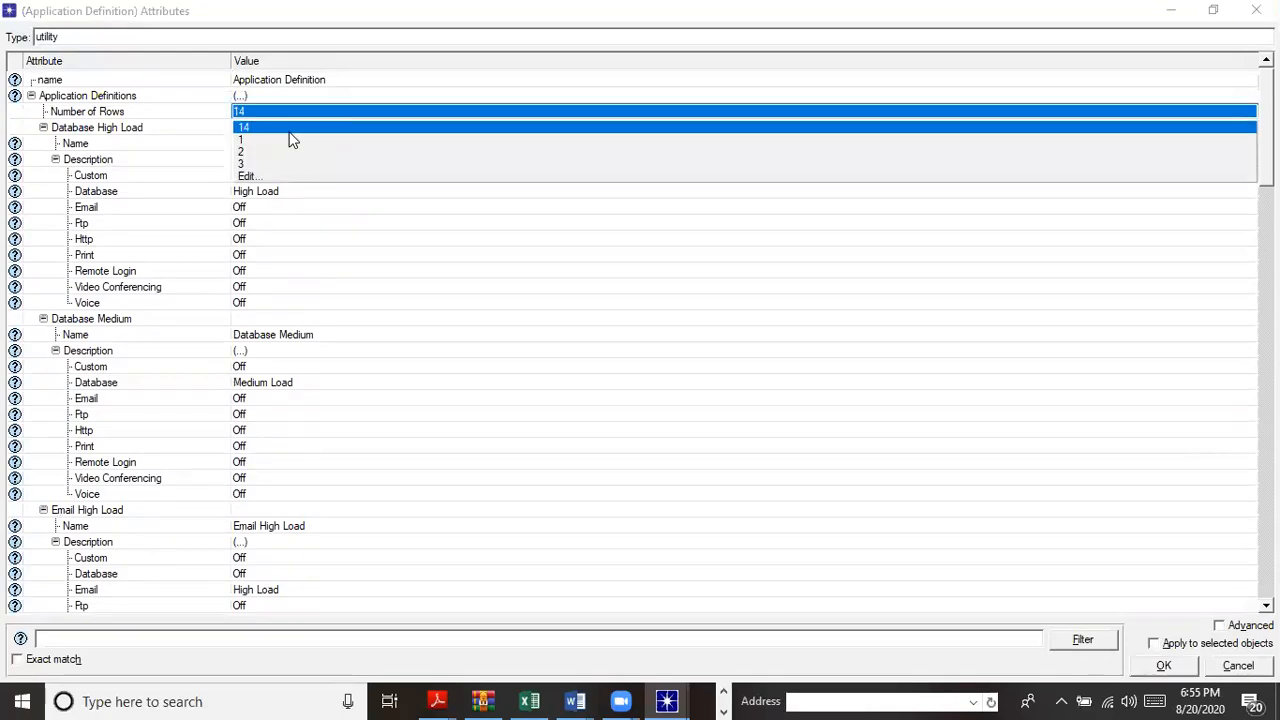
{"action": "left_click", "coordinate": [268, 116]}
{"action": "left_click", "coordinate": [266, 116]}
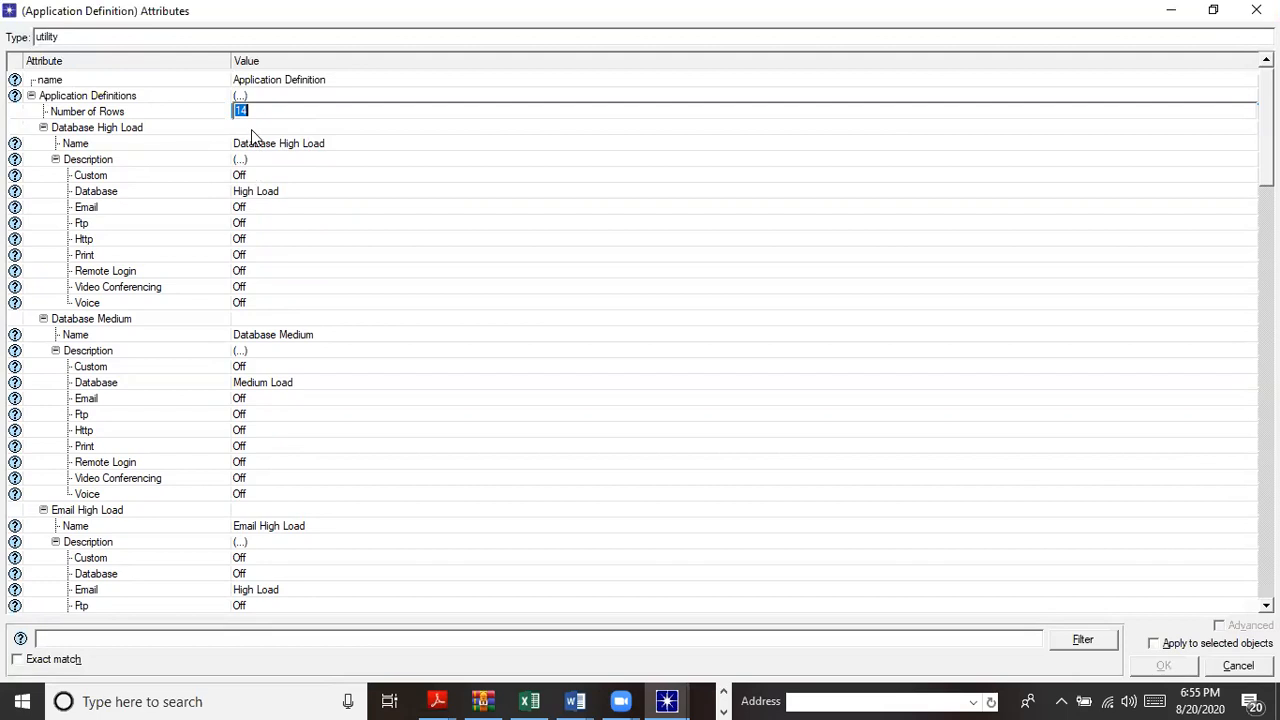
{"action": "type", "text": "12"}
{"action": "left_click", "coordinate": [196, 107]}
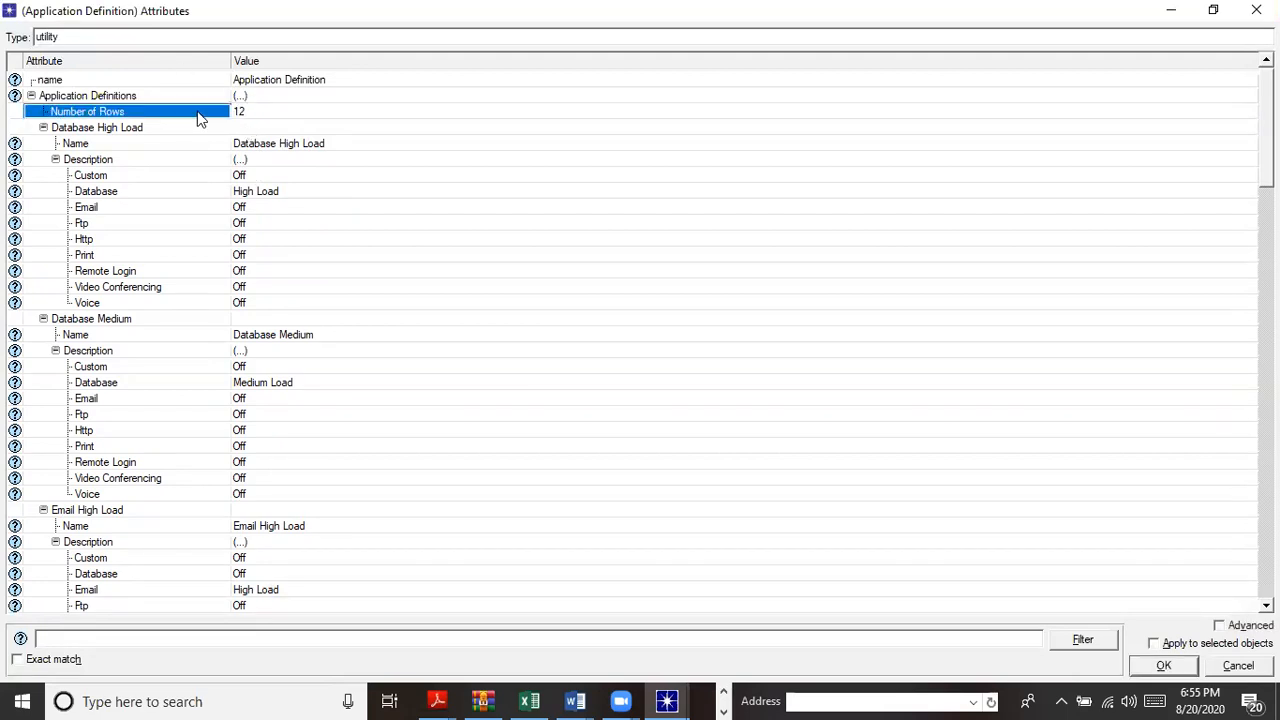
{"action": "scroll", "coordinate": [640, 340], "scroll_direction": "down", "scroll_amount": 20}
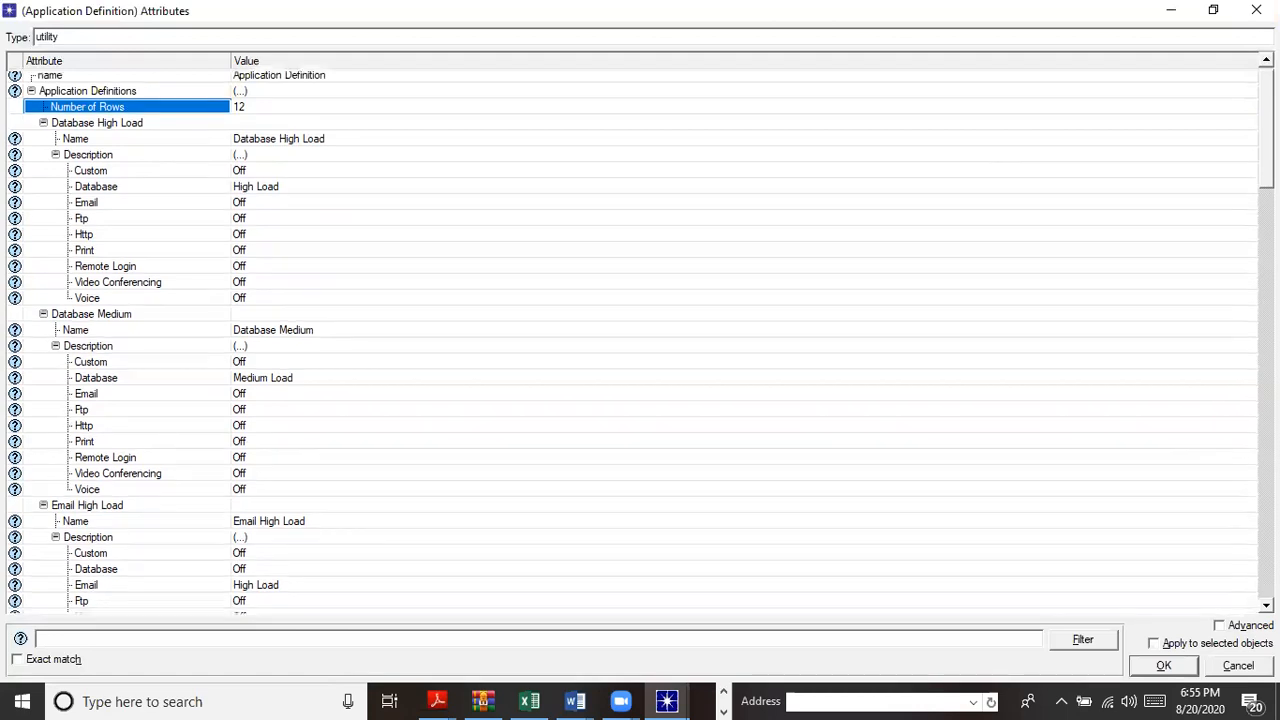
{"action": "scroll", "coordinate": [640, 340], "scroll_direction": "down", "scroll_amount": 18}
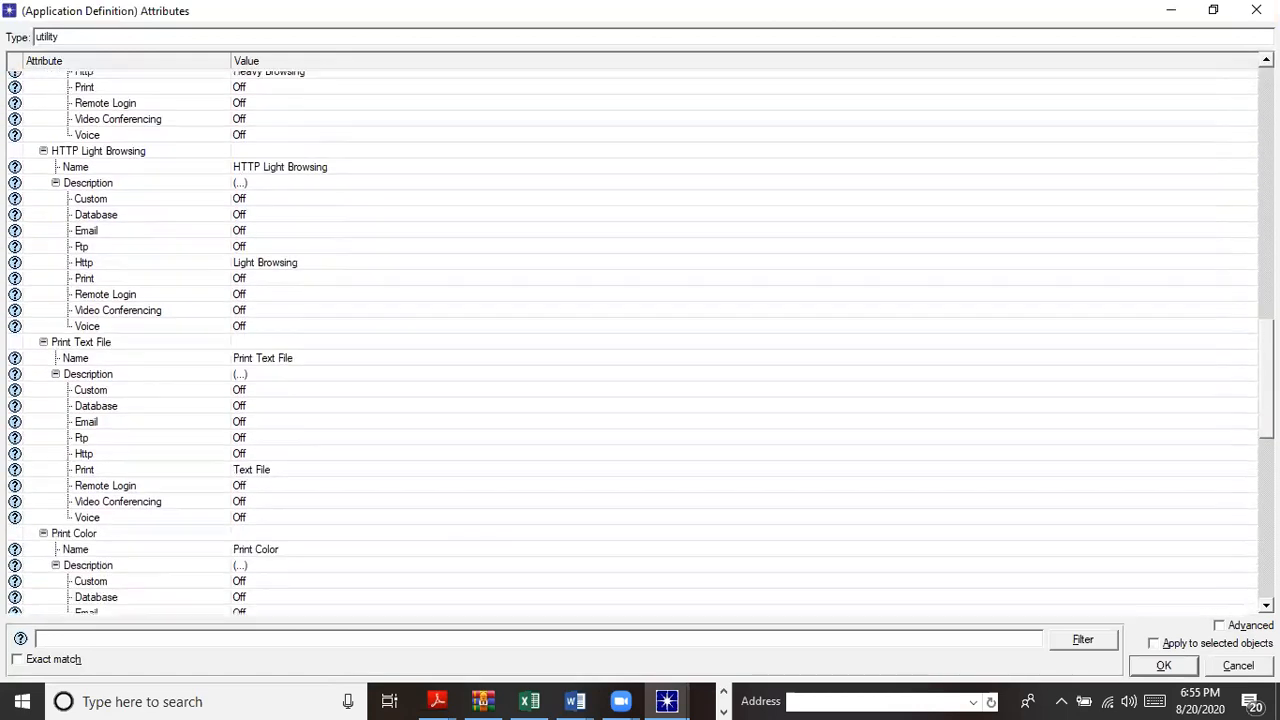
{"action": "scroll", "coordinate": [640, 340], "scroll_direction": "down", "scroll_amount": 2}
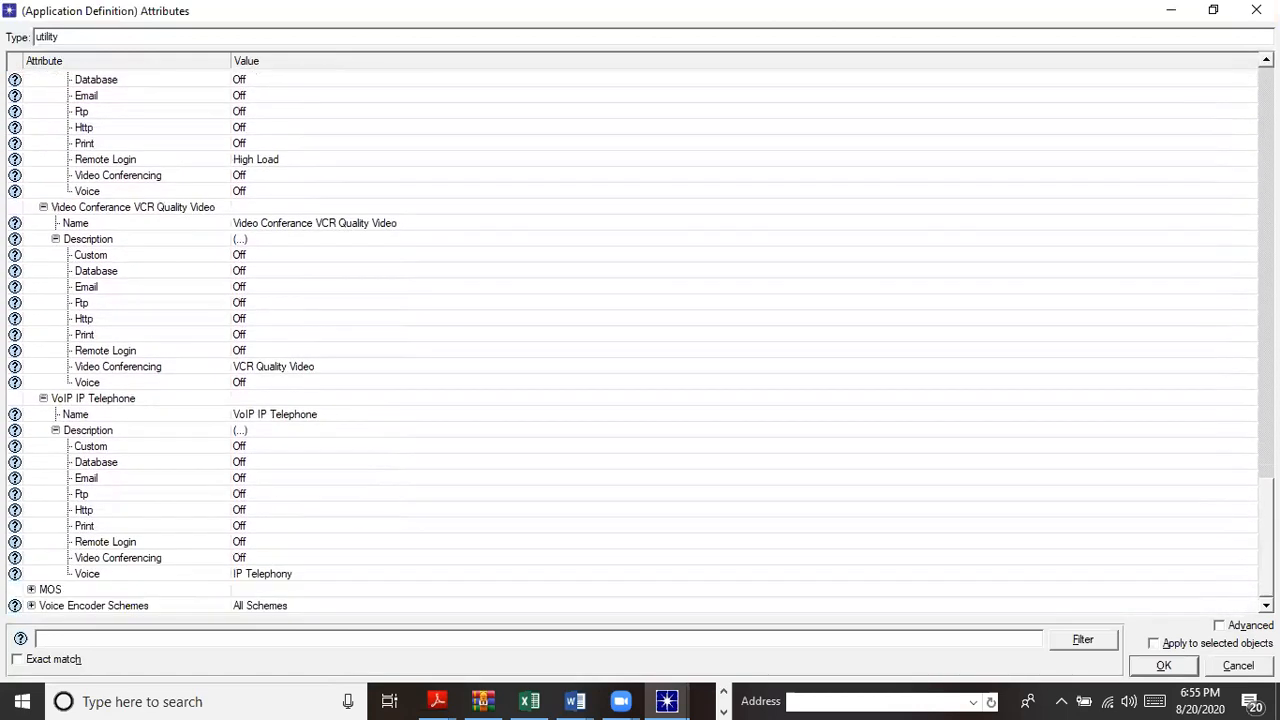
{"action": "left_click", "coordinate": [1163, 666]}
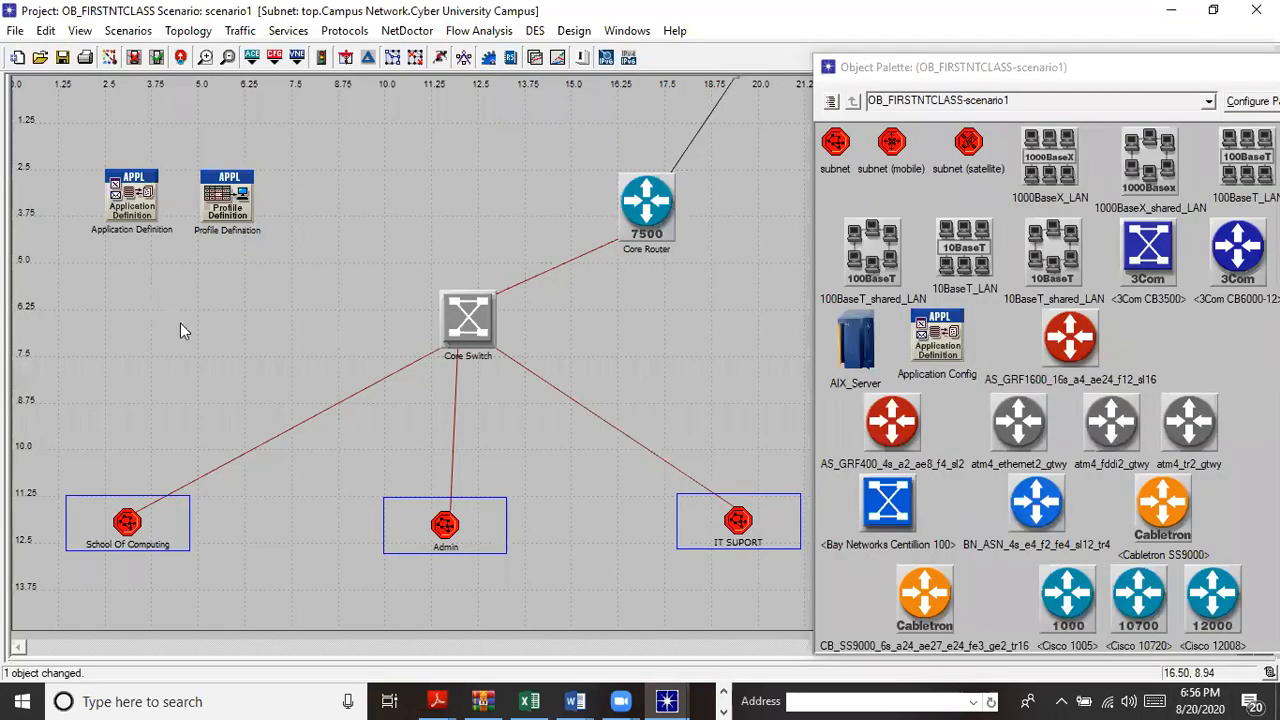
Examine the list of defined applications in the Application Definition object's attributes and close the dialog.
{"action": "right_click", "coordinate": [133, 210]}
{"action": "left_click", "coordinate": [193, 217]}
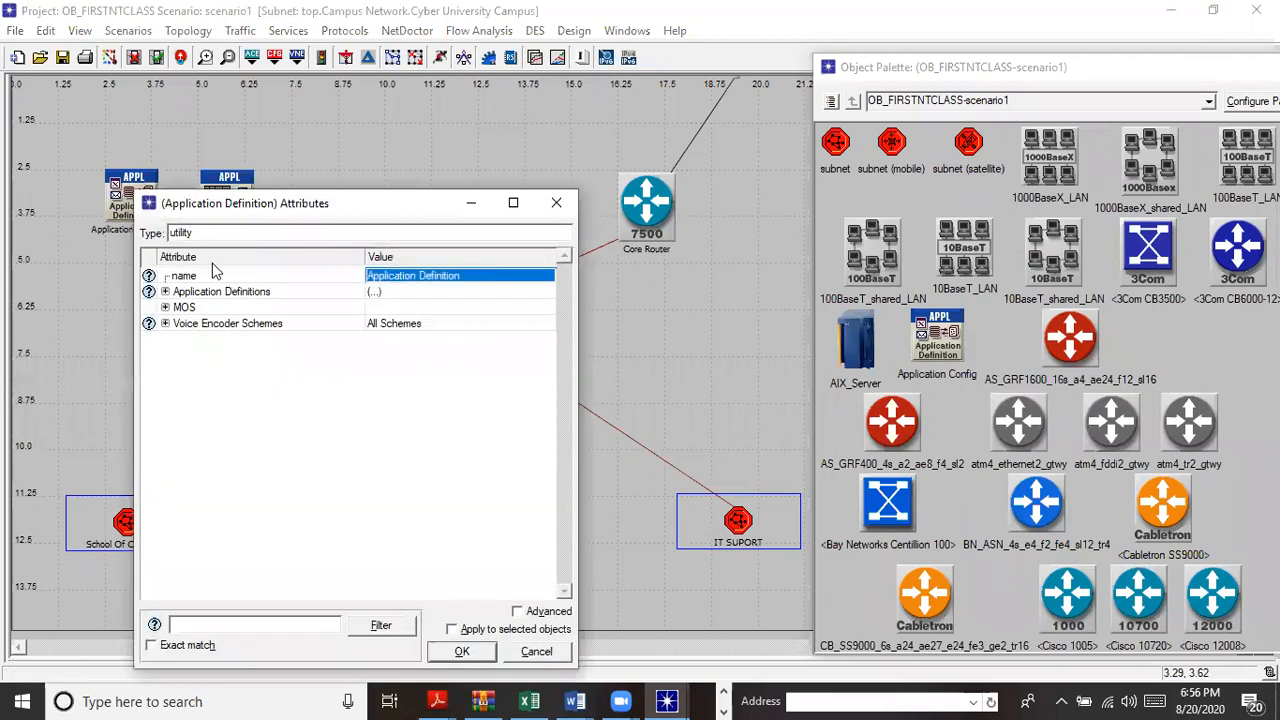
{"action": "left_click", "coordinate": [165, 292]}
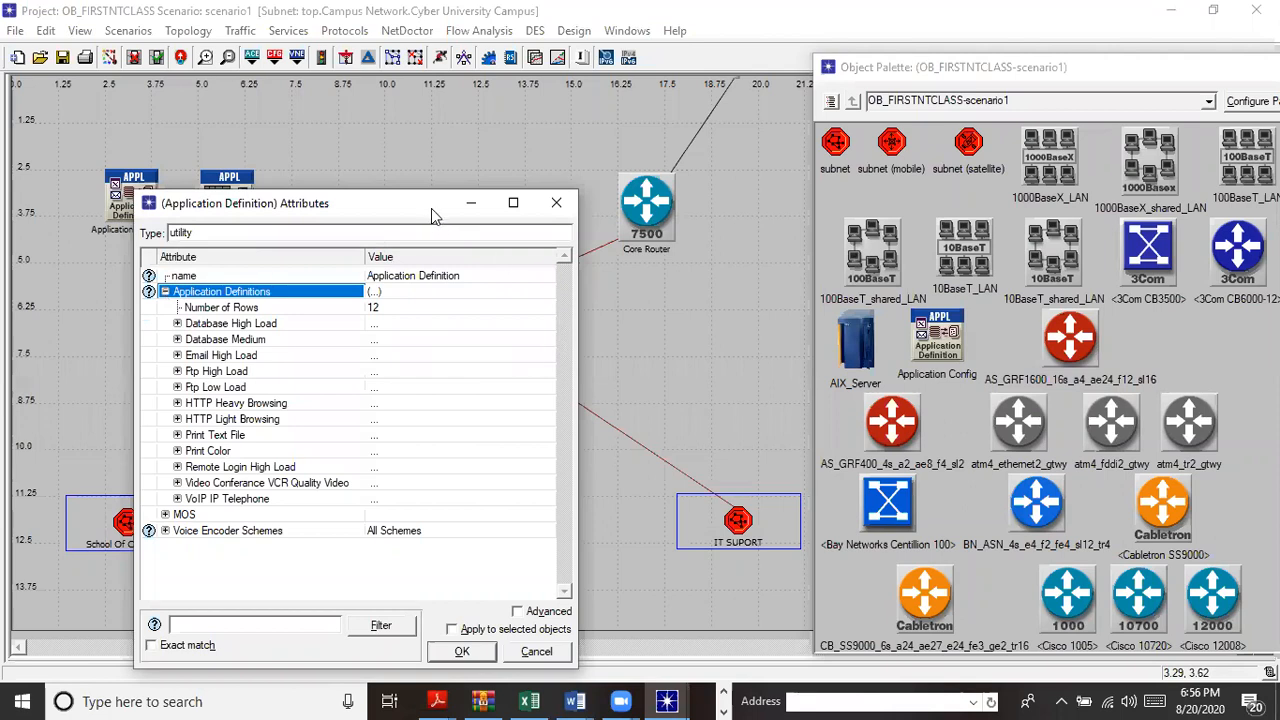
{"action": "left_click_drag", "start_coordinate": [431, 208], "coordinate": [433, 126]}
{"action": "left_click", "coordinate": [462, 568]}
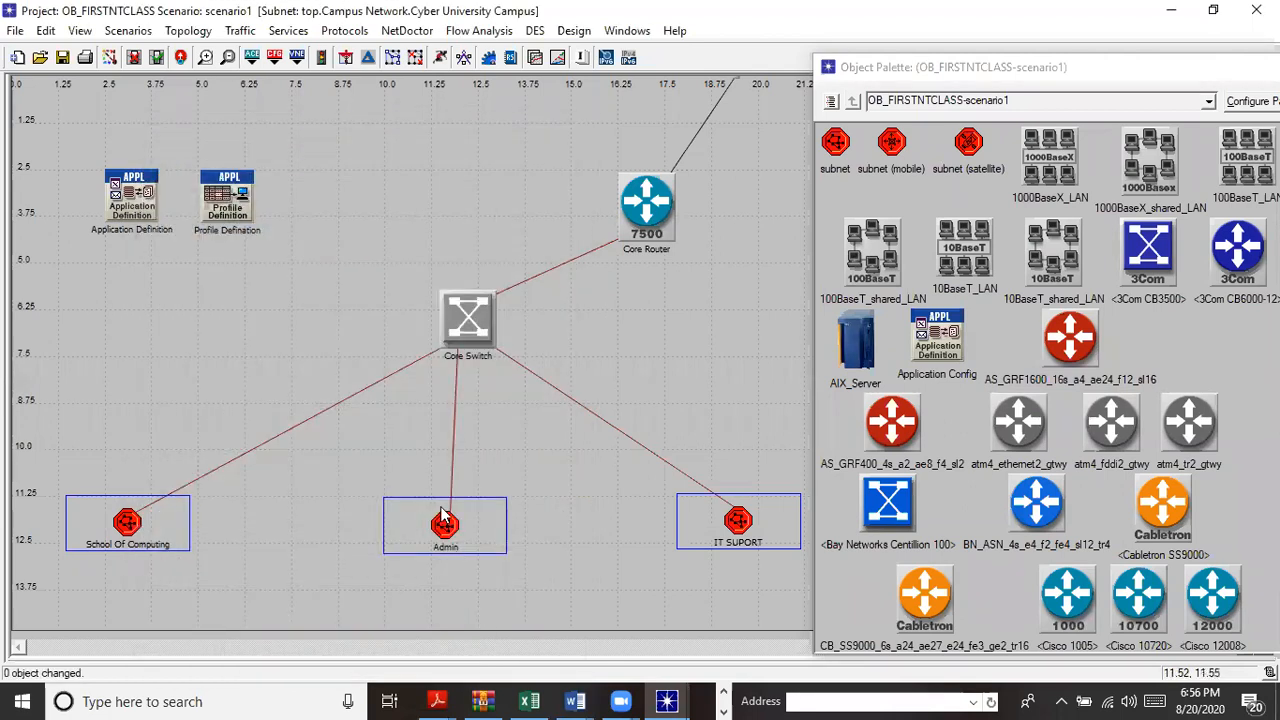
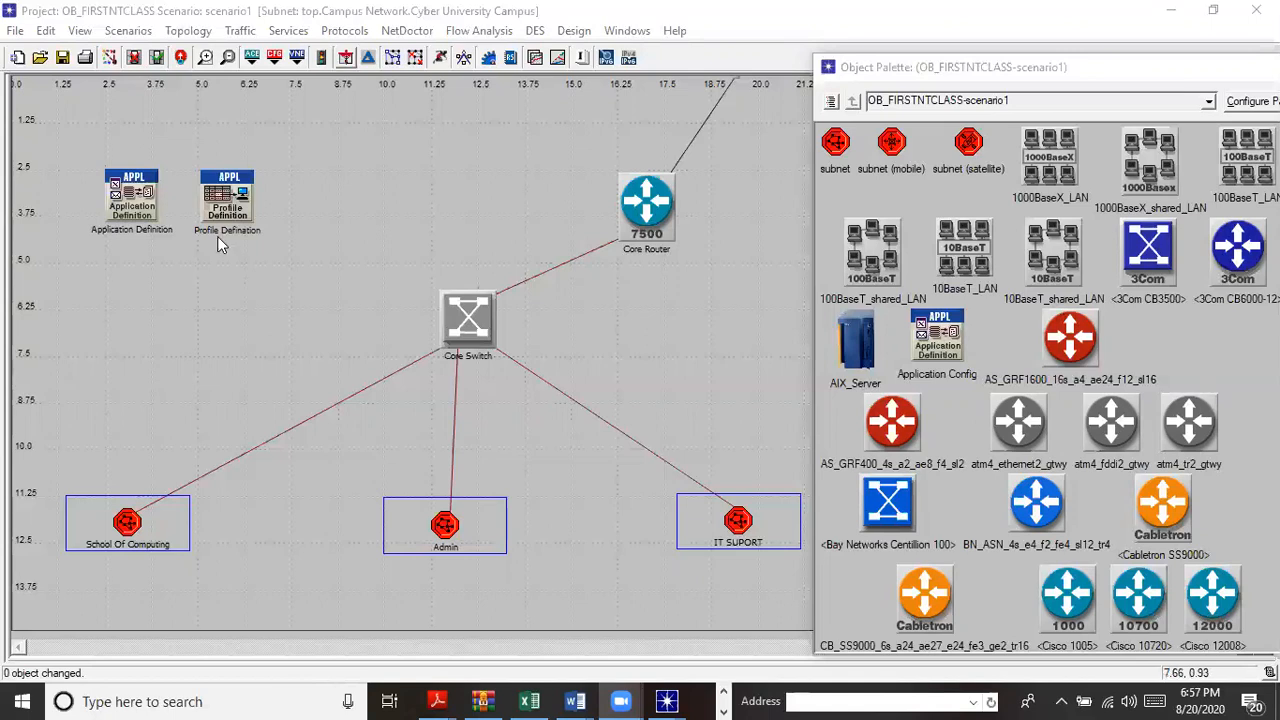
In the Profile Defination attributes, set the number of application rows for the School of Computing profile to 5.
{"action": "left_click_drag", "start_coordinate": [1084, 72], "coordinate": [1130, 84]}
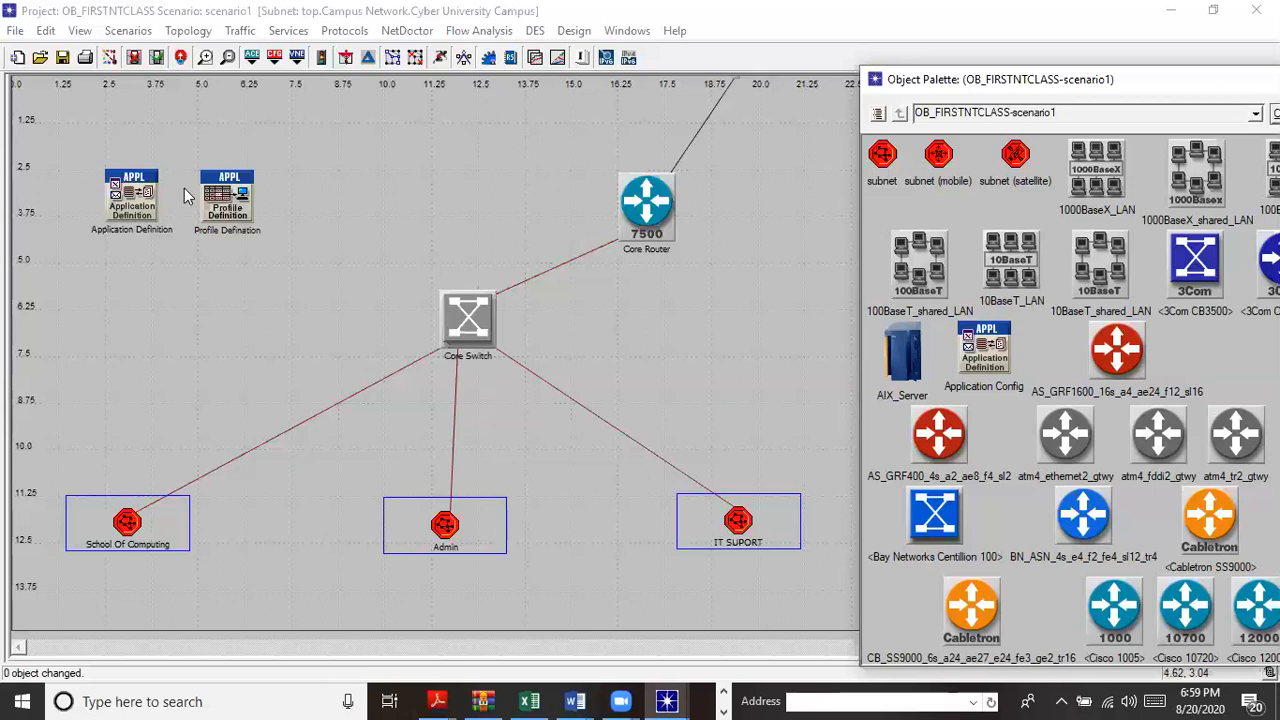
{"action": "right_click", "coordinate": [237, 214]}
{"action": "left_click", "coordinate": [325, 214]}
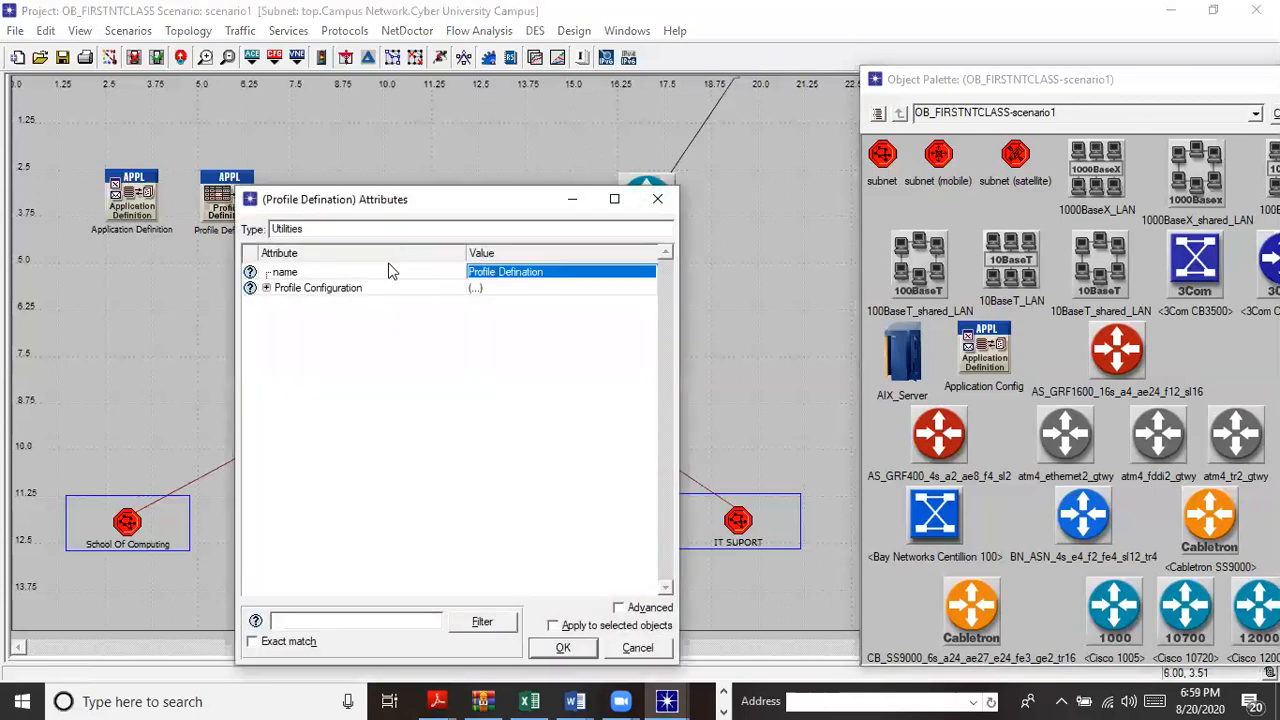
{"action": "left_click", "coordinate": [266, 288]}
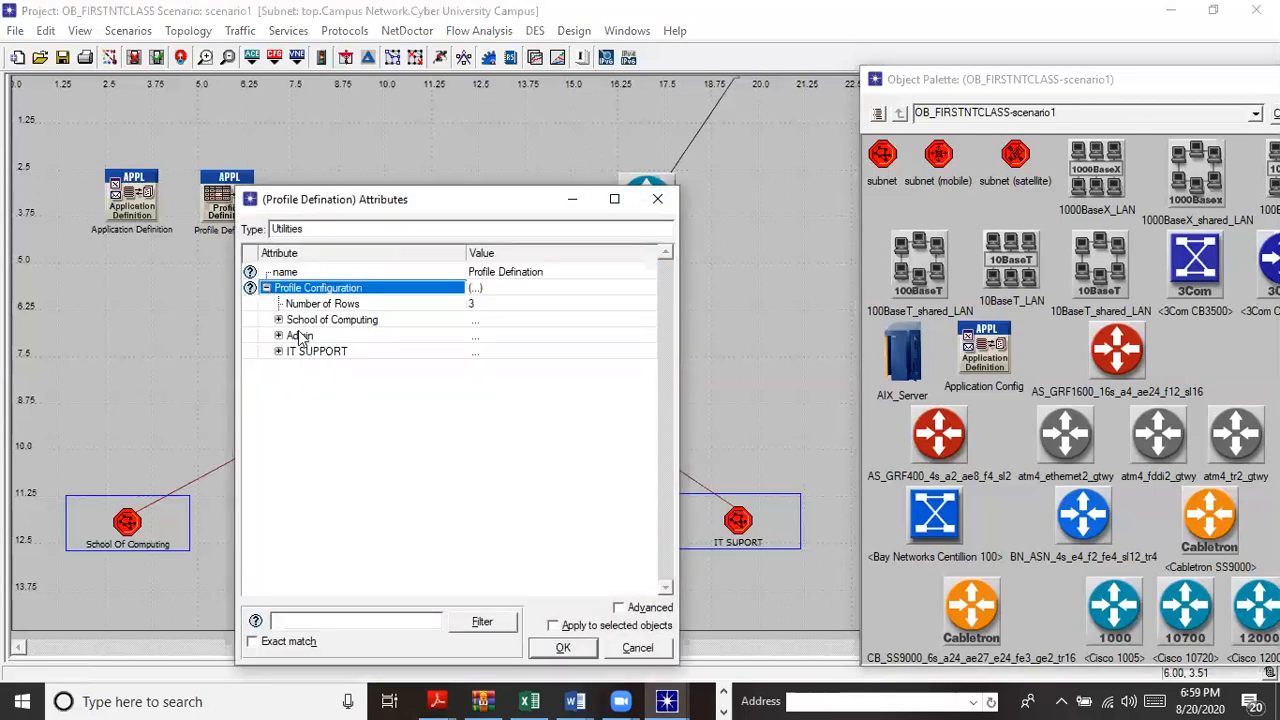
{"action": "left_click", "coordinate": [279, 319]}
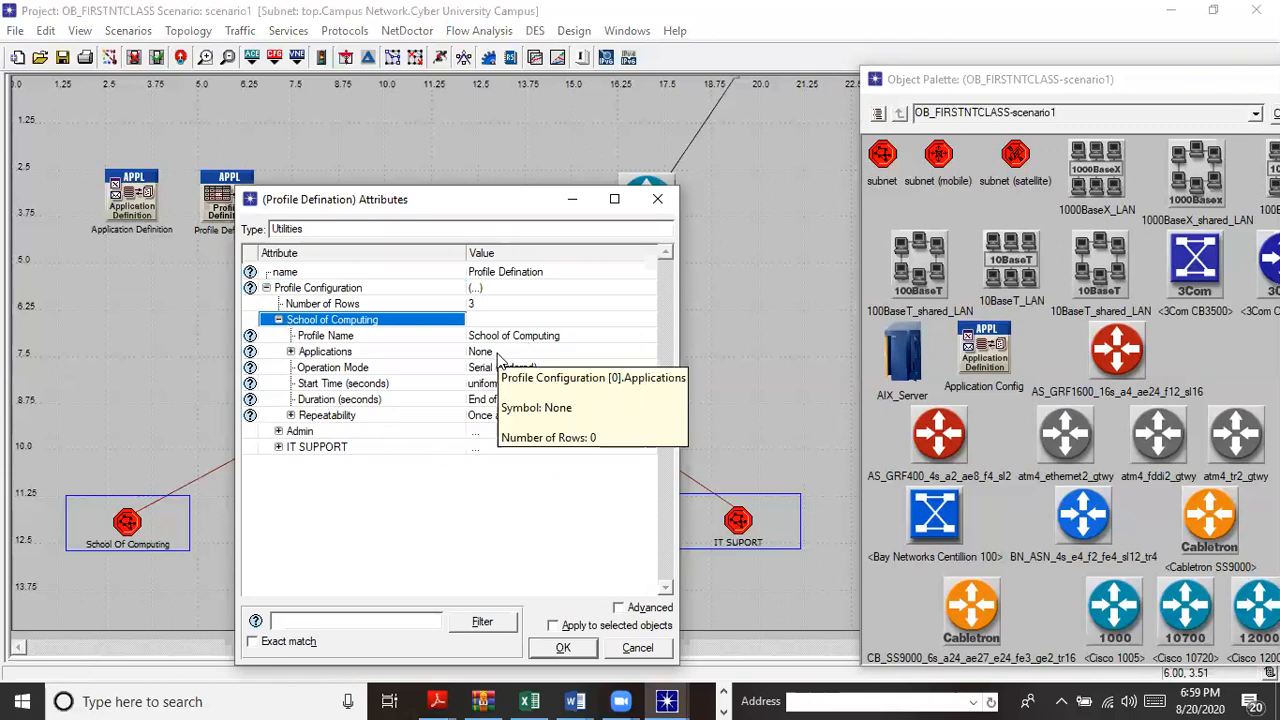
{"action": "left_click", "coordinate": [290, 352]}
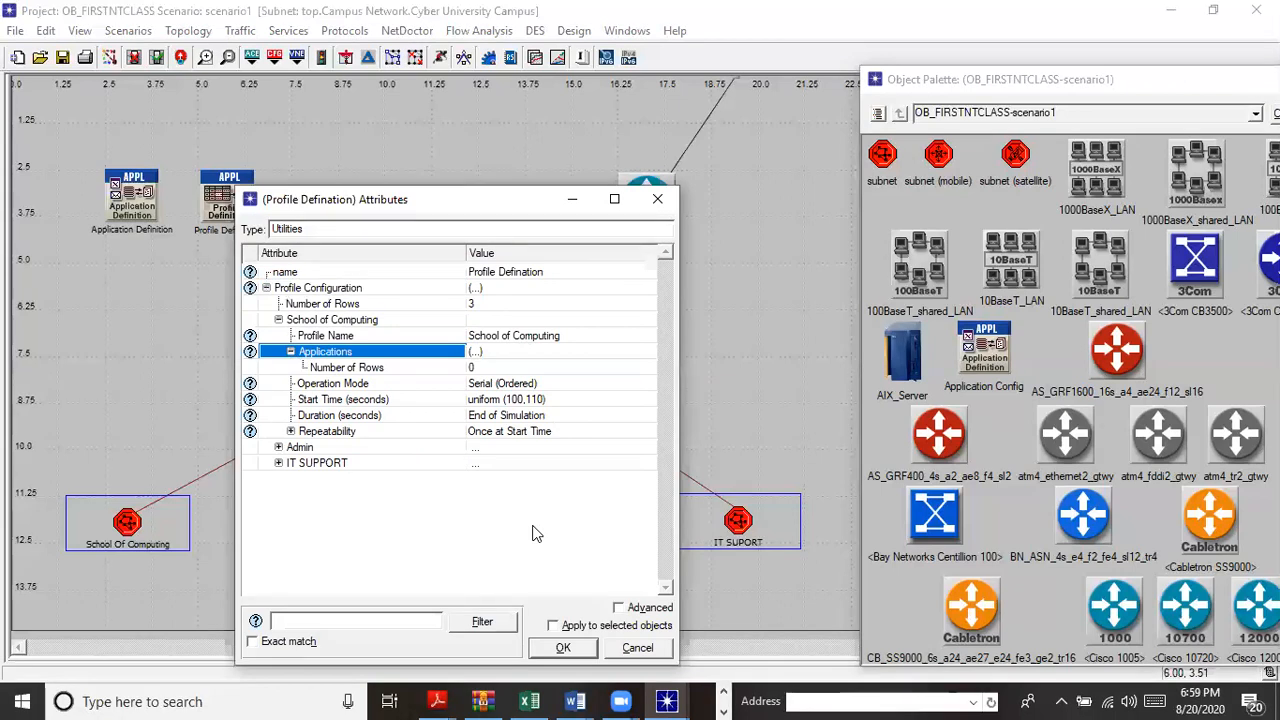
{"action": "left_click", "coordinate": [484, 368]}
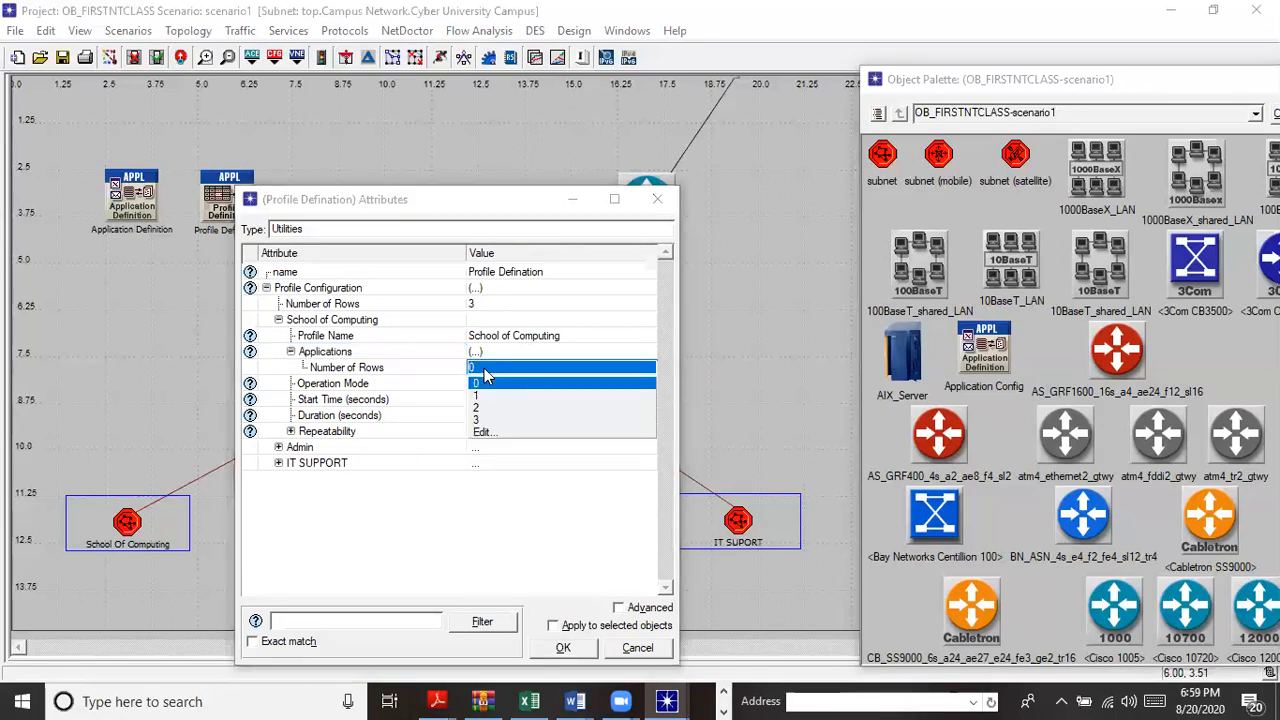
{"action": "left_click", "coordinate": [484, 431]}
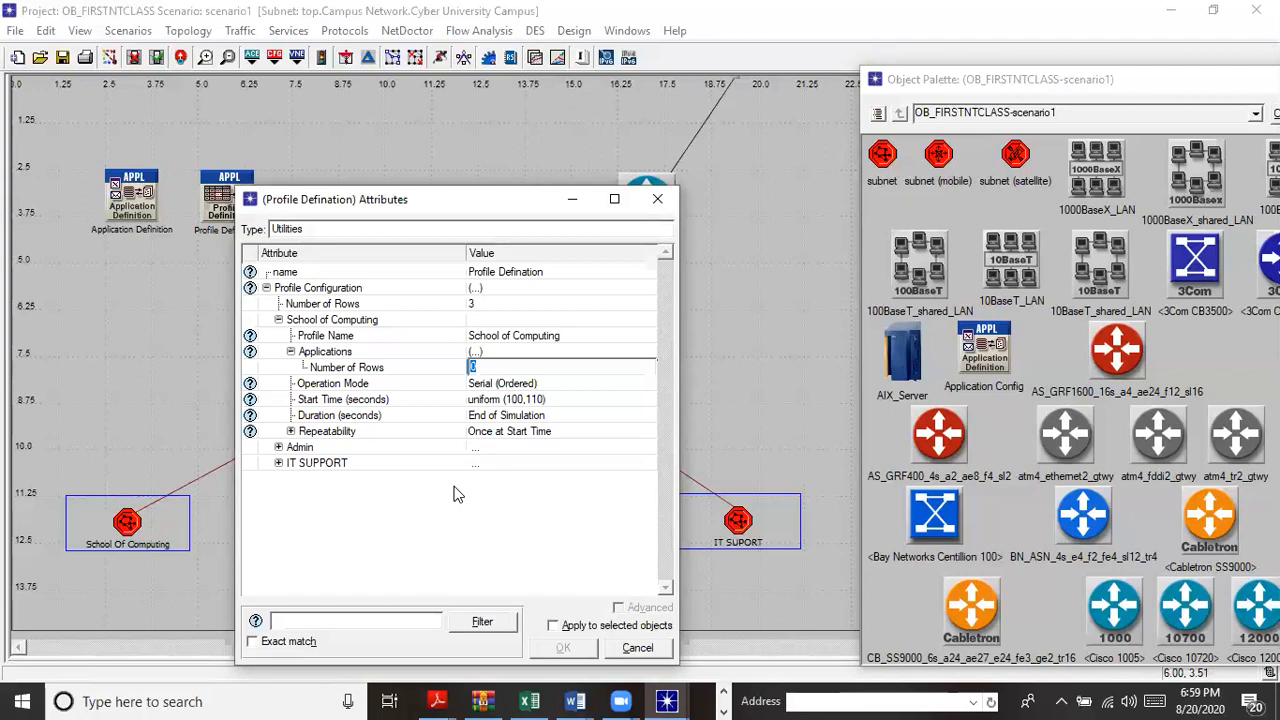
{"action": "type", "text": "5"}
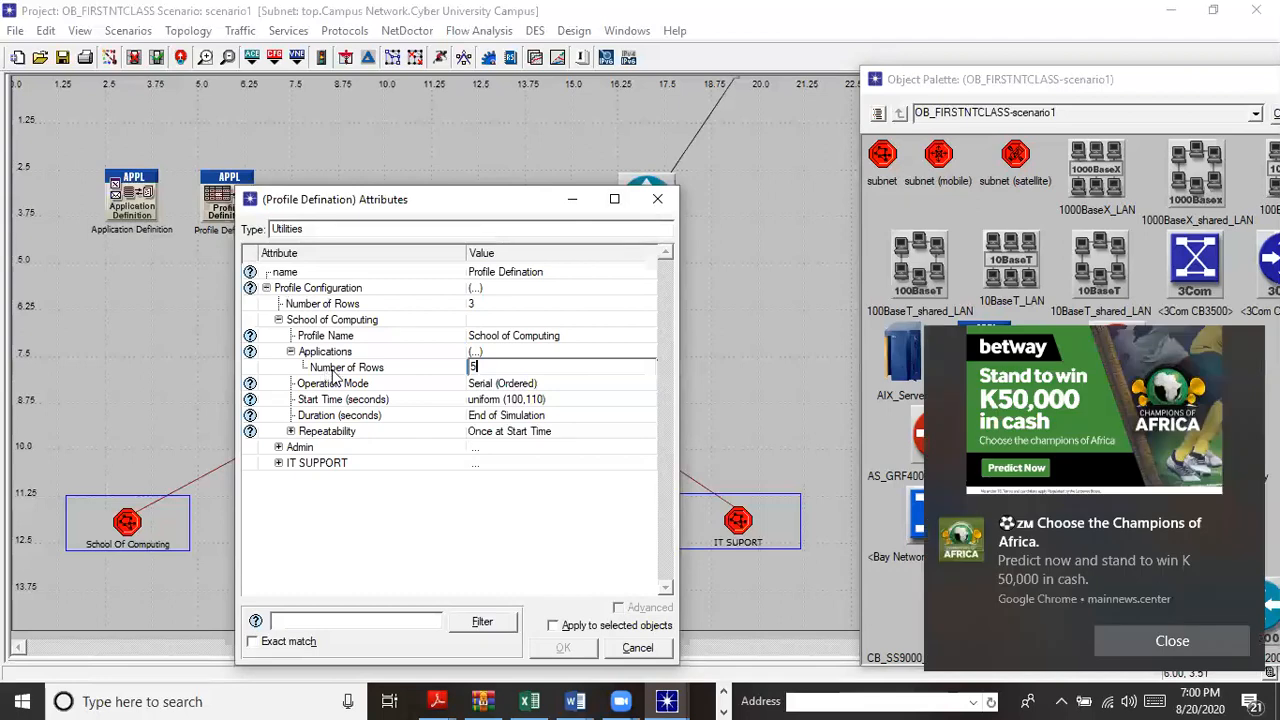
{"action": "left_click", "coordinate": [418, 370]}
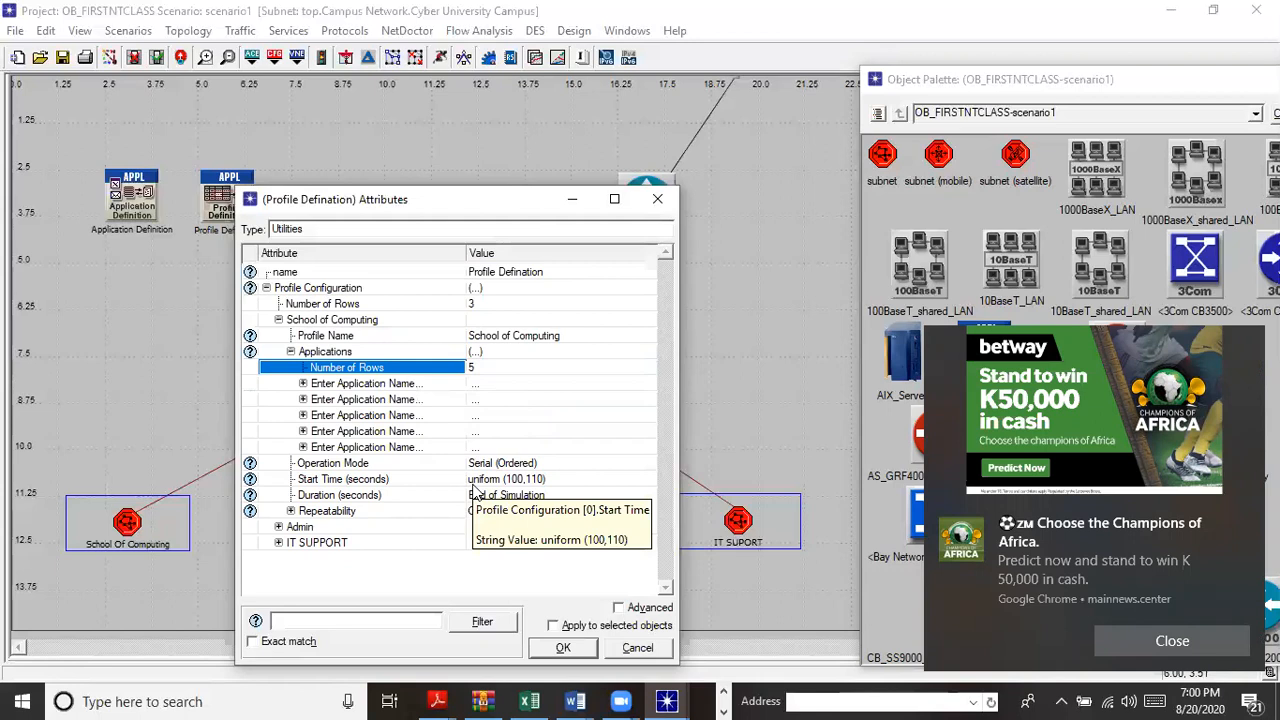
Set the first application of the School of Computing profile to Database High Load.
{"action": "left_click", "coordinate": [302, 385]}
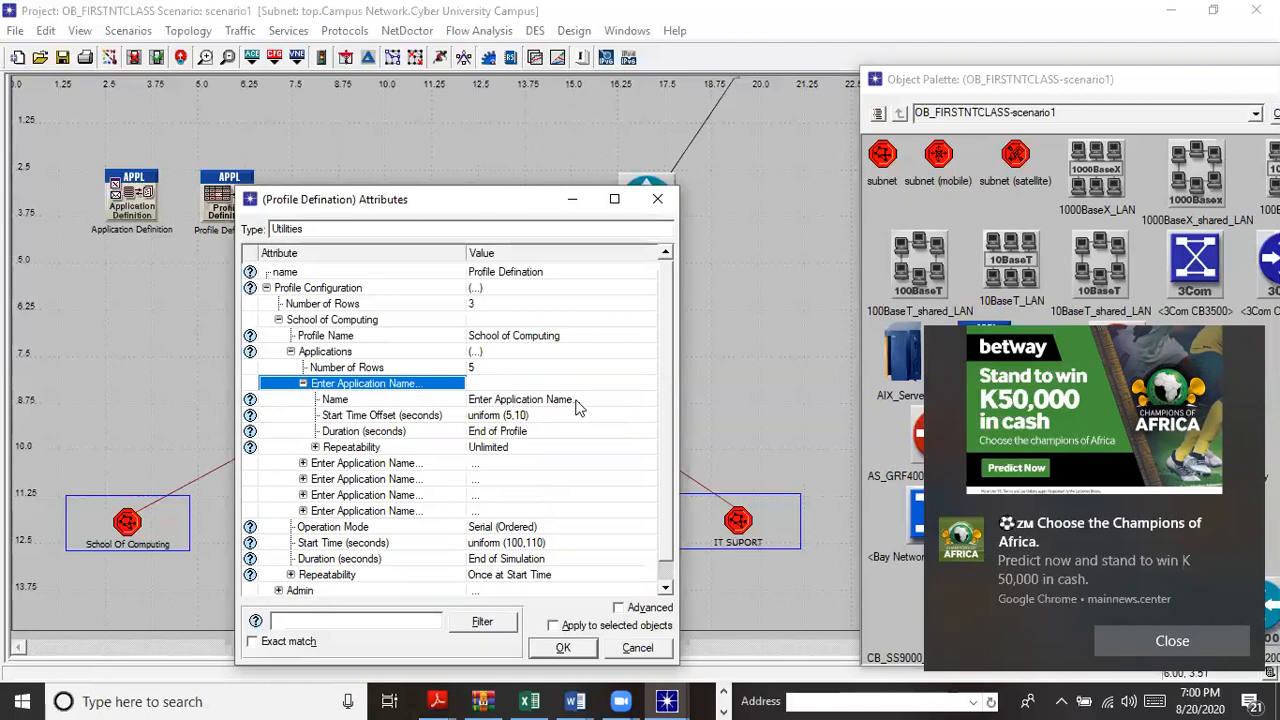
{"action": "left_click", "coordinate": [514, 401]}
{"action": "left_click", "coordinate": [445, 427]}
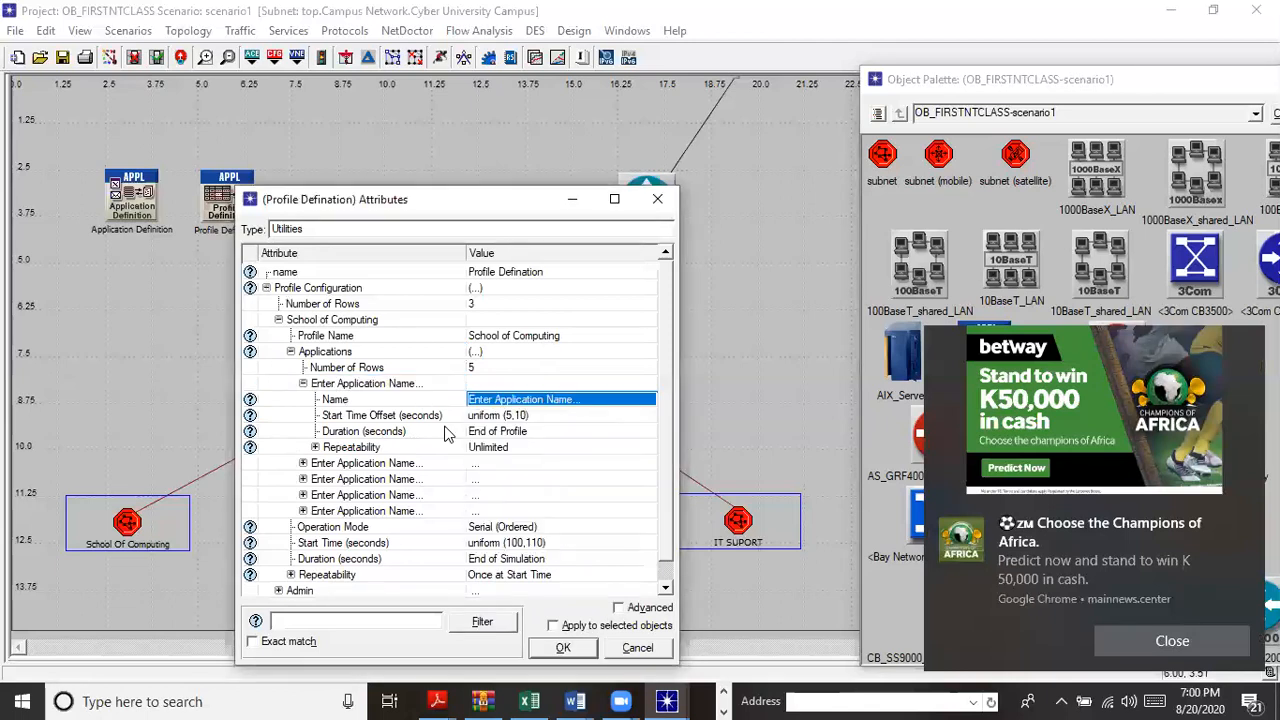
{"action": "left_click", "coordinate": [540, 404]}
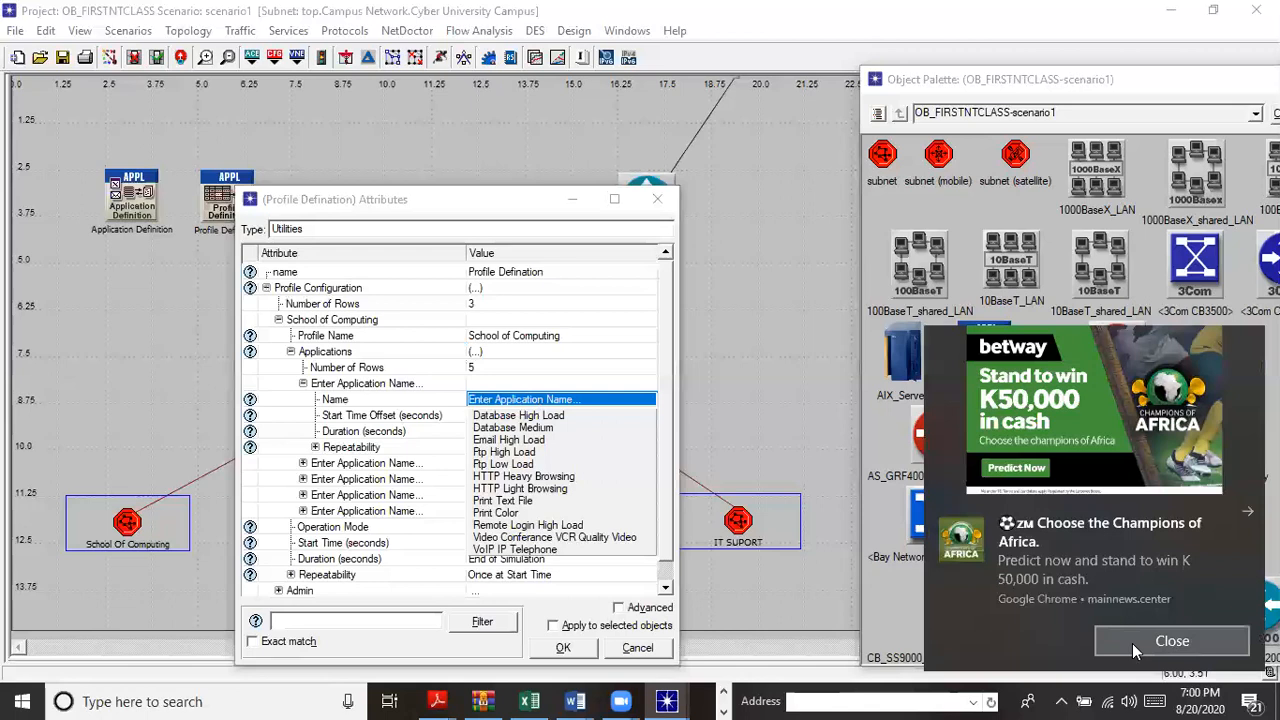
{"action": "left_click", "coordinate": [538, 417]}
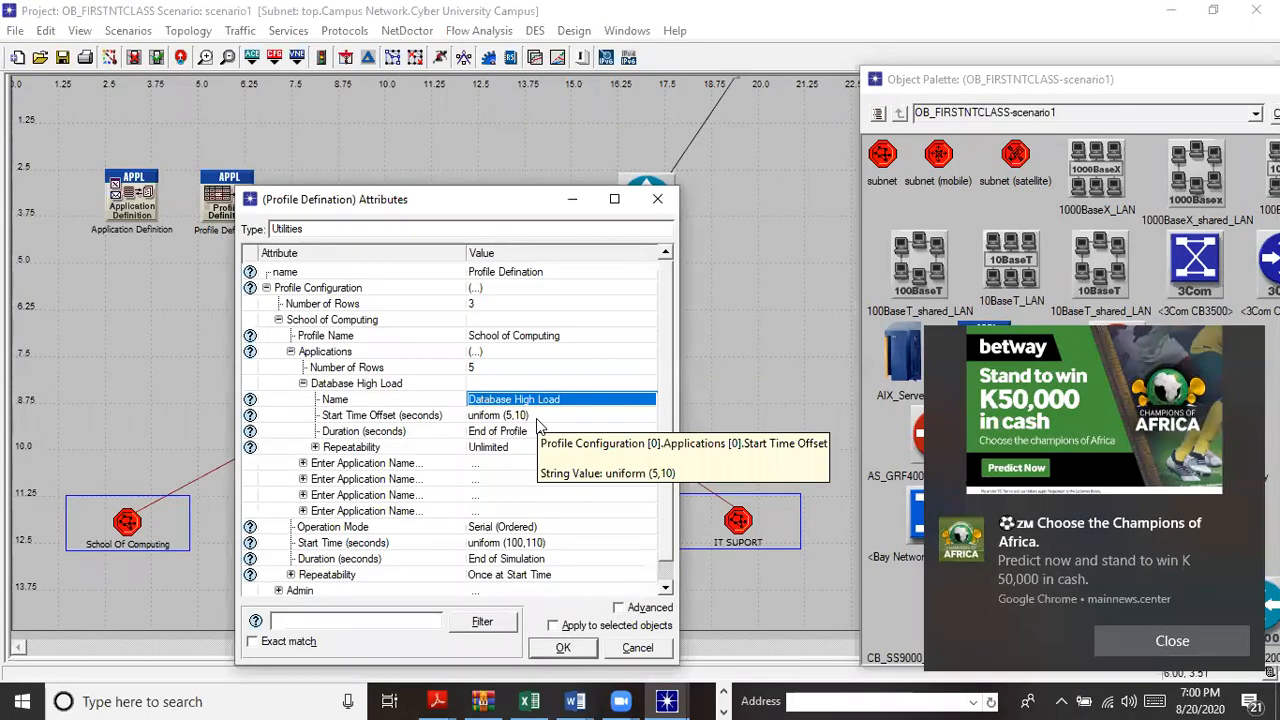
Set the second application of the School of Computing profile to Email High Load and the third to Print Text File.
{"action": "left_click", "coordinate": [302, 465]}
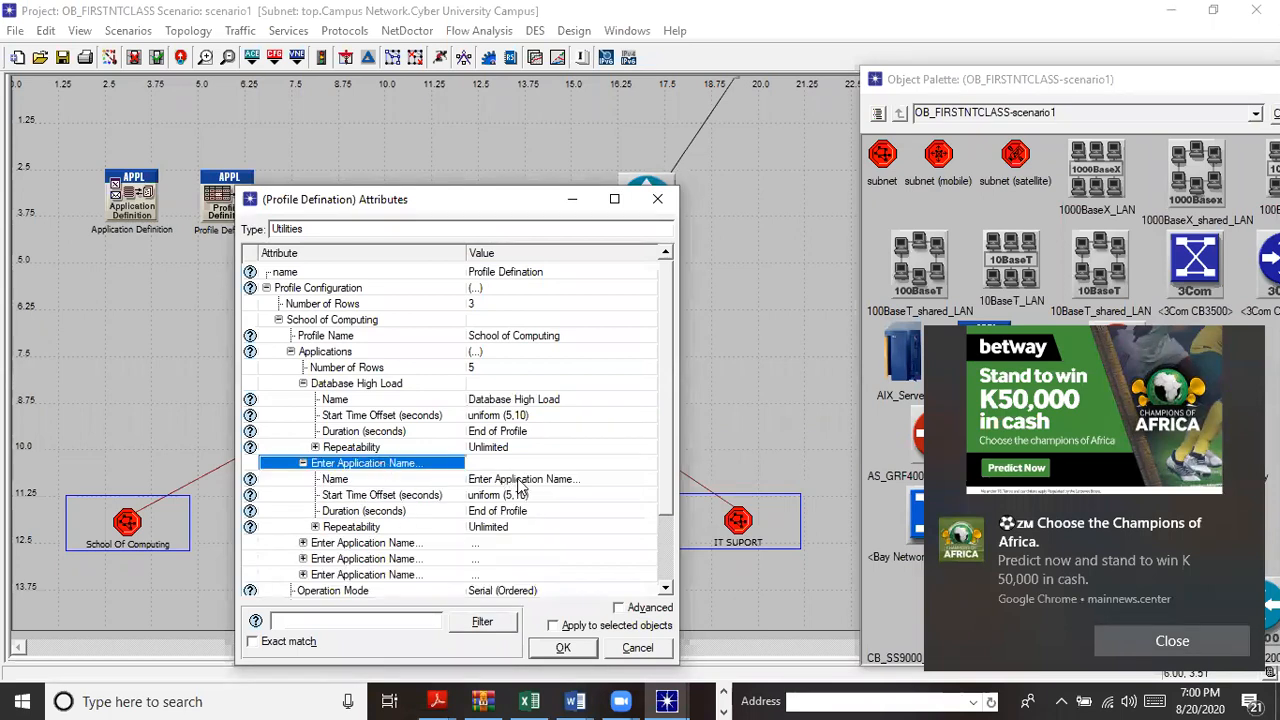
{"action": "left_click", "coordinate": [519, 481]}
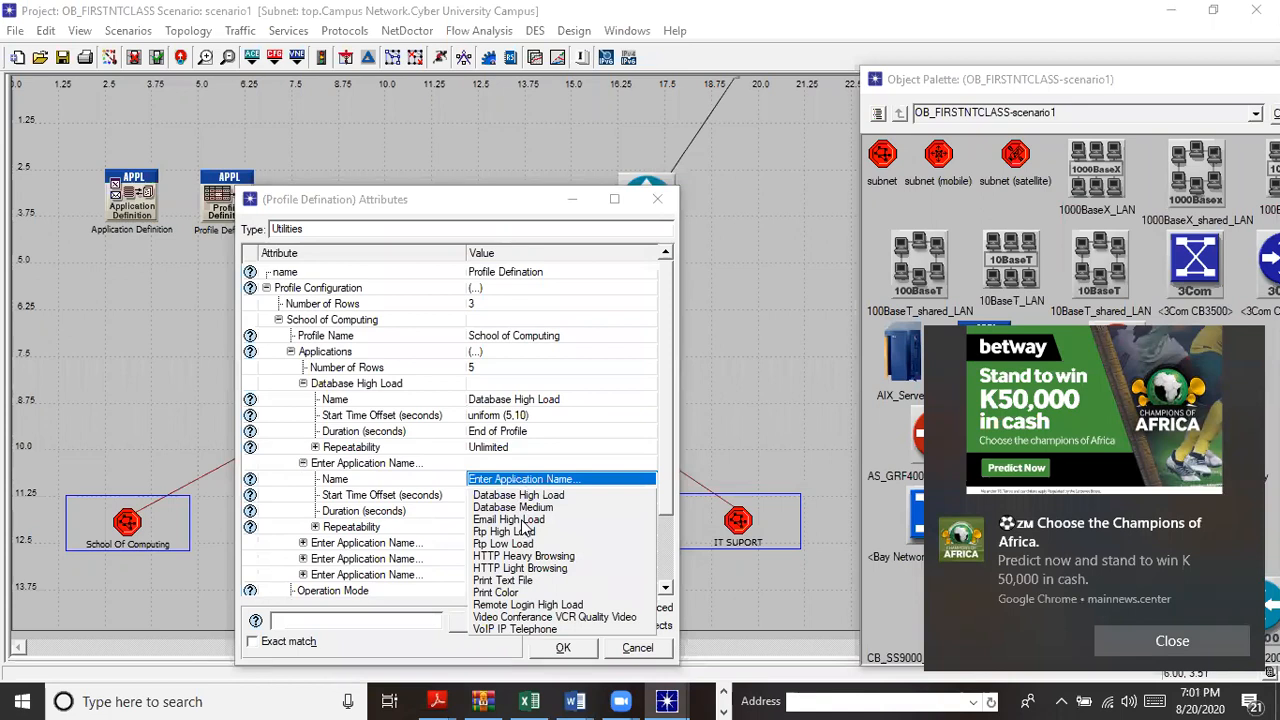
{"action": "left_click", "coordinate": [522, 520]}
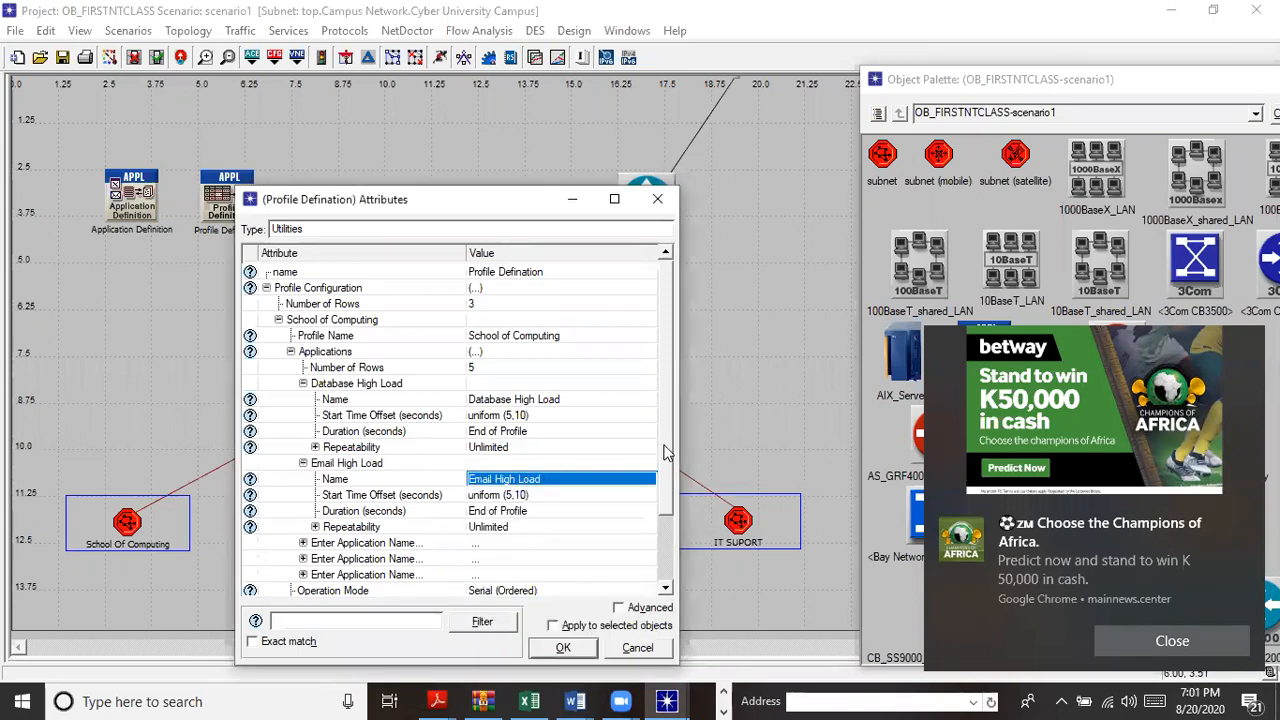
{"action": "left_click_drag", "start_coordinate": [667, 446], "coordinate": [679, 514]}
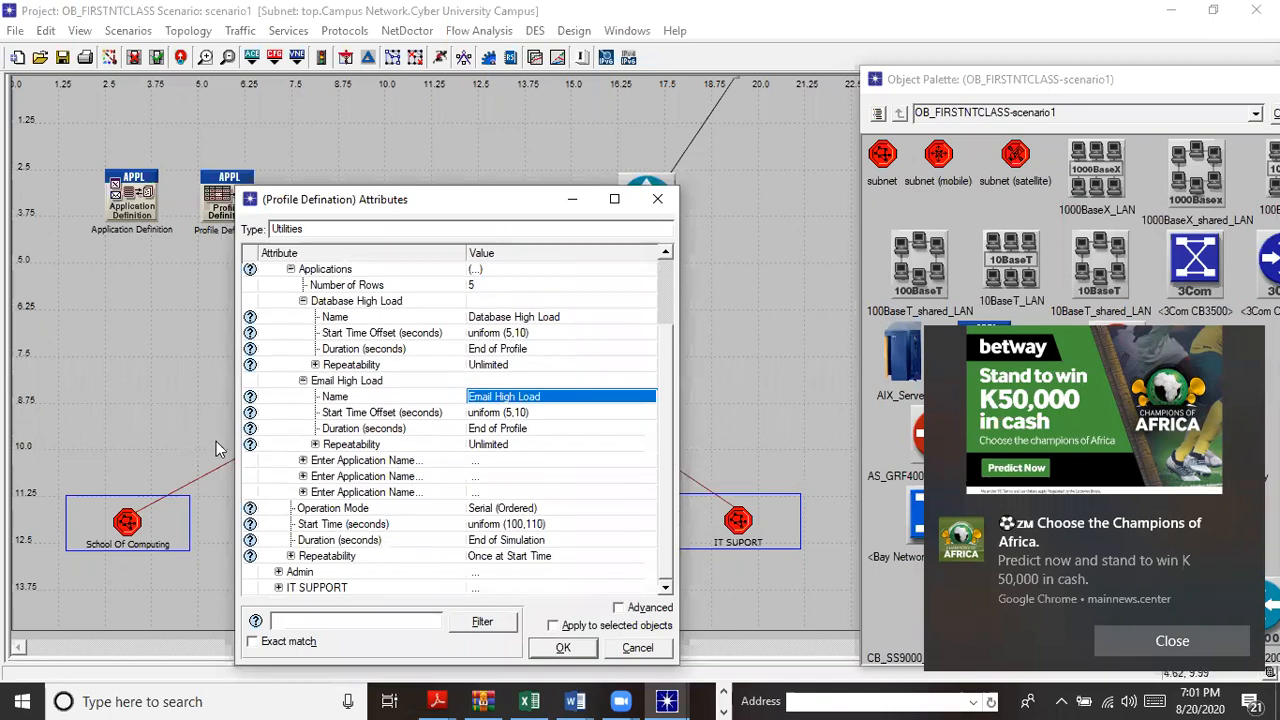
{"action": "left_click", "coordinate": [303, 460]}
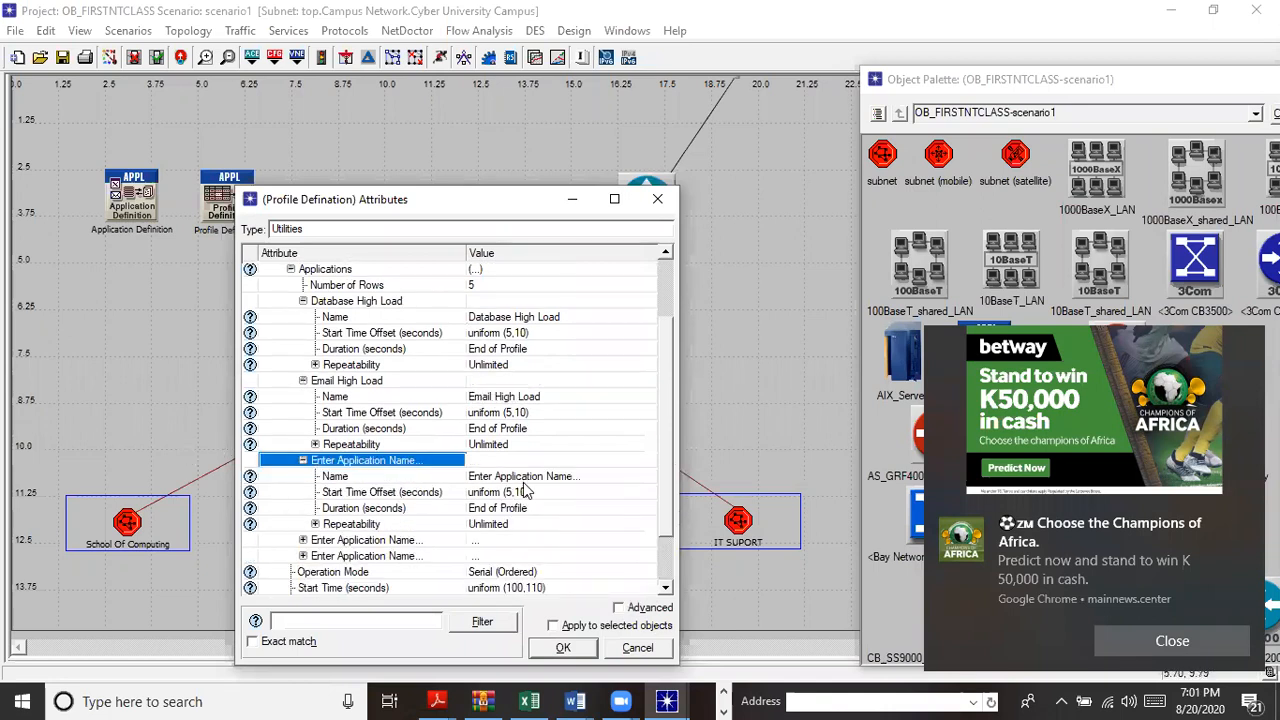
{"action": "left_click", "coordinate": [528, 477]}
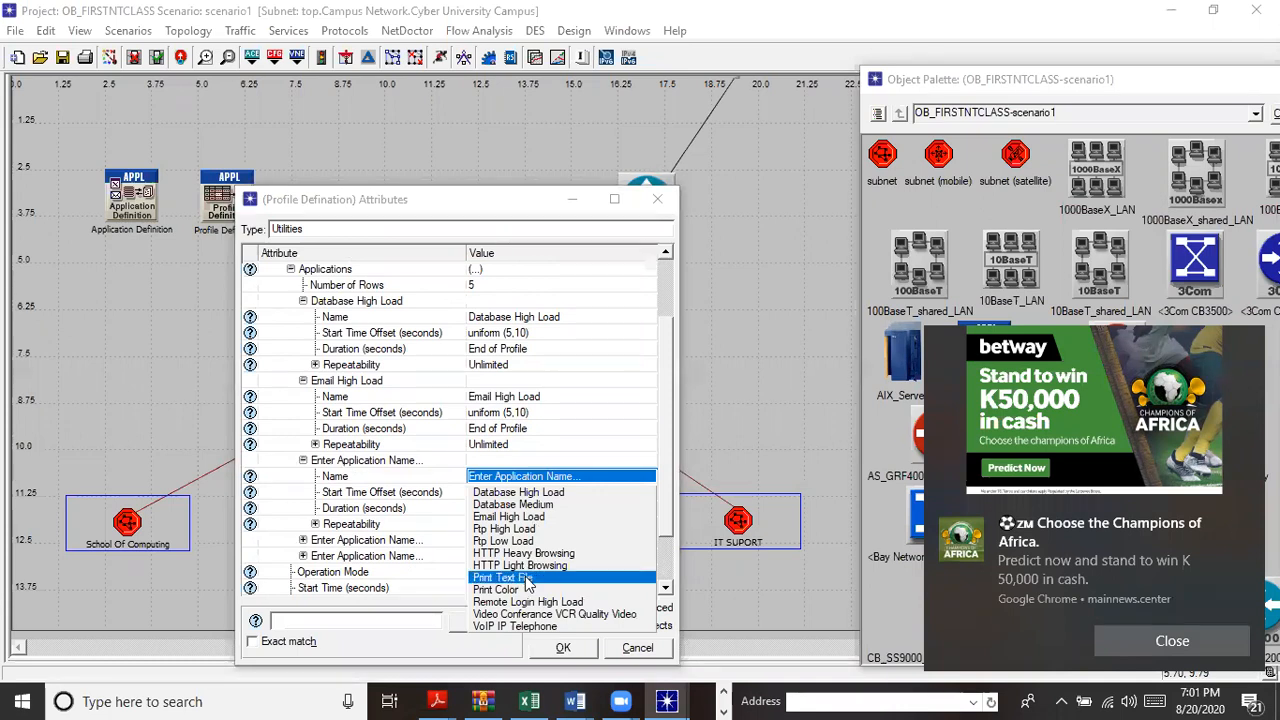
{"action": "left_click", "coordinate": [527, 579]}
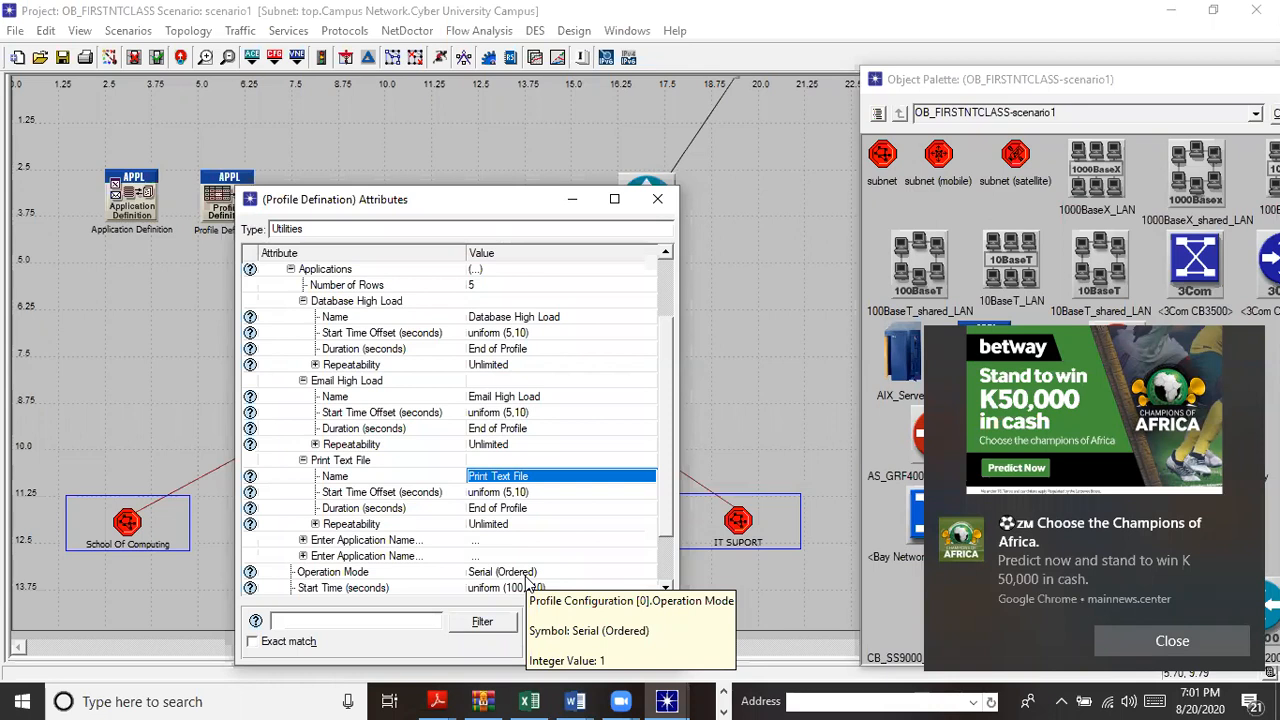
Set the fourth application of the School of Computing profile to HTTP Heavy Browsing and the fifth to Ftp Low Load.
{"action": "left_click_drag", "start_coordinate": [668, 445], "coordinate": [675, 512]}
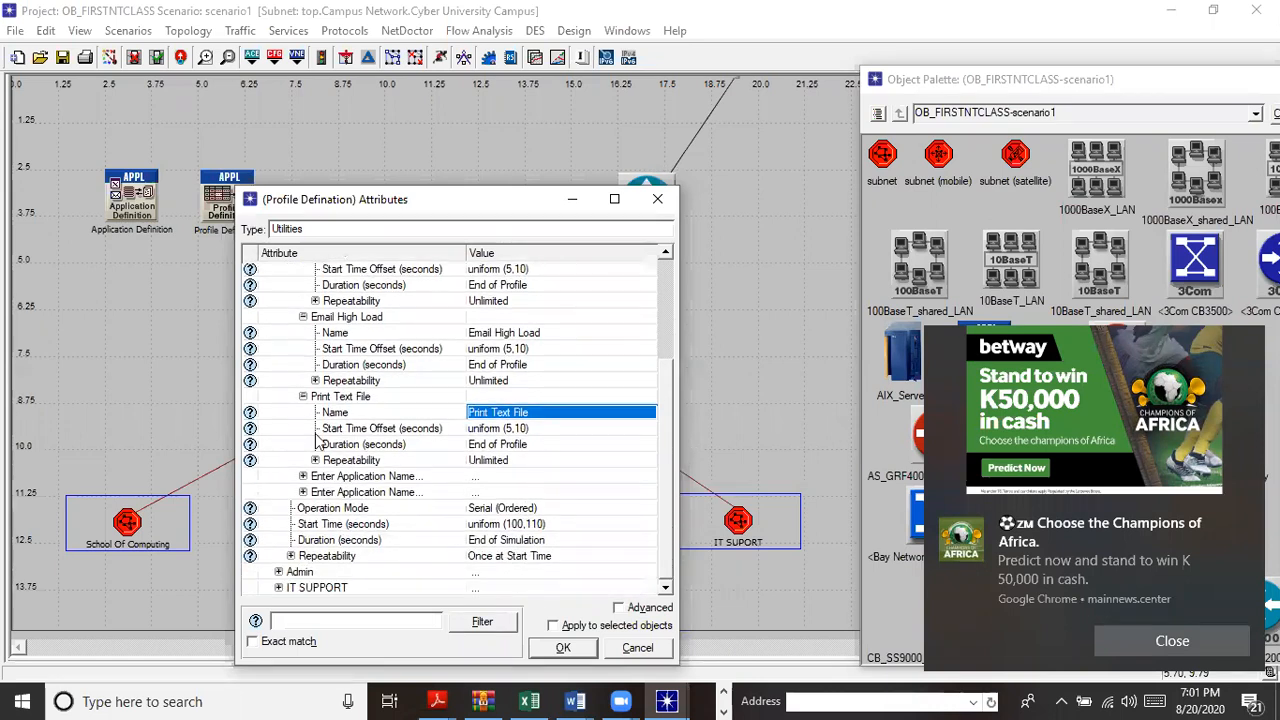
{"action": "left_click", "coordinate": [304, 477]}
{"action": "left_click", "coordinate": [511, 496]}
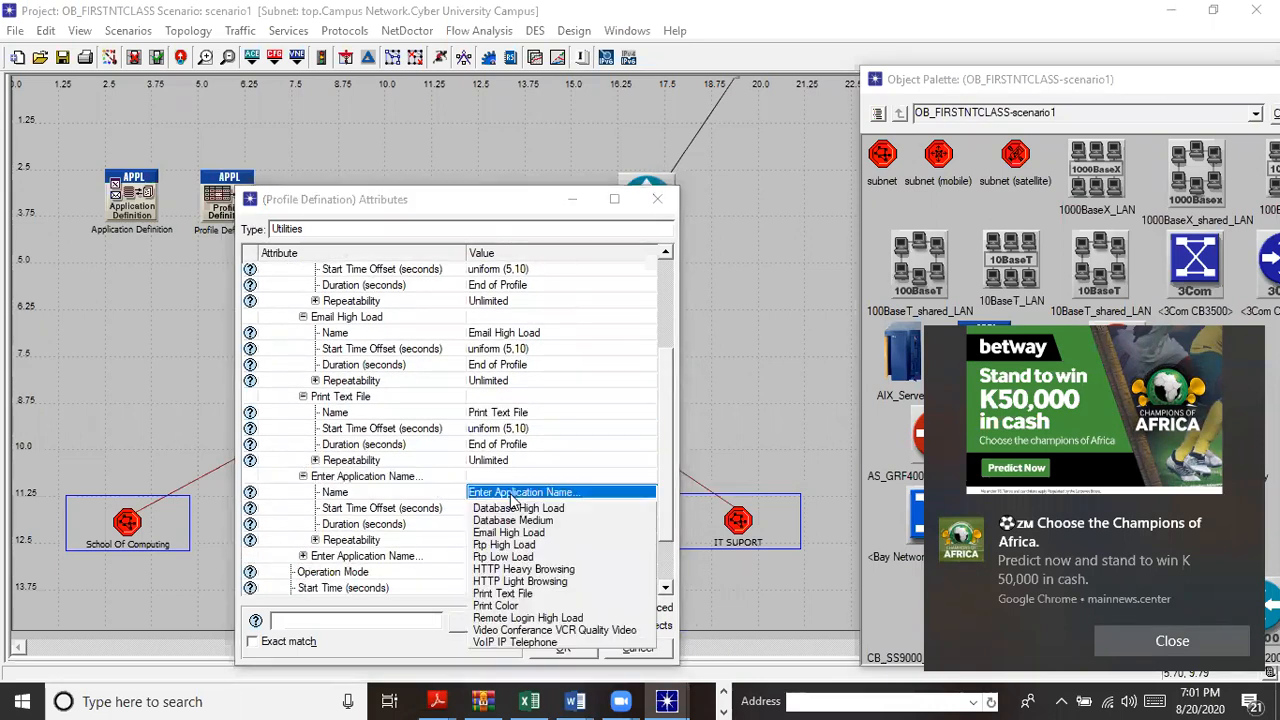
{"action": "left_click", "coordinate": [527, 570]}
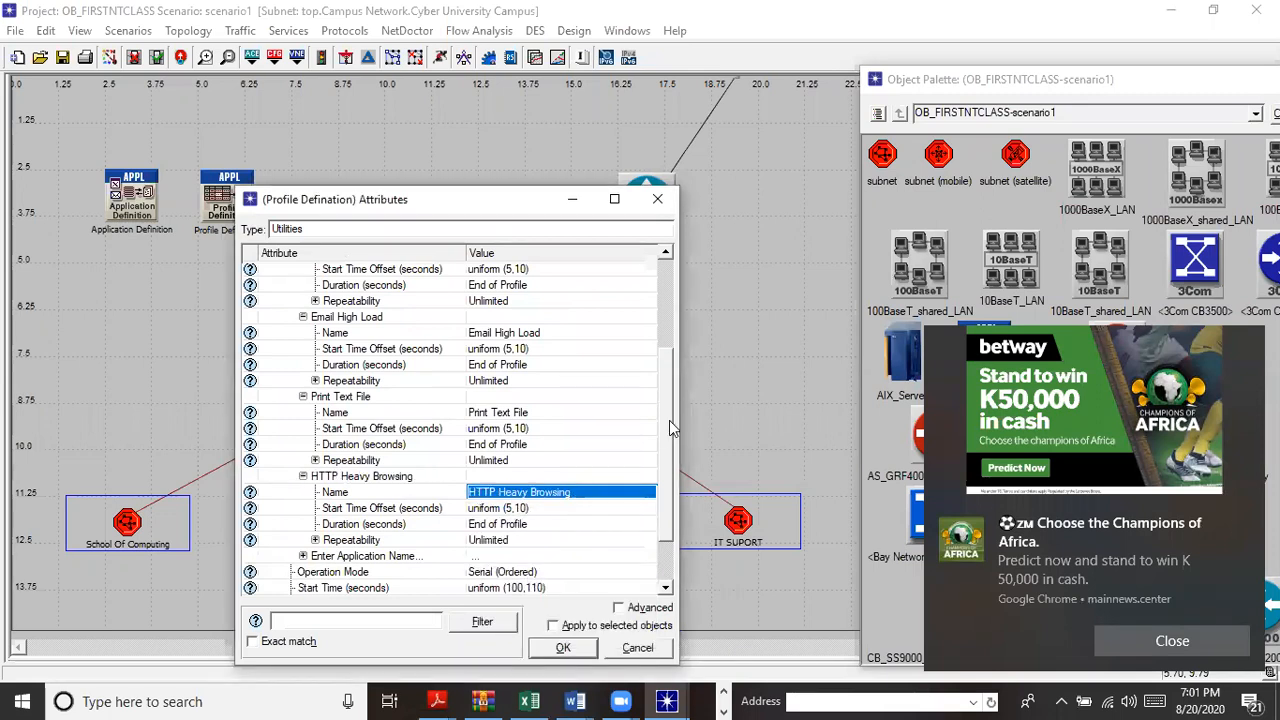
{"action": "scroll", "coordinate": [669, 420], "scroll_direction": "down", "scroll_amount": 2}
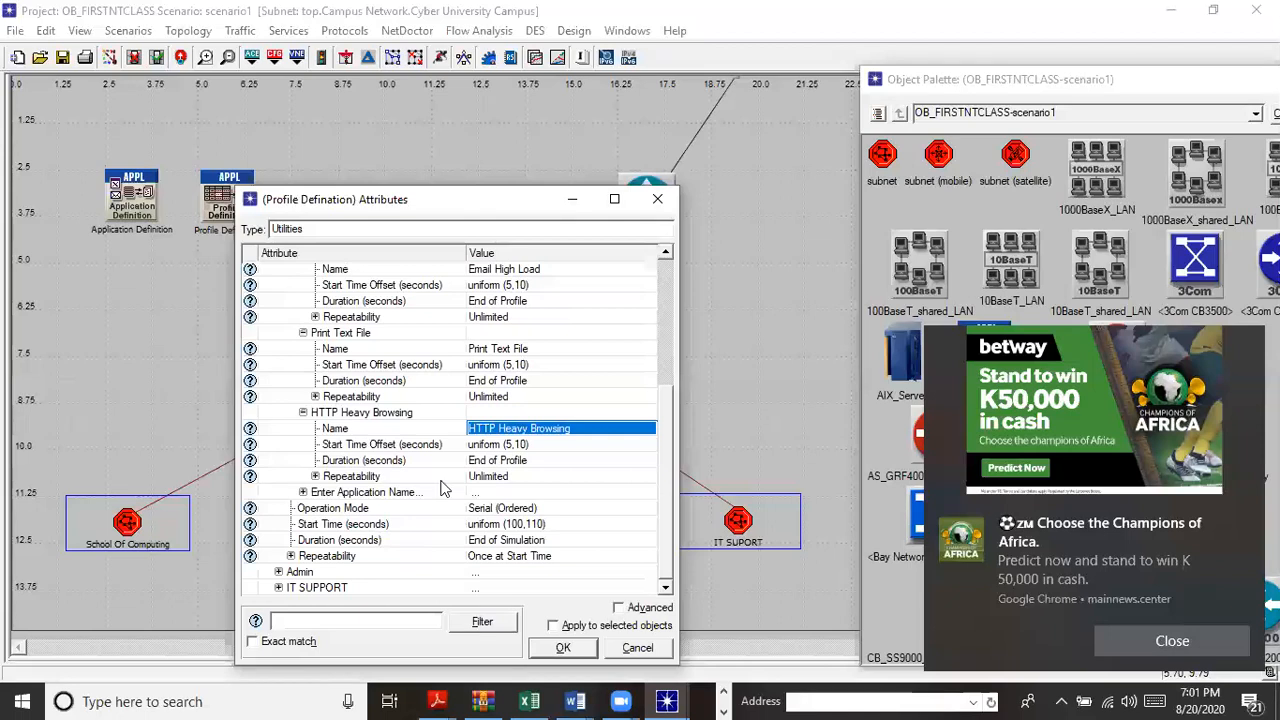
{"action": "left_click", "coordinate": [303, 492]}
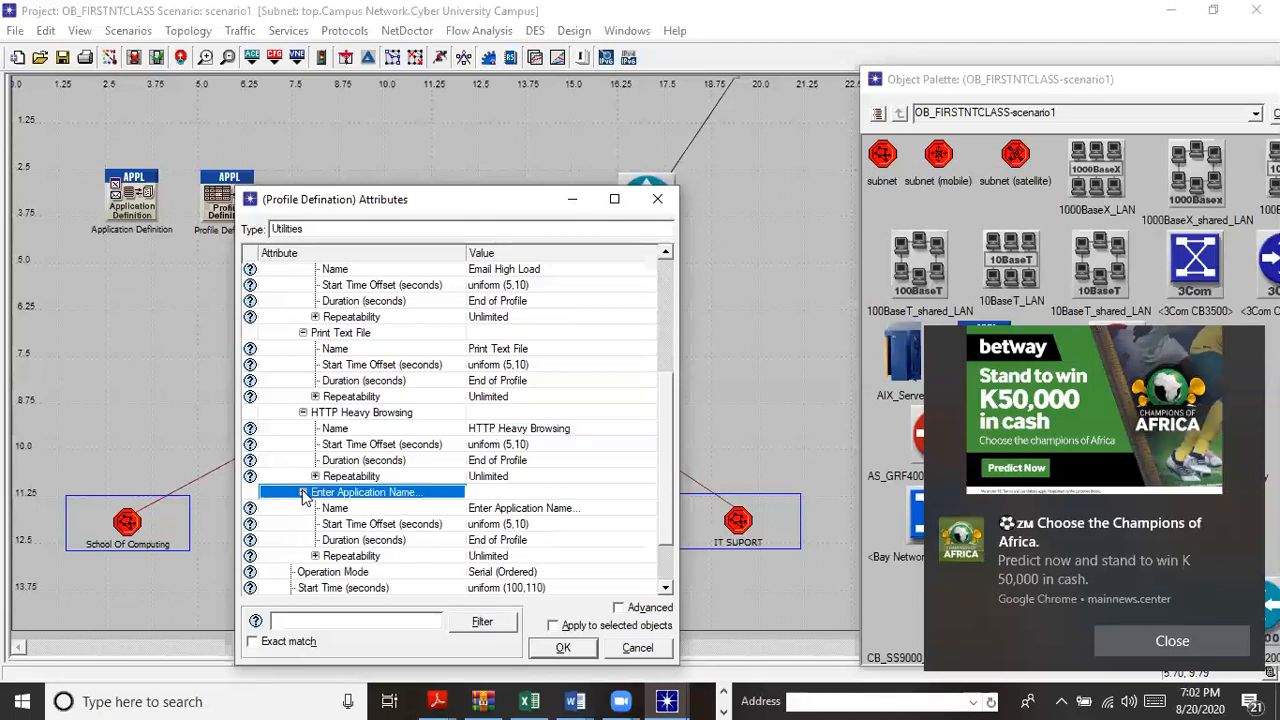
{"action": "left_click", "coordinate": [489, 511]}
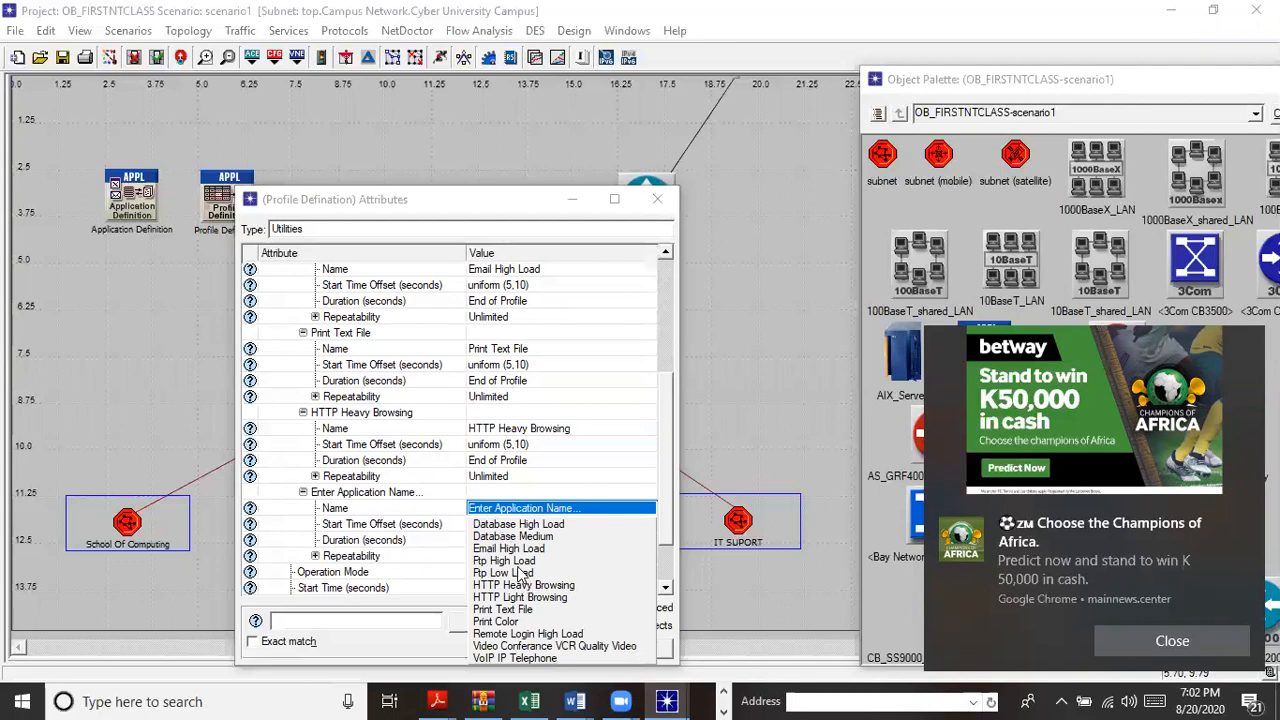
{"action": "left_click", "coordinate": [522, 573]}
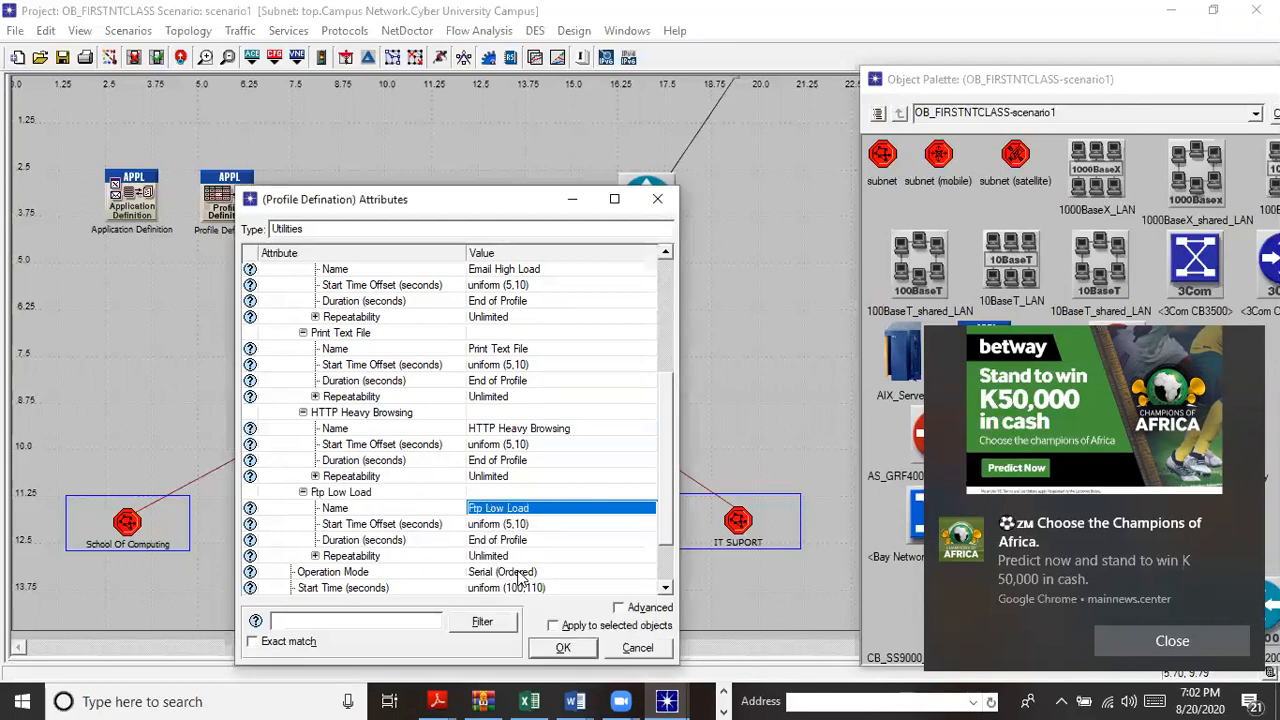
Set the School of Computing profile's operation mode to Simultaneous.
{"action": "scroll", "coordinate": [668, 420], "scroll_direction": "down", "scroll_amount": 2}
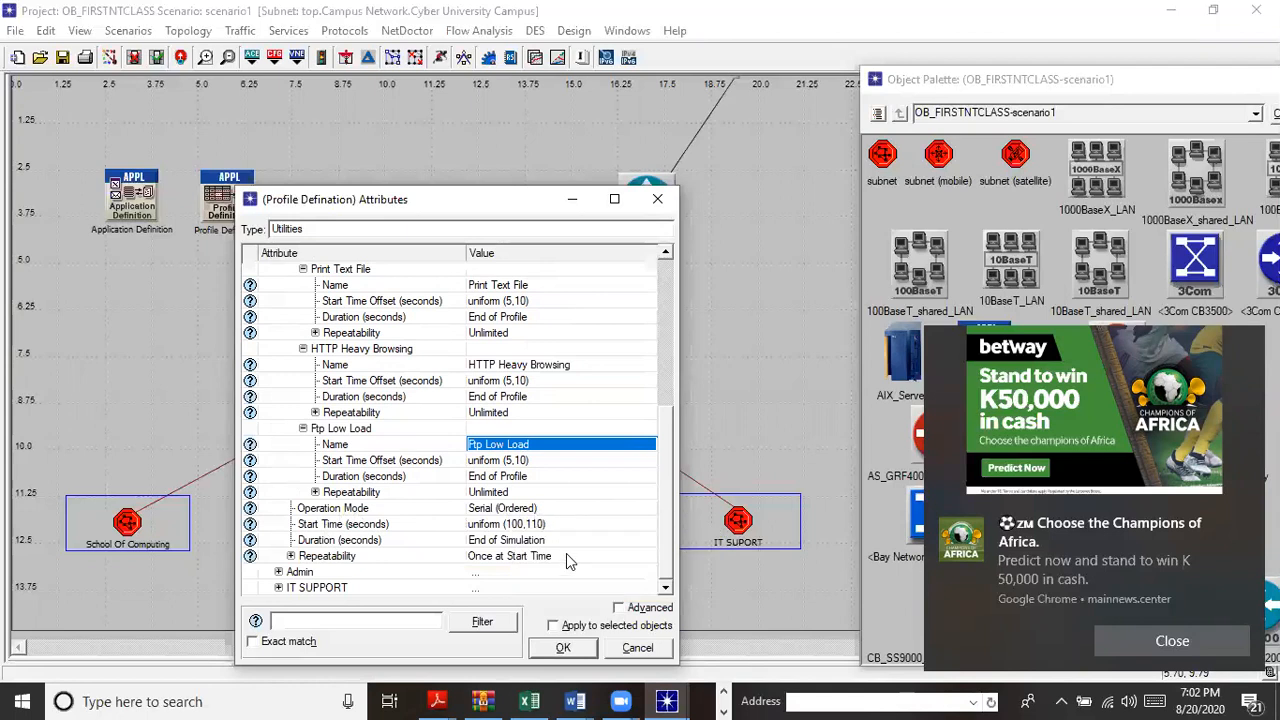
{"action": "mouse_move", "coordinate": [516, 564]}
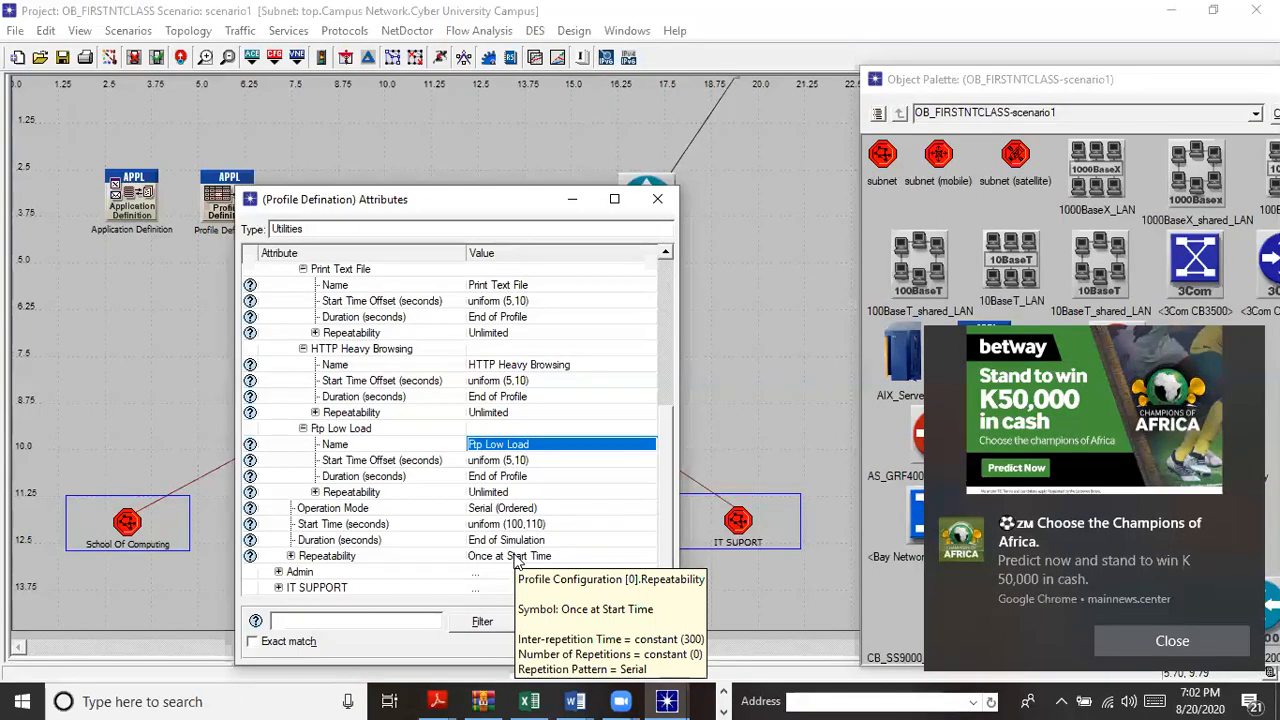
{"action": "left_click", "coordinate": [512, 508]}
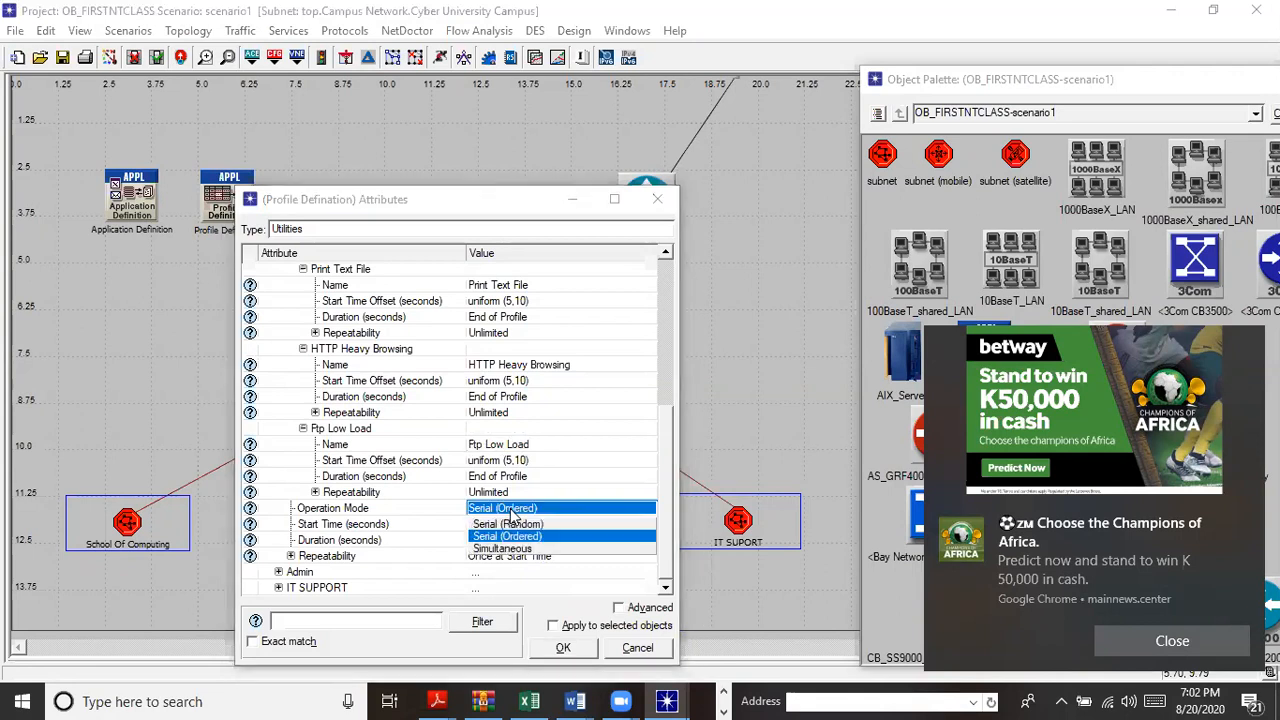
{"action": "left_click", "coordinate": [511, 549]}
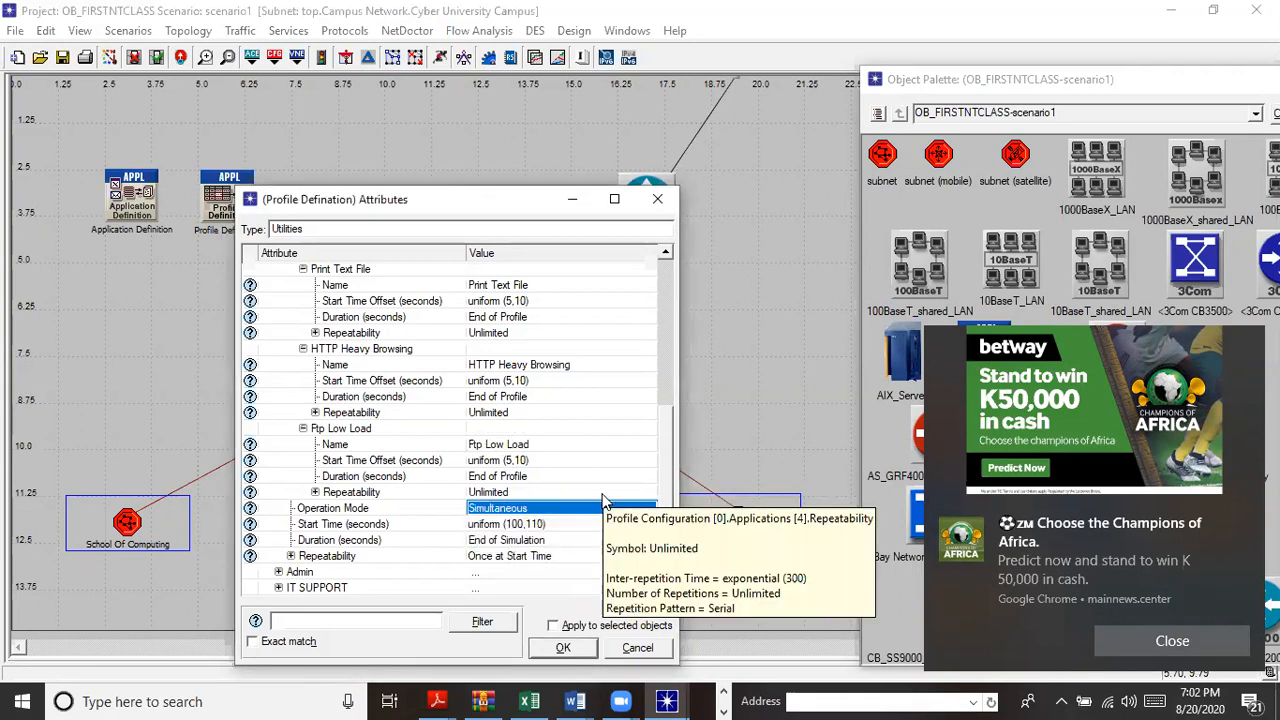
Apply the School of Computing profile changes and review the applications listed in the Application Definition node.
{"action": "left_click", "coordinate": [563, 648]}
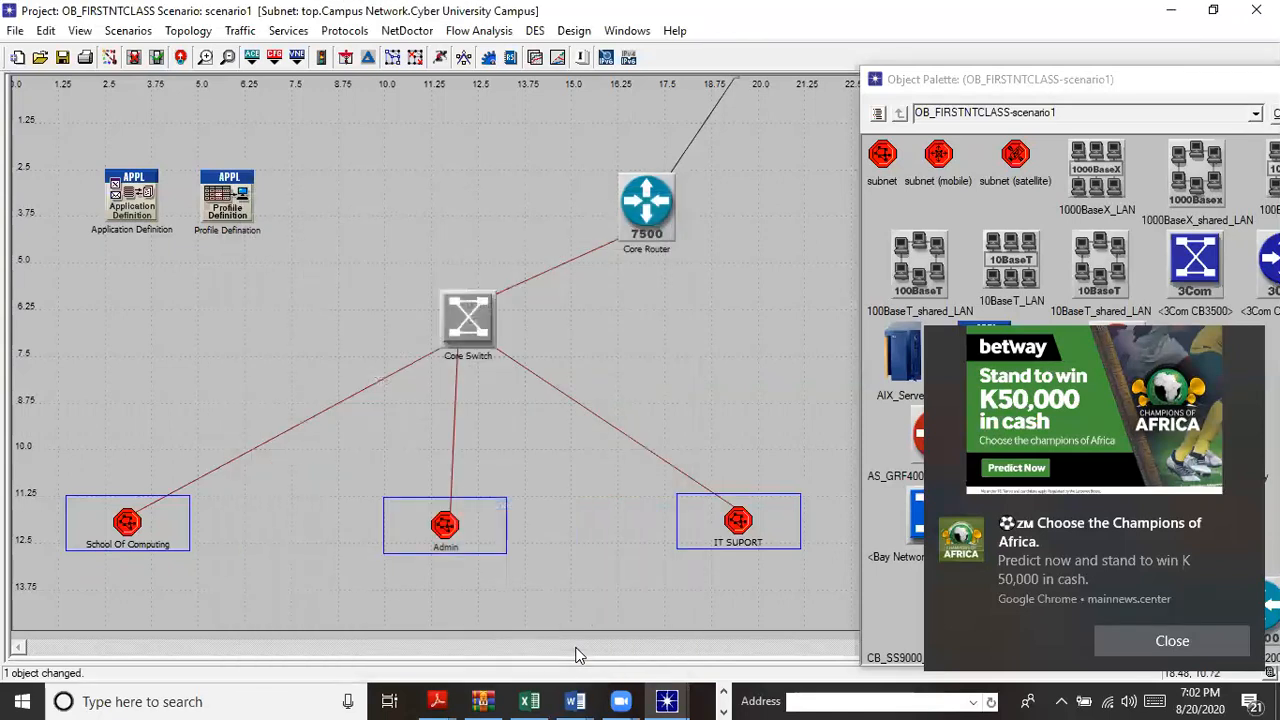
{"action": "right_click", "coordinate": [149, 204]}
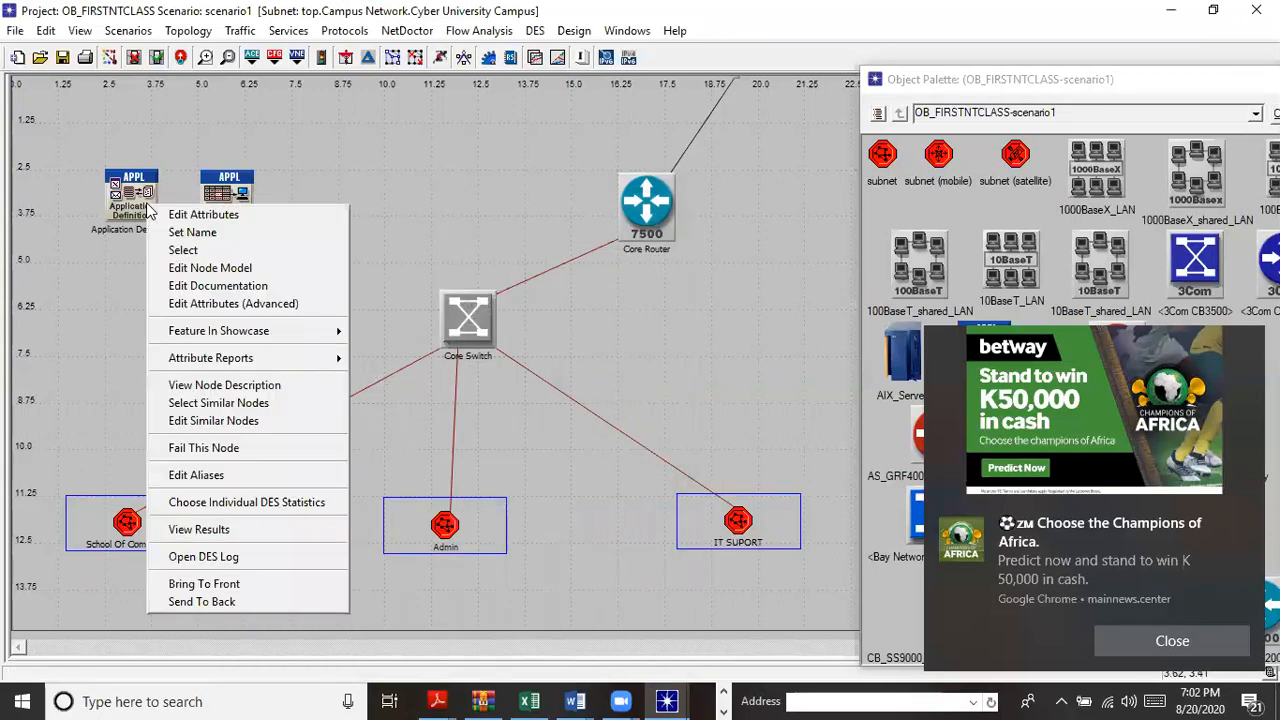
{"action": "left_click", "coordinate": [205, 216]}
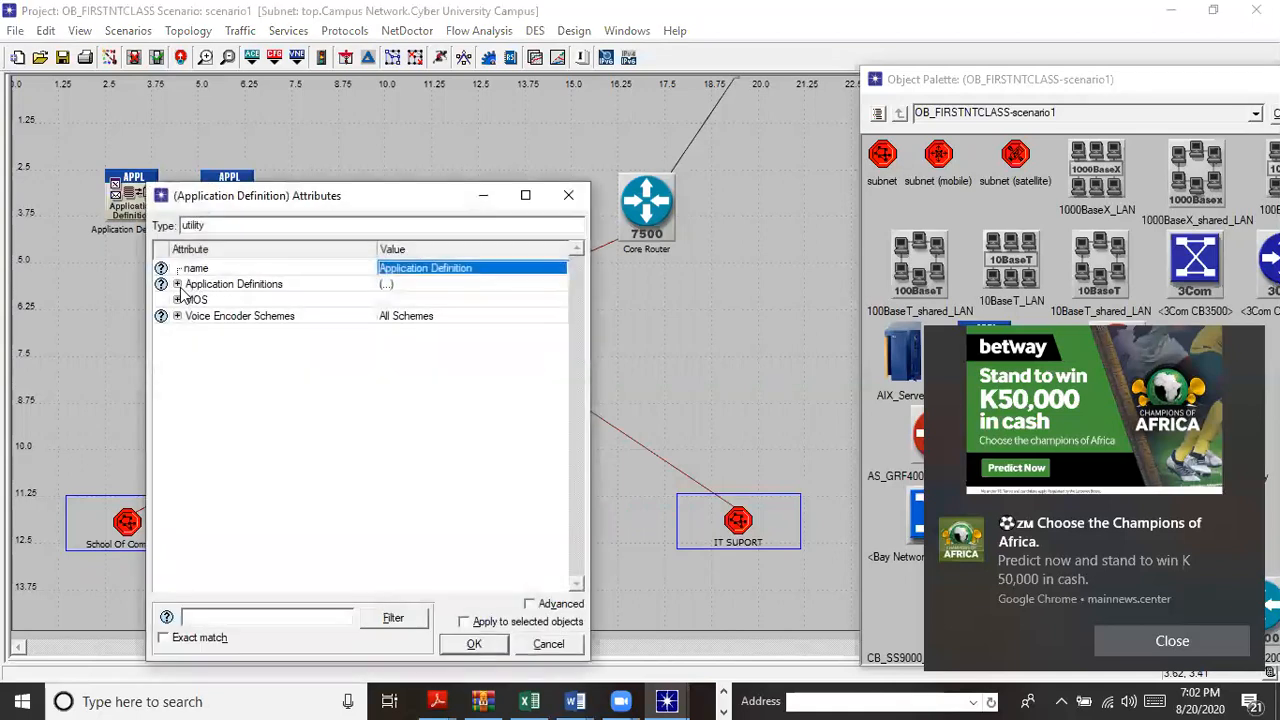
{"action": "left_click", "coordinate": [178, 285]}
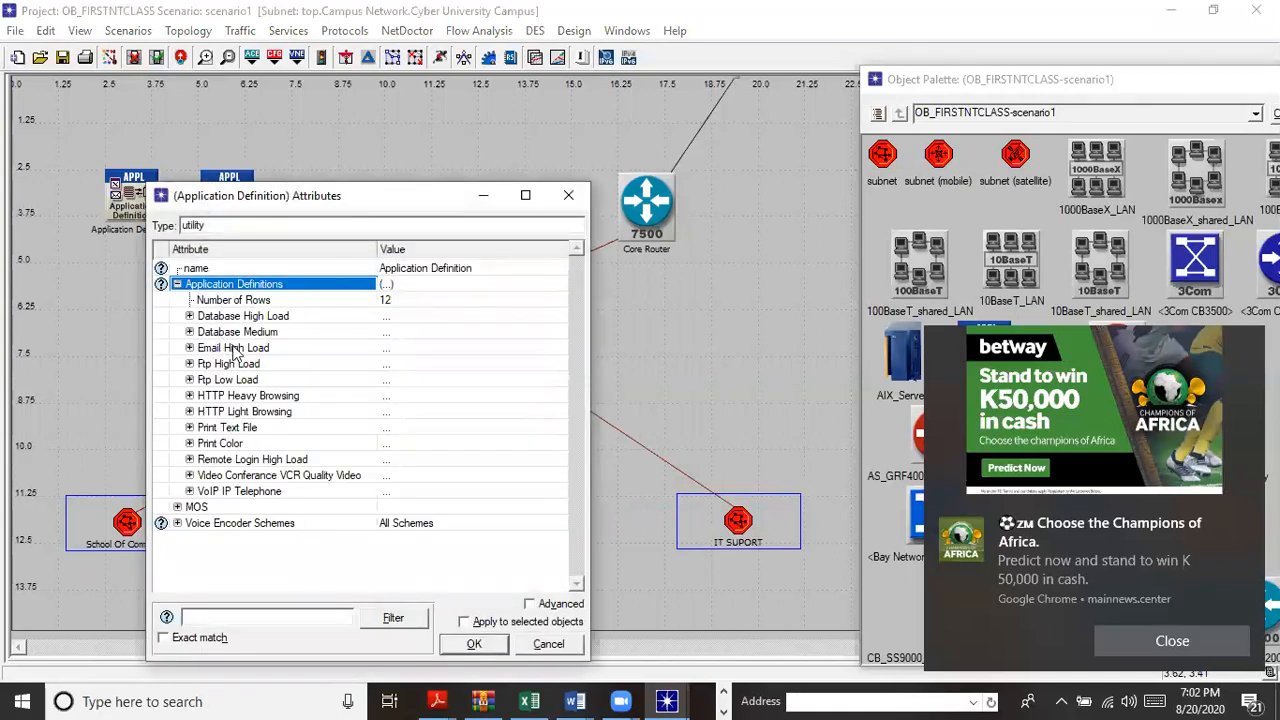
{"action": "left_click", "coordinate": [568, 195]}
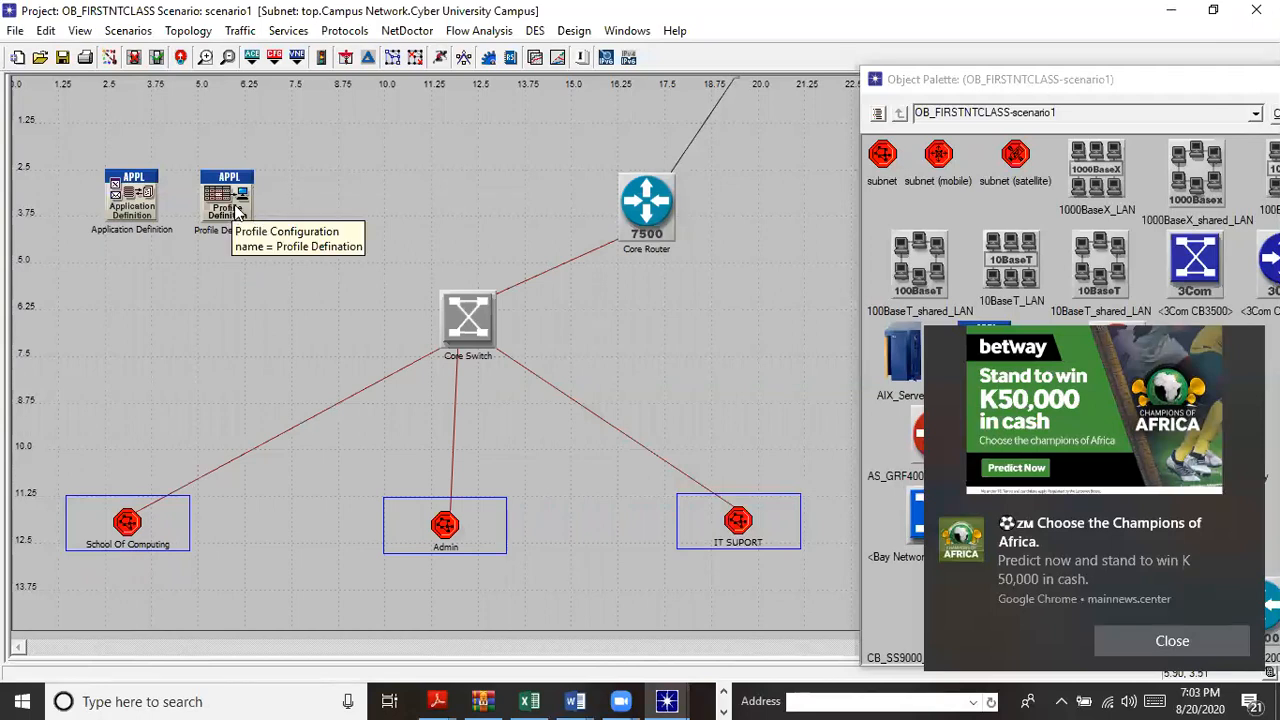
Reopen the Profile Defination attributes and set the number of application rows in the Admin profile to 5.
{"action": "right_click", "coordinate": [237, 207]}
{"action": "left_click", "coordinate": [260, 215]}
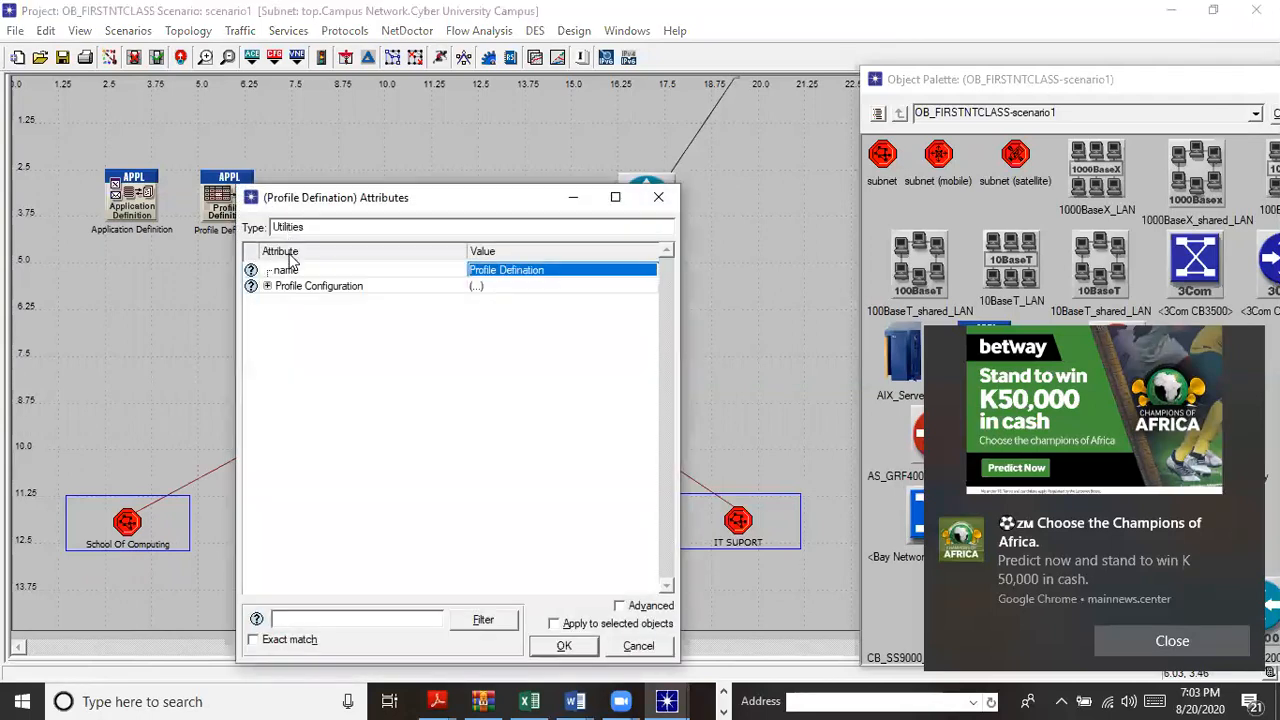
{"action": "left_click", "coordinate": [267, 286]}
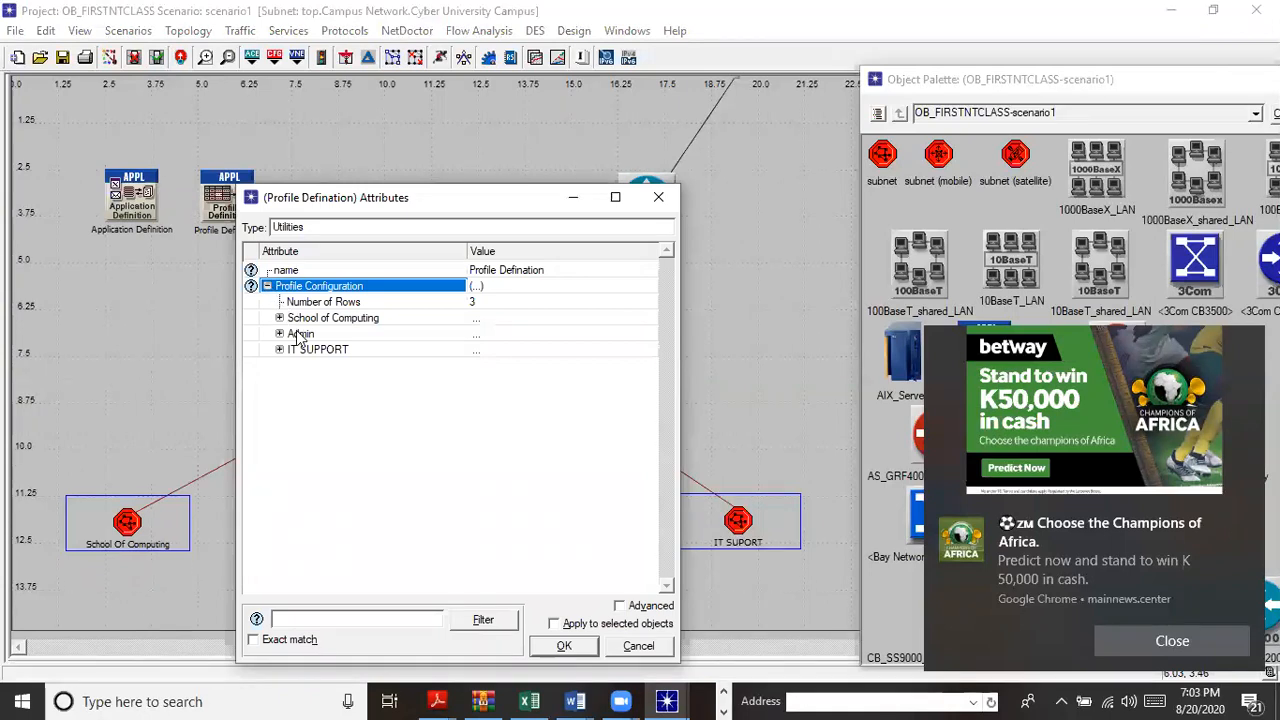
{"action": "left_click", "coordinate": [284, 318]}
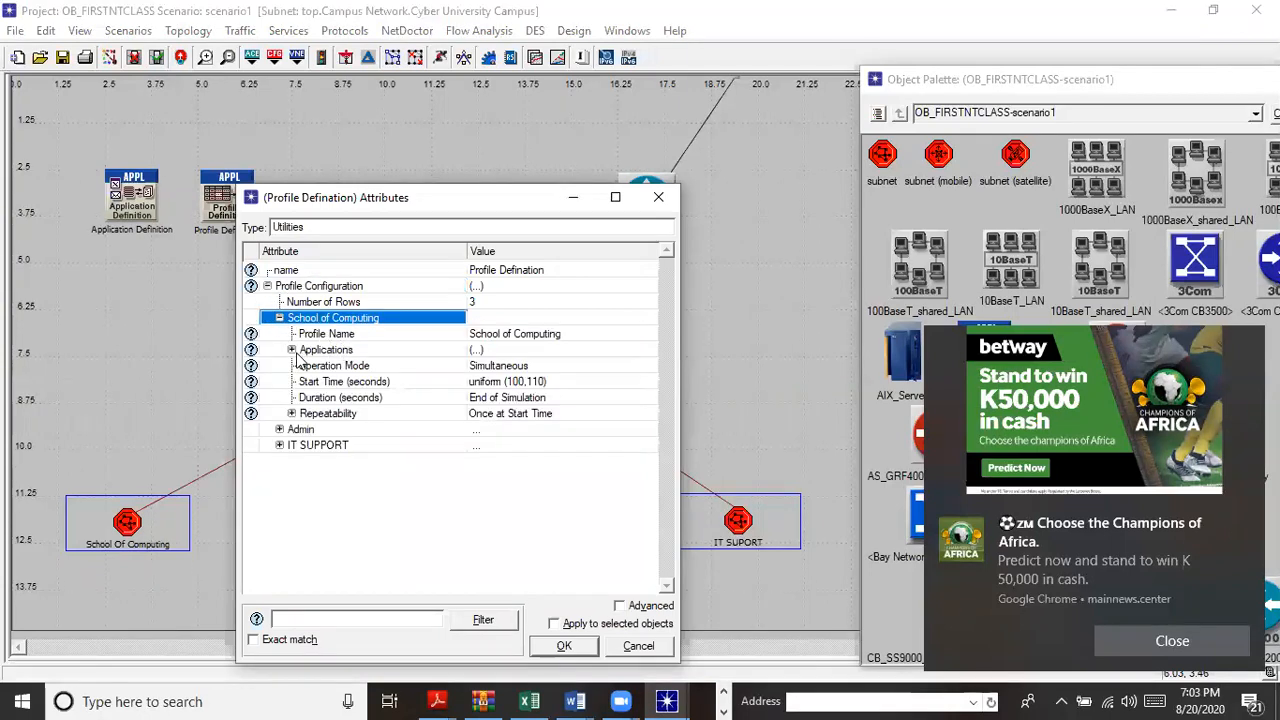
{"action": "left_click", "coordinate": [292, 350]}
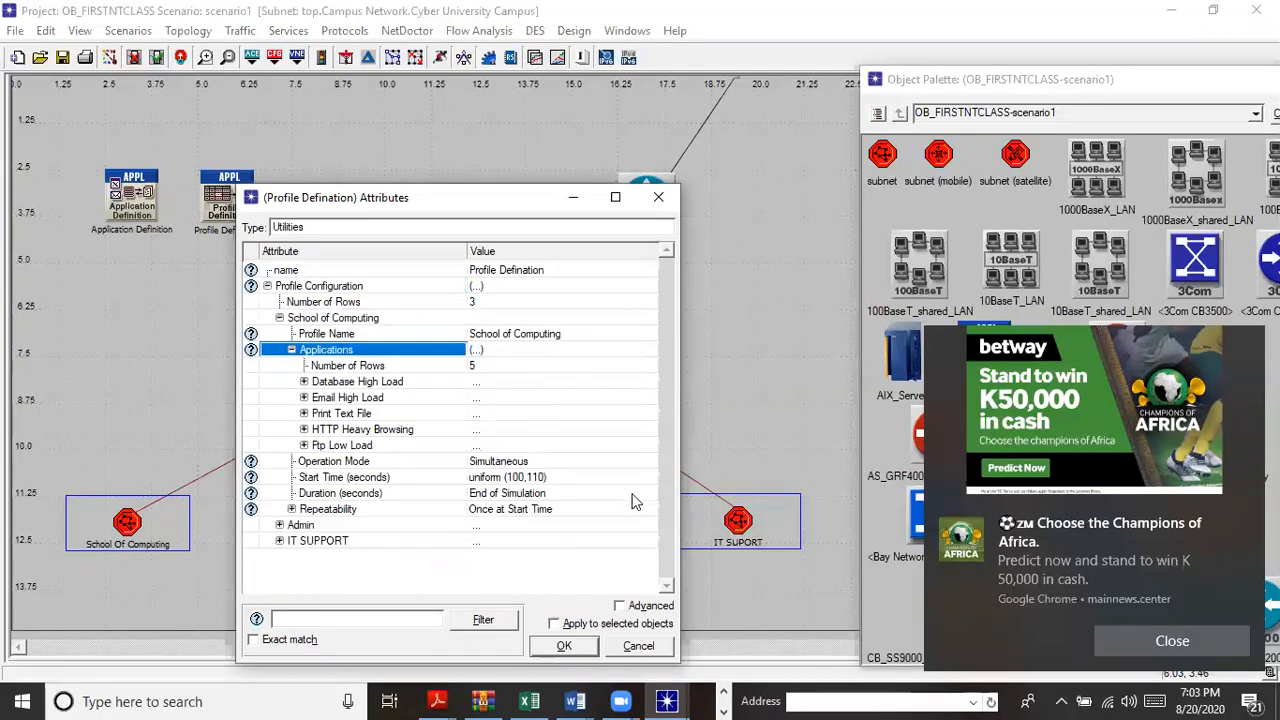
{"action": "left_click", "coordinate": [281, 525]}
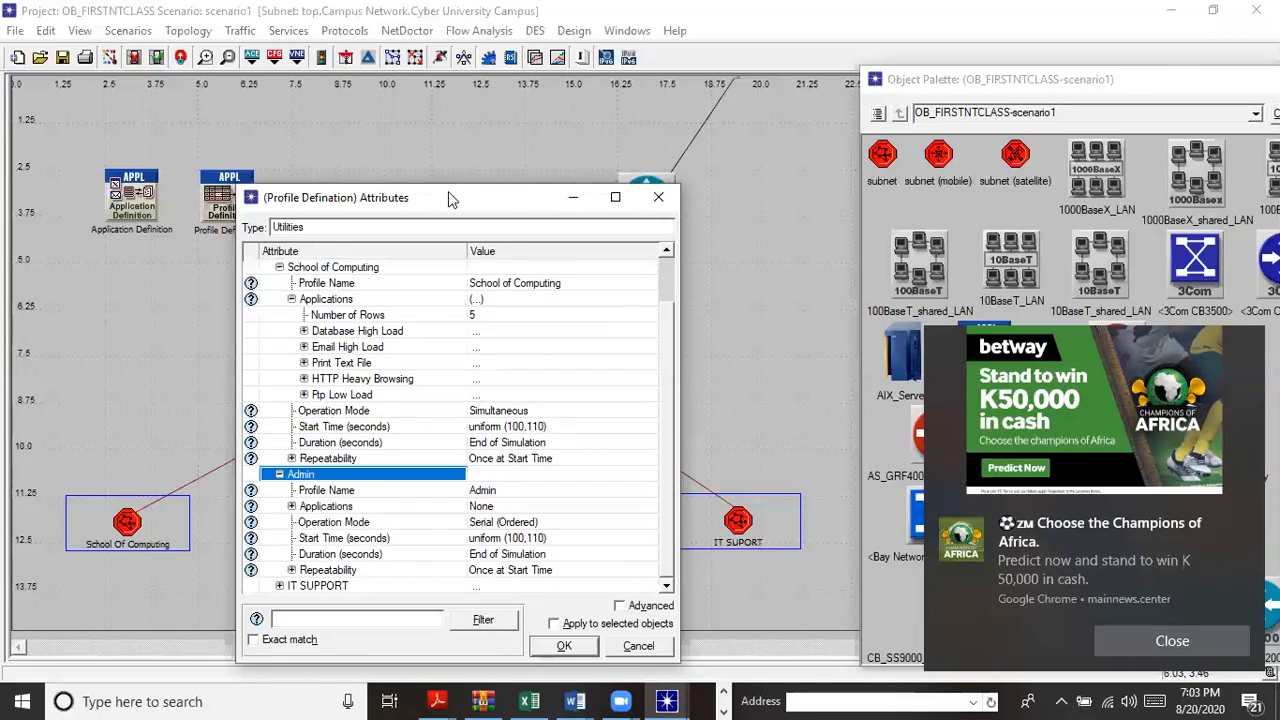
{"action": "left_click_drag", "start_coordinate": [448, 195], "coordinate": [430, 61]}
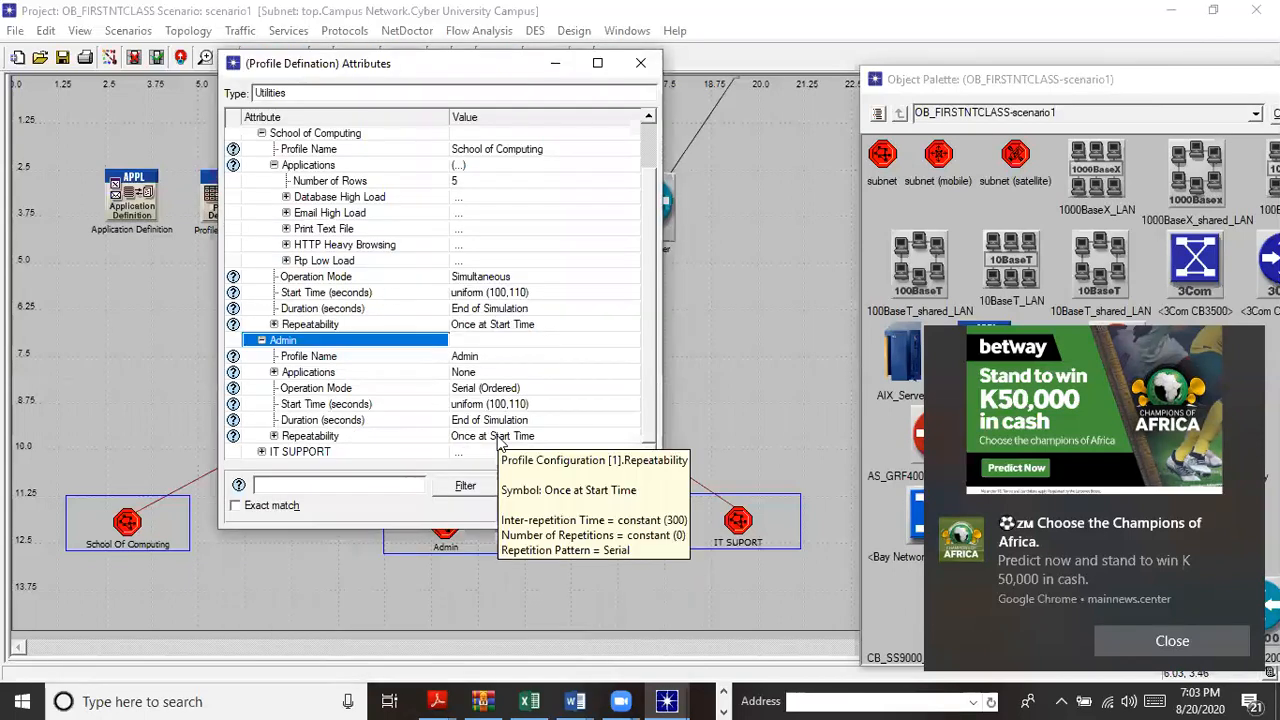
{"action": "left_click", "coordinate": [273, 372]}
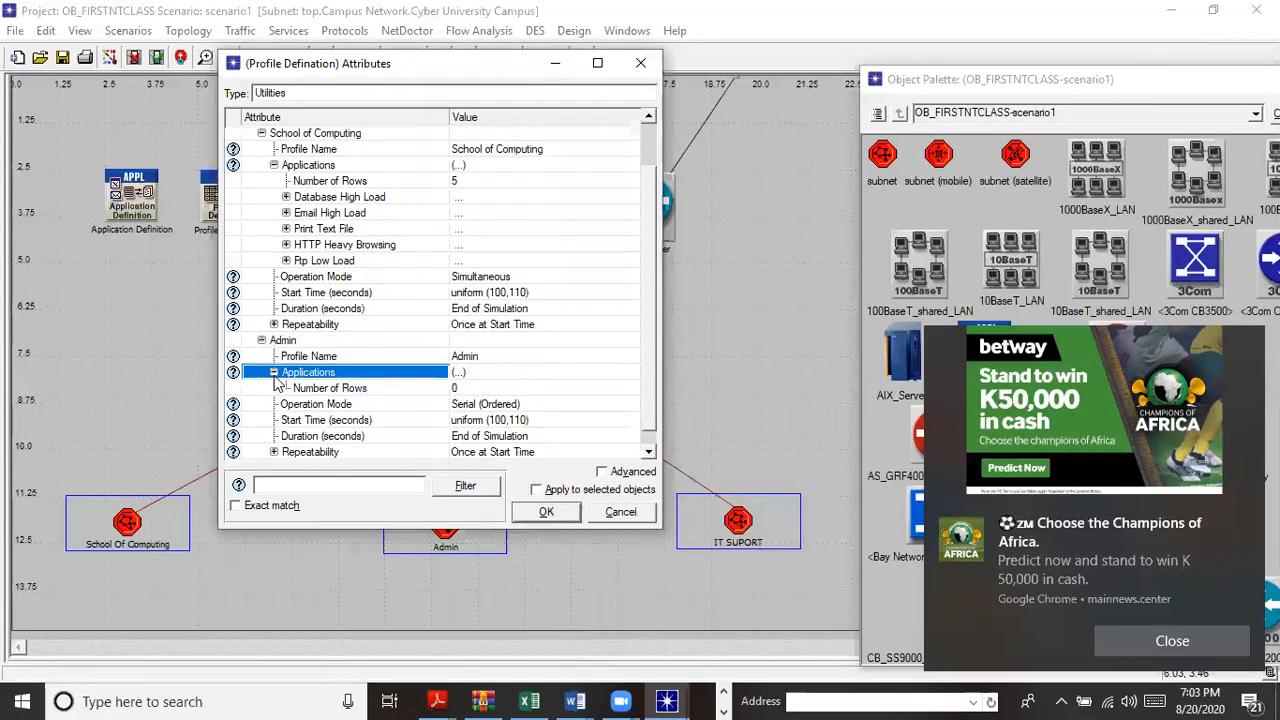
{"action": "left_click", "coordinate": [476, 388]}
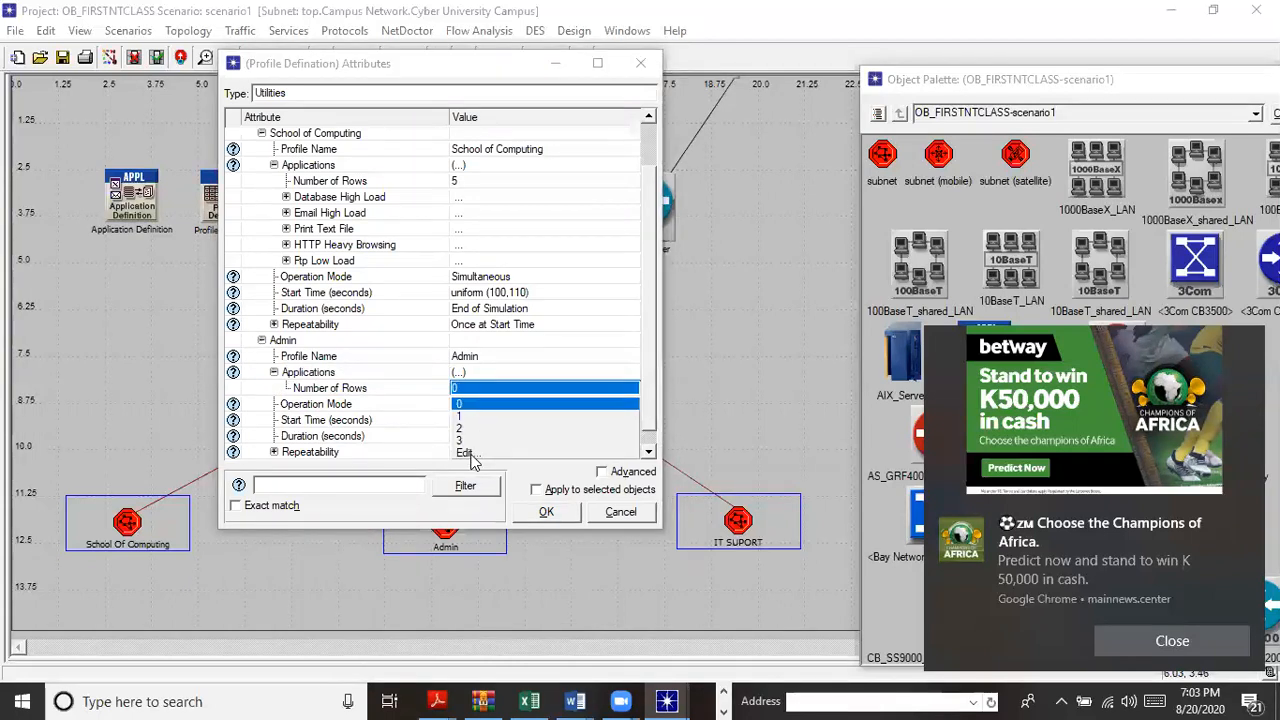
{"action": "left_click", "coordinate": [466, 452]}
{"action": "type", "text": "5"}
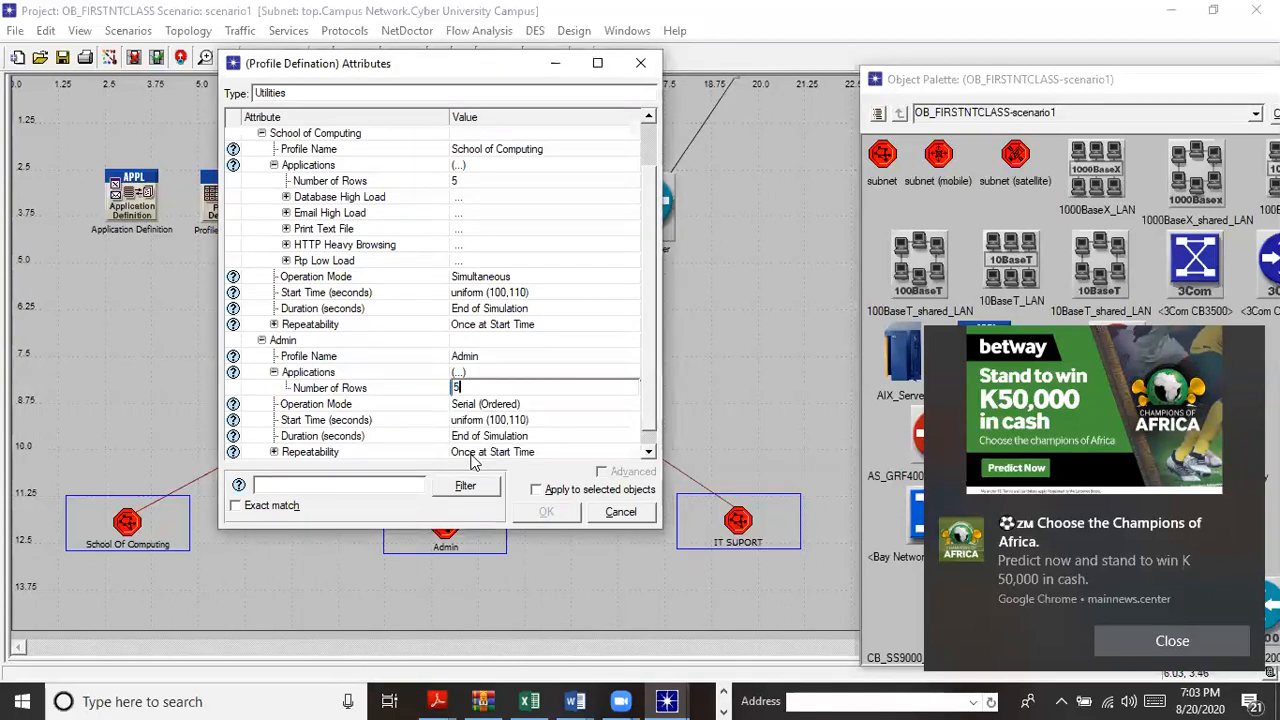
{"action": "left_click", "coordinate": [405, 388]}
Set the first application of the Admin profile to Database Medium and the second to Email High Load.
{"action": "left_click_drag", "start_coordinate": [645, 350], "coordinate": [645, 400]}
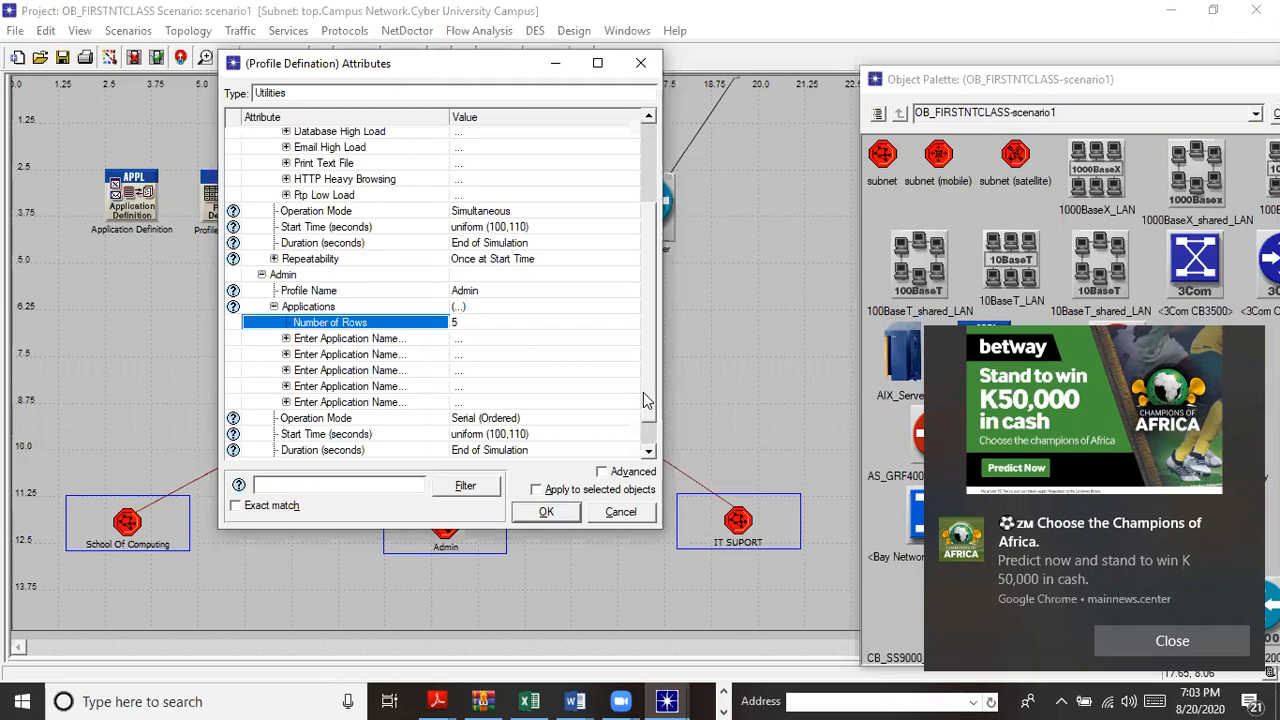
{"action": "left_click", "coordinate": [287, 339]}
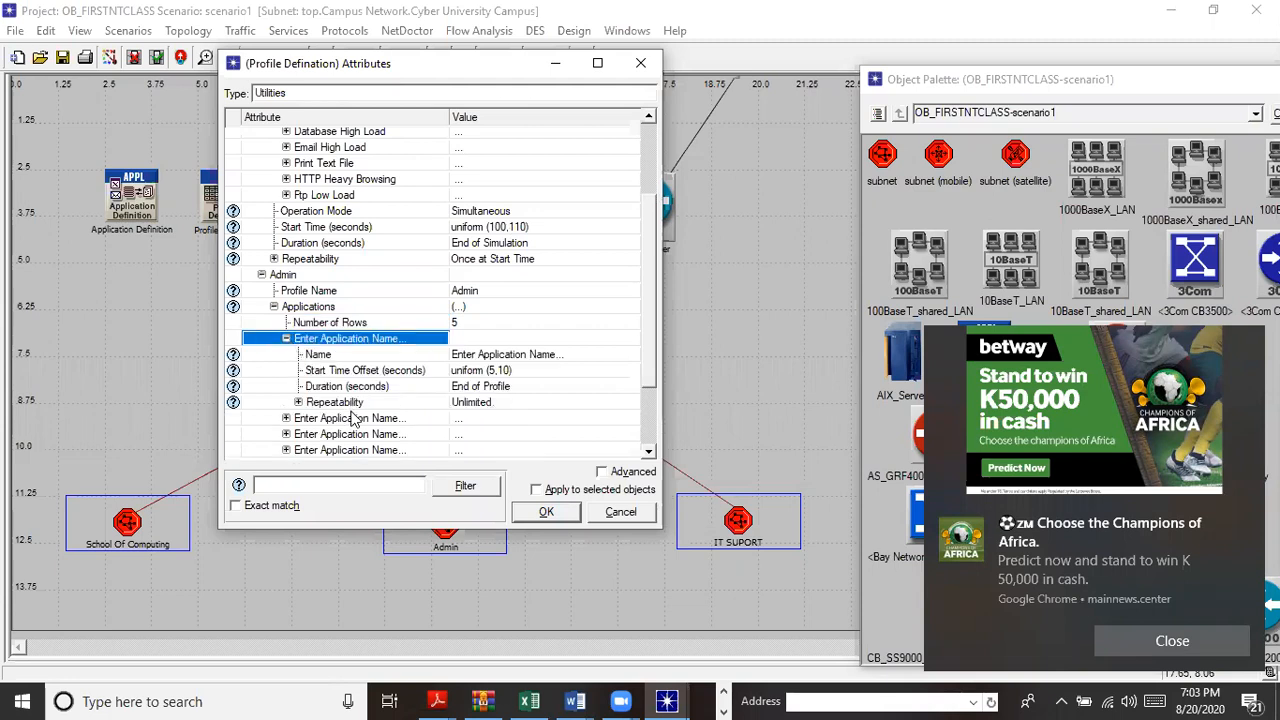
{"action": "left_click", "coordinate": [495, 356]}
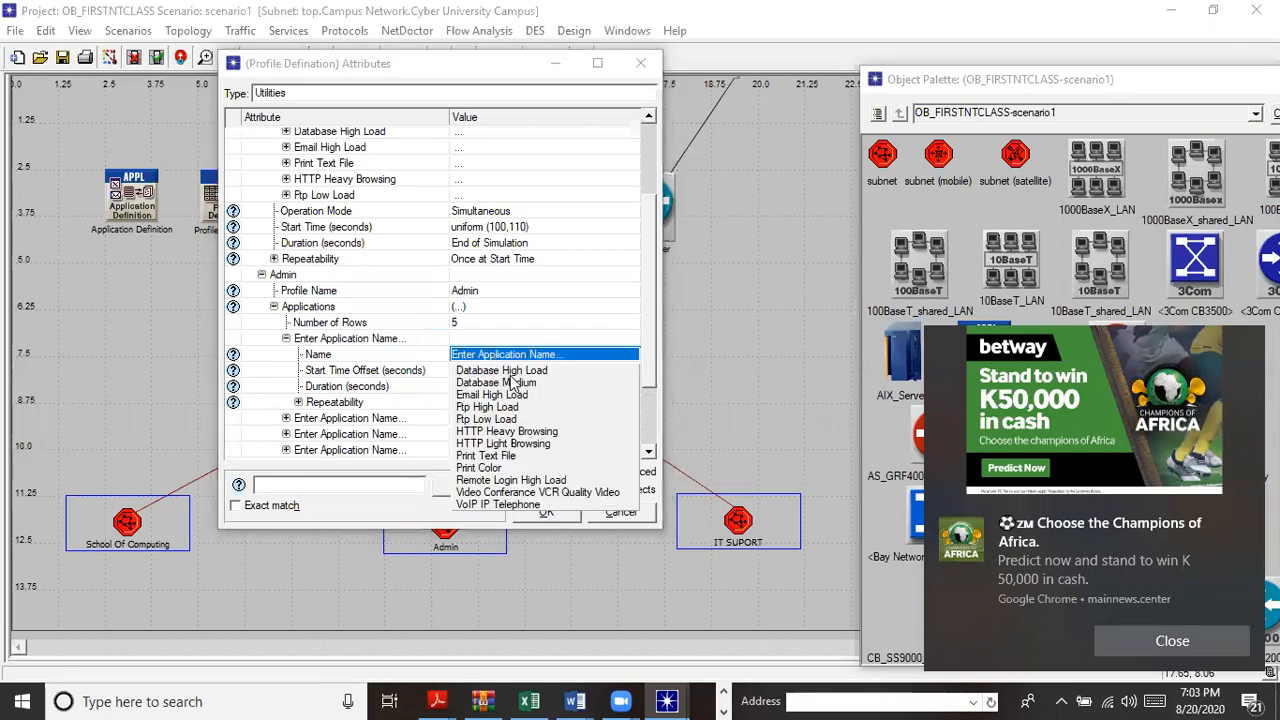
{"action": "left_click", "coordinate": [514, 384]}
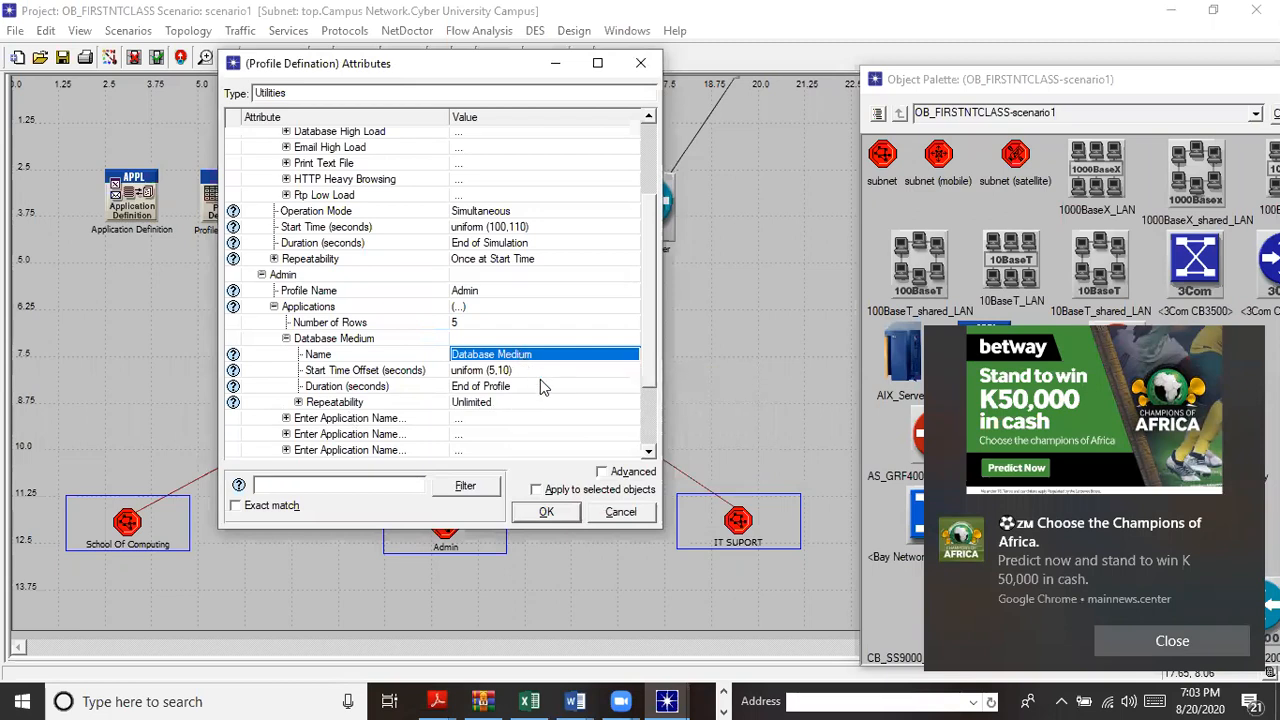
{"action": "left_click_drag", "start_coordinate": [646, 323], "coordinate": [653, 348]}
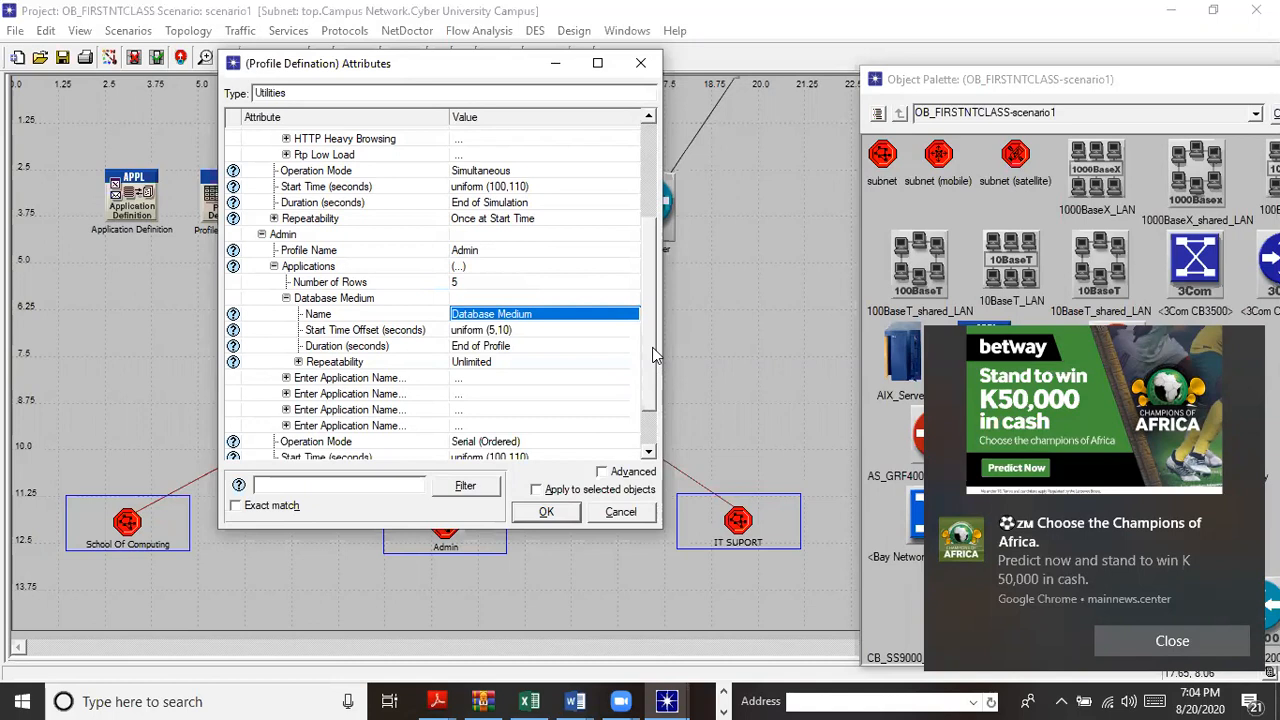
{"action": "left_click", "coordinate": [287, 378]}
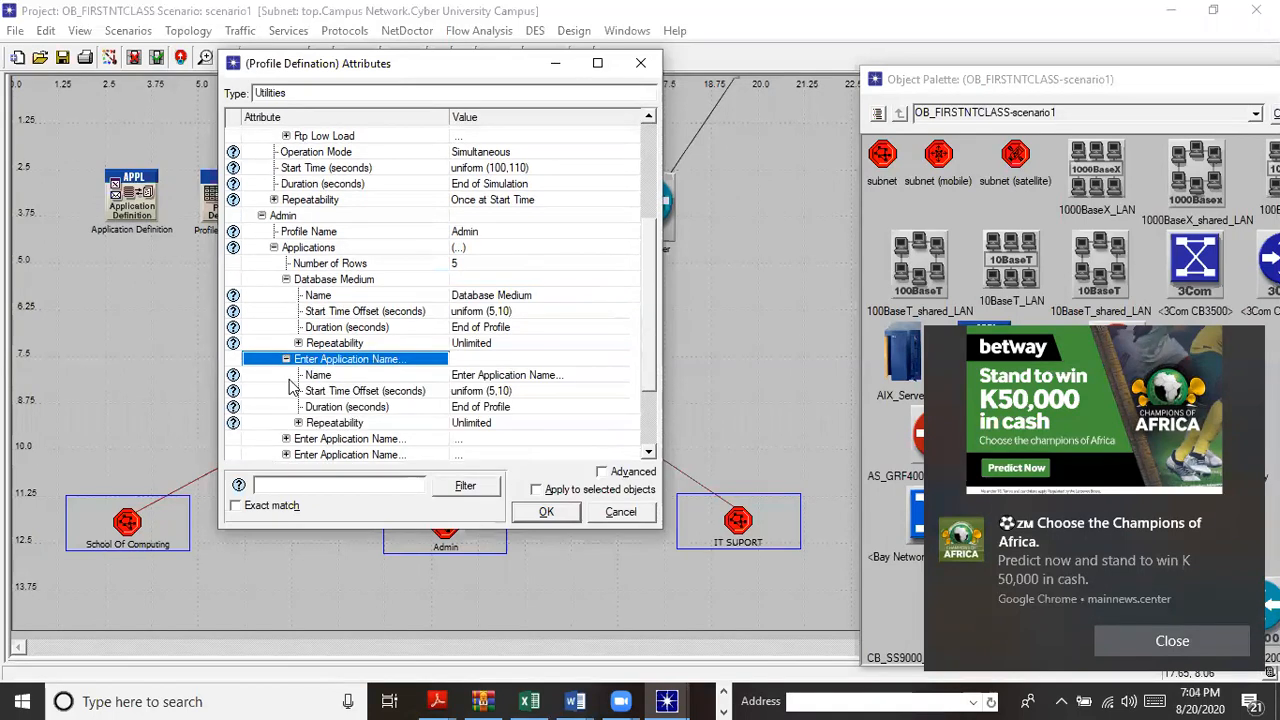
{"action": "left_click", "coordinate": [492, 378]}
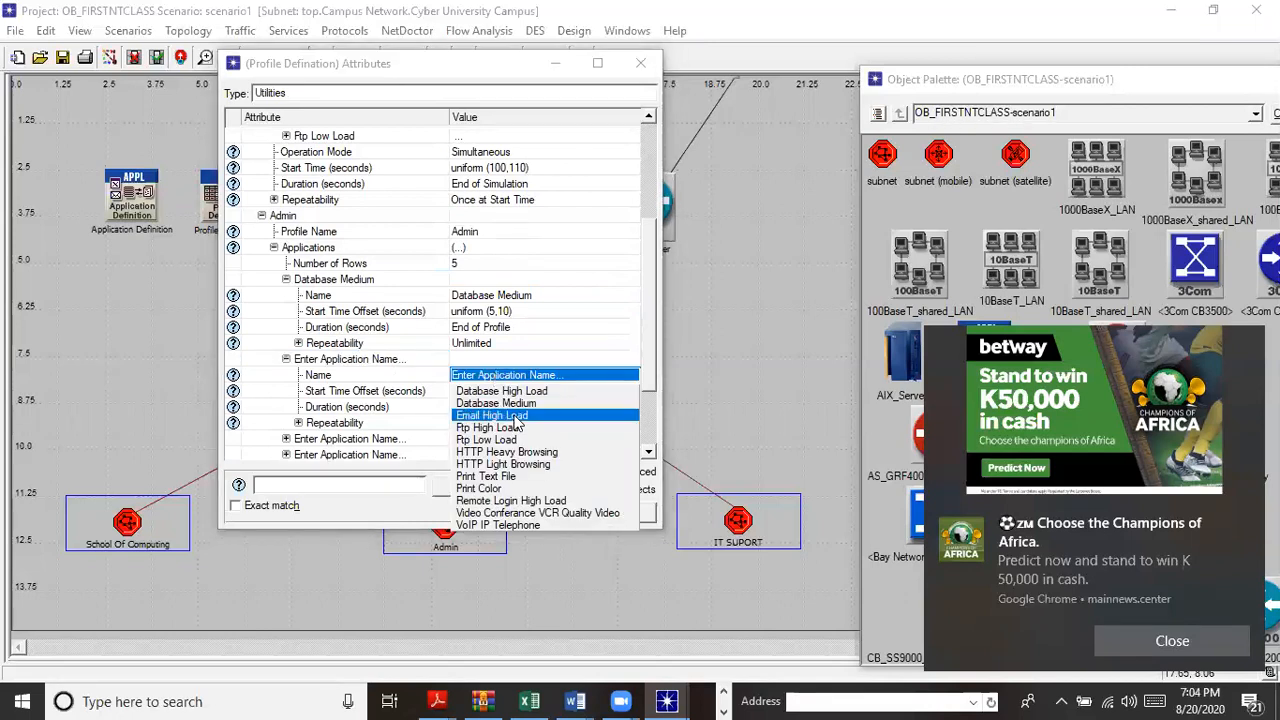
{"action": "left_click", "coordinate": [514, 415]}
Set the third application of the Admin profile to HTTP Heavy Browsing and the fourth to Print Color.
{"action": "left_click_drag", "start_coordinate": [650, 365], "coordinate": [651, 398]}
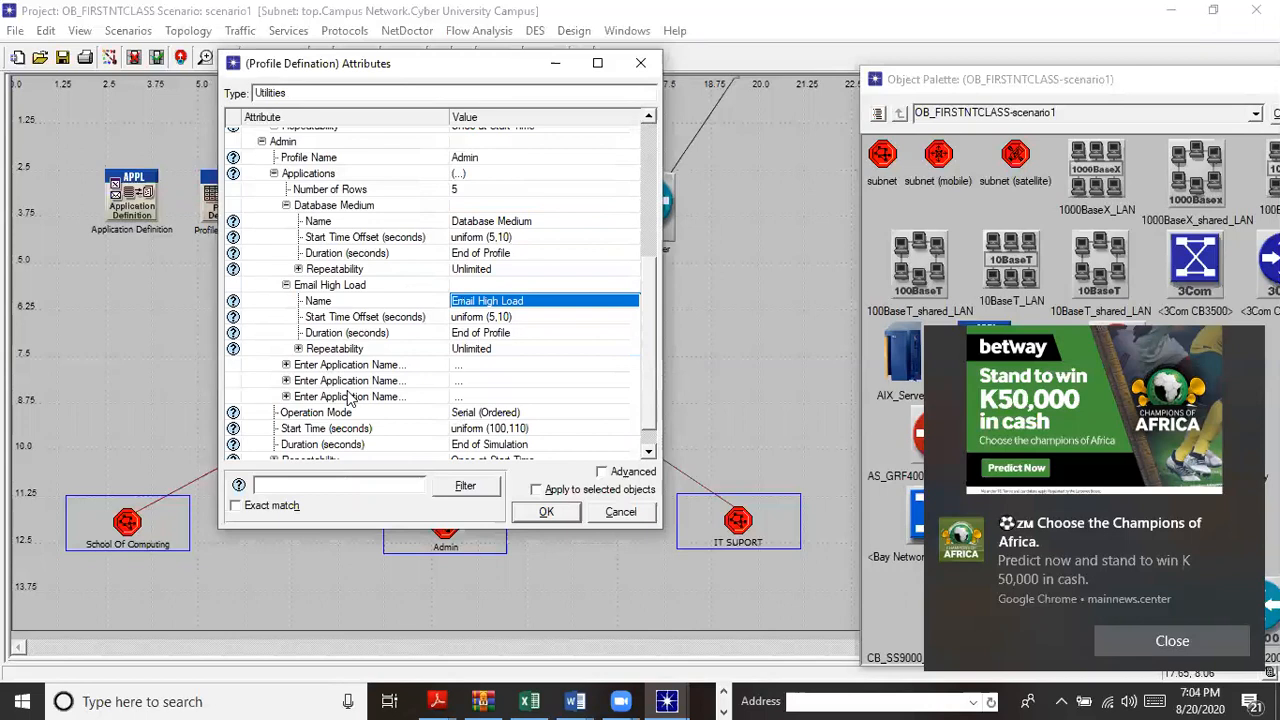
{"action": "left_click", "coordinate": [287, 361]}
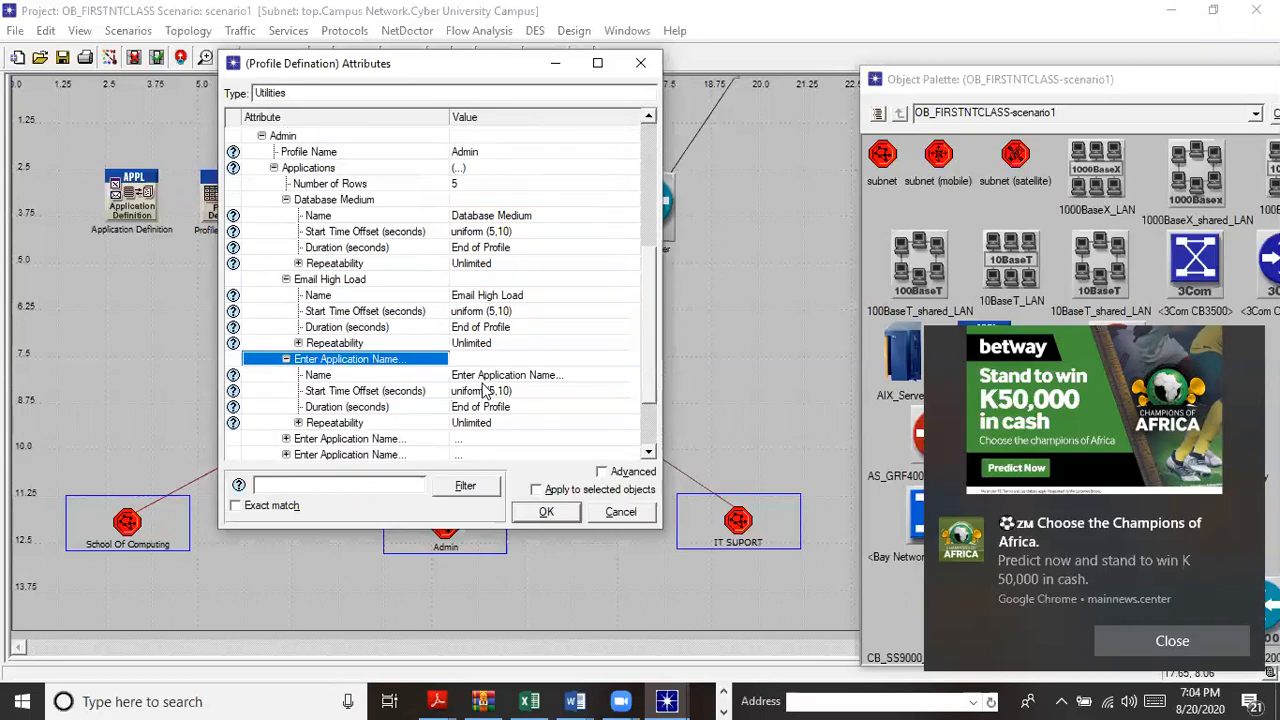
{"action": "left_click", "coordinate": [487, 376]}
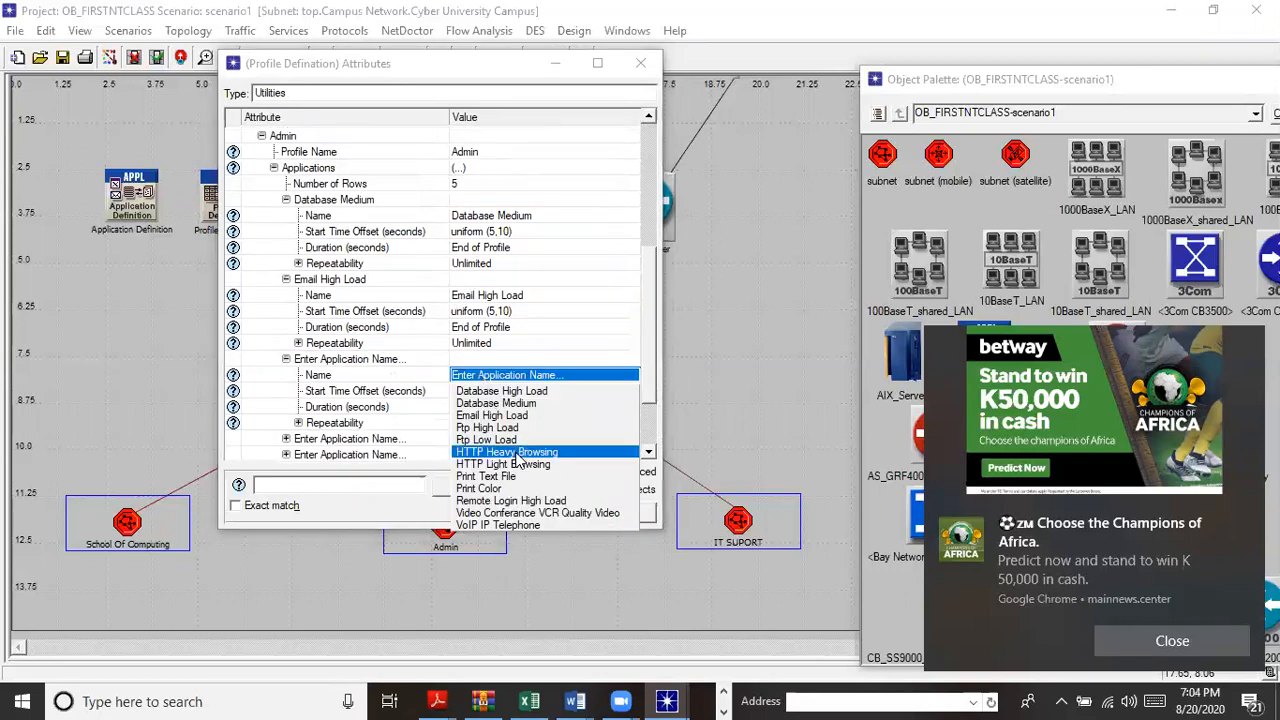
{"action": "left_click", "coordinate": [517, 452]}
{"action": "left_click_drag", "start_coordinate": [647, 347], "coordinate": [654, 397]}
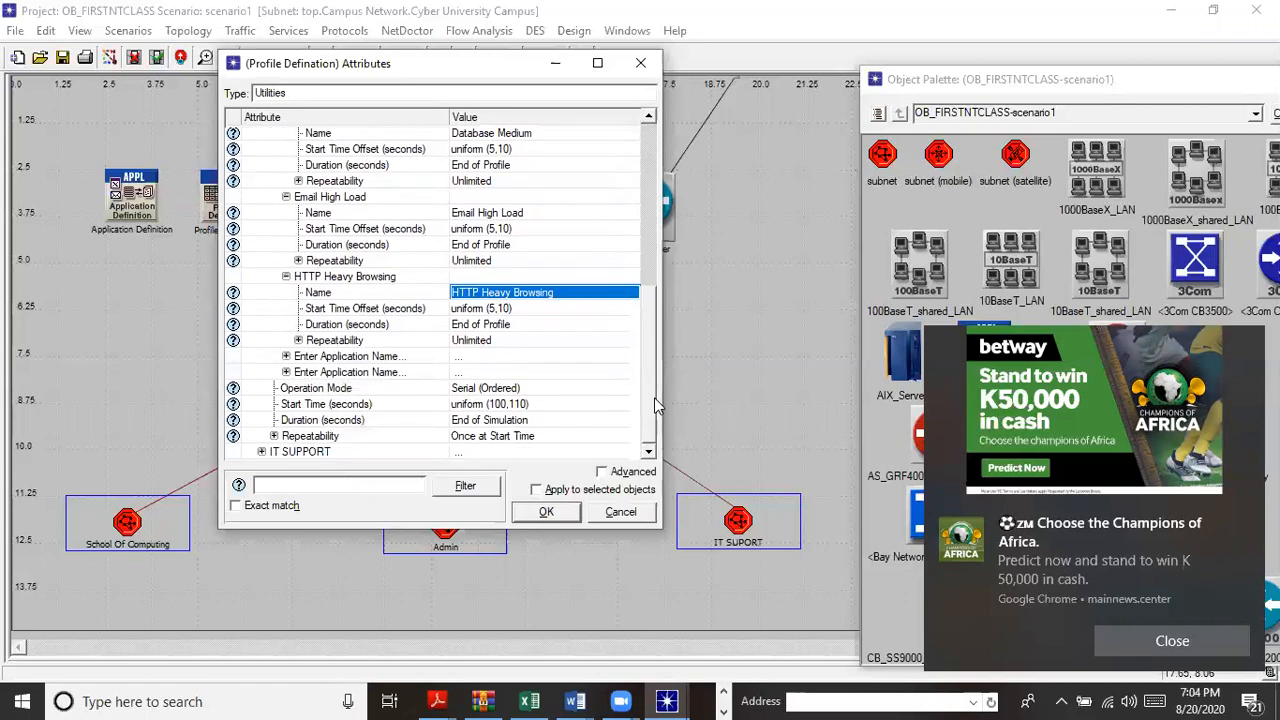
{"action": "left_click", "coordinate": [286, 357]}
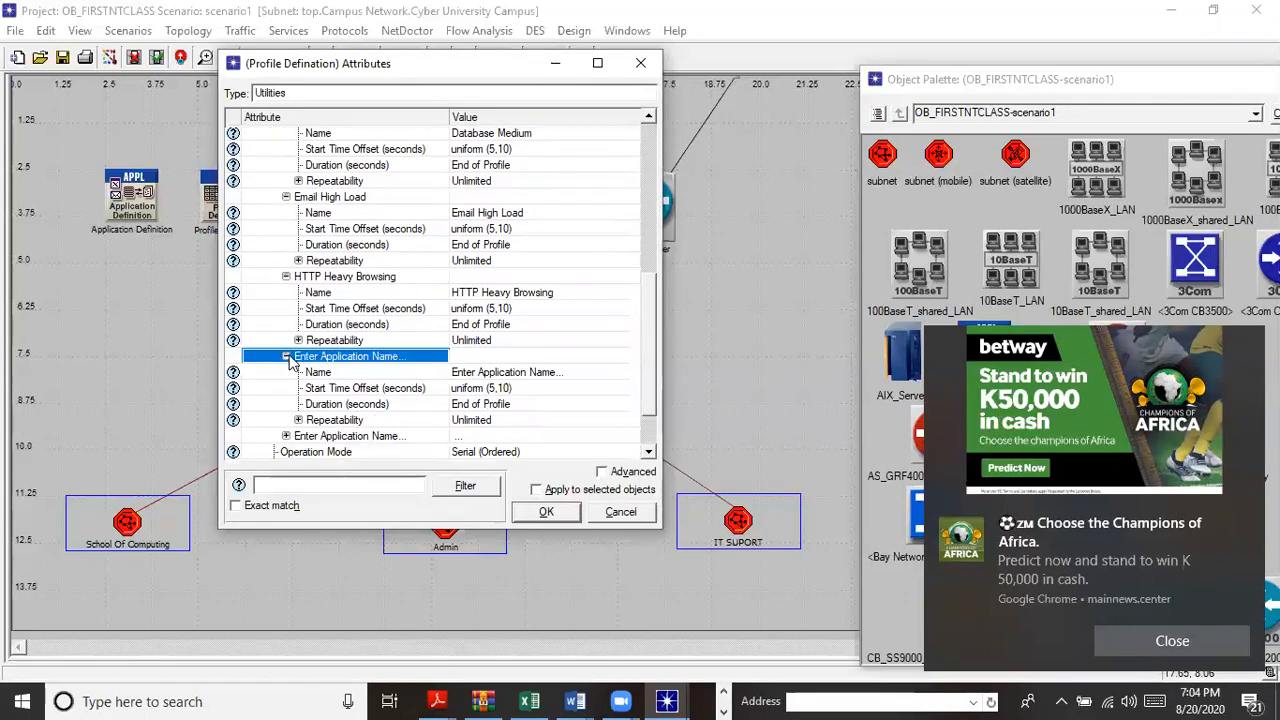
{"action": "left_click", "coordinate": [485, 374]}
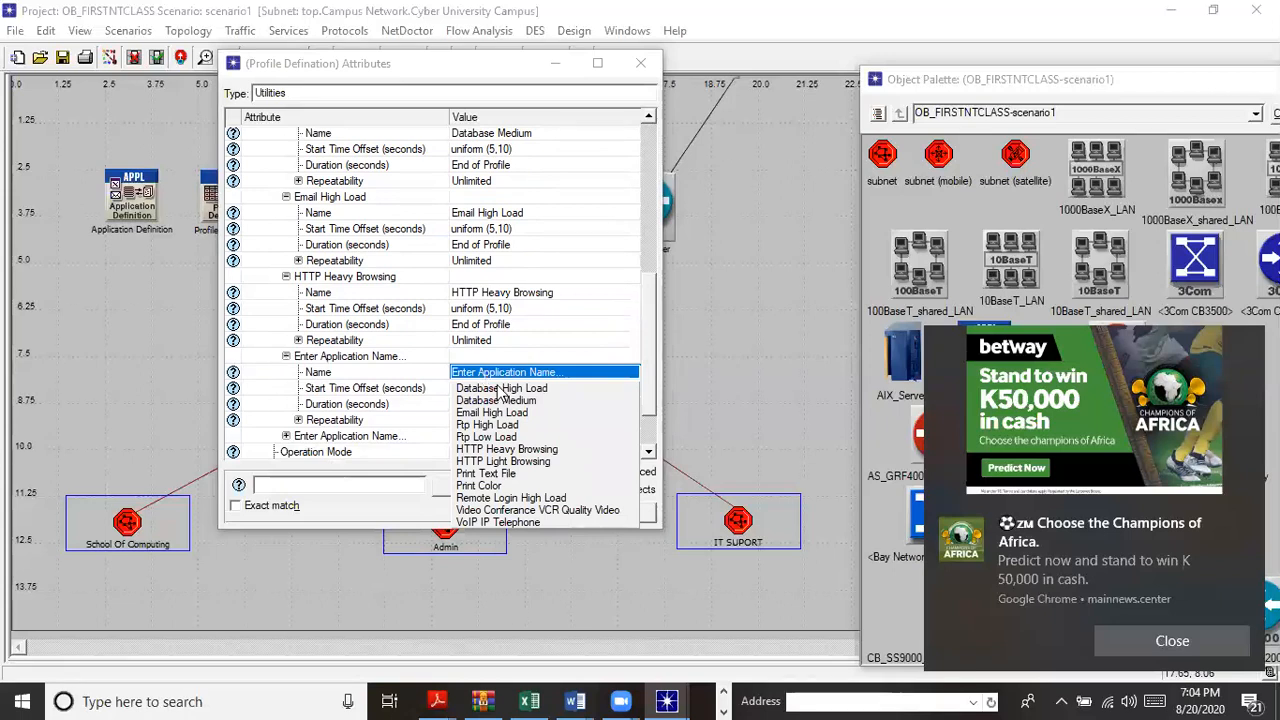
{"action": "left_click", "coordinate": [500, 486]}
Set the fifth application of the Admin profile to Video Conferance VCR Quality Video.
{"action": "left_click_drag", "start_coordinate": [650, 293], "coordinate": [652, 323]}
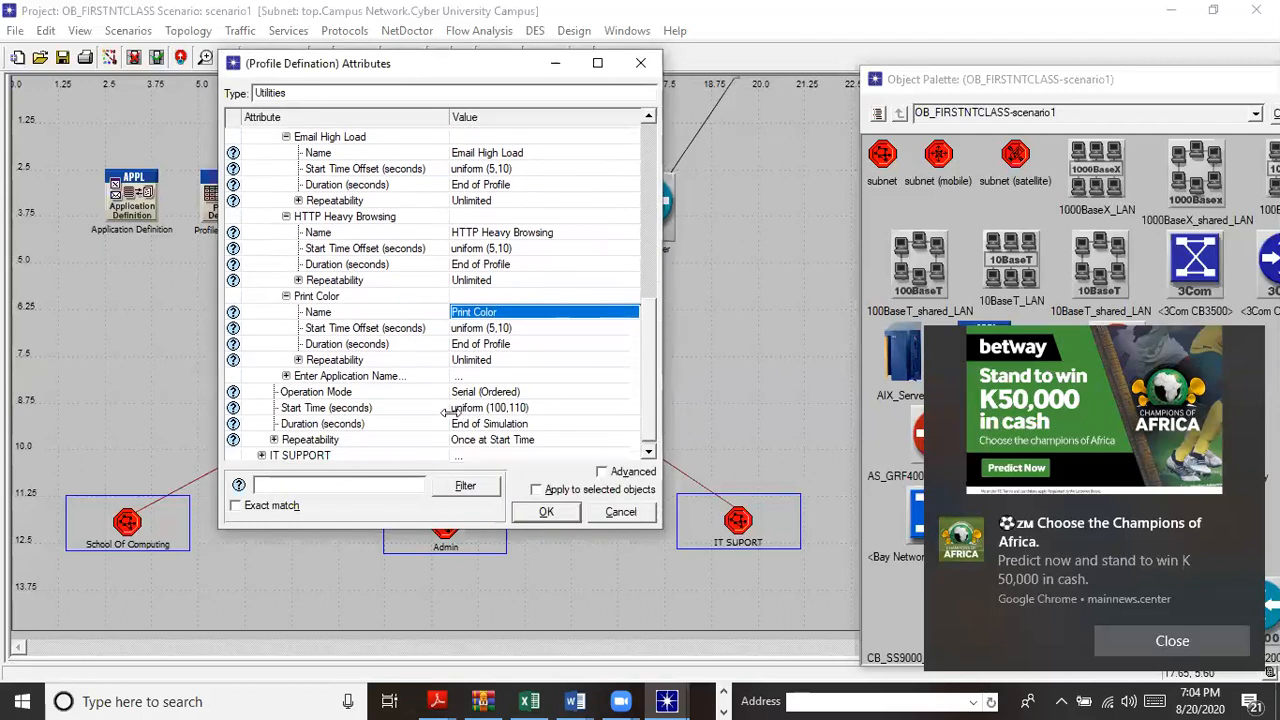
{"action": "left_click", "coordinate": [286, 376]}
{"action": "left_click", "coordinate": [498, 376]}
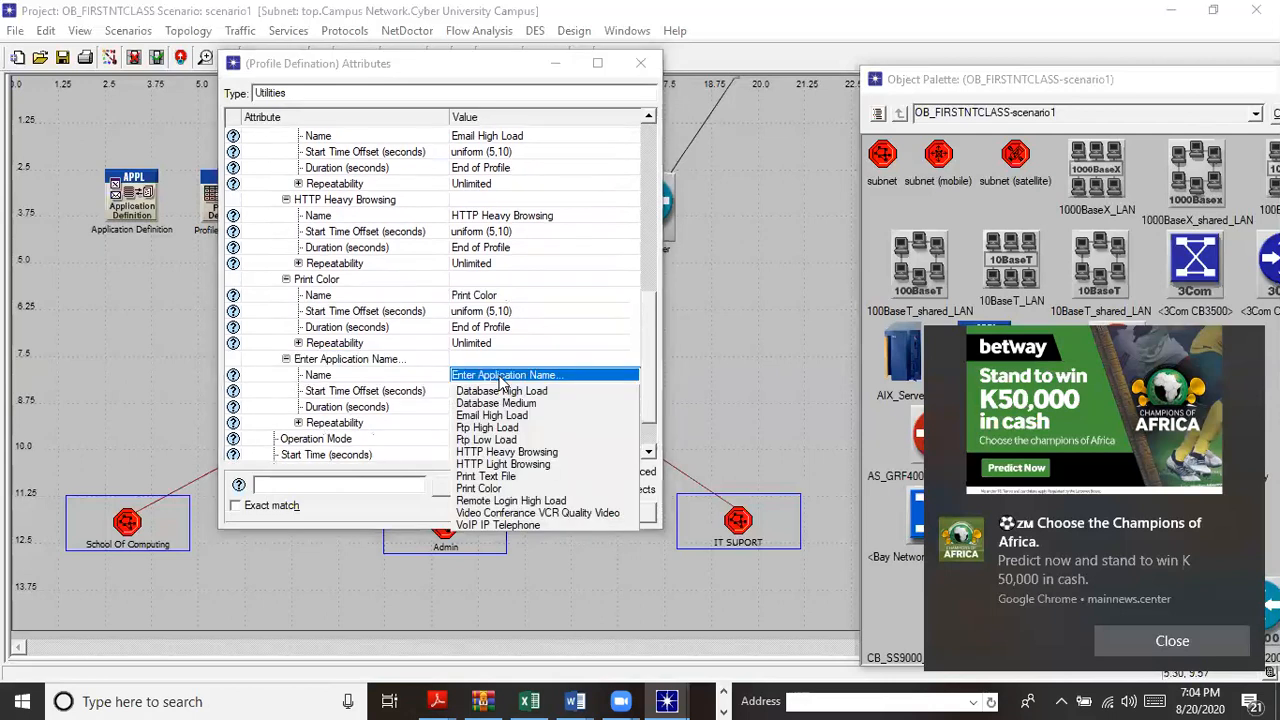
{"action": "left_click", "coordinate": [531, 514]}
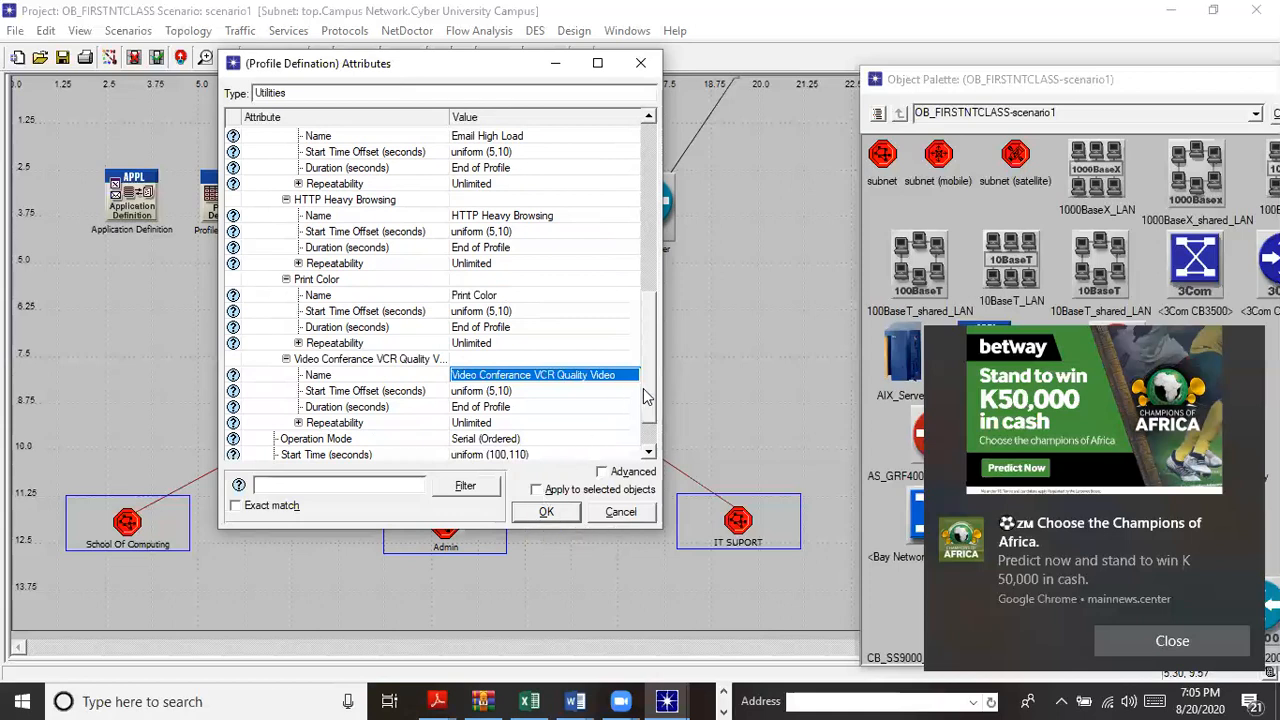
Set the Admin profile's operation mode to Simultaneous and apply the profile attribute changes.
{"action": "scroll", "coordinate": [645, 405], "scroll_direction": "down", "scroll_amount": 1}
{"action": "scroll", "coordinate": [648, 413], "scroll_direction": "down", "scroll_amount": 2}
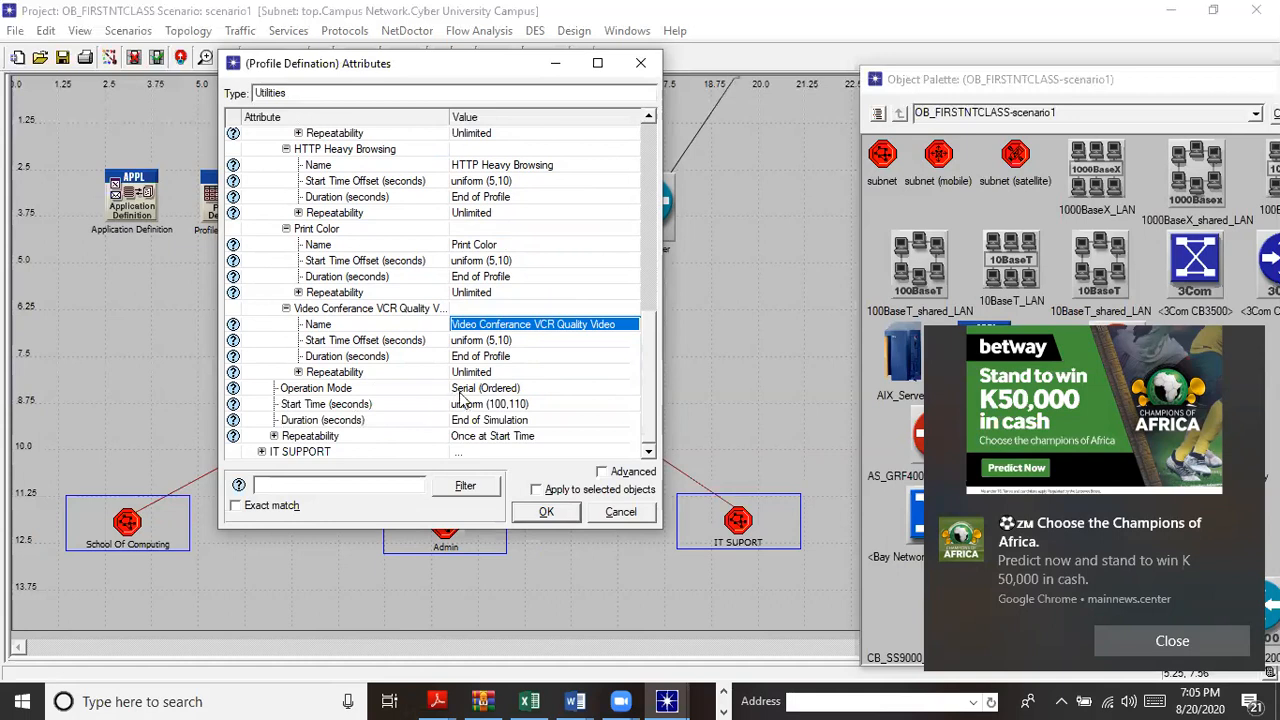
{"action": "left_click", "coordinate": [470, 393]}
{"action": "left_click", "coordinate": [489, 428]}
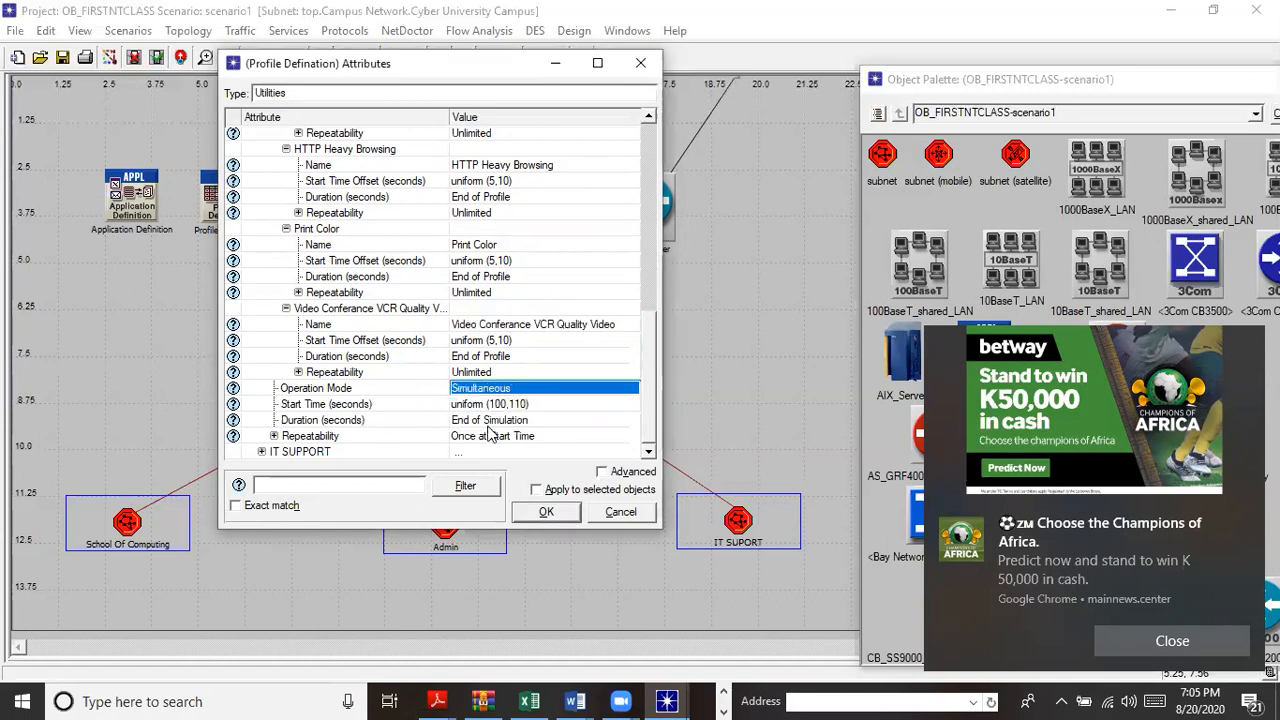
{"action": "left_click", "coordinate": [546, 513]}
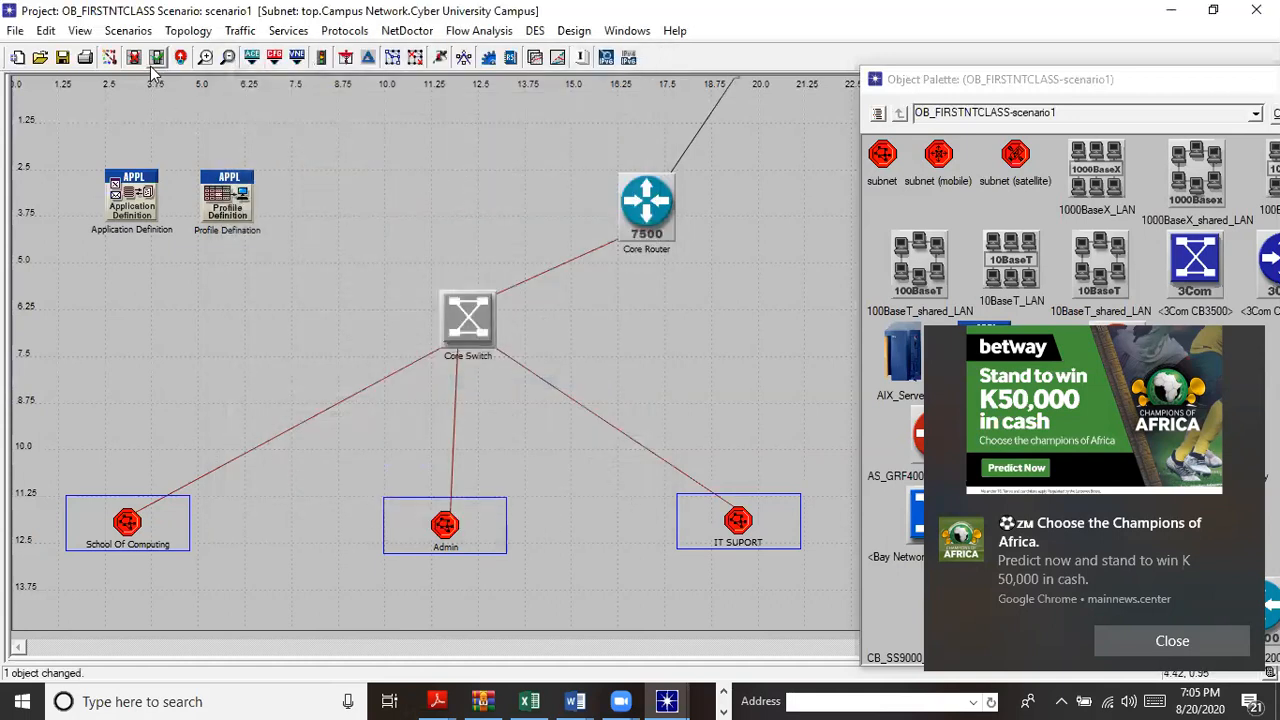
Open the Profile Defination attributes and set the IT SUPPORT profile's number of application rows to 7.
{"action": "right_click", "coordinate": [223, 184]}
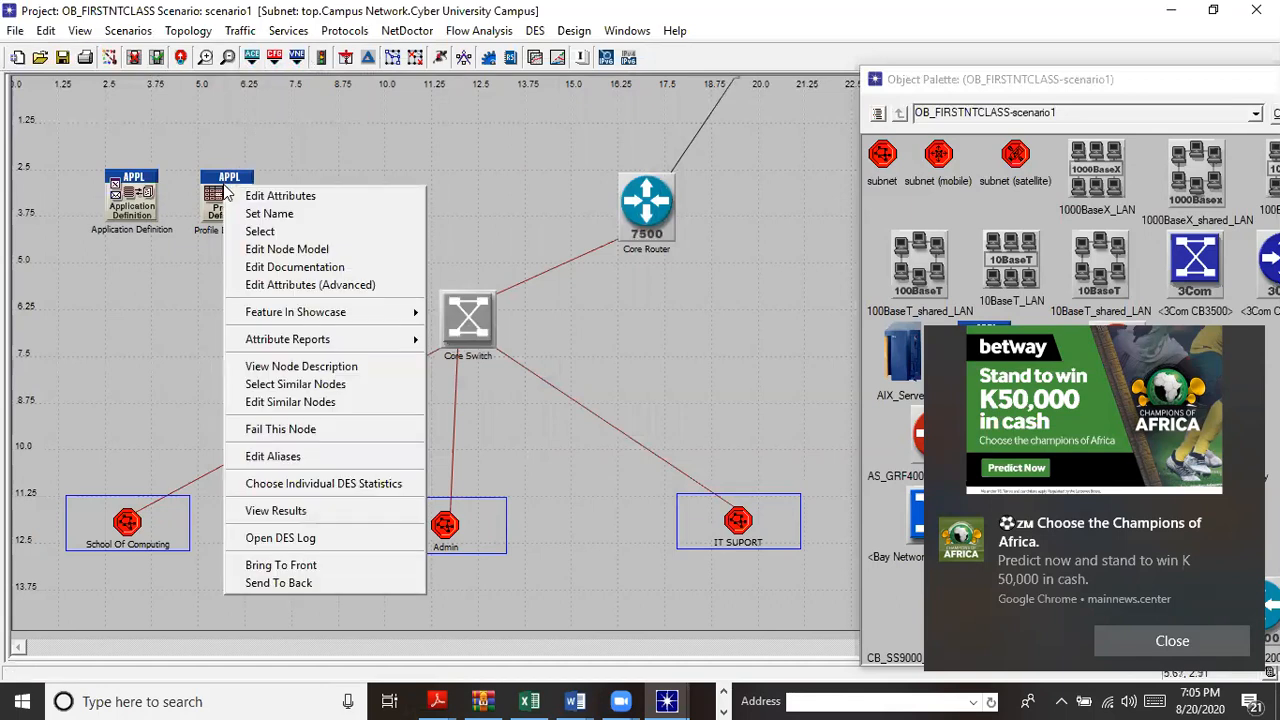
{"action": "left_click", "coordinate": [278, 203]}
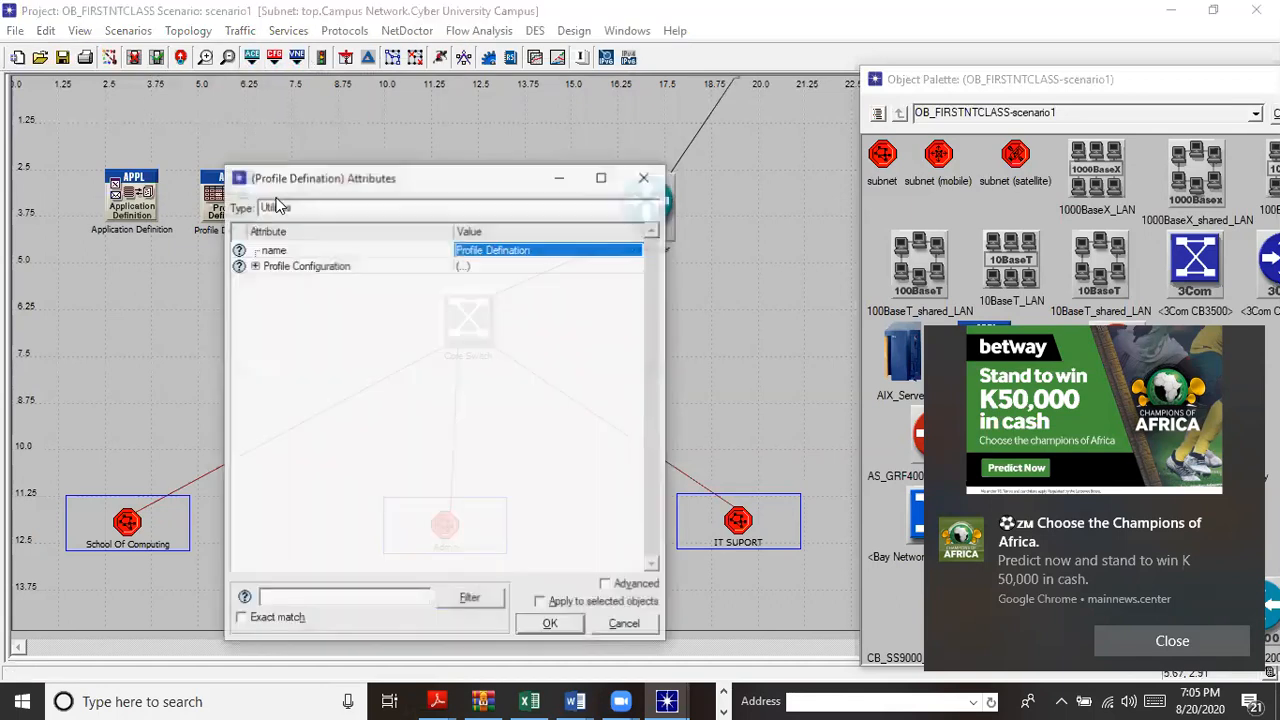
{"action": "left_click", "coordinate": [254, 267]}
{"action": "left_click", "coordinate": [266, 329]}
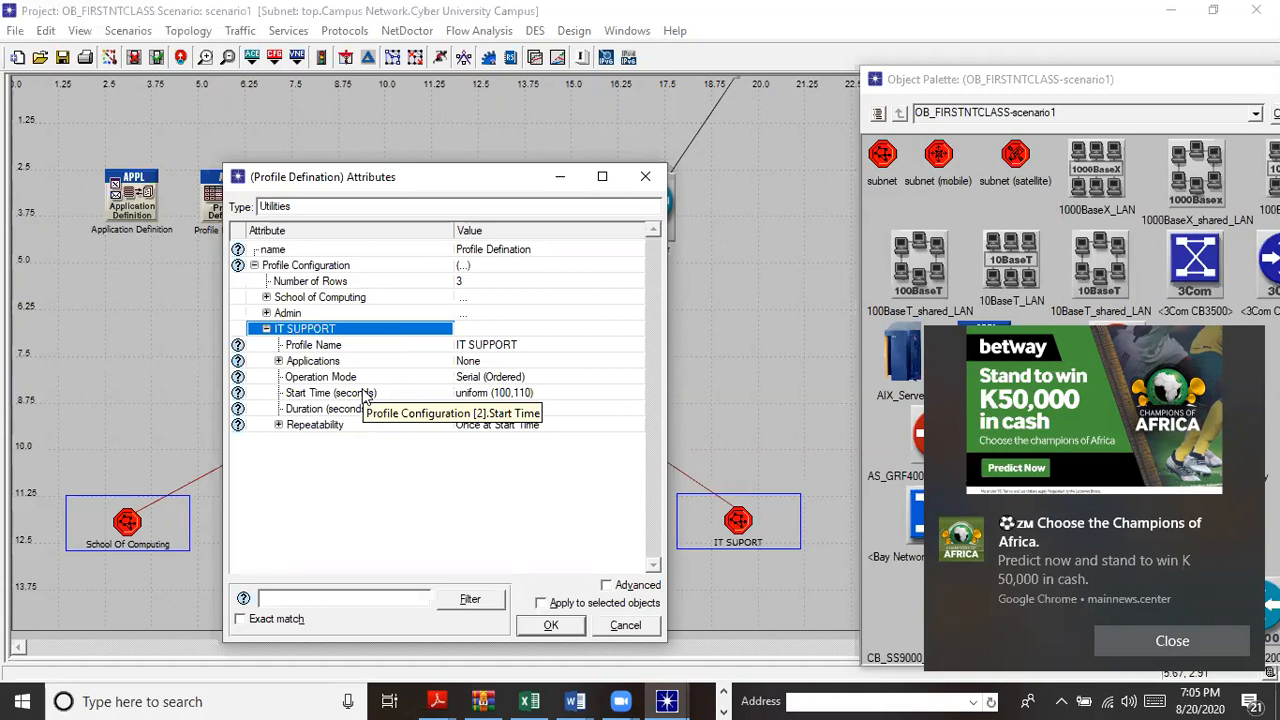
{"action": "left_click", "coordinate": [278, 361]}
{"action": "left_click", "coordinate": [467, 377]}
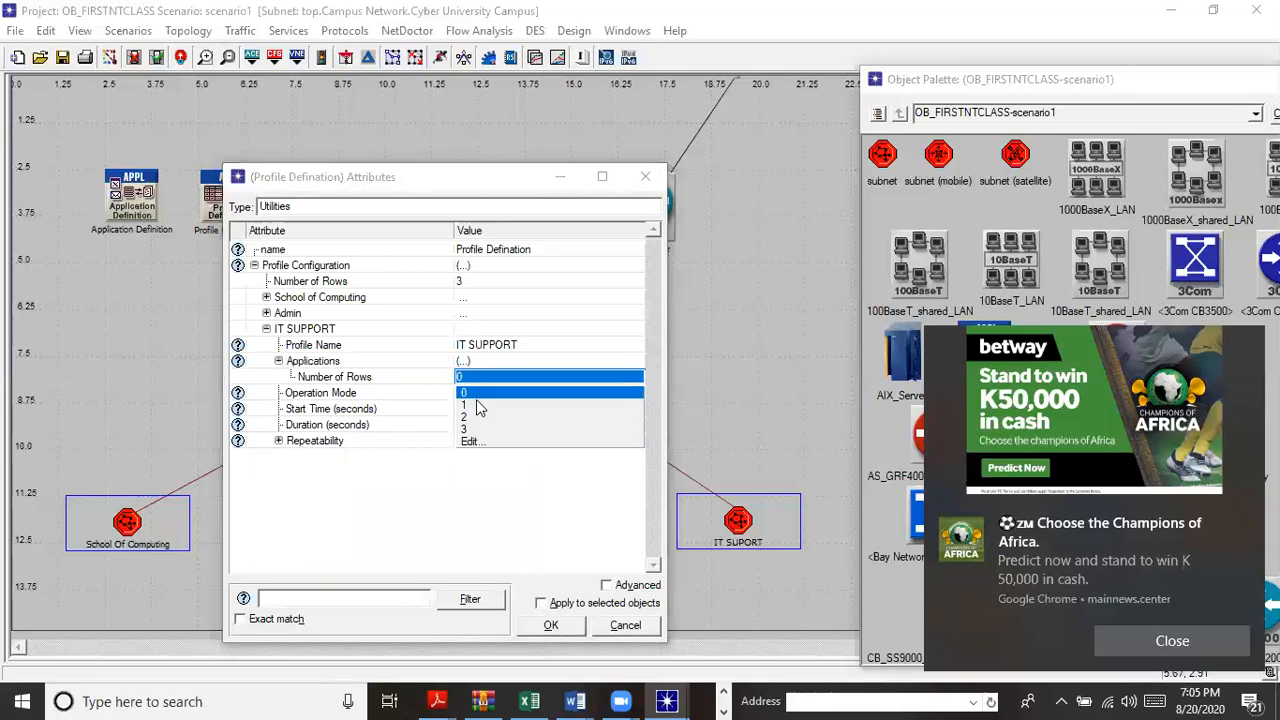
{"action": "left_click", "coordinate": [478, 444]}
{"action": "type", "text": "7"}
{"action": "left_click", "coordinate": [420, 381]}
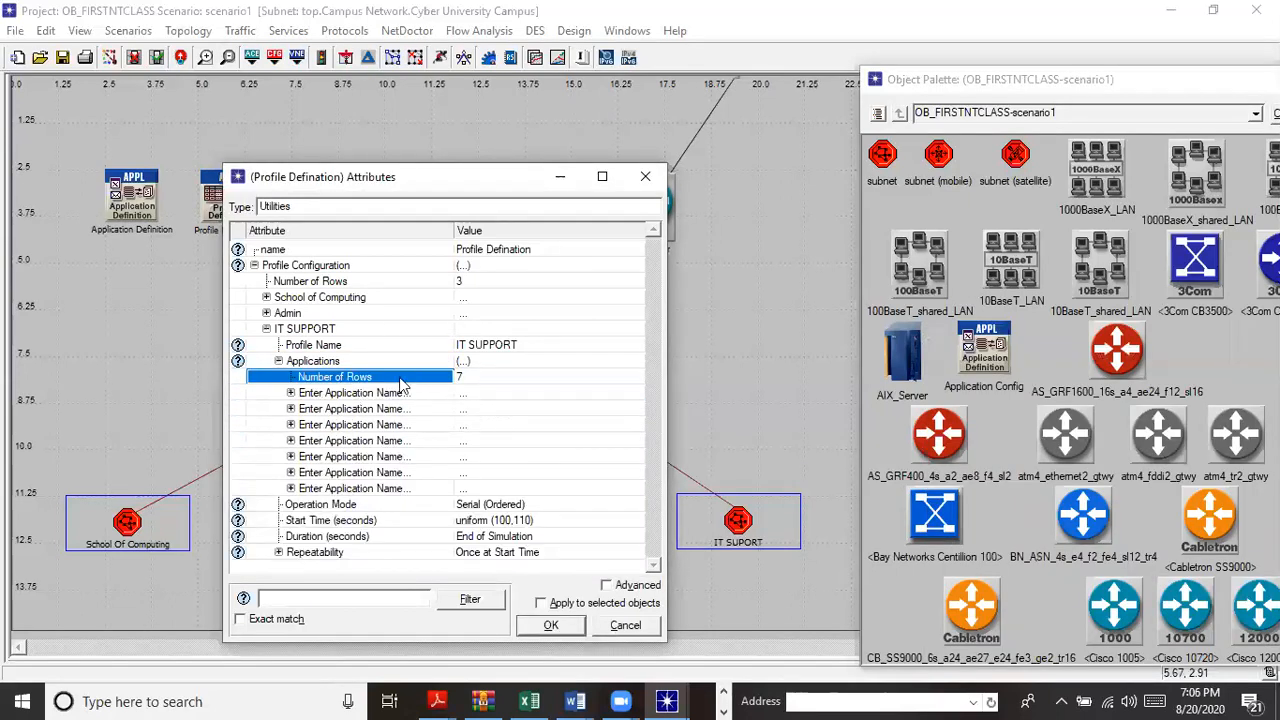
Set the first application of the IT SUPPORT profile to Database Medium and the second to Email High Load.
{"action": "left_click", "coordinate": [291, 393]}
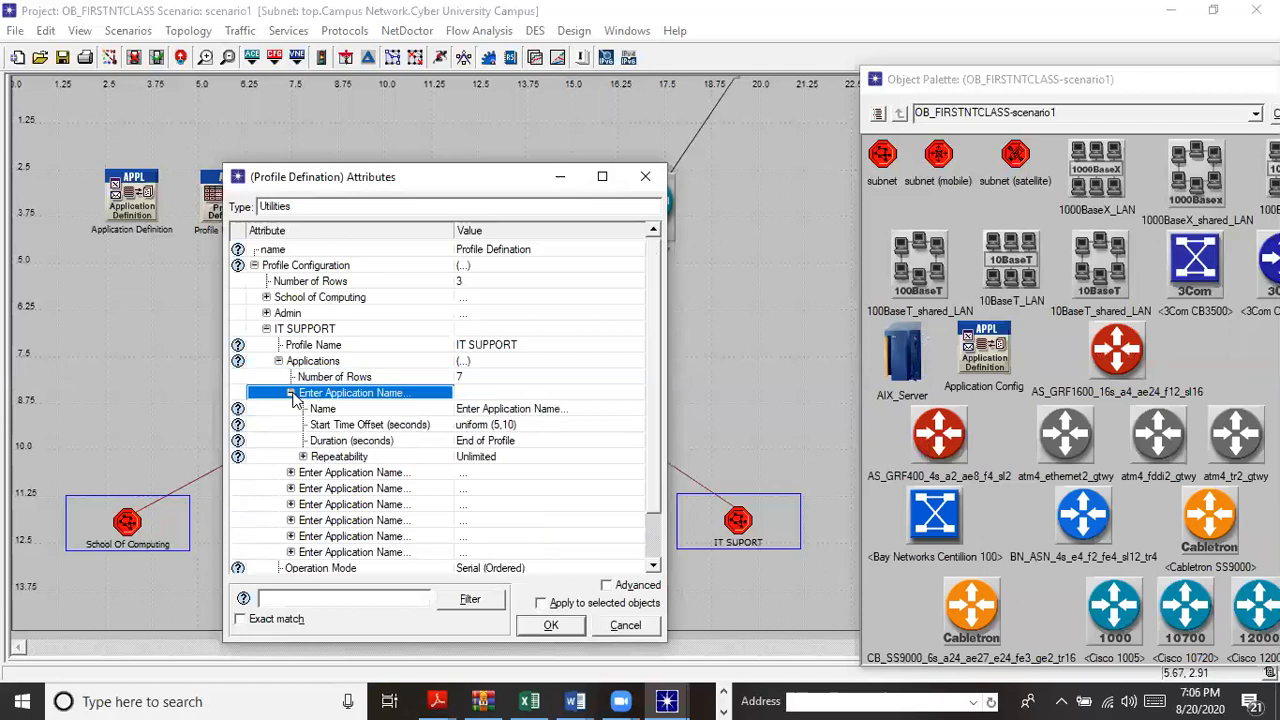
{"action": "left_click", "coordinate": [514, 411]}
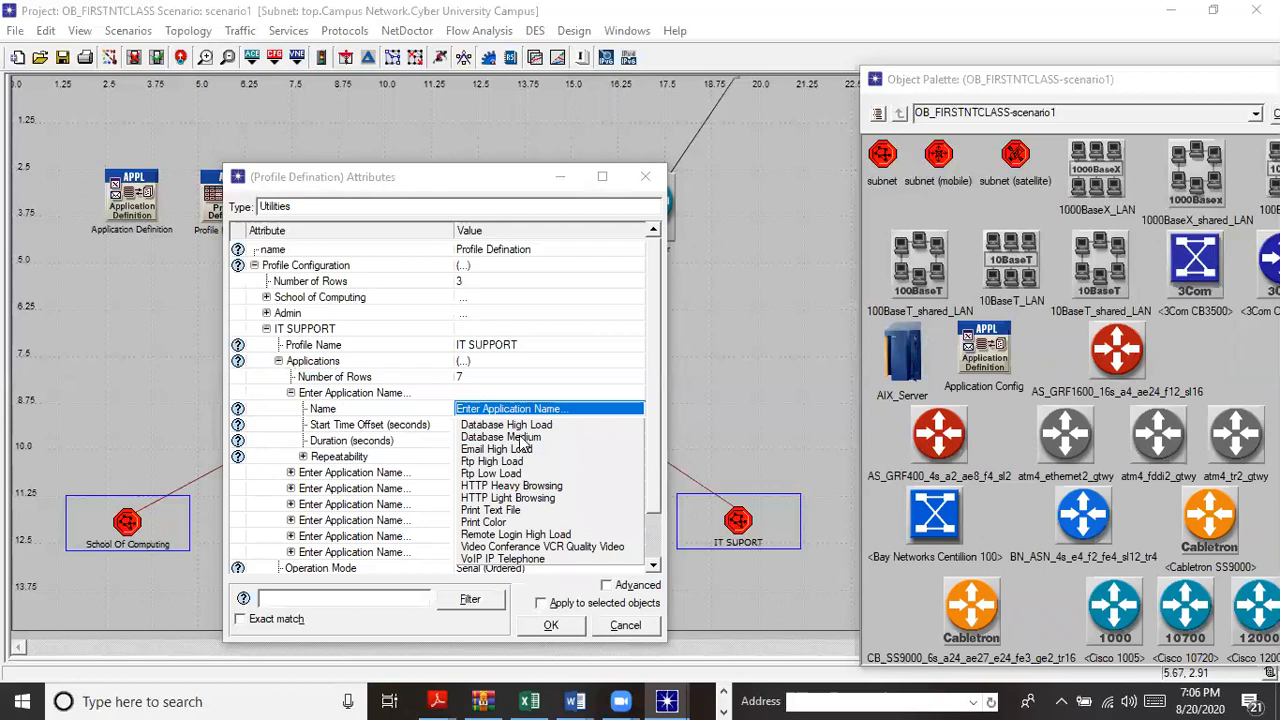
{"action": "left_click", "coordinate": [521, 440]}
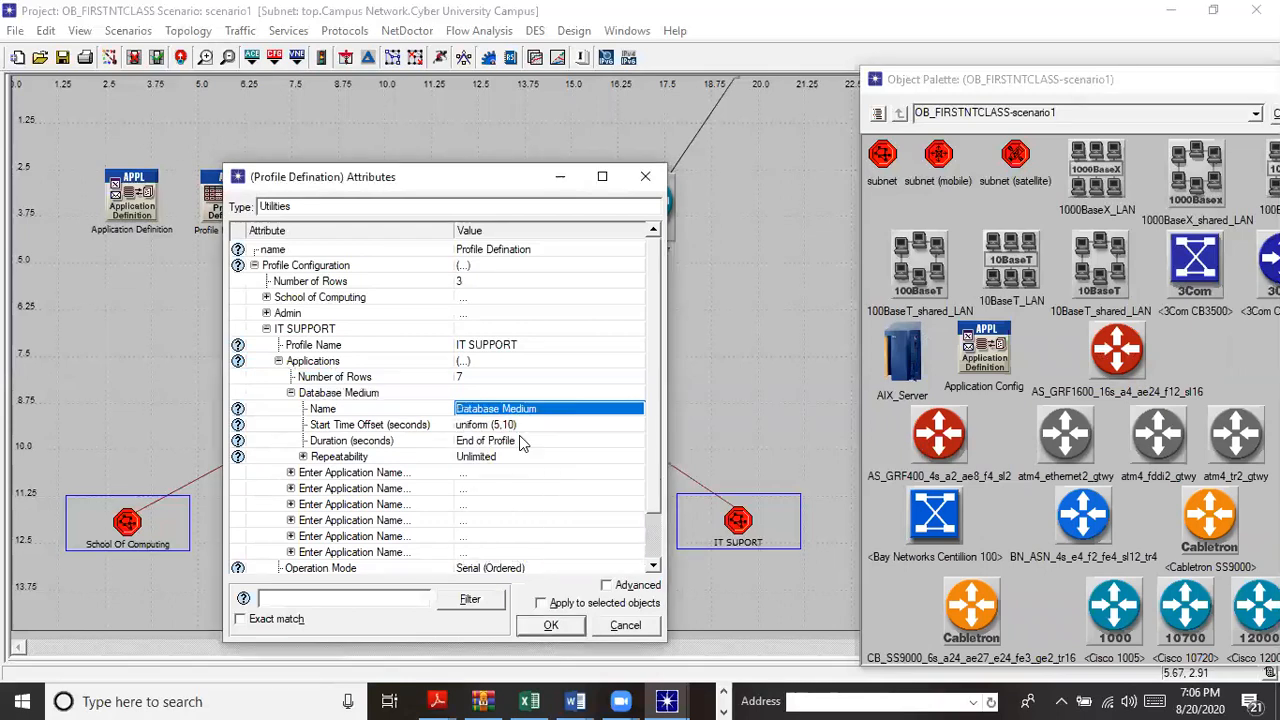
{"action": "left_click", "coordinate": [291, 472]}
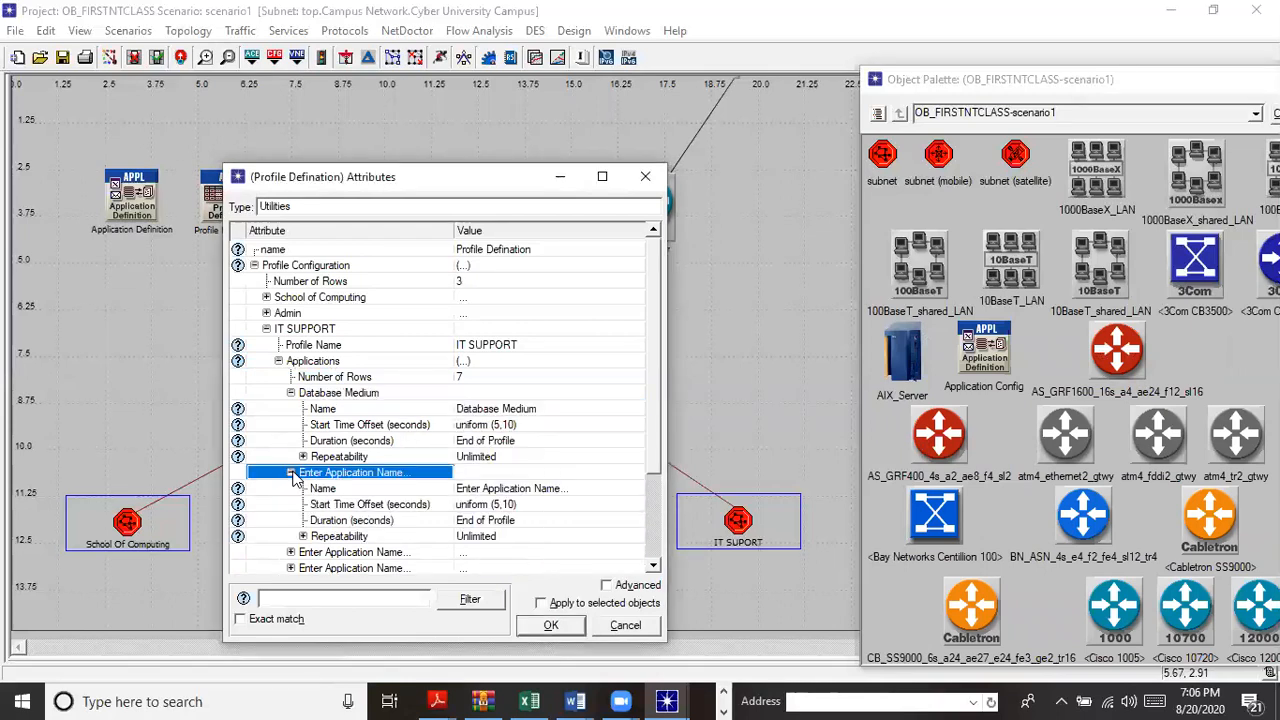
{"action": "left_click", "coordinate": [505, 488]}
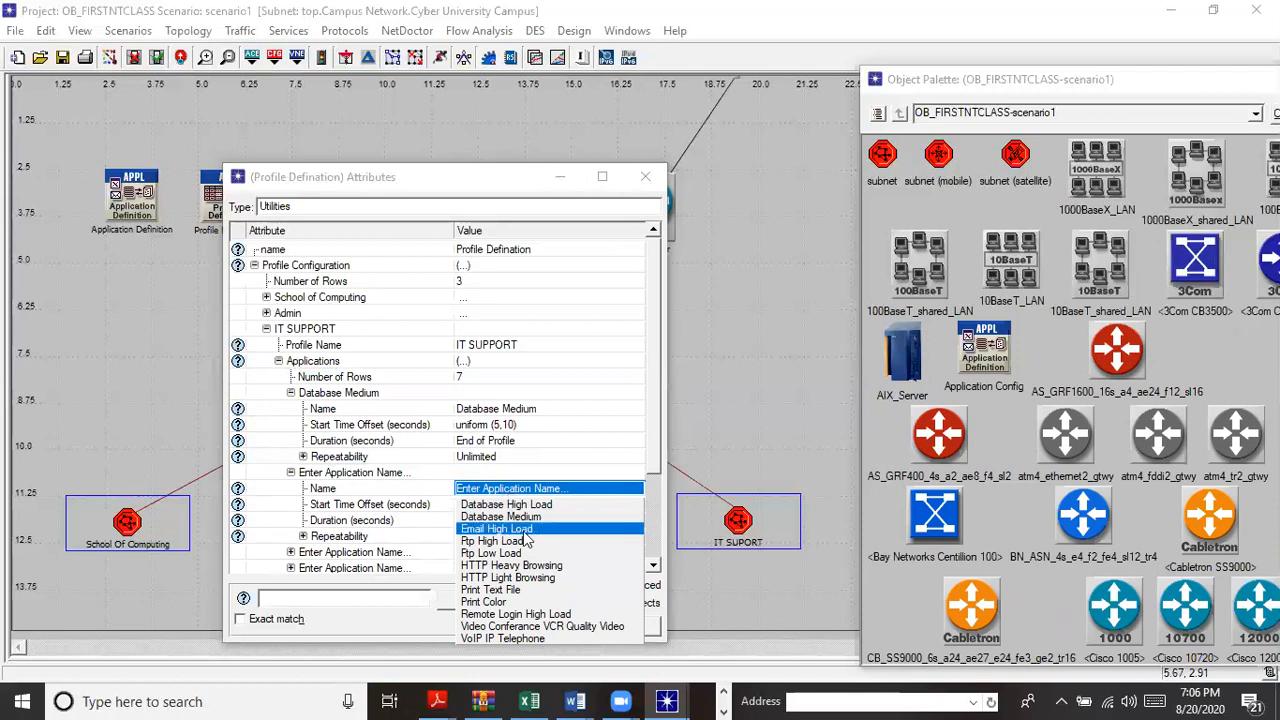
{"action": "left_click", "coordinate": [524, 530]}
Set the third application of the IT SUPPORT profile to Ftp High Load and the fourth to HTTP Heavy Browsing.
{"action": "left_click_drag", "start_coordinate": [655, 424], "coordinate": [665, 489]}
{"action": "left_click", "coordinate": [291, 447]}
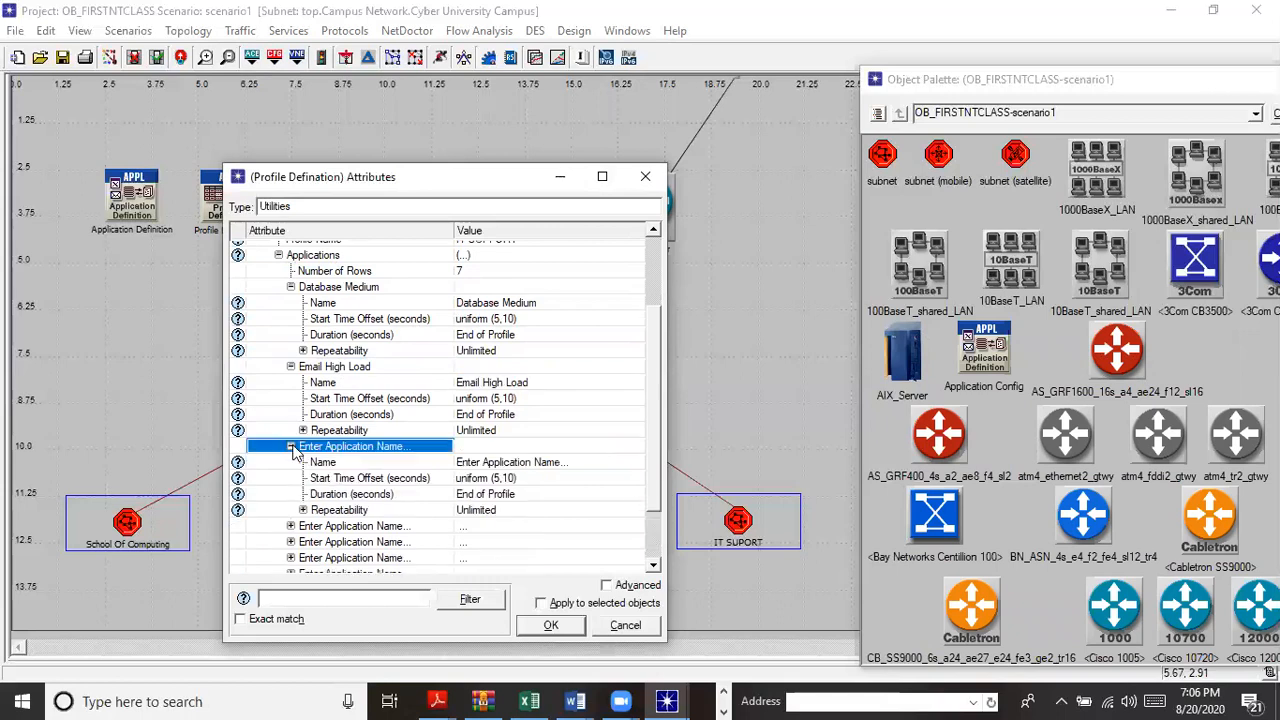
{"action": "left_click", "coordinate": [495, 463]}
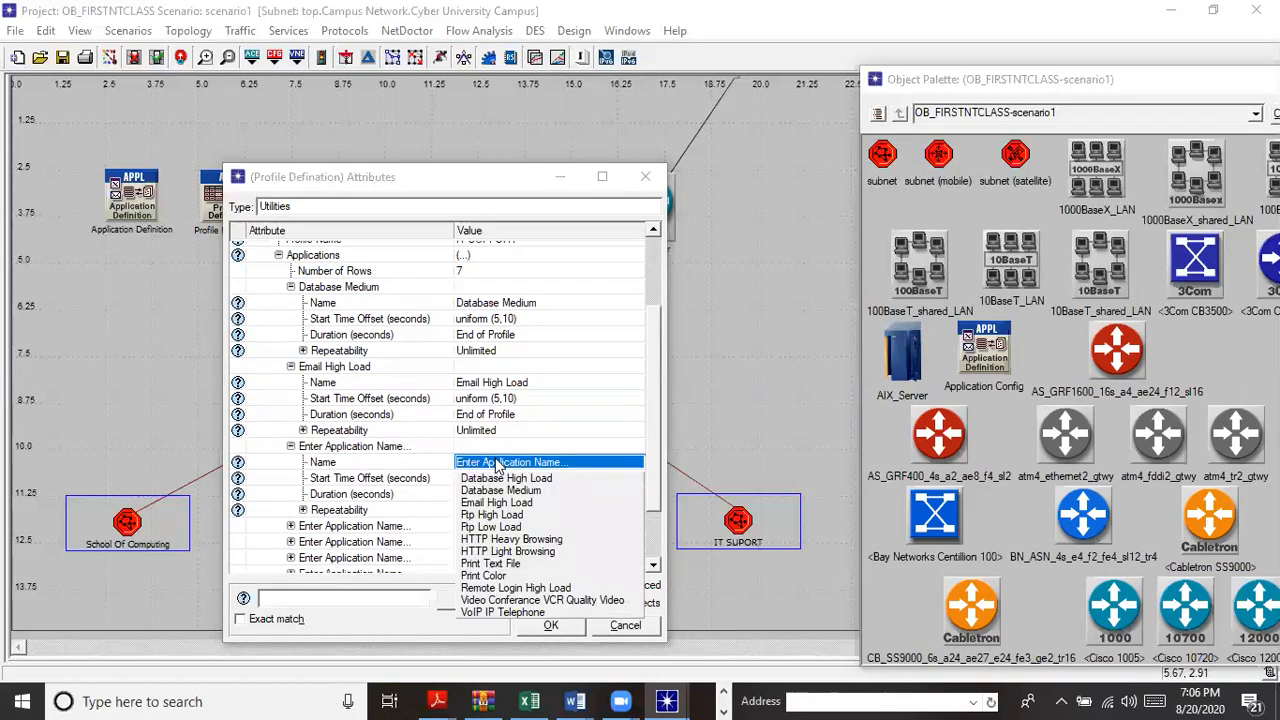
{"action": "left_click", "coordinate": [507, 516]}
{"action": "left_click_drag", "start_coordinate": [654, 397], "coordinate": [654, 448]}
{"action": "left_click", "coordinate": [290, 453]}
{"action": "left_click", "coordinate": [487, 470]}
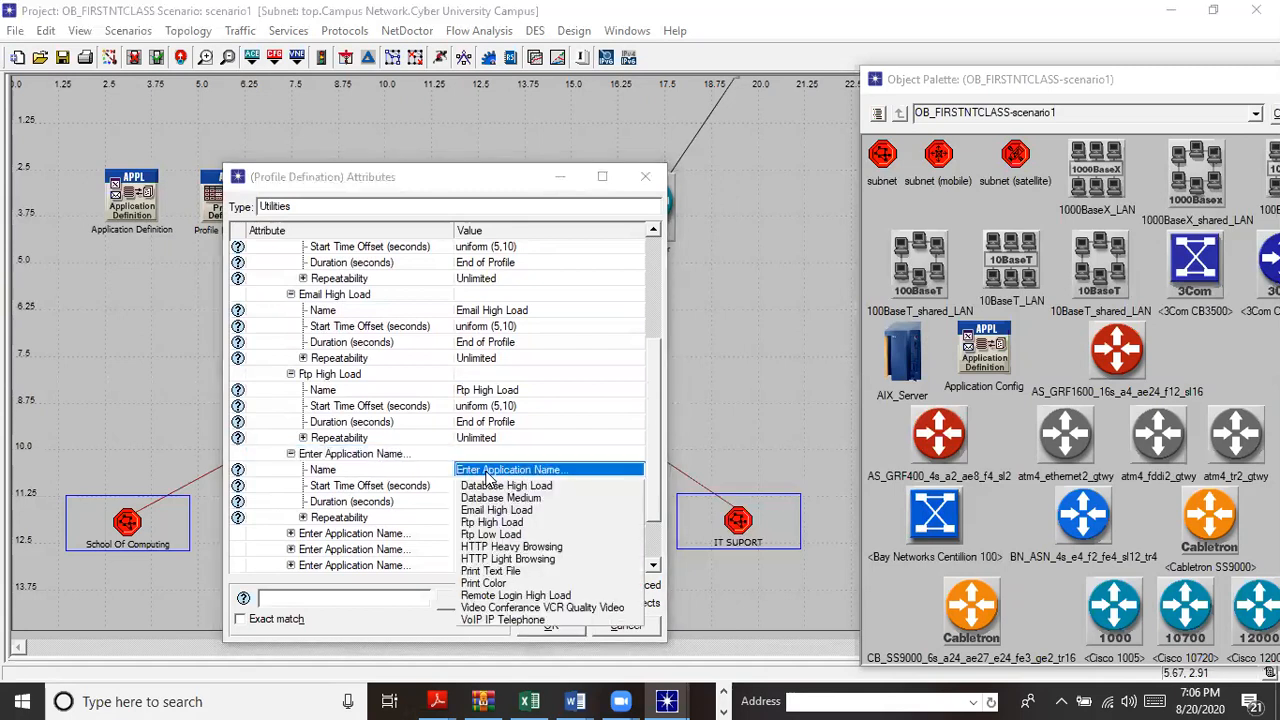
{"action": "left_click", "coordinate": [519, 549]}
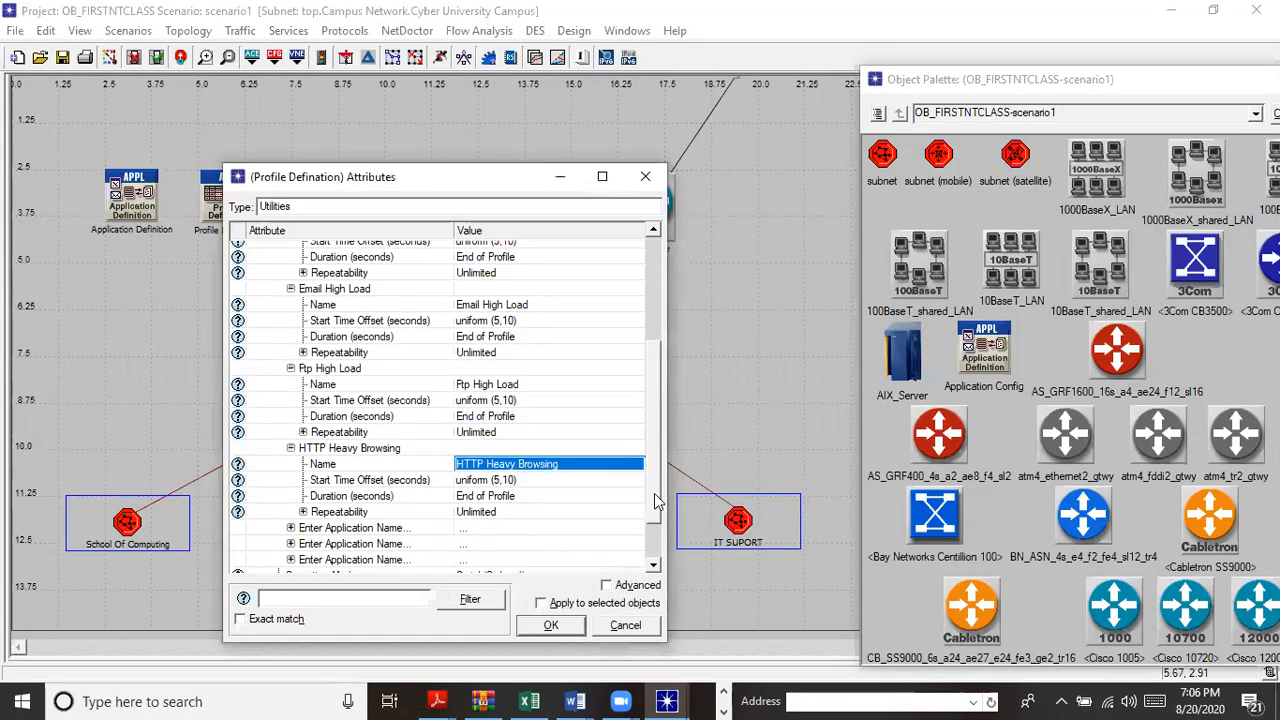
Set the fifth application of the IT SUPPORT profile to Print Color and the sixth to Remote Login High Load.
{"action": "scroll", "coordinate": [655, 503], "scroll_direction": "down", "scroll_amount": 2}
{"action": "left_click", "coordinate": [290, 470]}
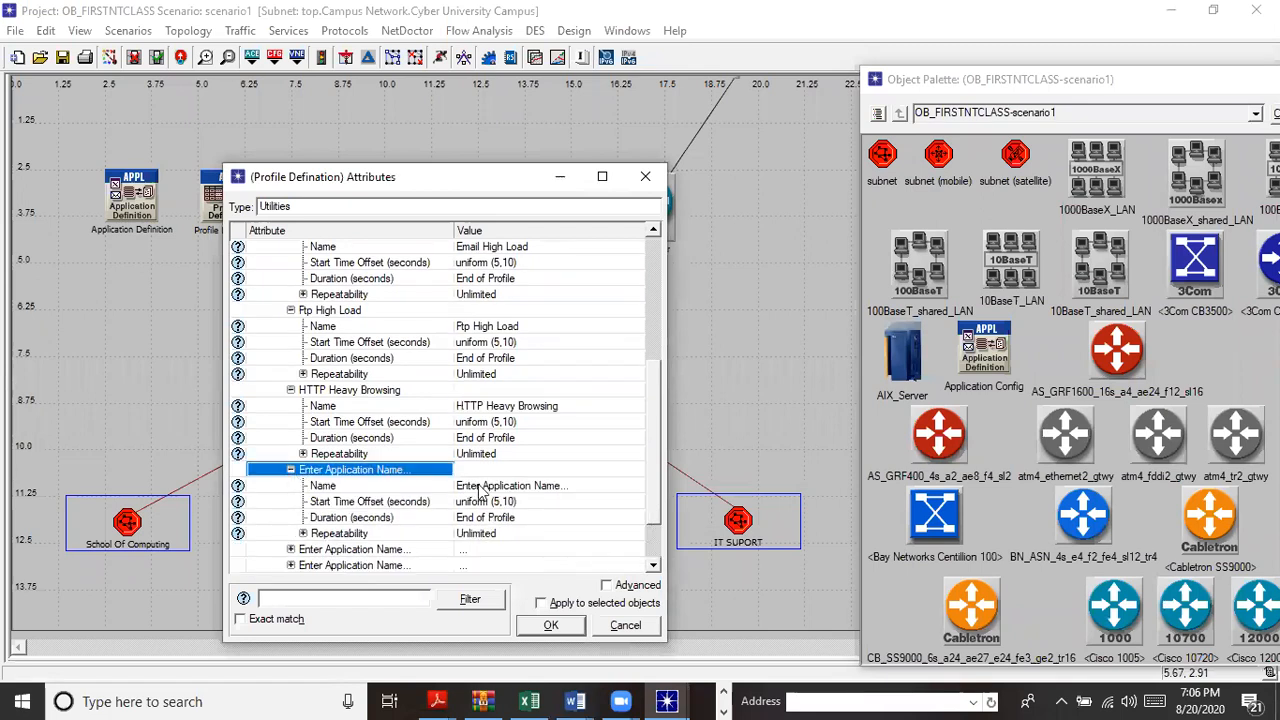
{"action": "left_click", "coordinate": [484, 487]}
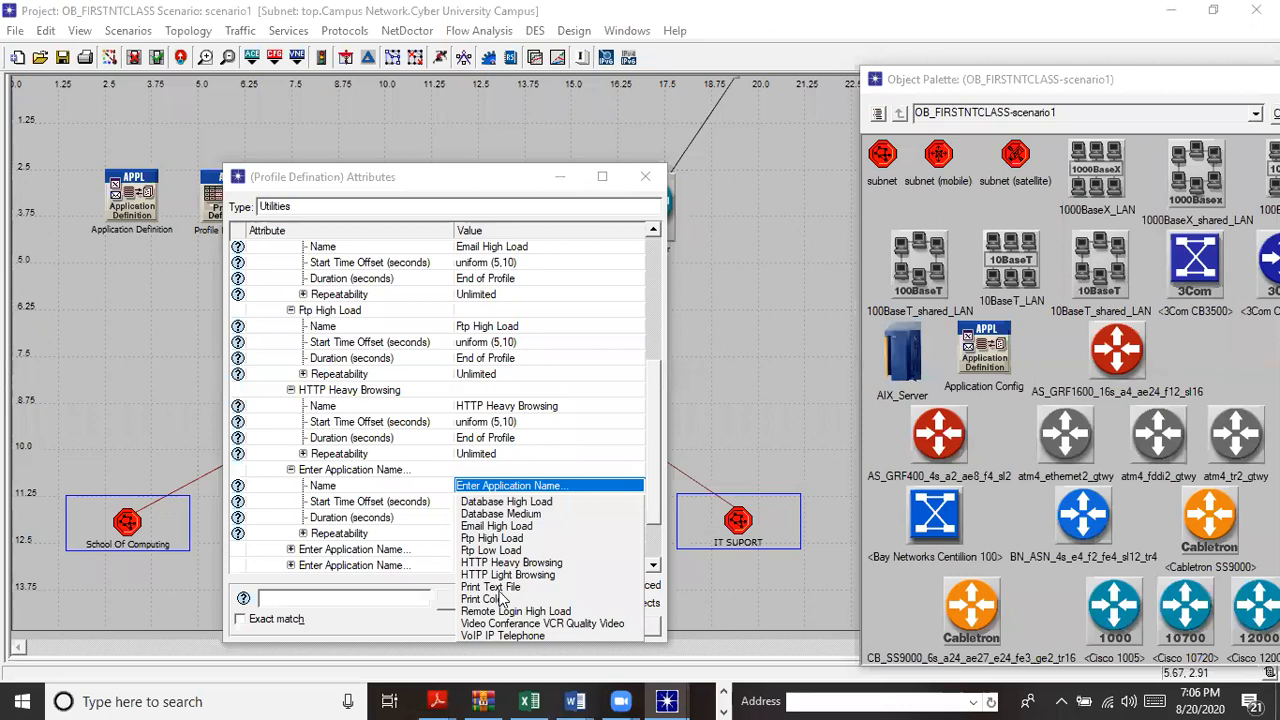
{"action": "left_click", "coordinate": [490, 598]}
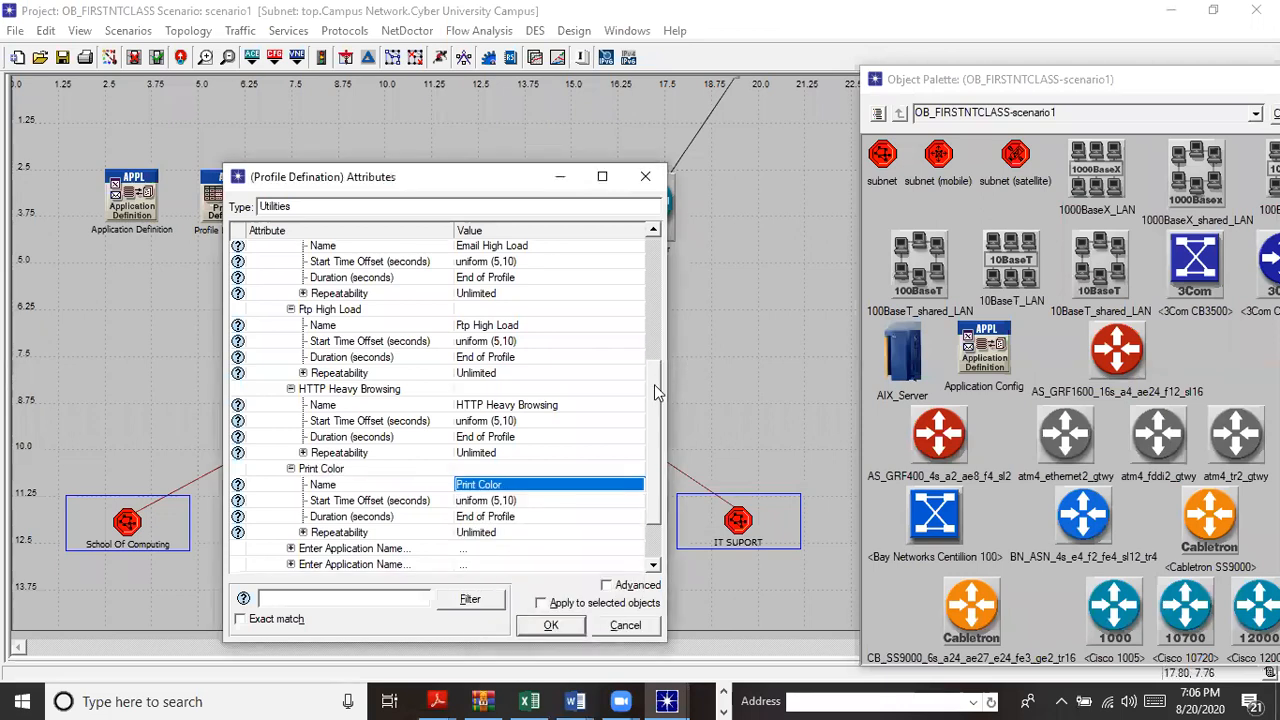
{"action": "scroll", "coordinate": [654, 384], "scroll_direction": "down", "scroll_amount": 2}
{"action": "left_click", "coordinate": [290, 486]}
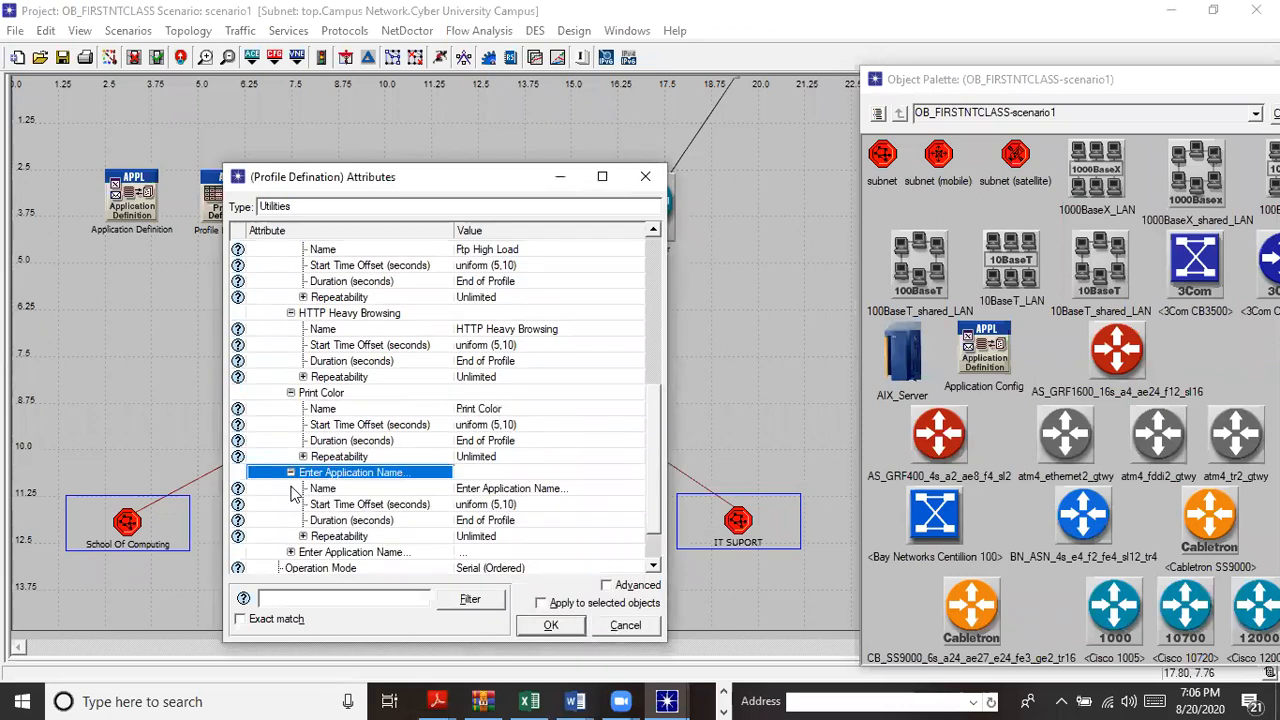
{"action": "left_click", "coordinate": [495, 489]}
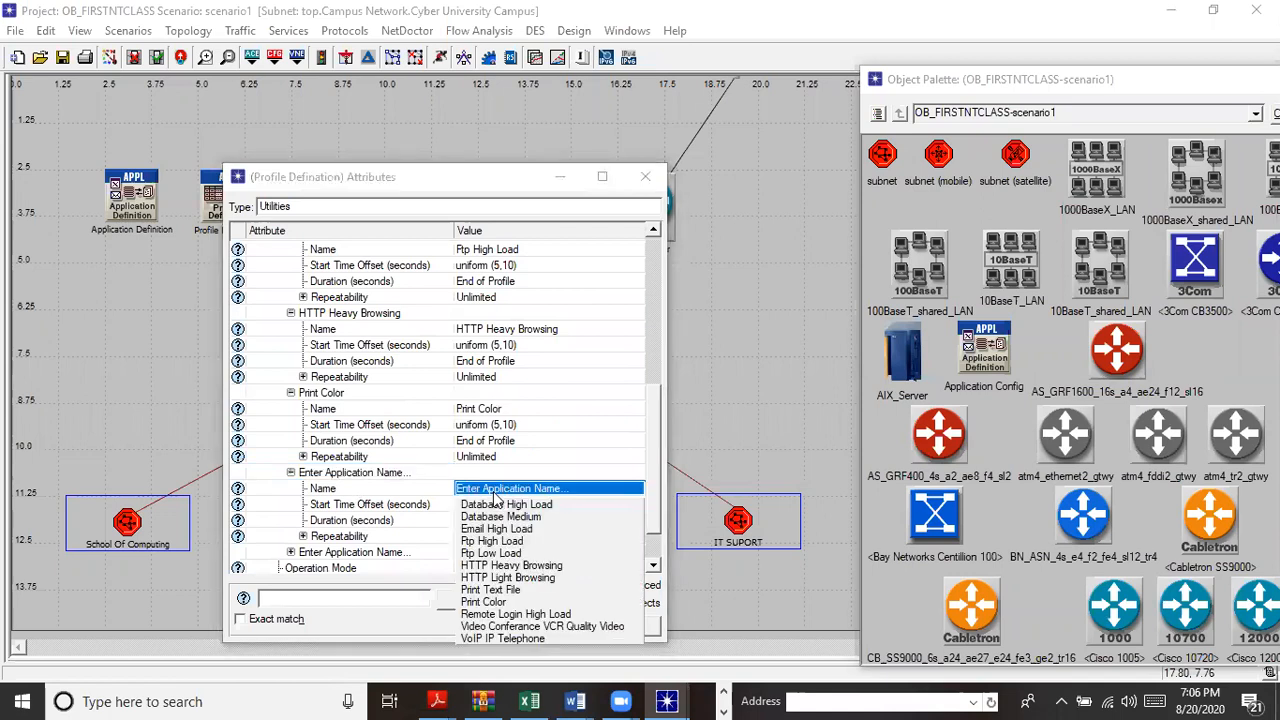
{"action": "left_click", "coordinate": [517, 615]}
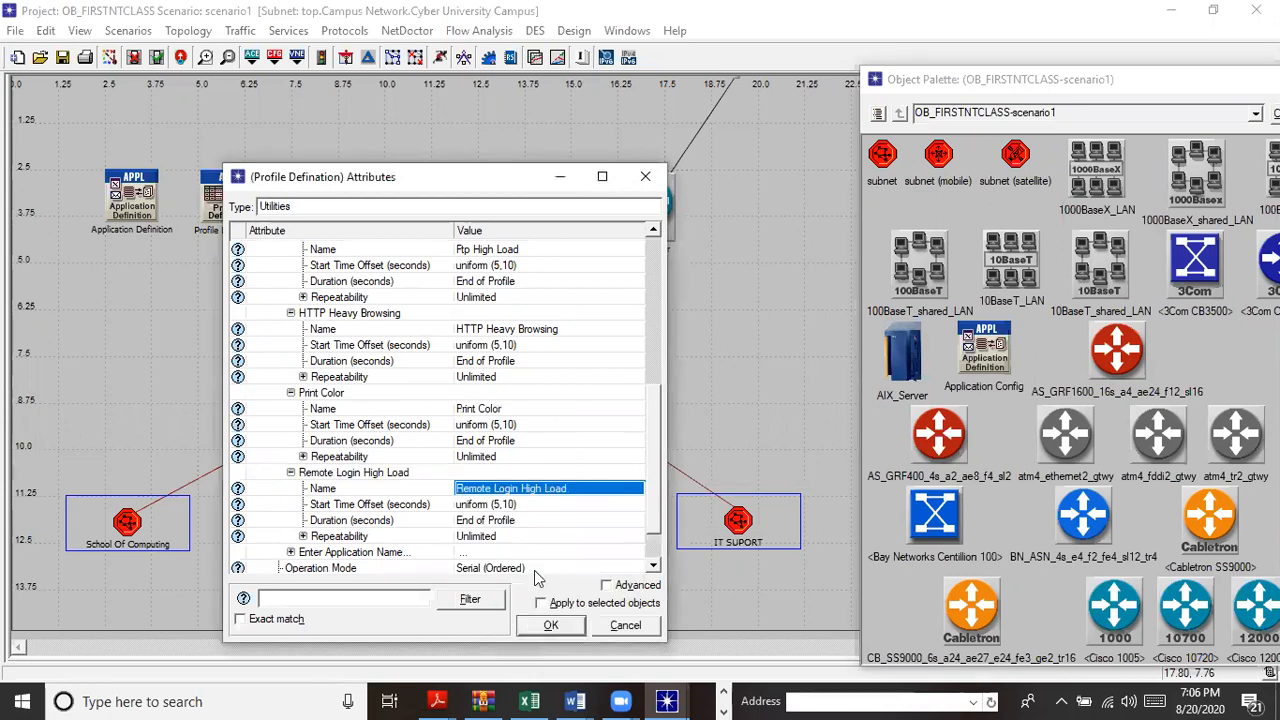
Set the seventh application of the IT SUPPORT profile to Video Conferance VCR Quality Video.
{"action": "scroll", "coordinate": [654, 407], "scroll_direction": "down", "scroll_amount": 2}
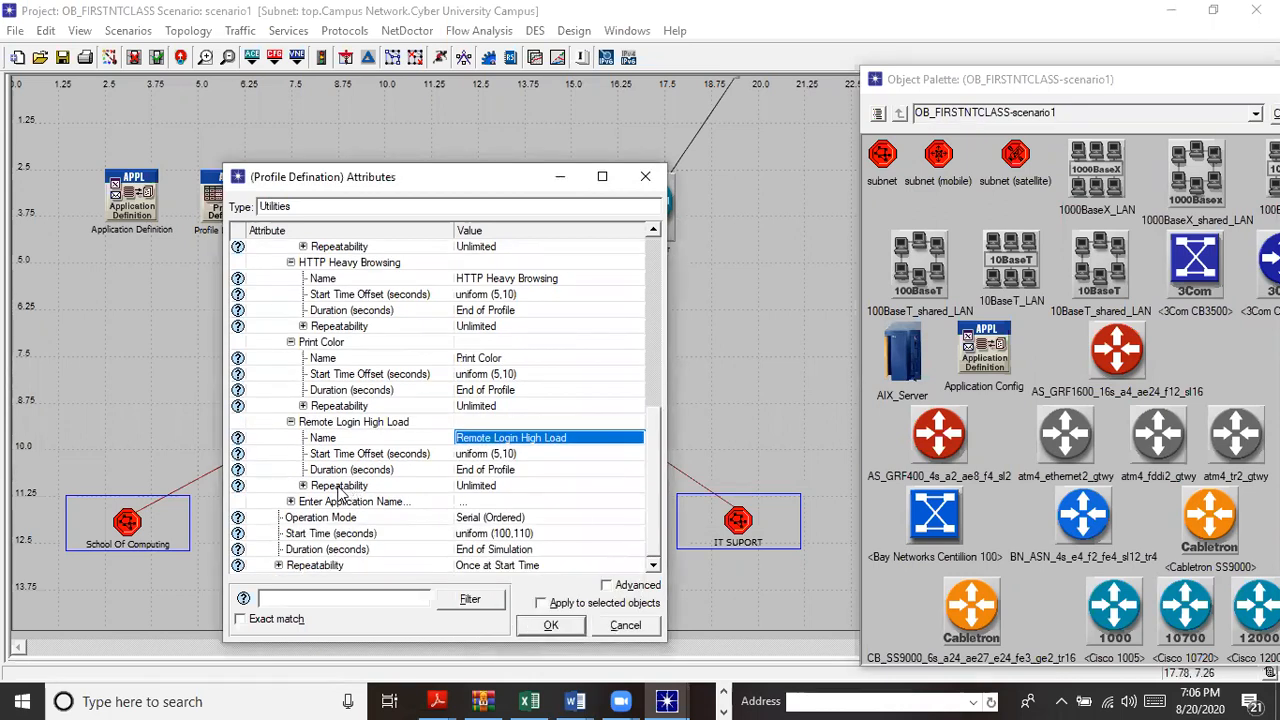
{"action": "left_click", "coordinate": [292, 502]}
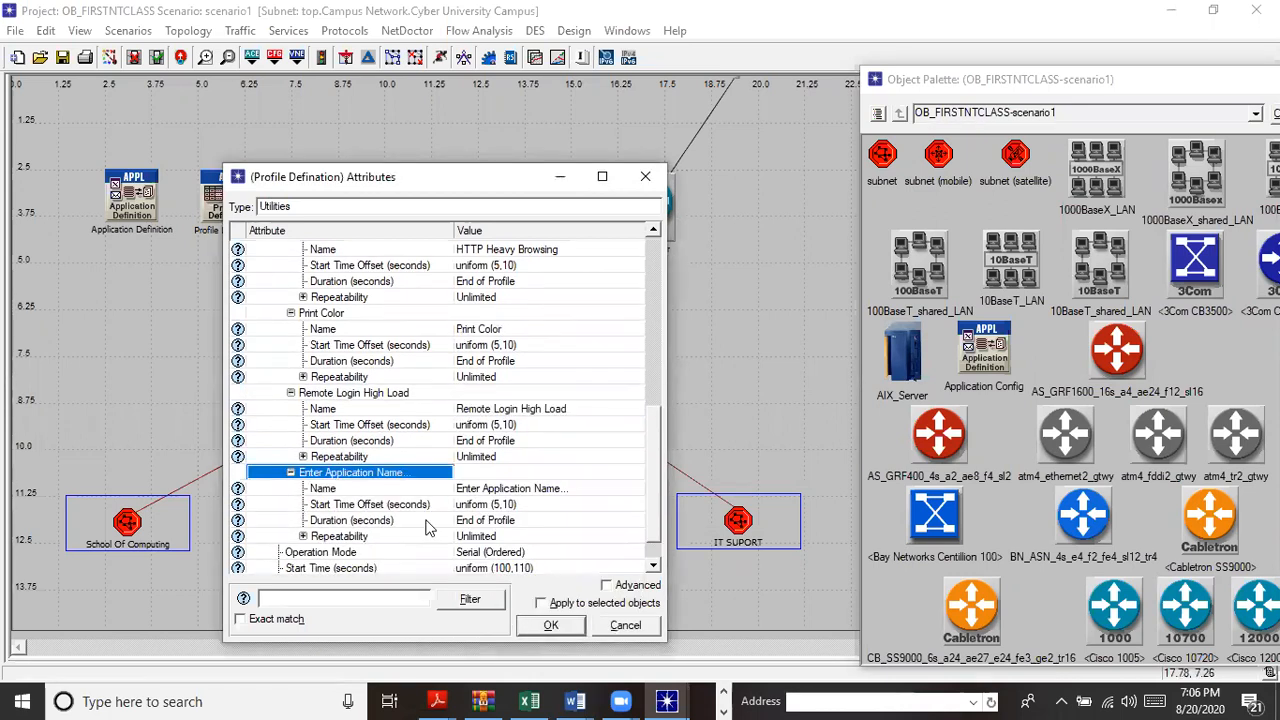
{"action": "left_click", "coordinate": [484, 492]}
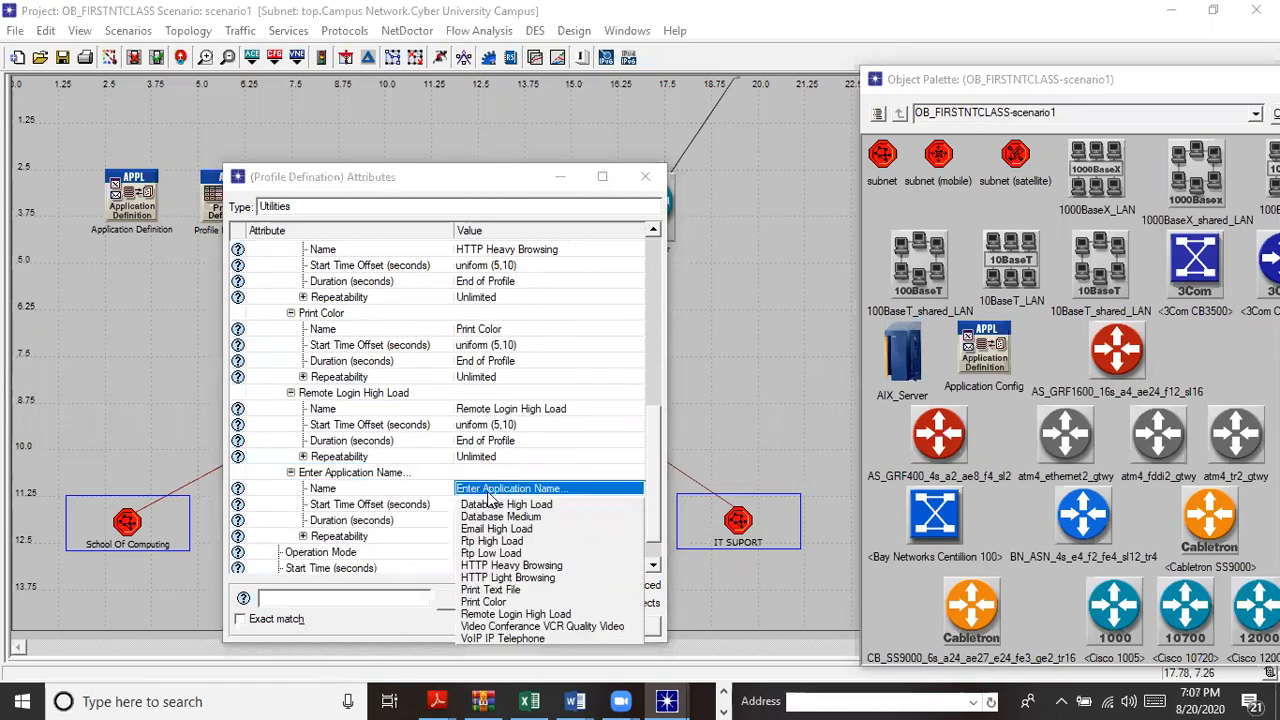
{"action": "left_click", "coordinate": [518, 627]}
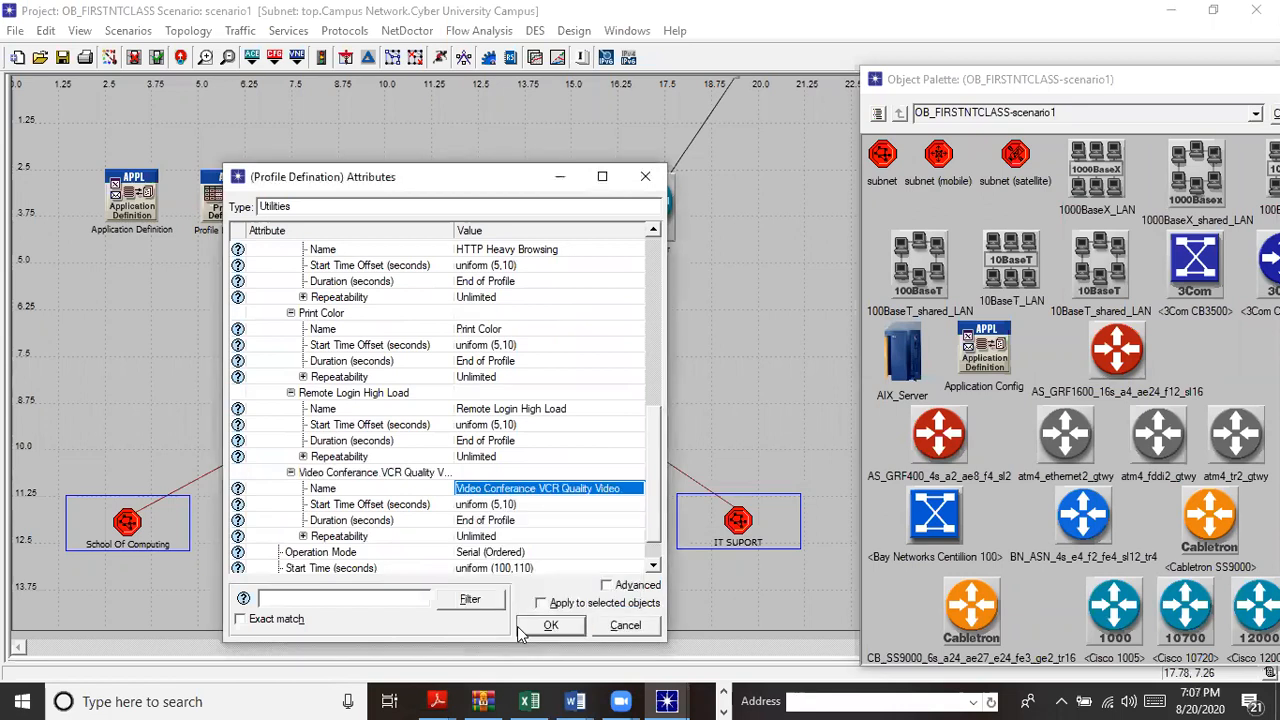
Increase the IT SUPPORT profile's application rows to 8 and set the eighth application to VoIP IP Telephone.
{"action": "left_click_drag", "start_coordinate": [655, 420], "coordinate": [660, 289]}
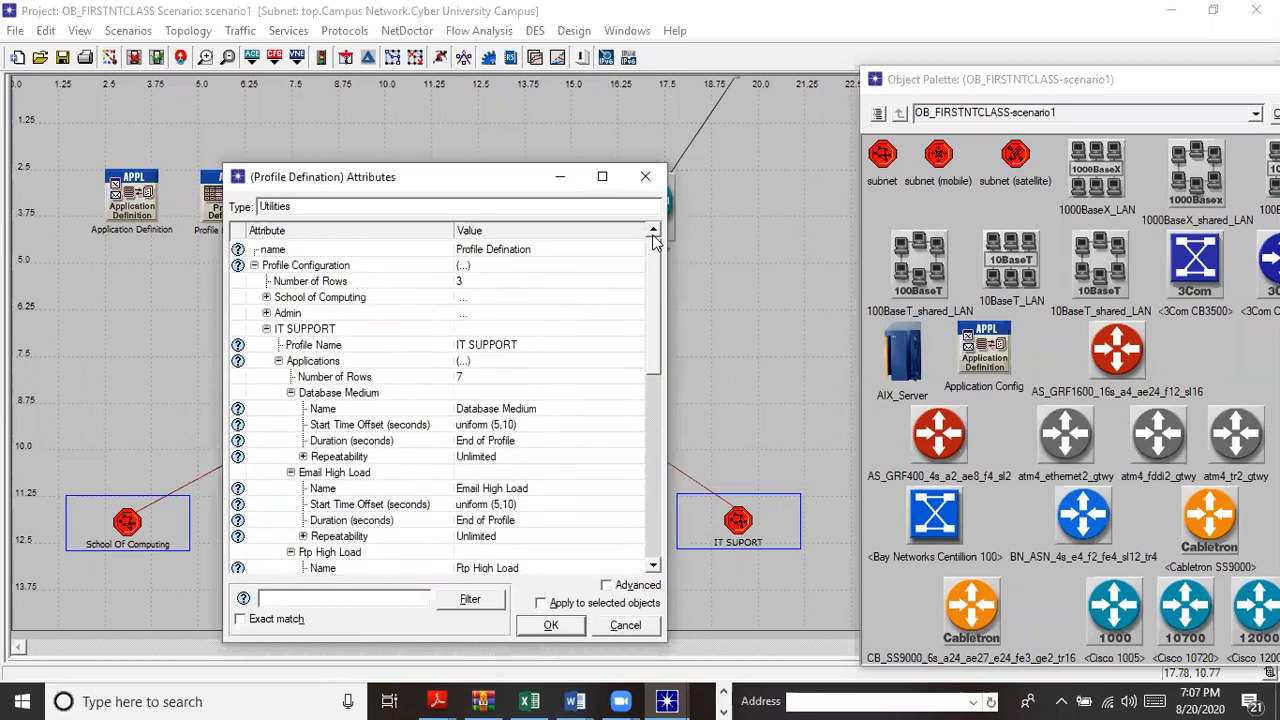
{"action": "left_click", "coordinate": [486, 377]}
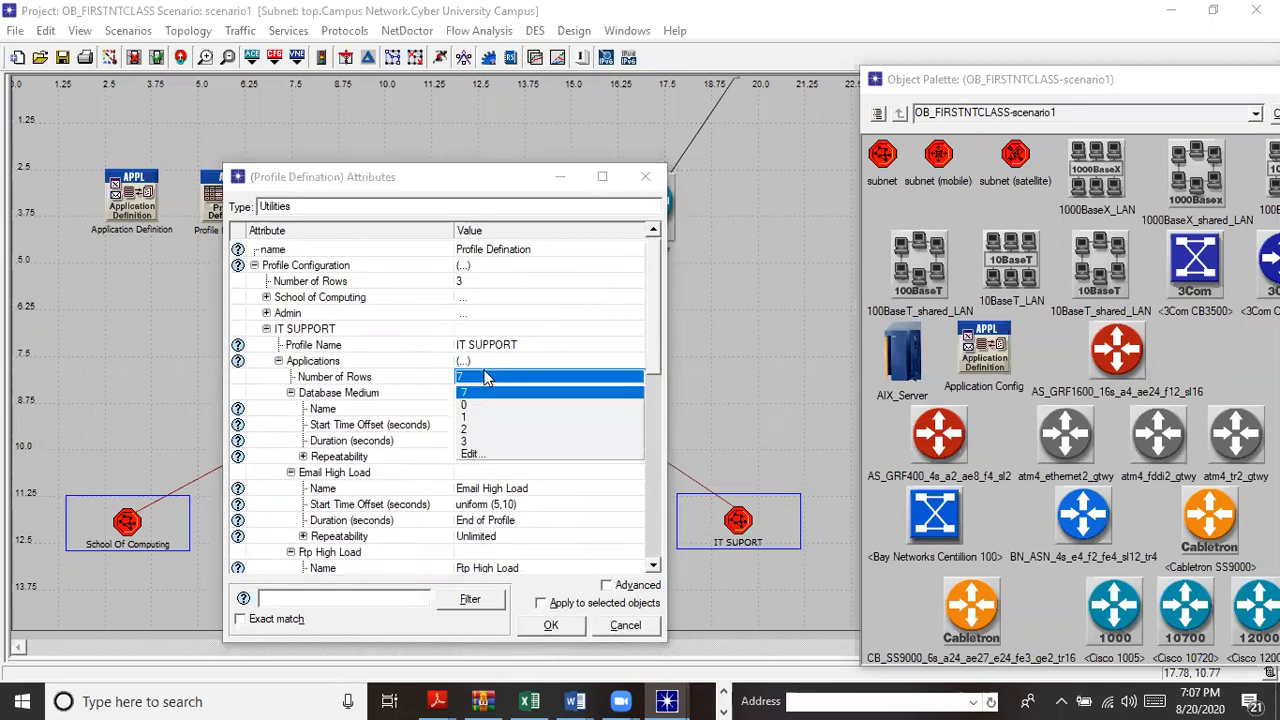
{"action": "left_click", "coordinate": [480, 455]}
{"action": "type", "text": "8"}
{"action": "left_click", "coordinate": [436, 377]}
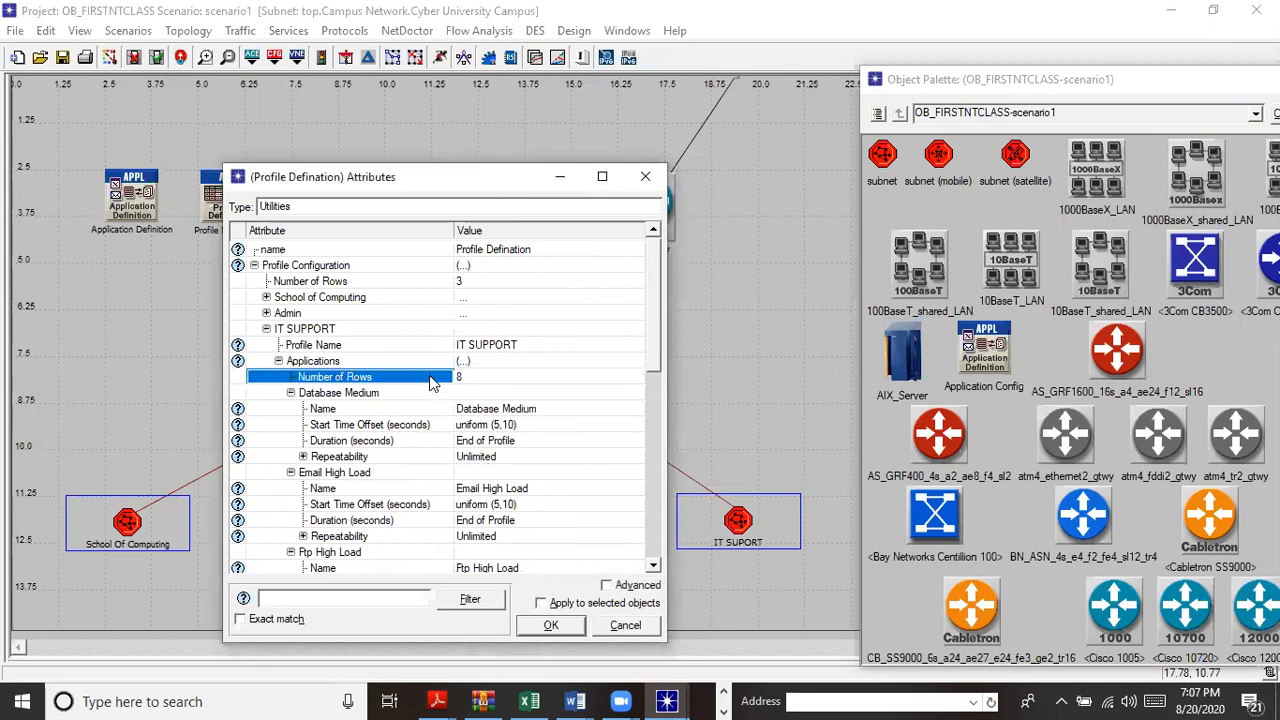
{"action": "left_click_drag", "start_coordinate": [658, 326], "coordinate": [652, 556]}
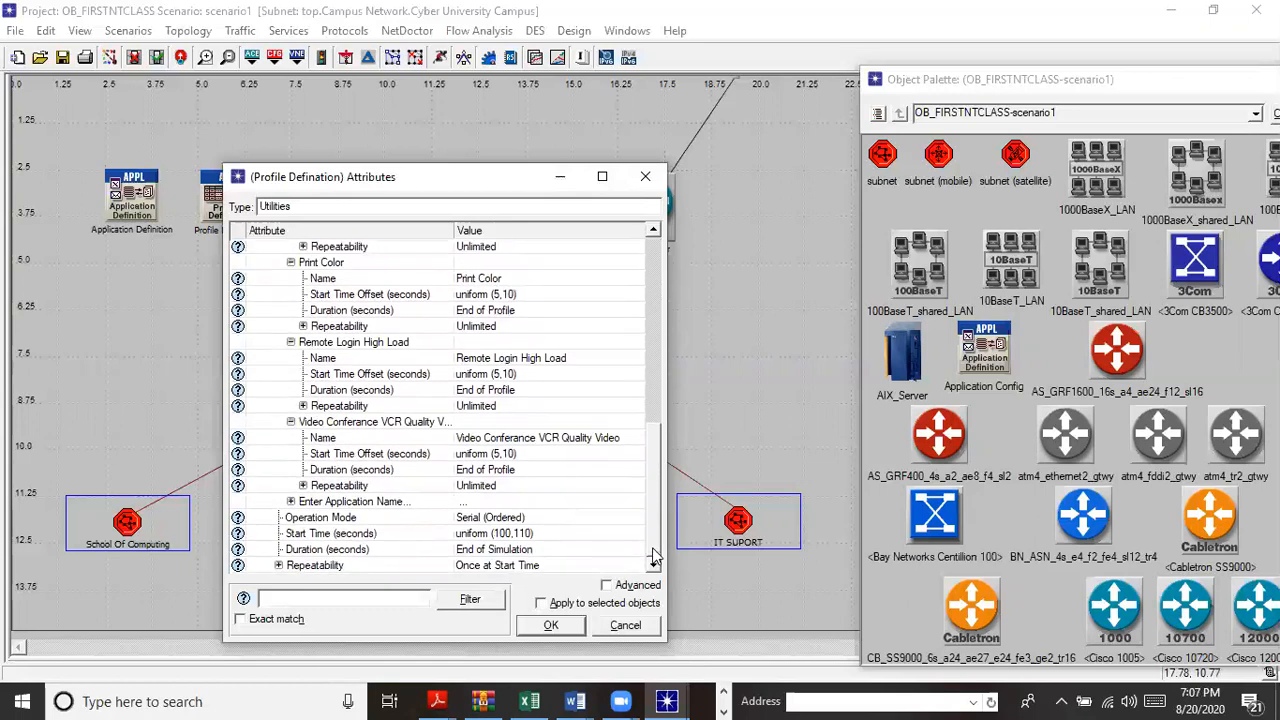
{"action": "left_click", "coordinate": [291, 502]}
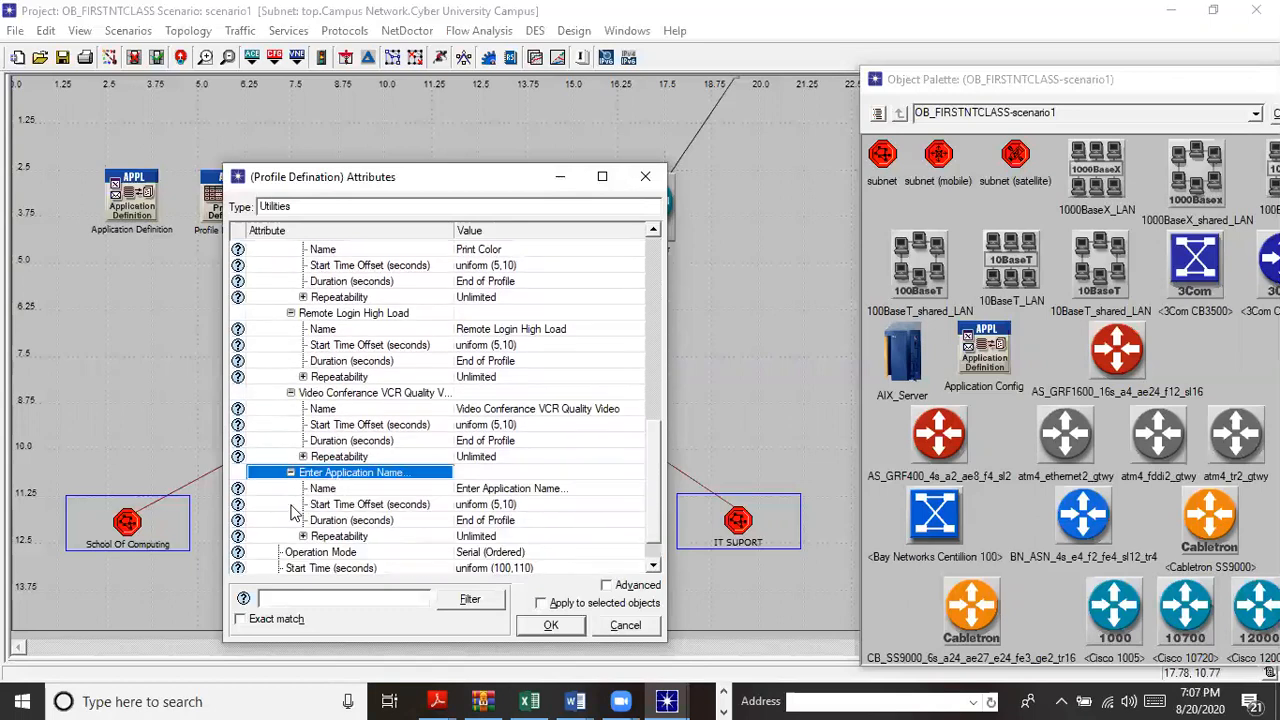
{"action": "left_click", "coordinate": [505, 490]}
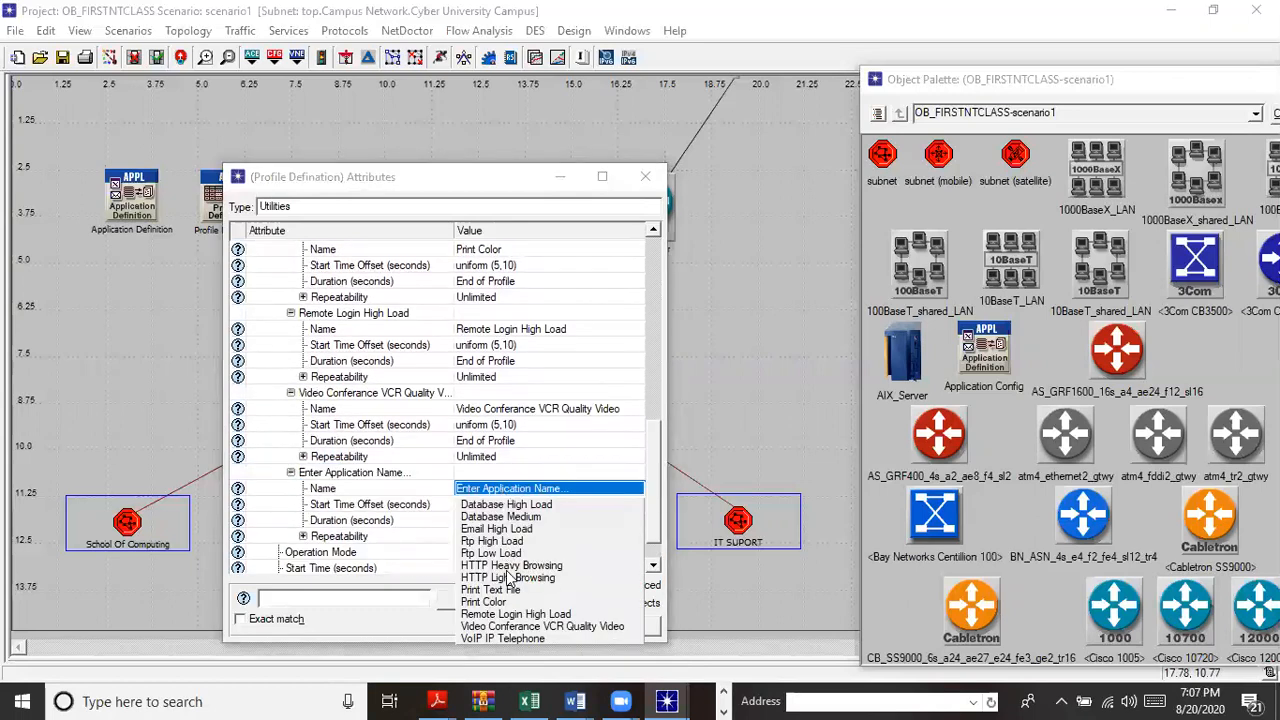
{"action": "left_click", "coordinate": [508, 638]}
Set the IT SUPPORT profile's operation mode to Simultaneous and apply the profile attribute changes.
{"action": "scroll", "coordinate": [648, 475], "scroll_direction": "down", "scroll_amount": 2}
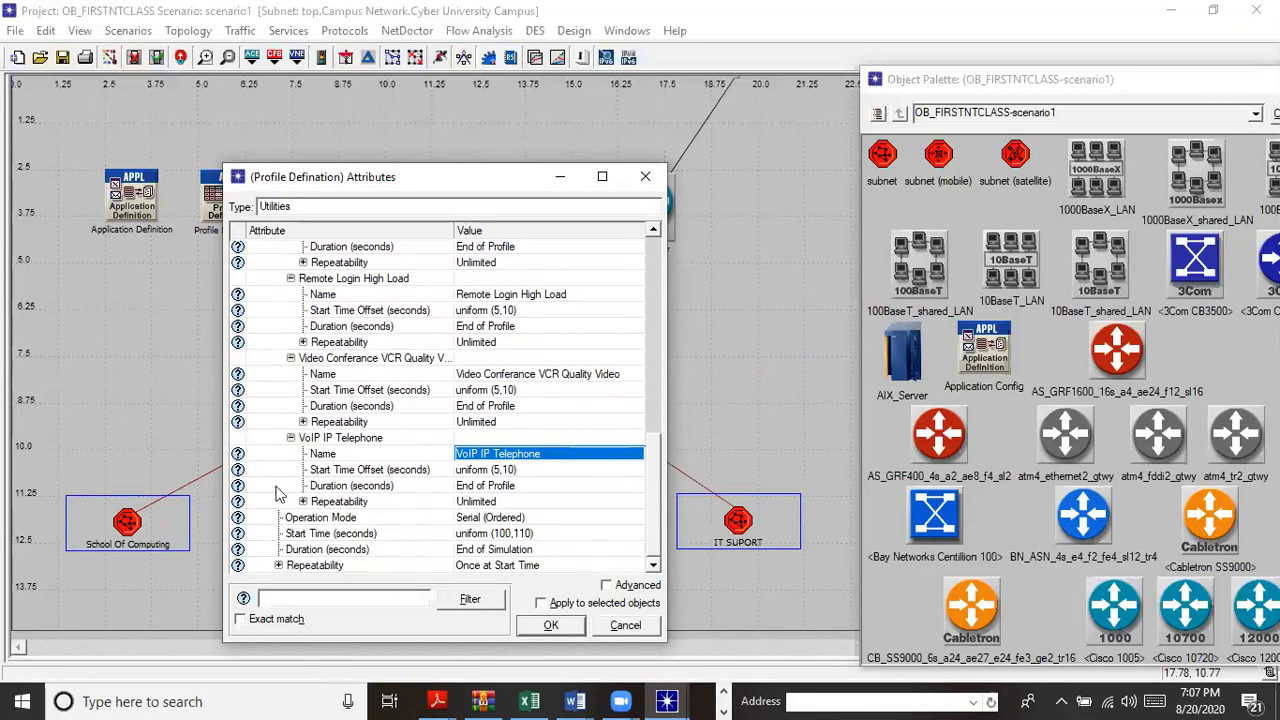
{"action": "left_click", "coordinate": [315, 522]}
{"action": "left_click", "coordinate": [474, 522]}
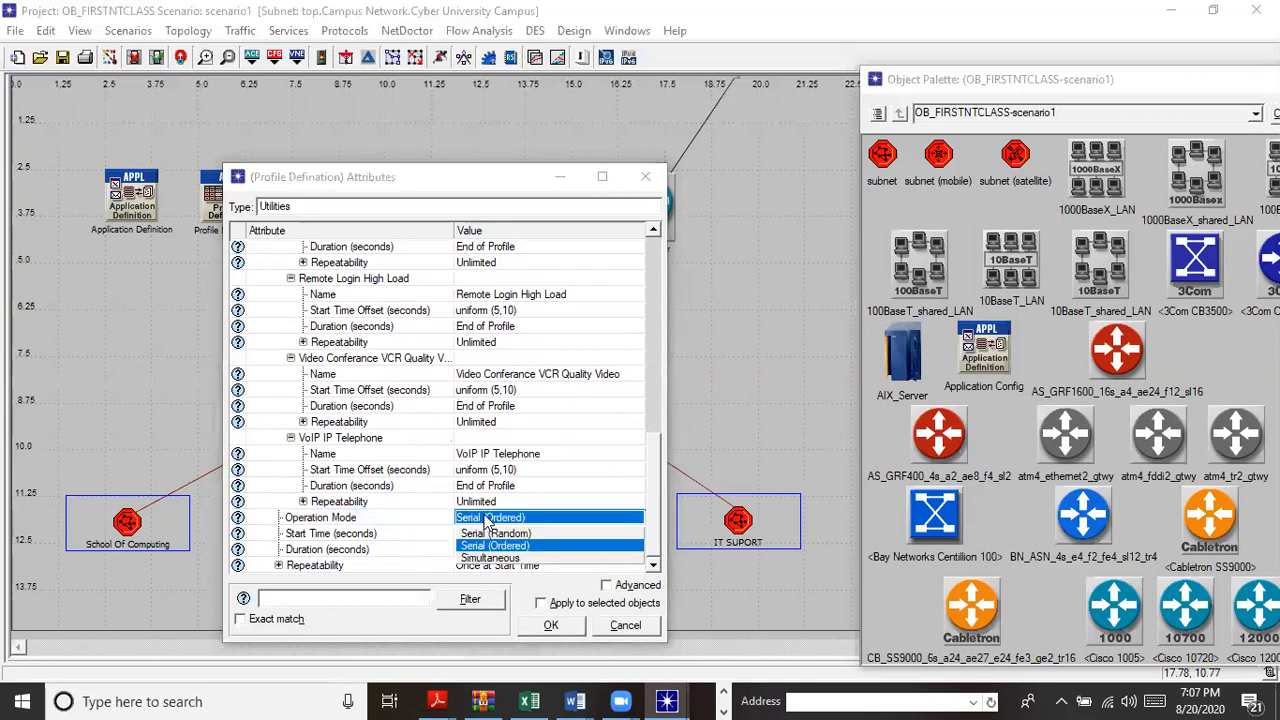
{"action": "left_click", "coordinate": [507, 562]}
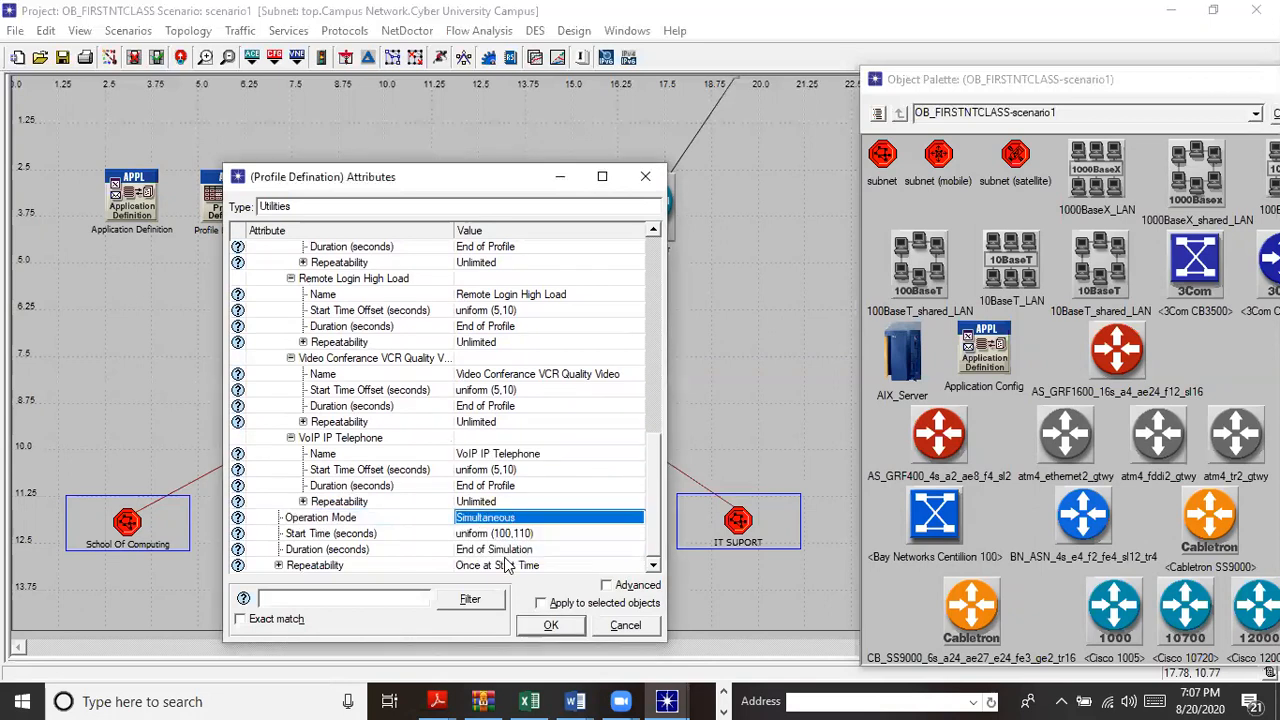
{"action": "left_click", "coordinate": [551, 627]}
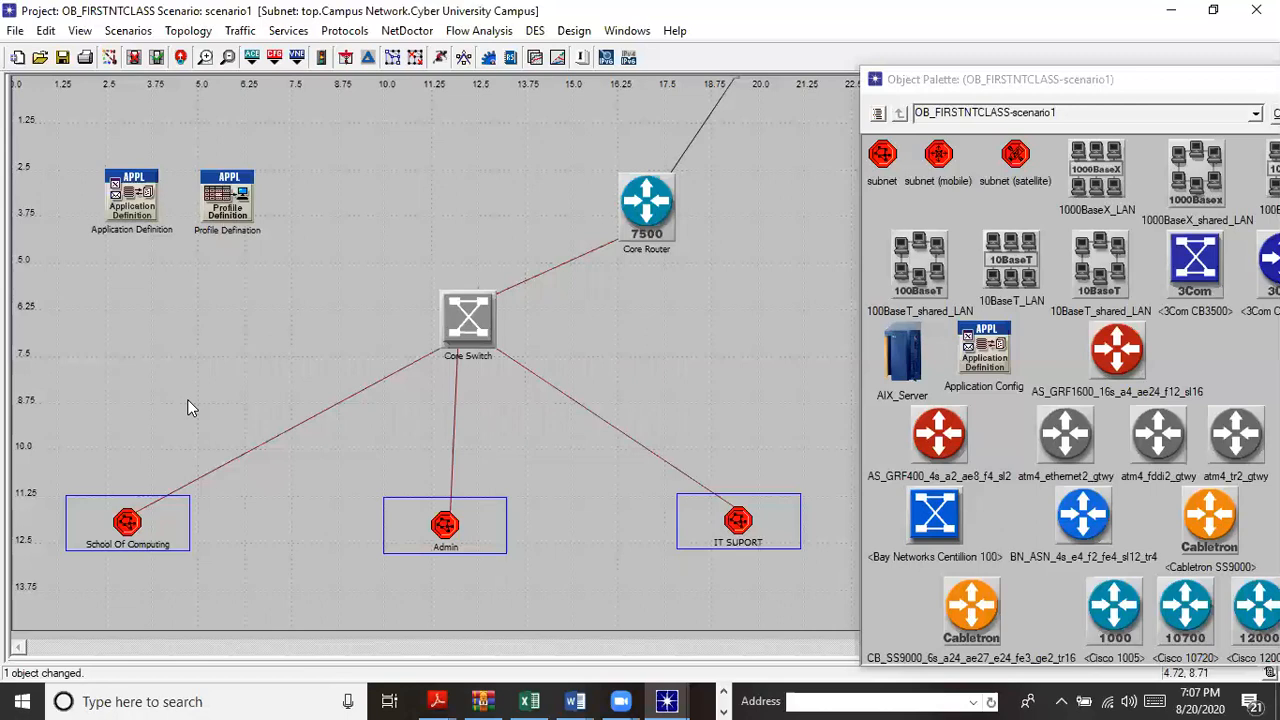
Open the School Of Computing subnet inside the Cyber University Campus network.
{"action": "double_click", "coordinate": [131, 525]}
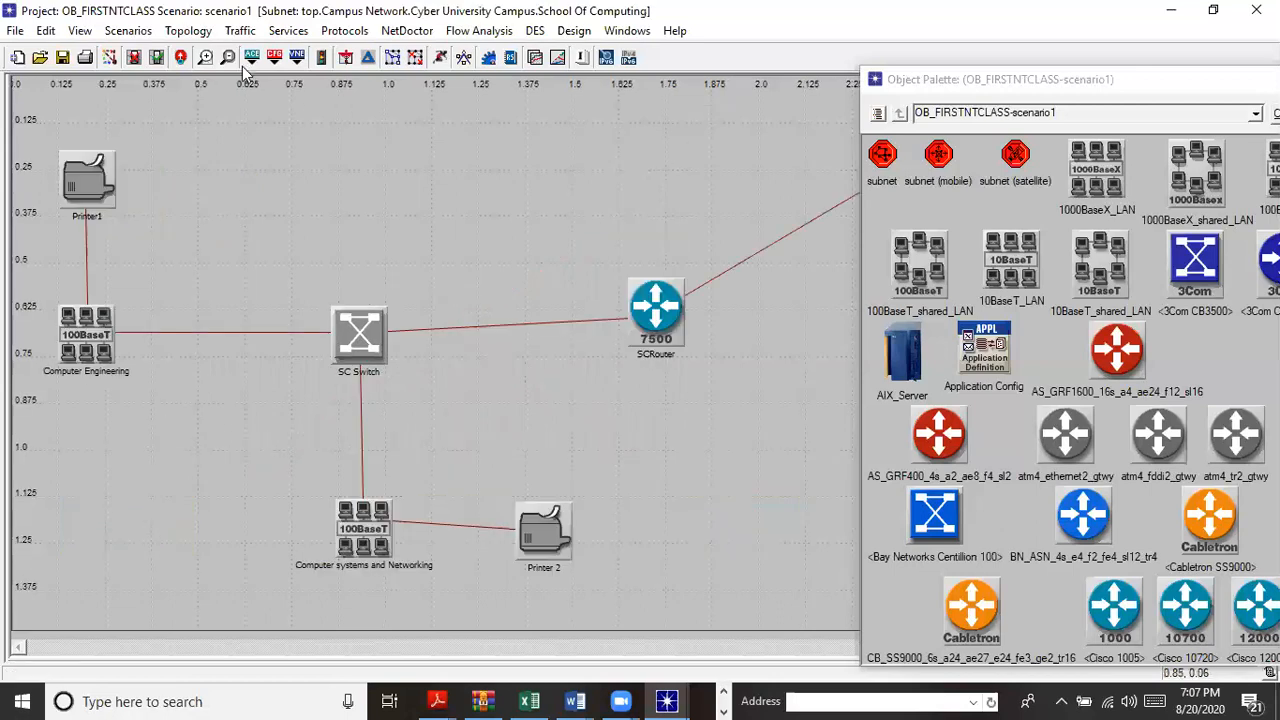
{"action": "left_click", "coordinate": [180, 57]}
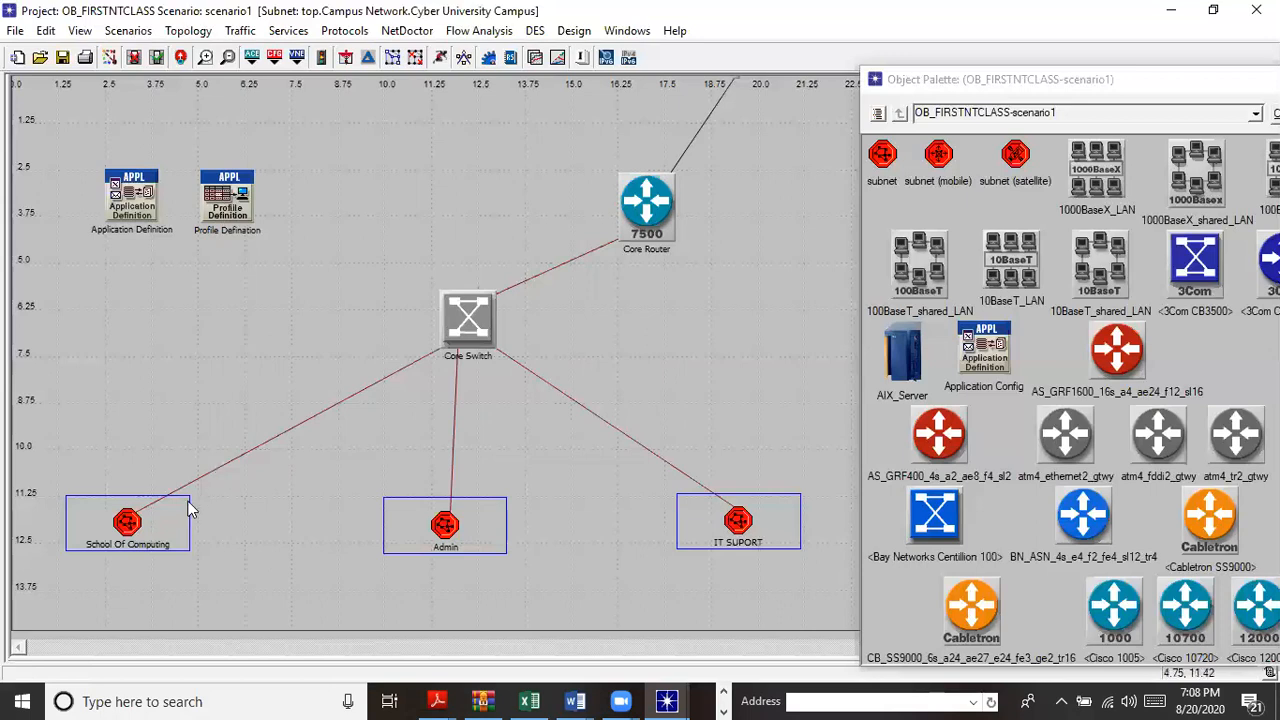
{"action": "double_click", "coordinate": [128, 521]}
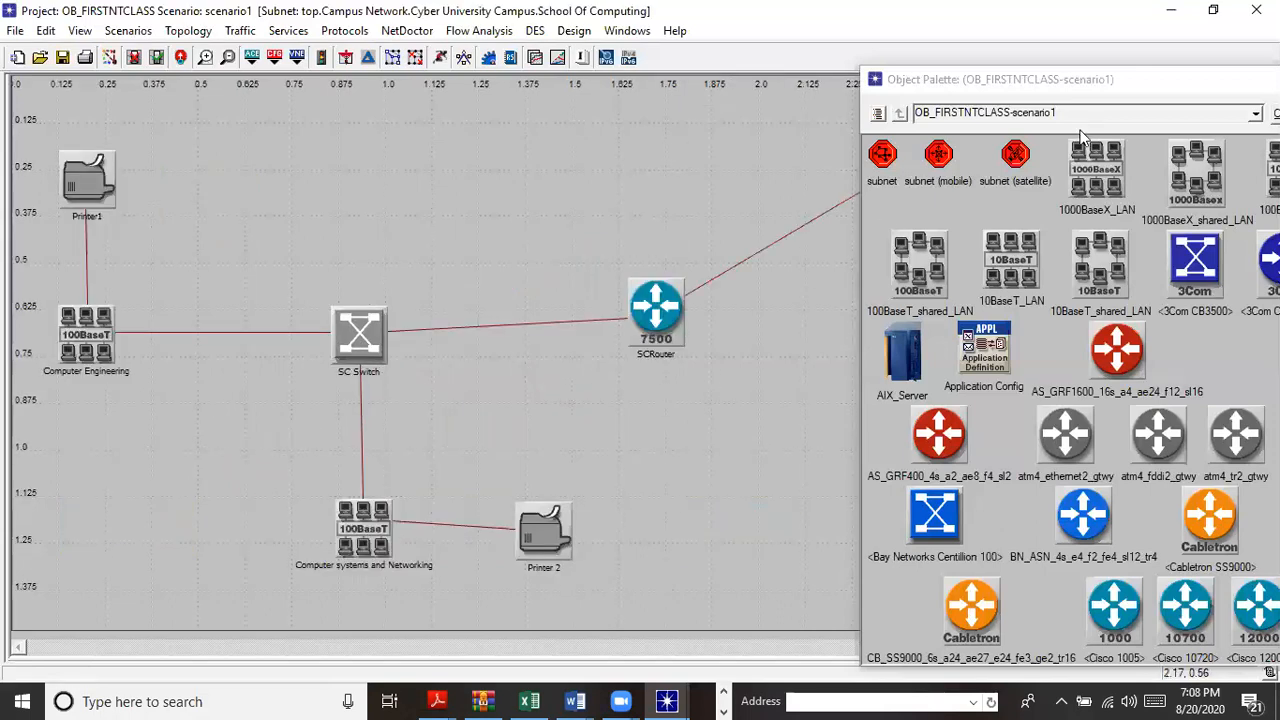
Move the Object Palette window fully onto the screen so its whole width is accessible beside the School Of Computing network.
{"action": "left_click", "coordinate": [1149, 73]}
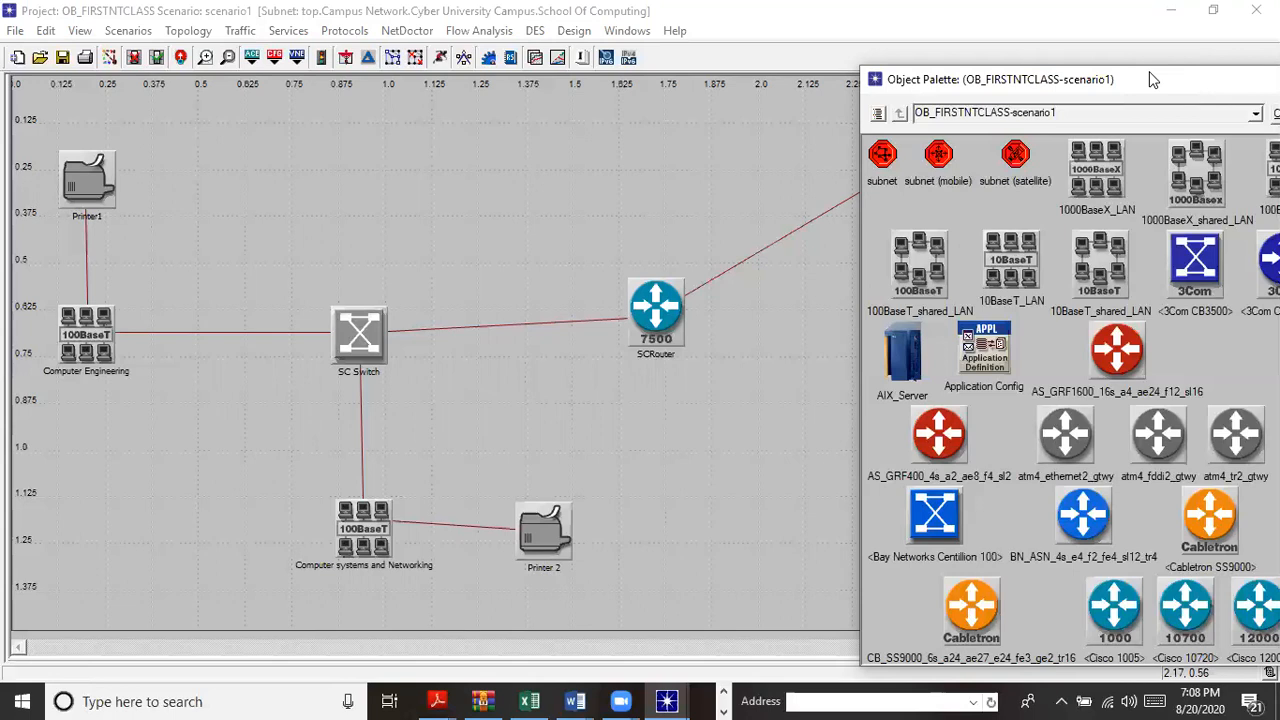
{"action": "left_click_drag", "start_coordinate": [1150, 78], "coordinate": [1080, 121]}
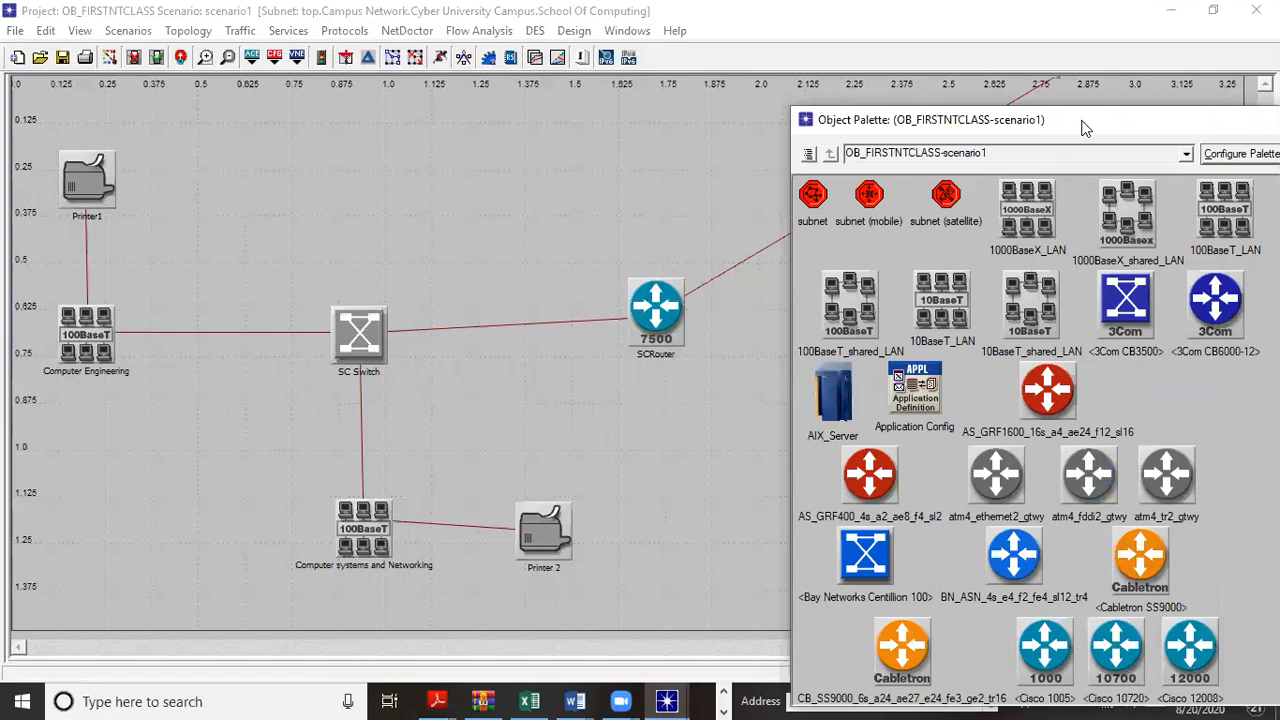
{"action": "left_click_drag", "start_coordinate": [1121, 130], "coordinate": [1113, 132]}
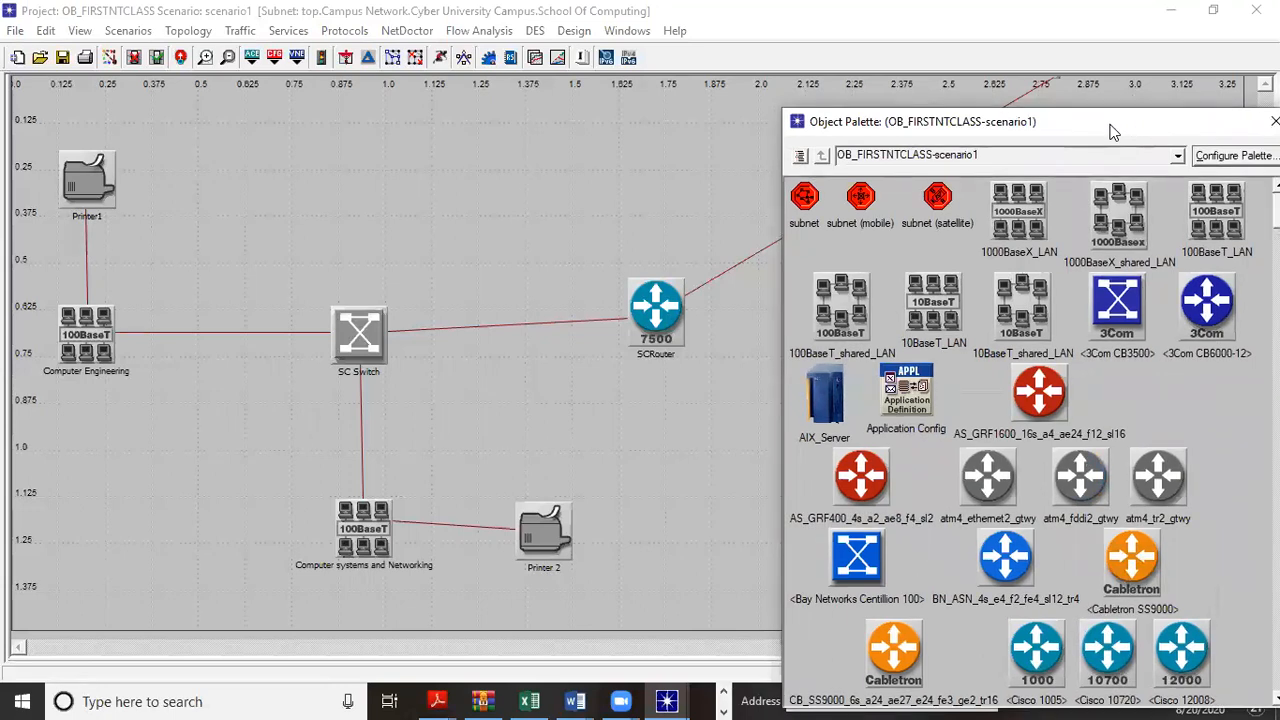
{"action": "left_click_drag", "start_coordinate": [1113, 132], "coordinate": [1105, 85]}
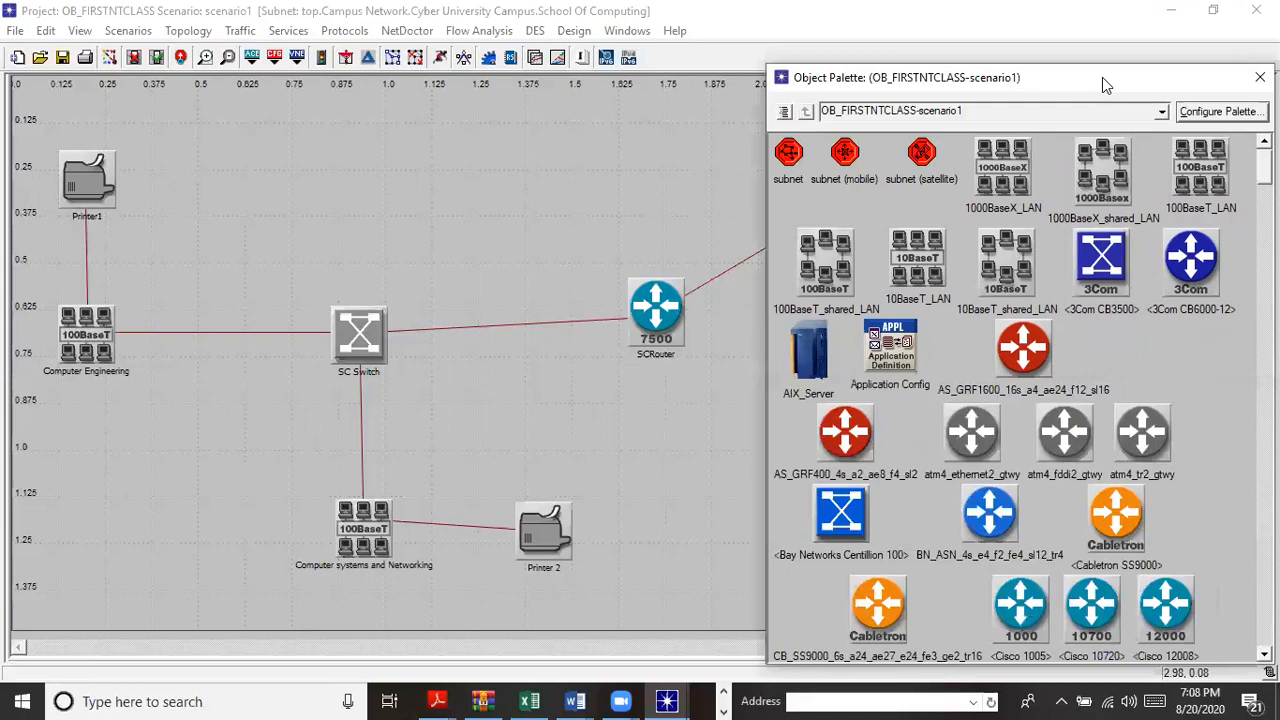